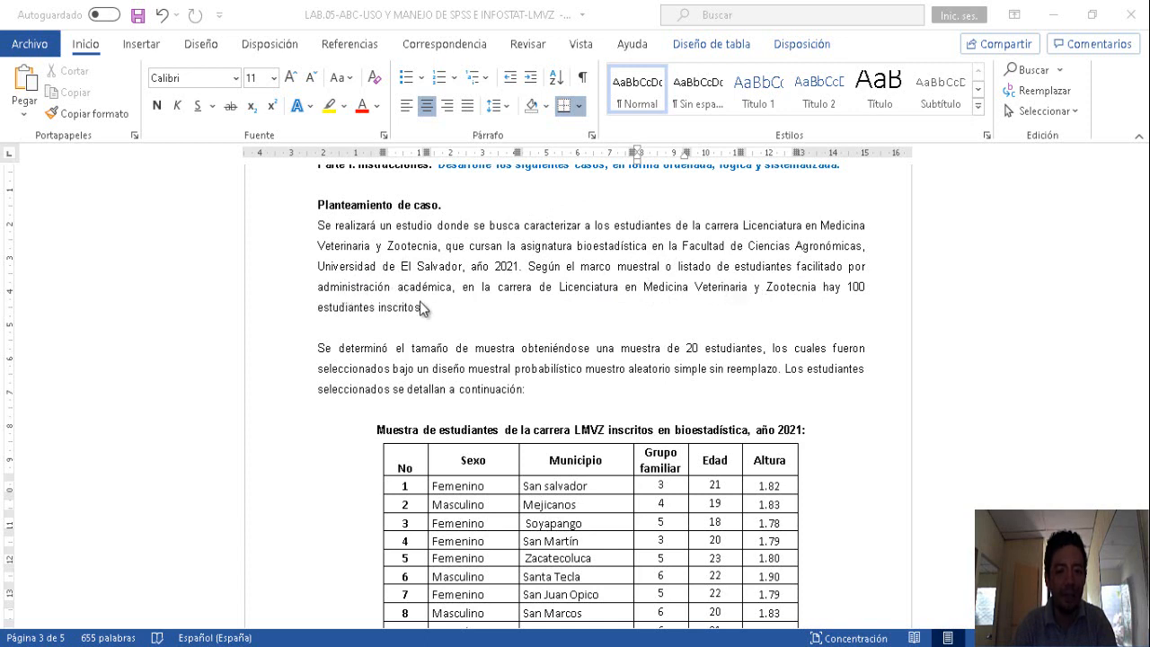
- Launch IBM SPSS Statistics 25 and dismiss its welcome dialog to reach the empty data set
scroll(431, 309, "down", 1)
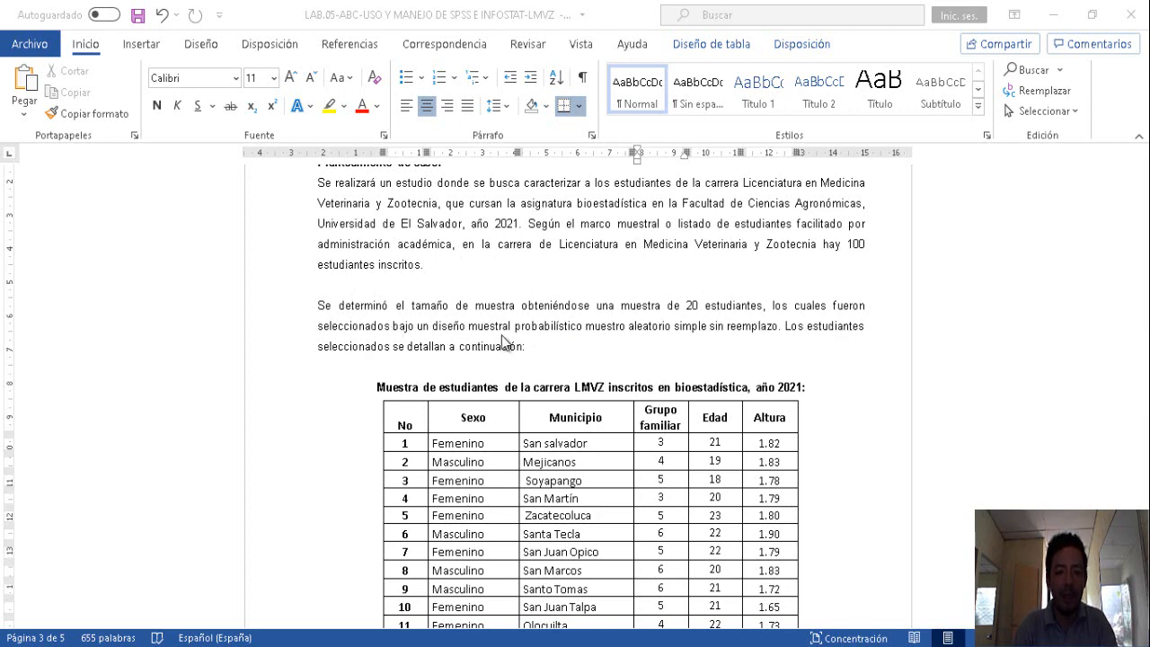
scroll(501, 335, "down", 4)
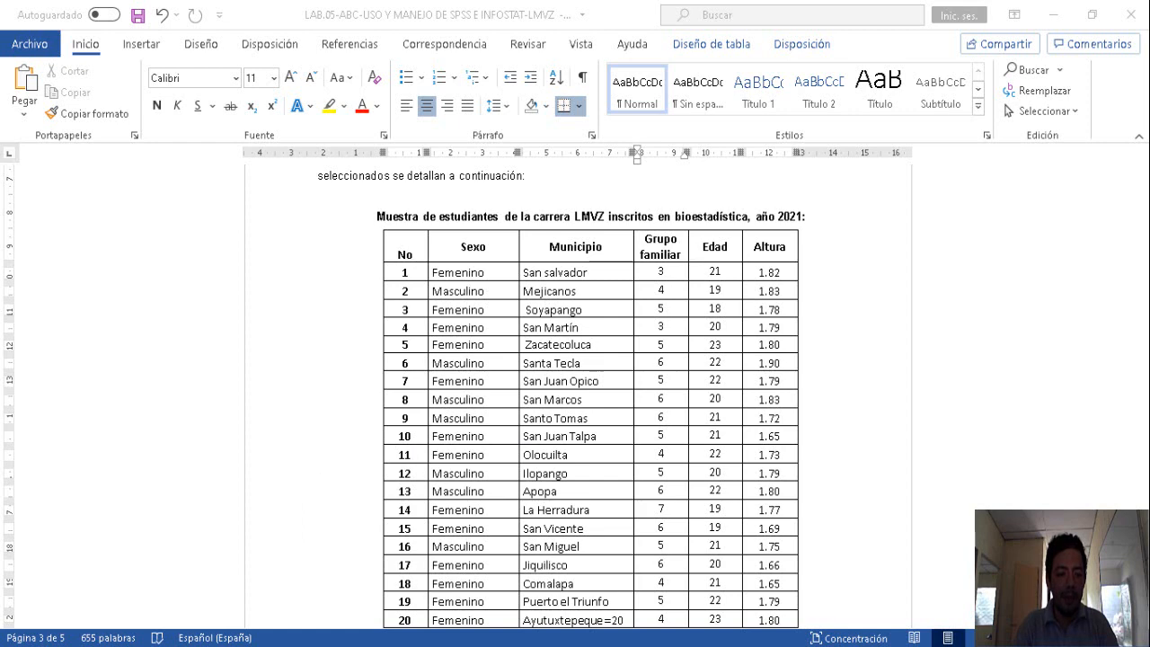
key("super+s")
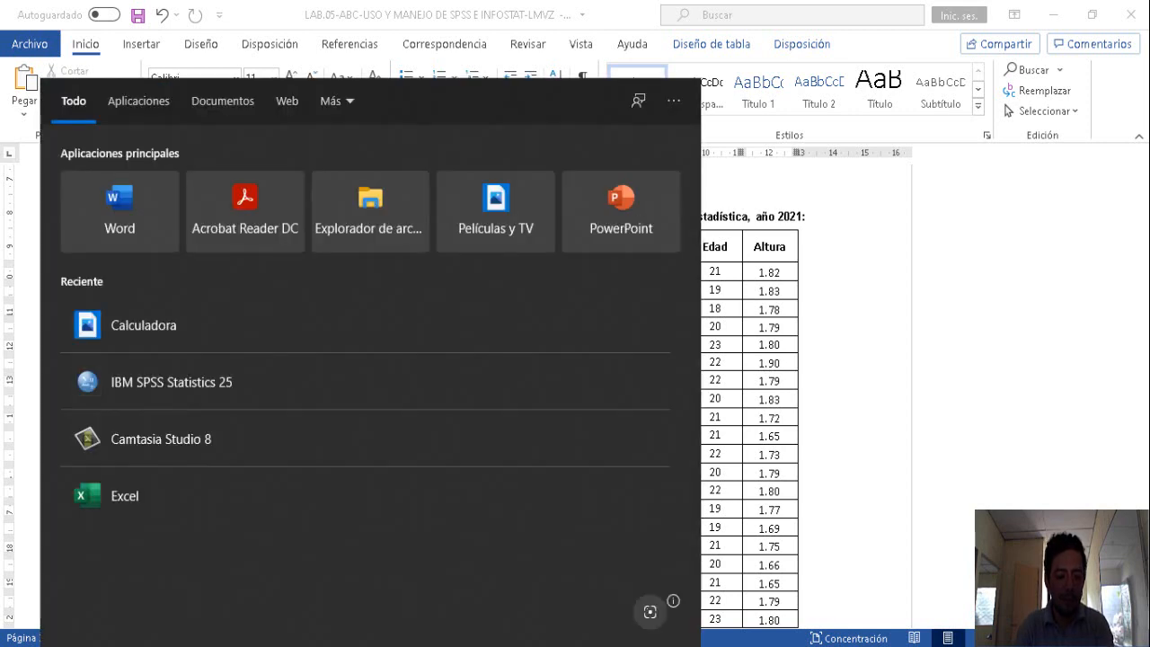
type("s")
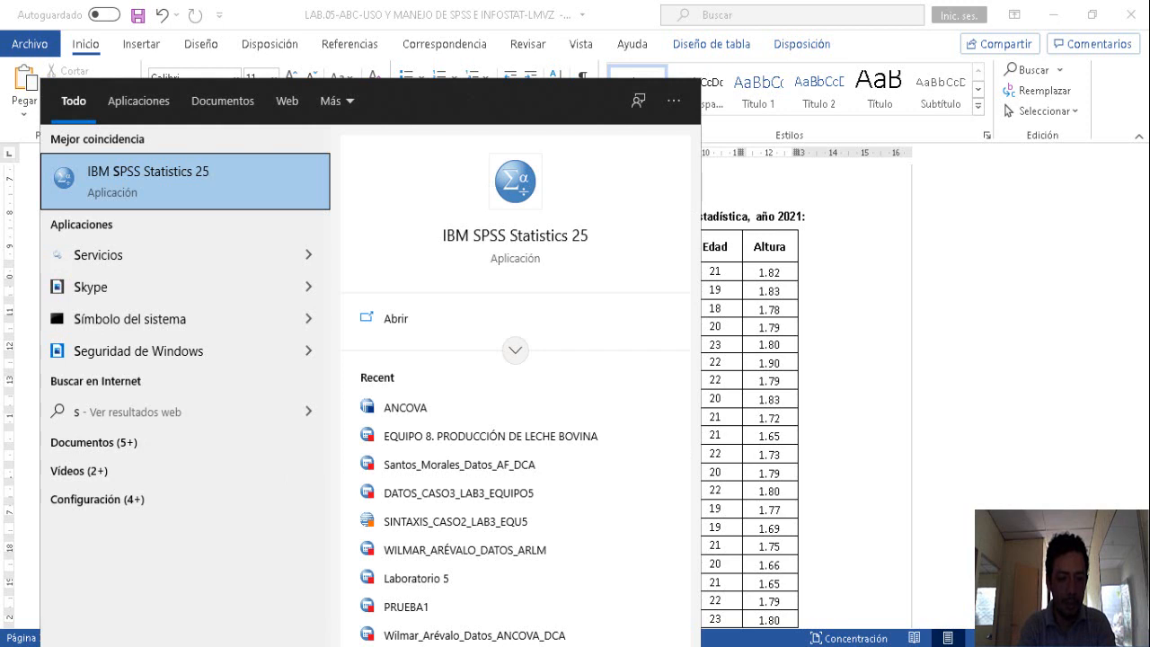
type("pss")
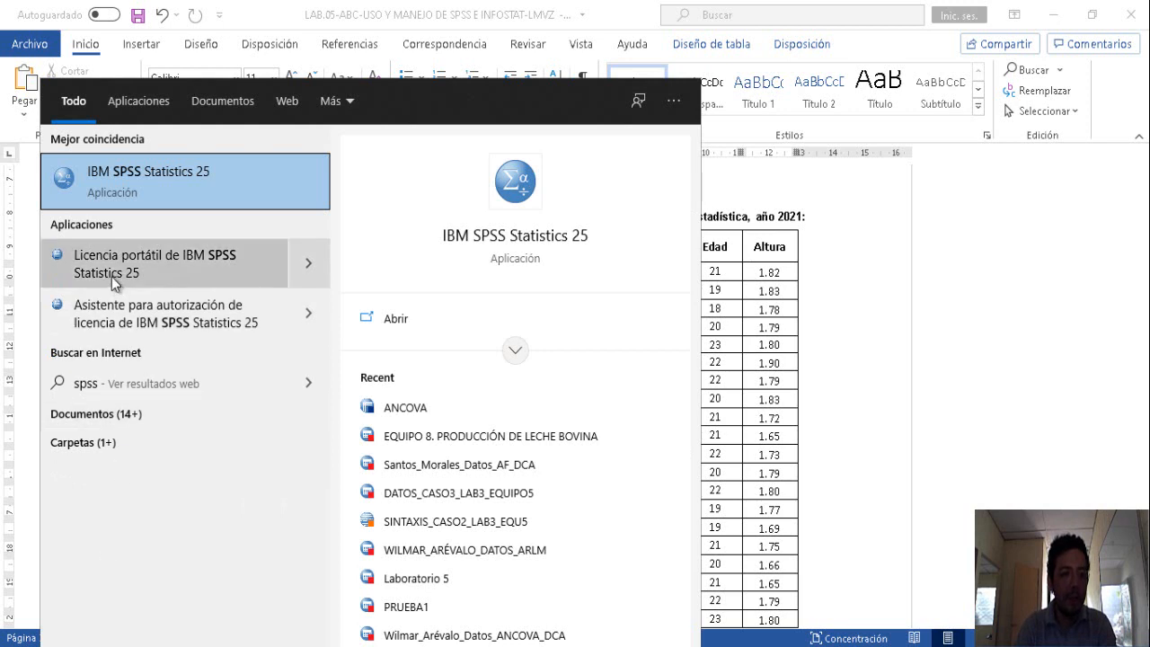
left_click(158, 184)
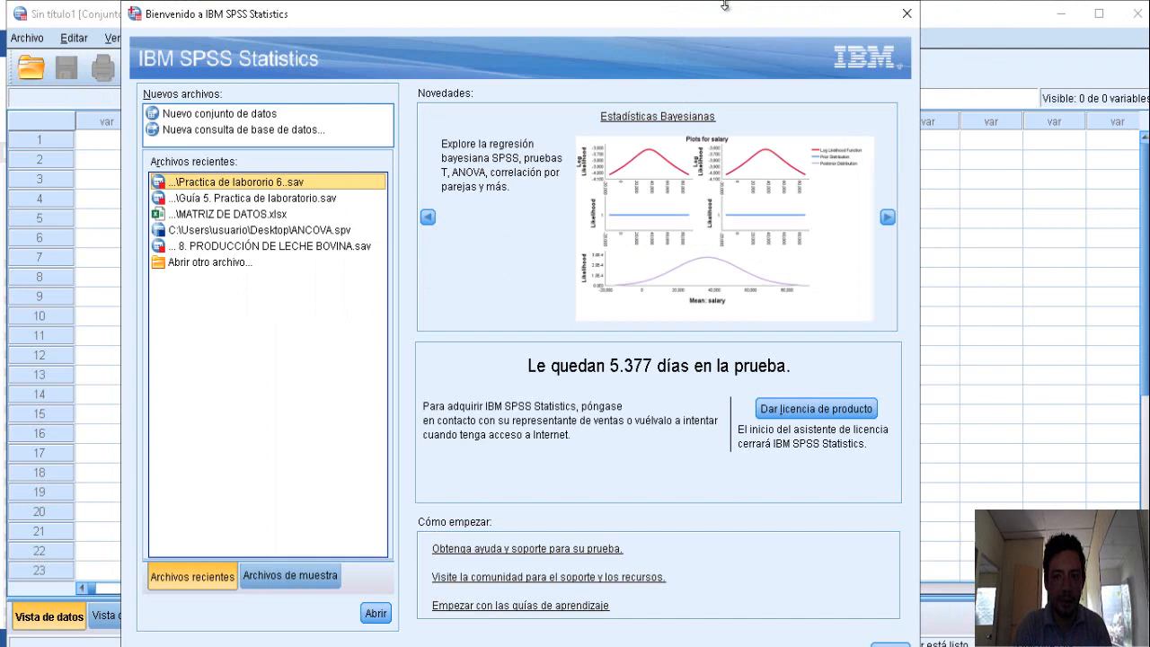
left_click(905, 15)
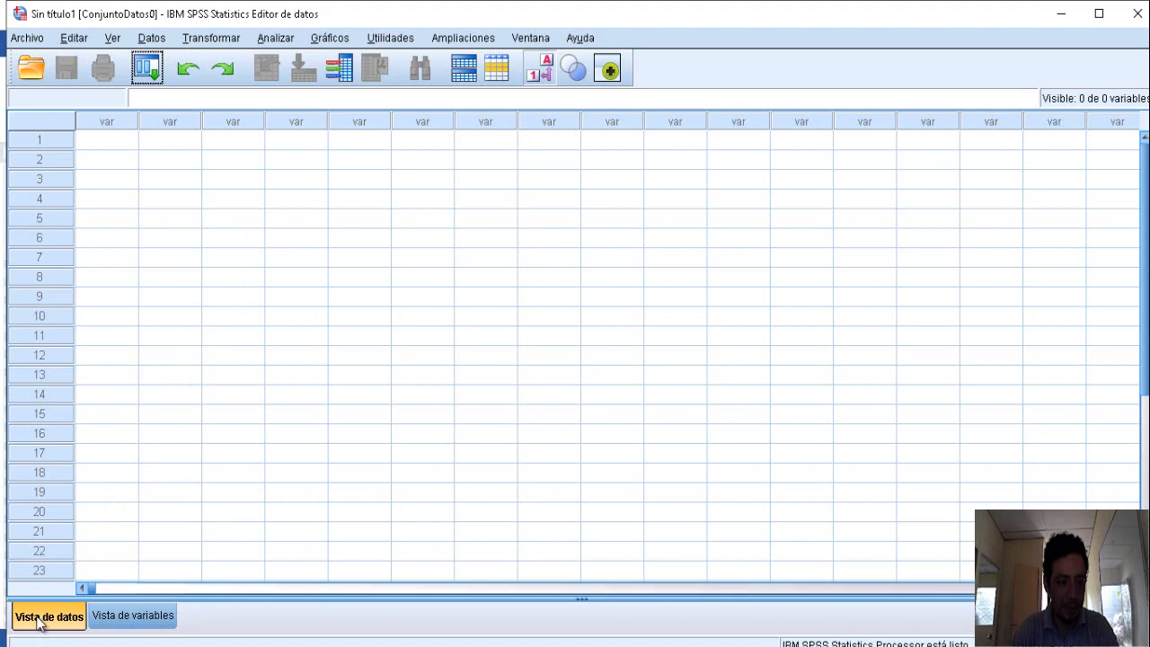
- Show the variable definitions of the empty data set instead of its data cells
left_click(153, 616)
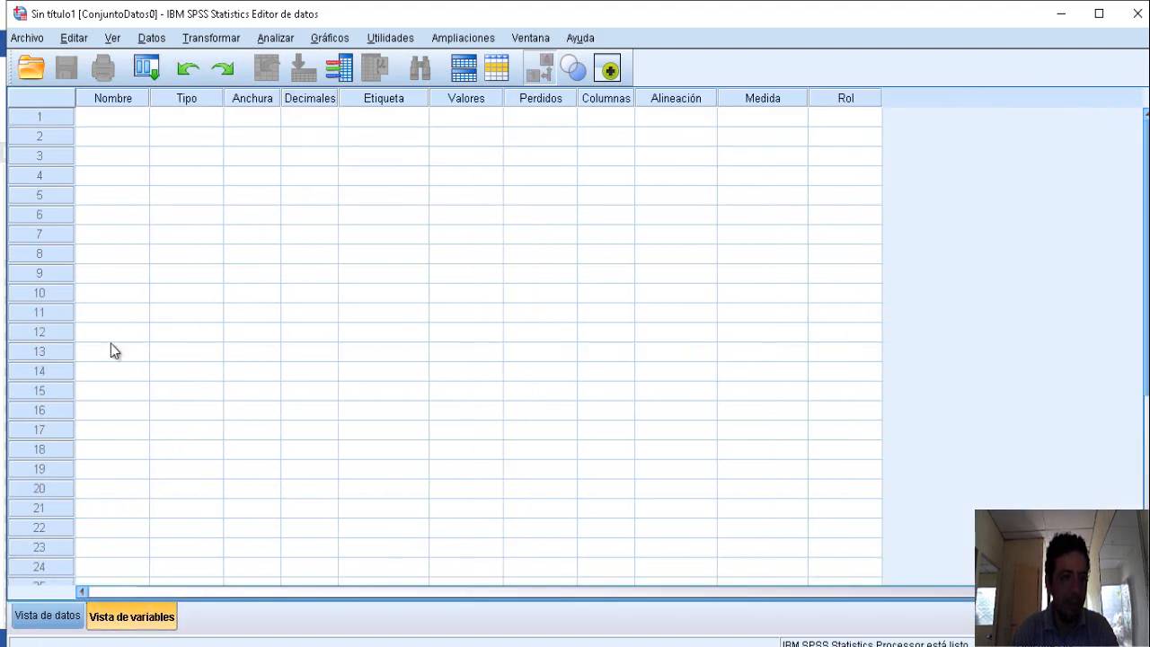
left_click(74, 619)
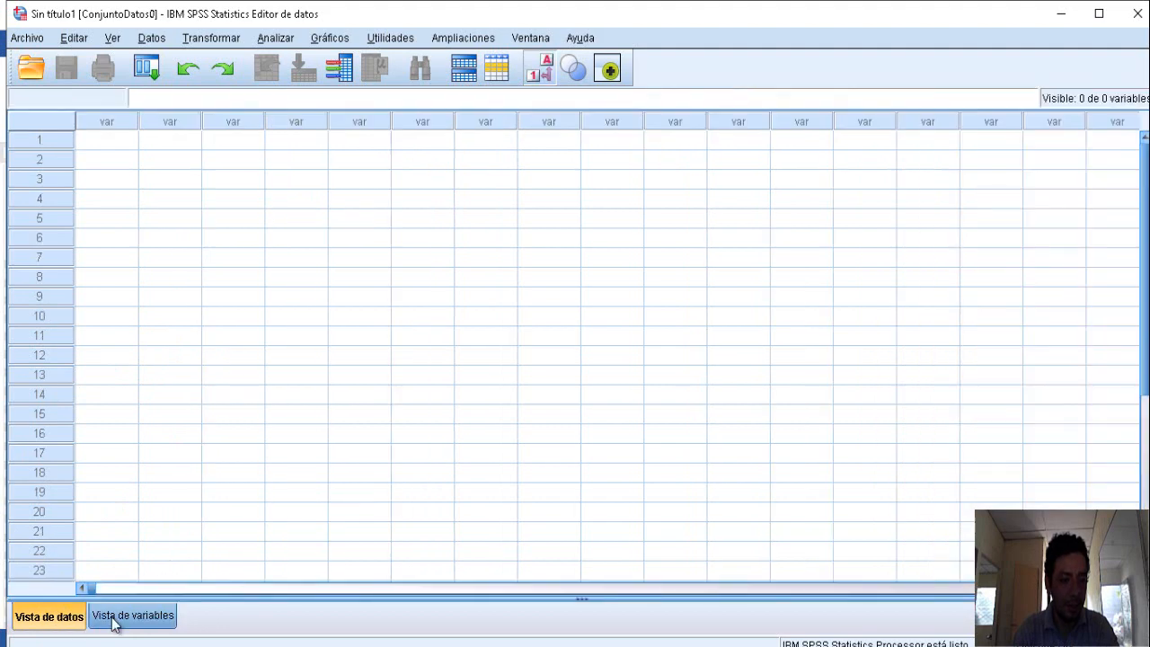
left_click(115, 620)
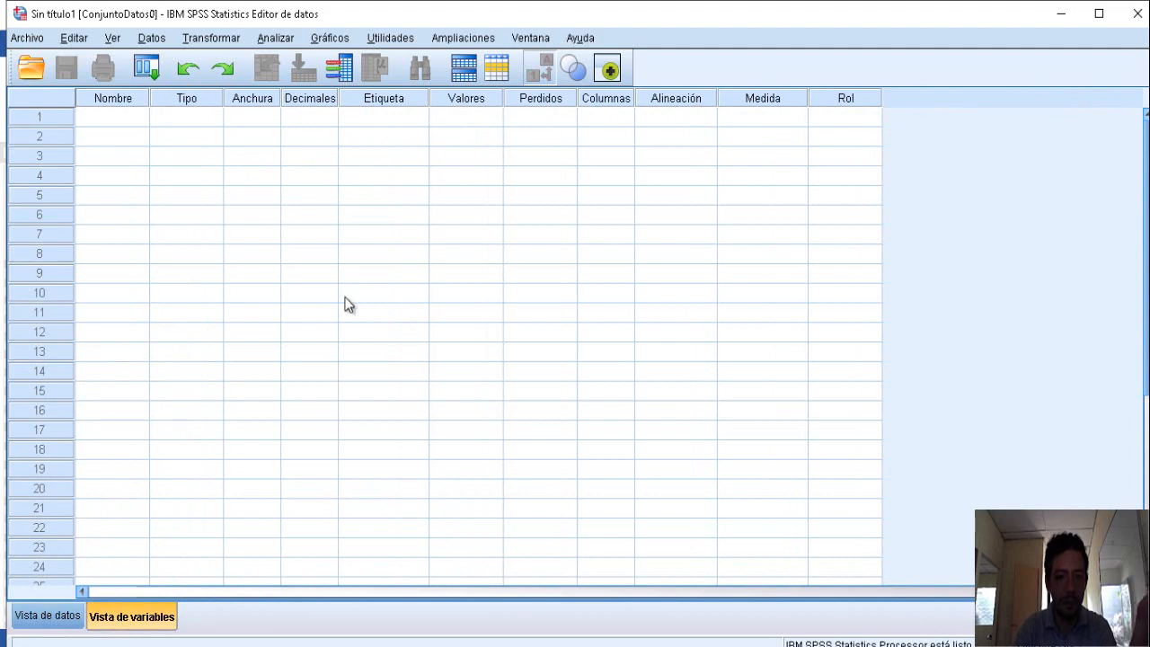
- Examine the columns of the student sample table in the Word document, then return to the untitled SPSS data set
key("alt+Tab")
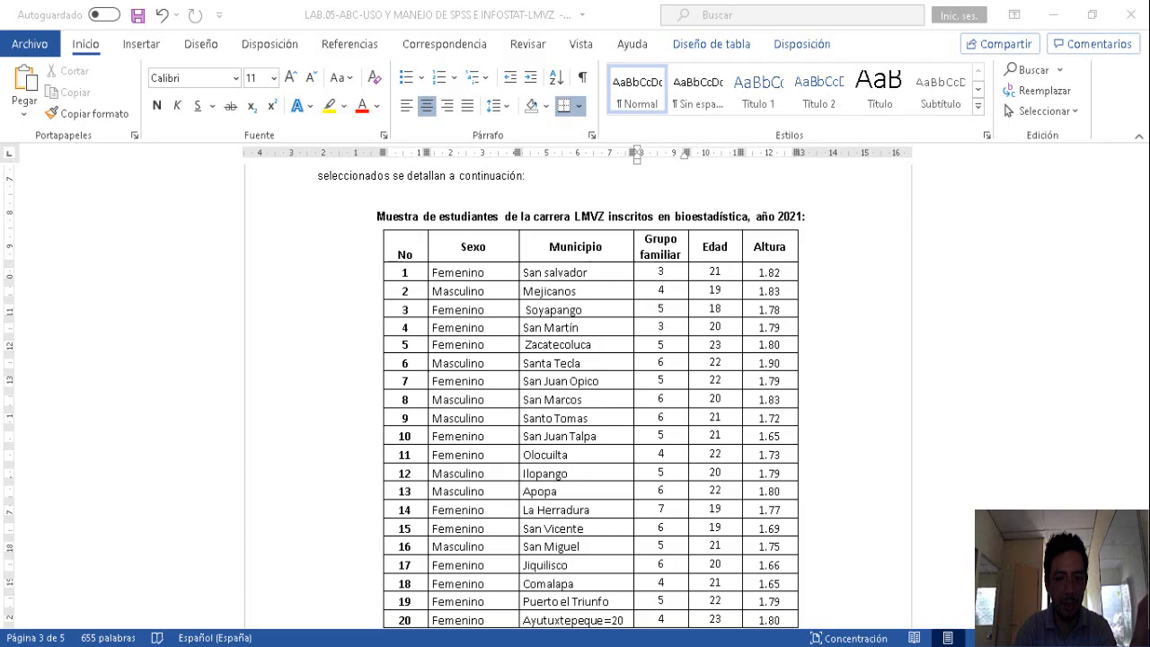
left_click(466, 285)
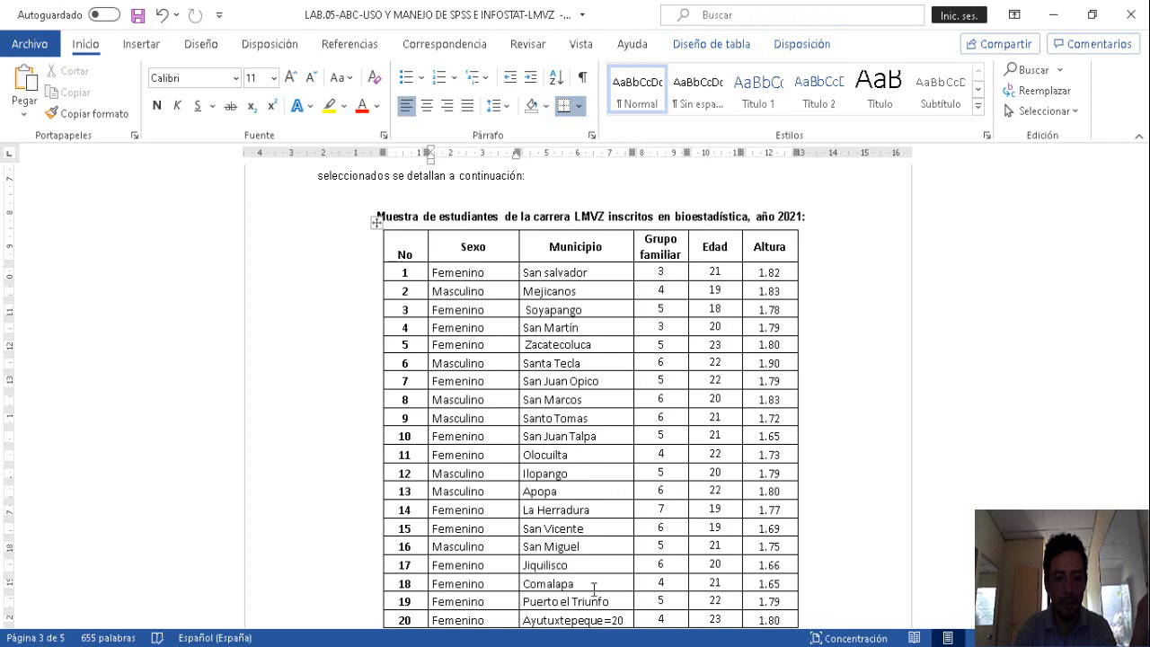
left_click(640, 645)
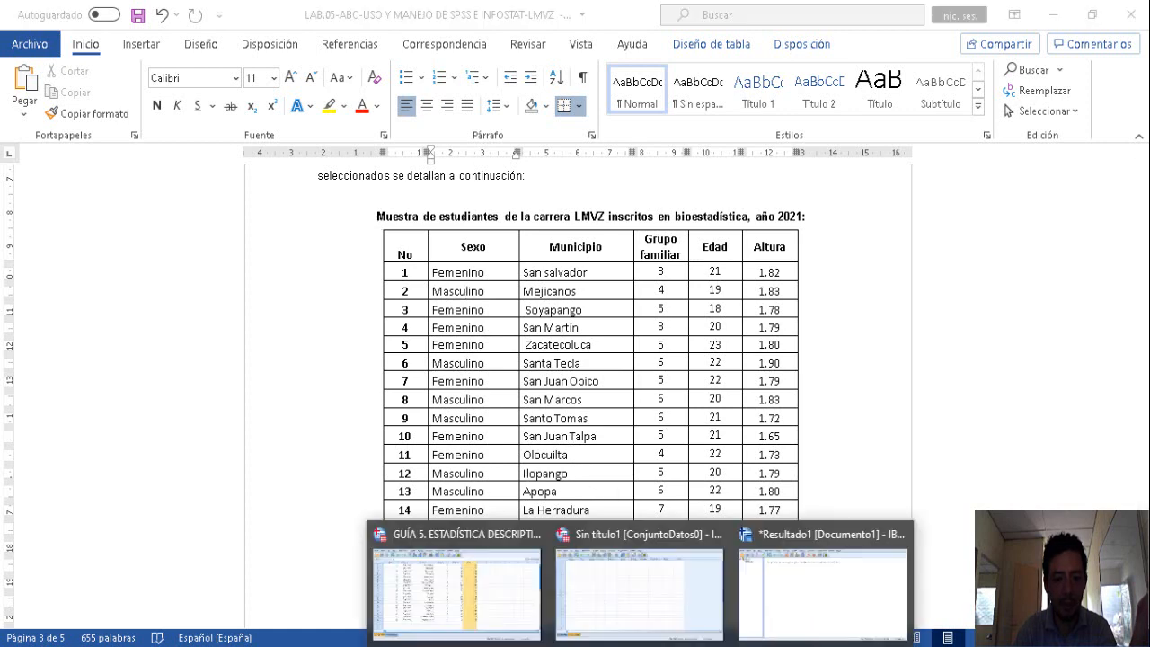
left_click(578, 587)
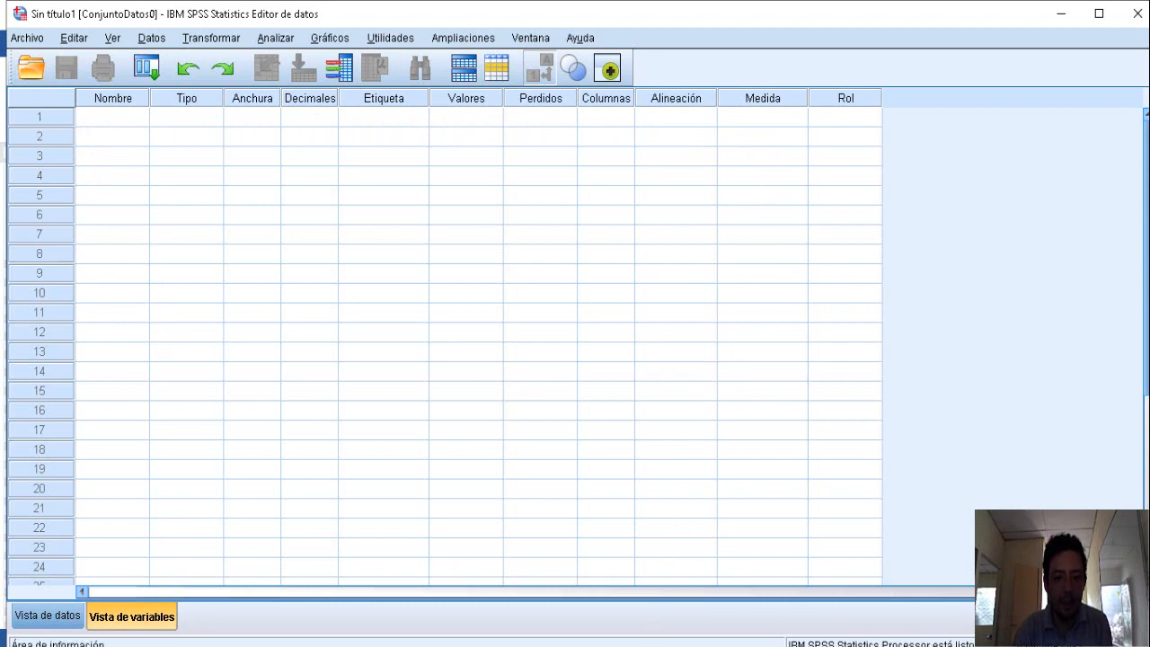
left_click(640, 646)
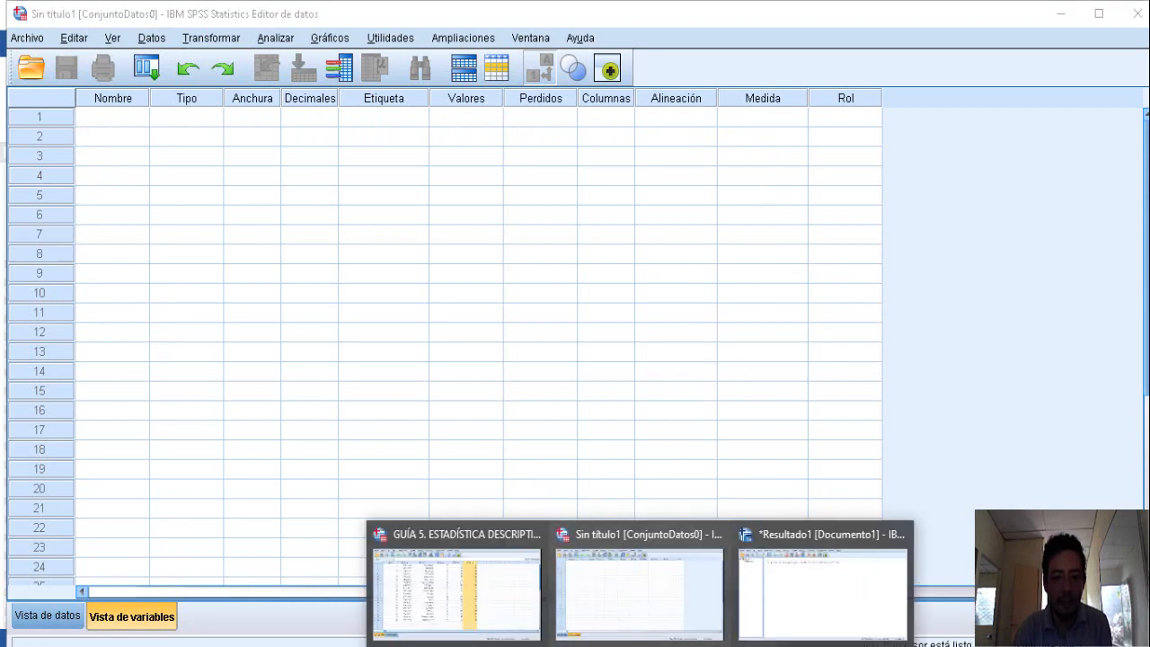
left_click(584, 642)
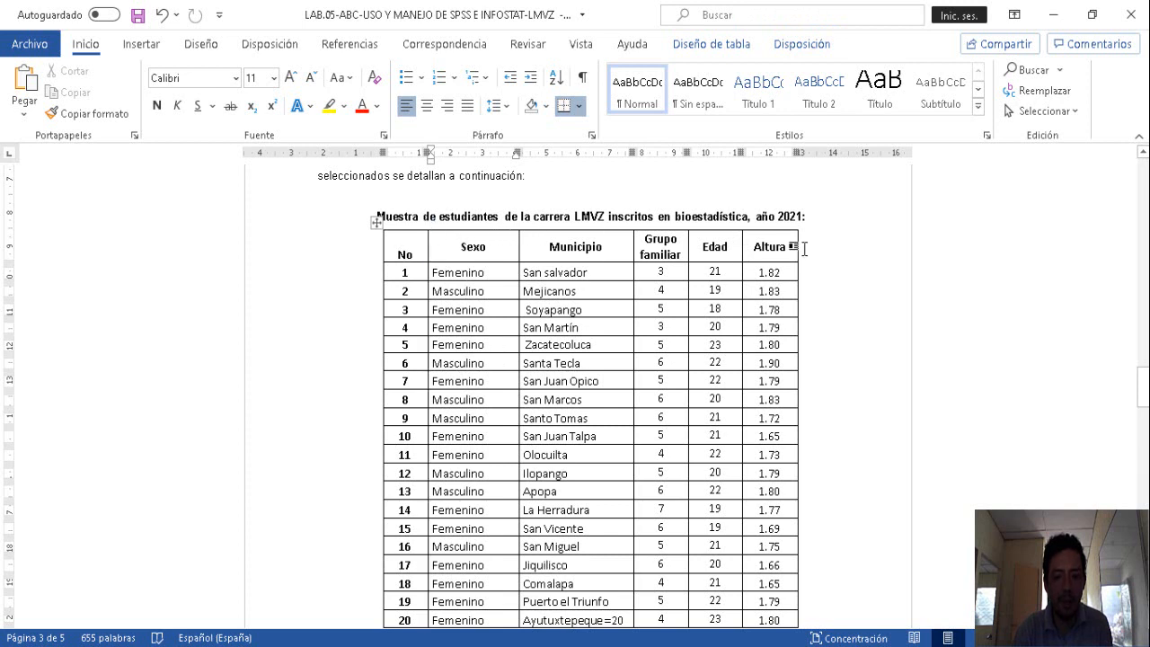
left_click(640, 643)
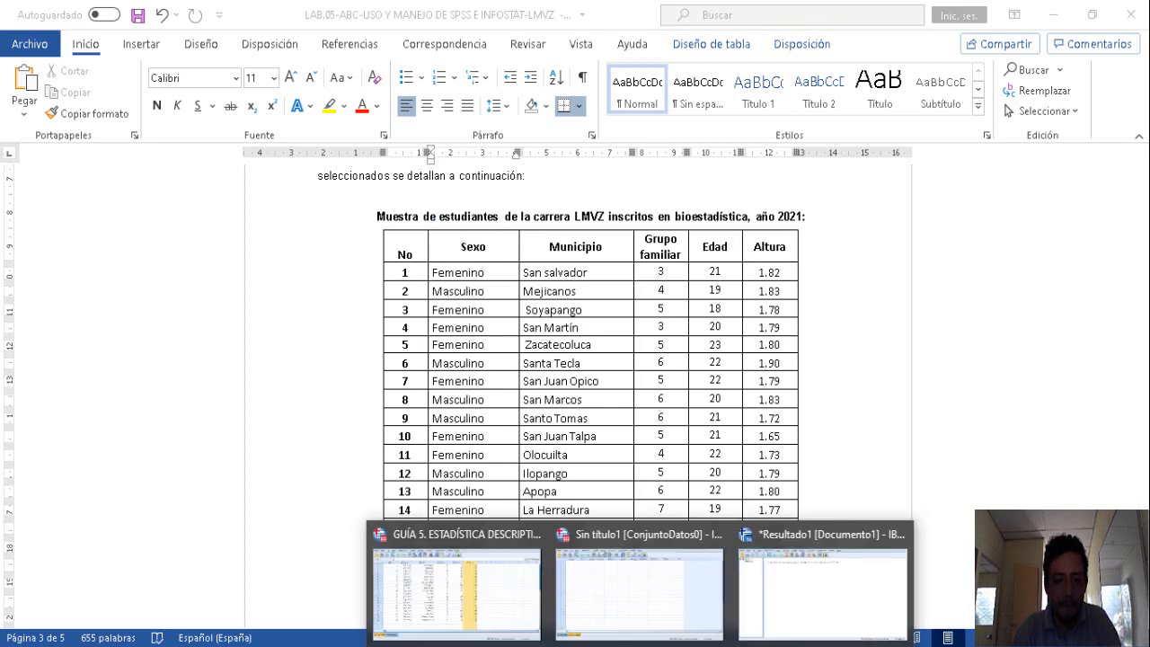
left_click(650, 617)
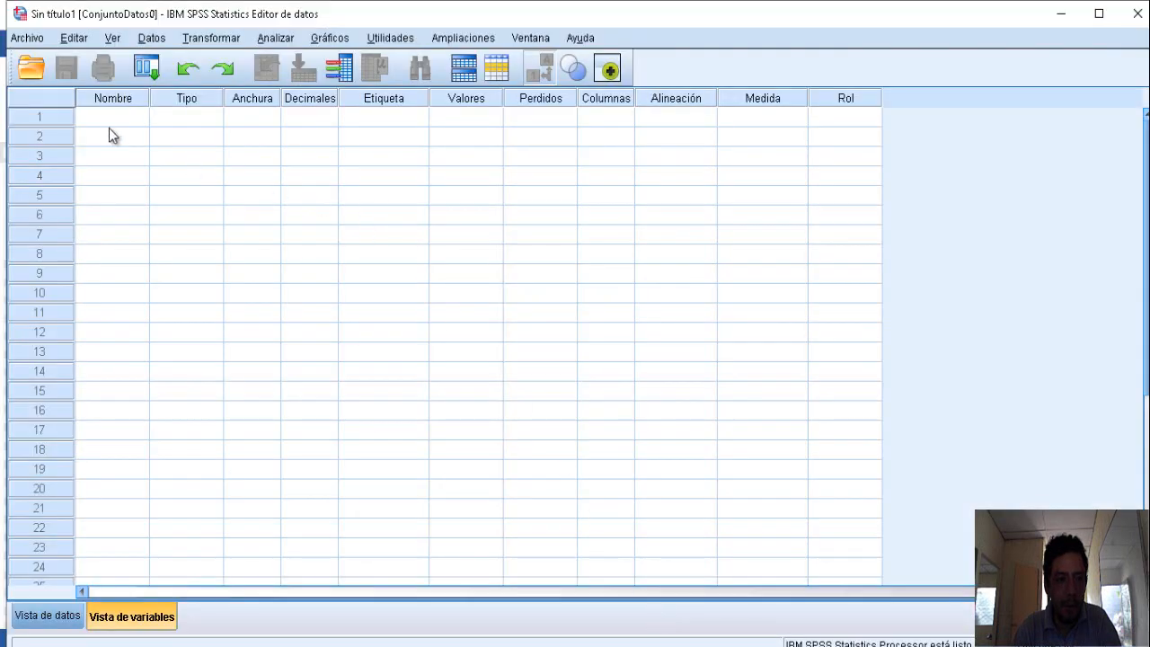
- Define the first variable with the name No
type("N")
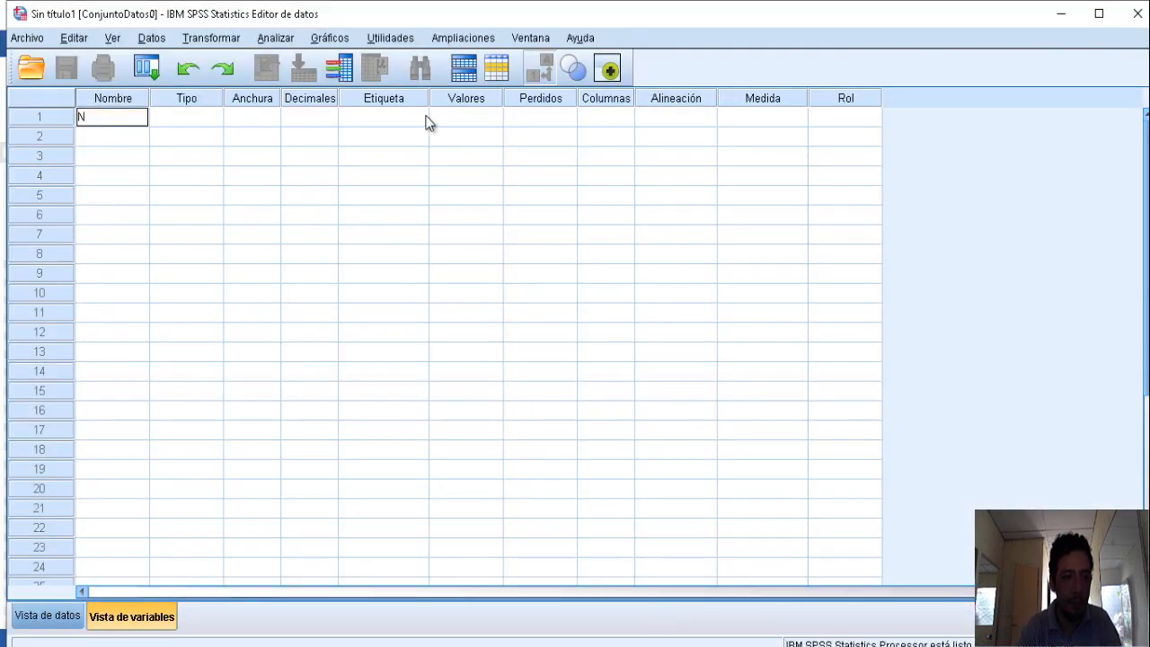
type("o")
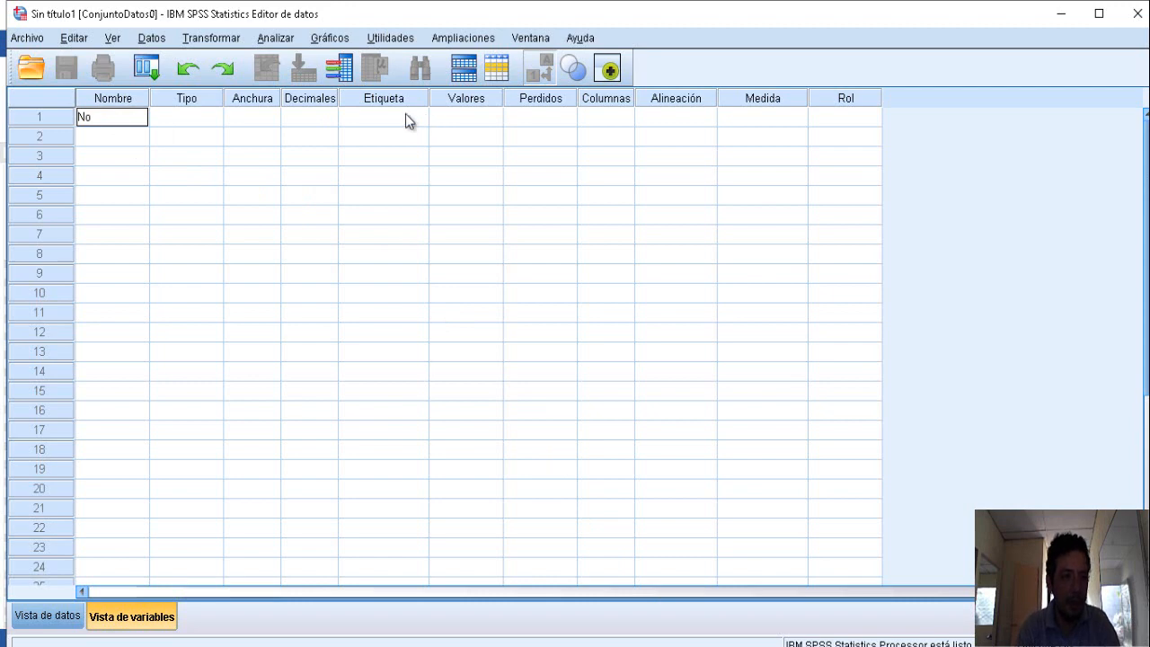
left_click(636, 646)
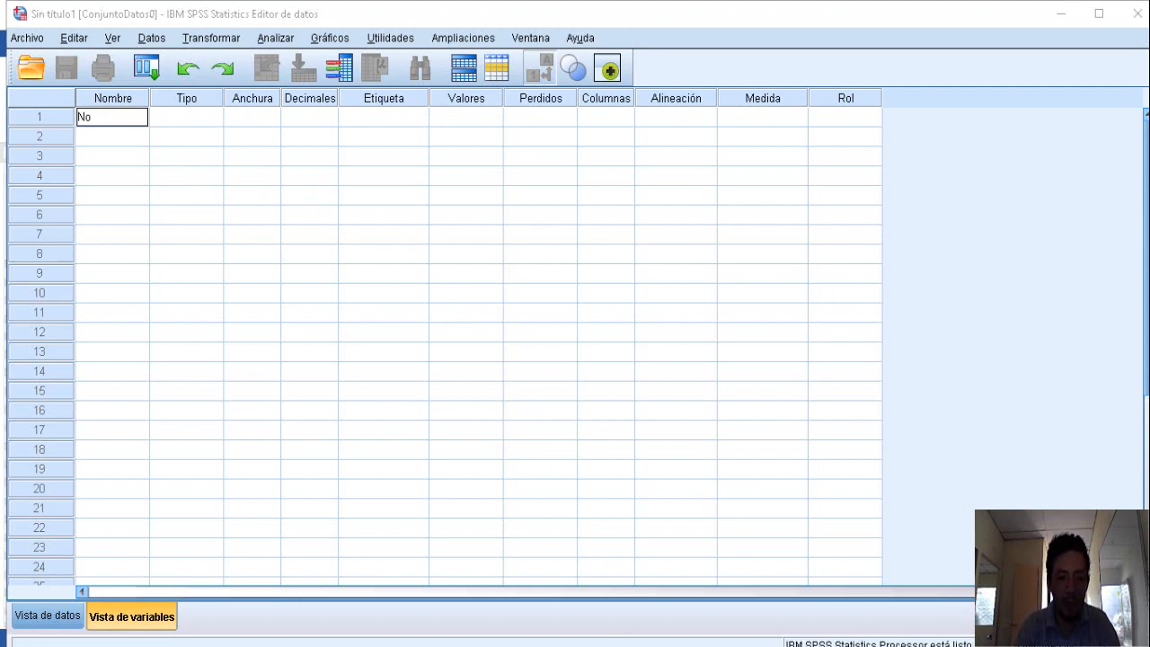
left_click(636, 646)
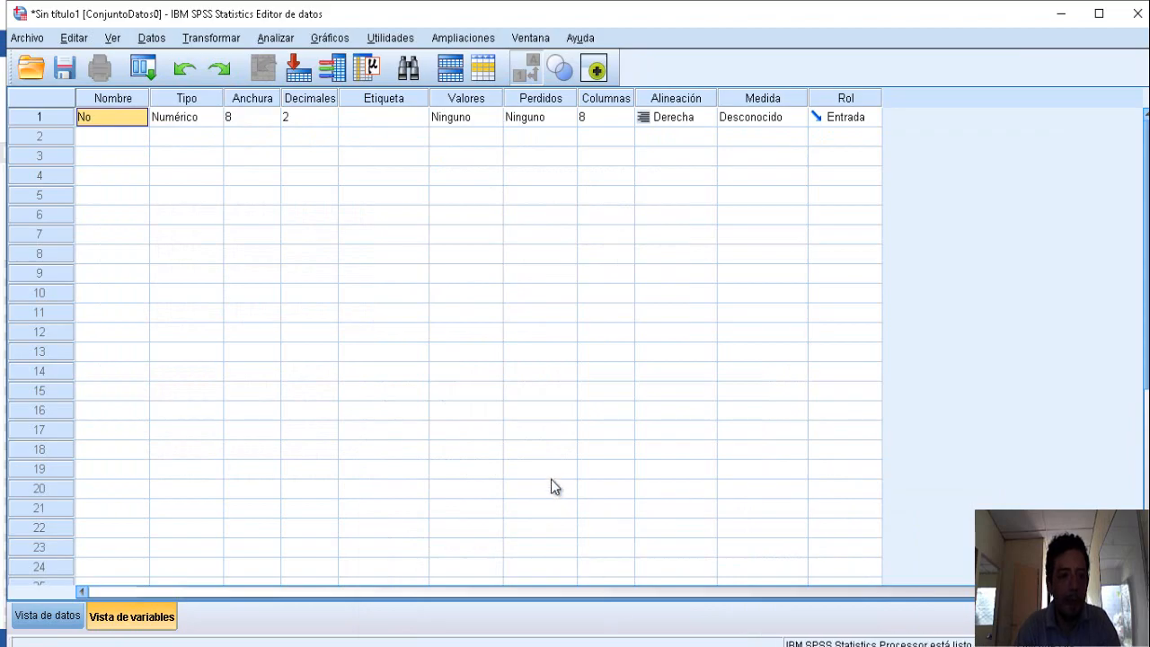
- Check the No column of the sample table in Word and return to the SPSS variable definitions
left_click(685, 646)
left_click(405, 251)
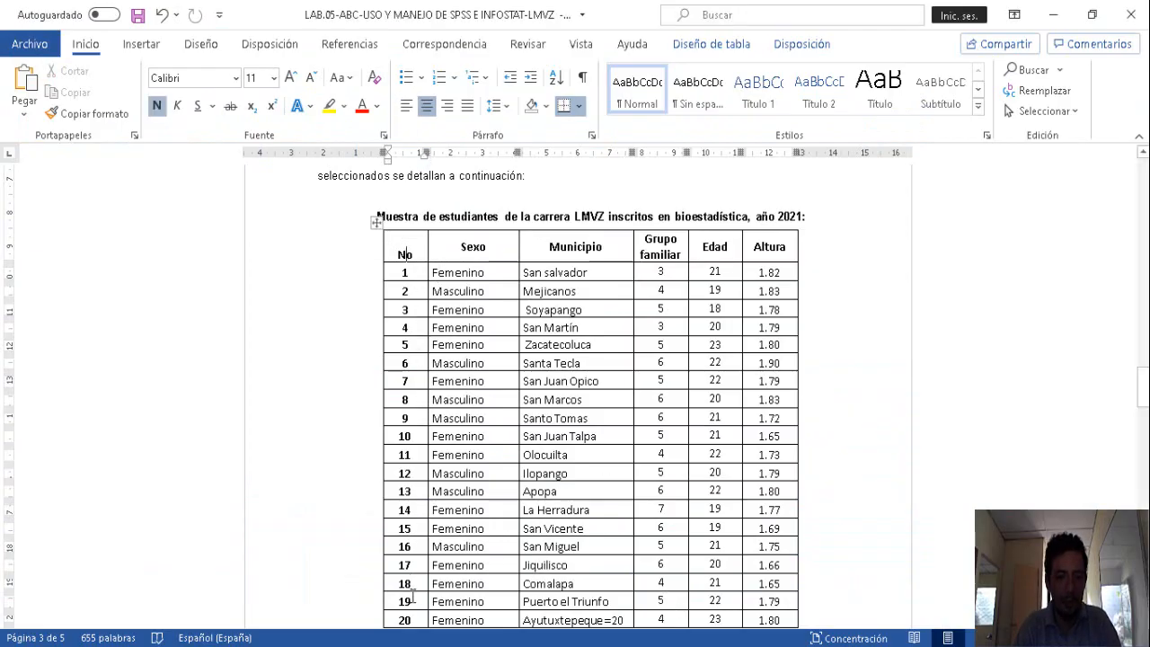
key("alt+Tab")
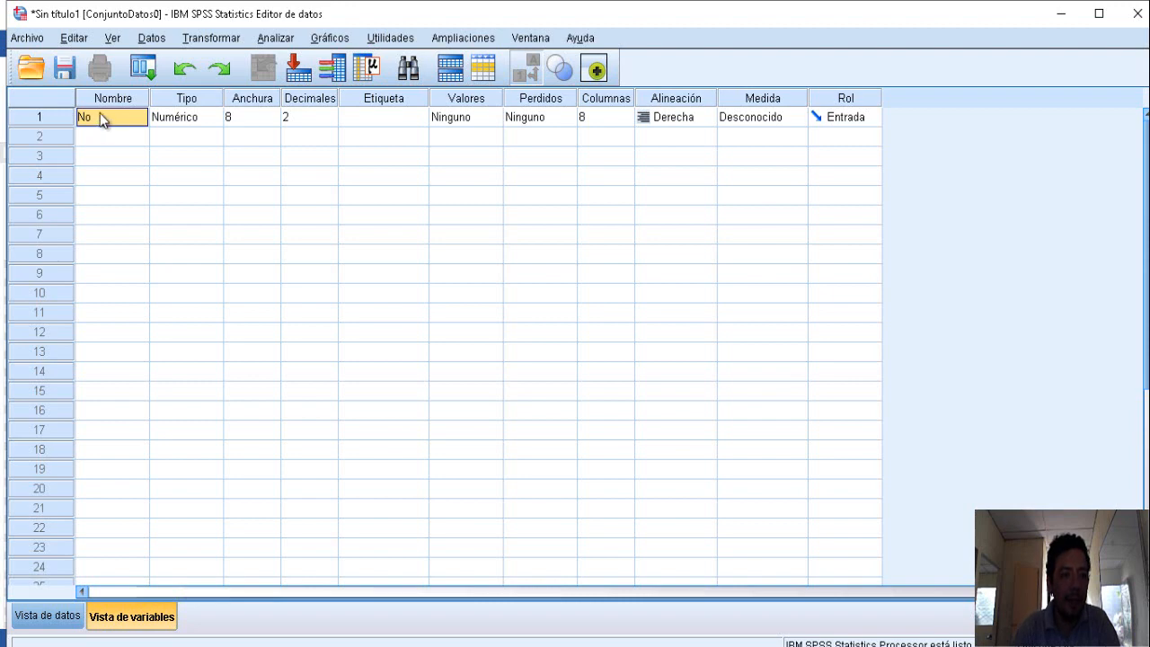
- Set the number of decimals of the variable No to 0
left_click(186, 125)
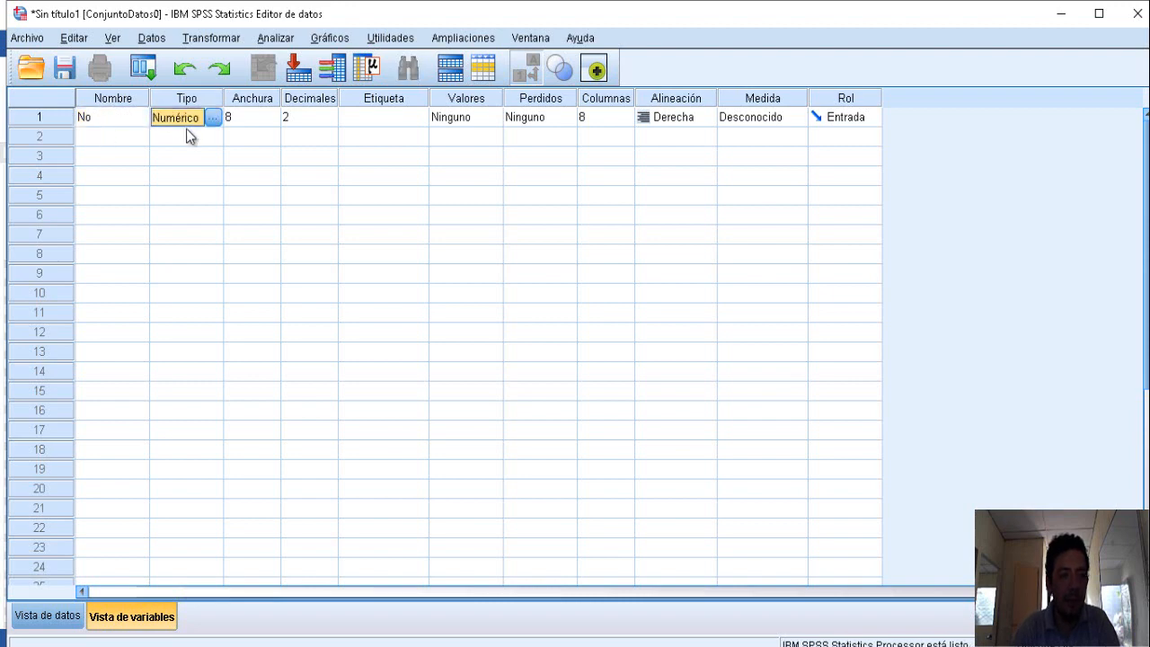
left_click(236, 125)
left_click(319, 124)
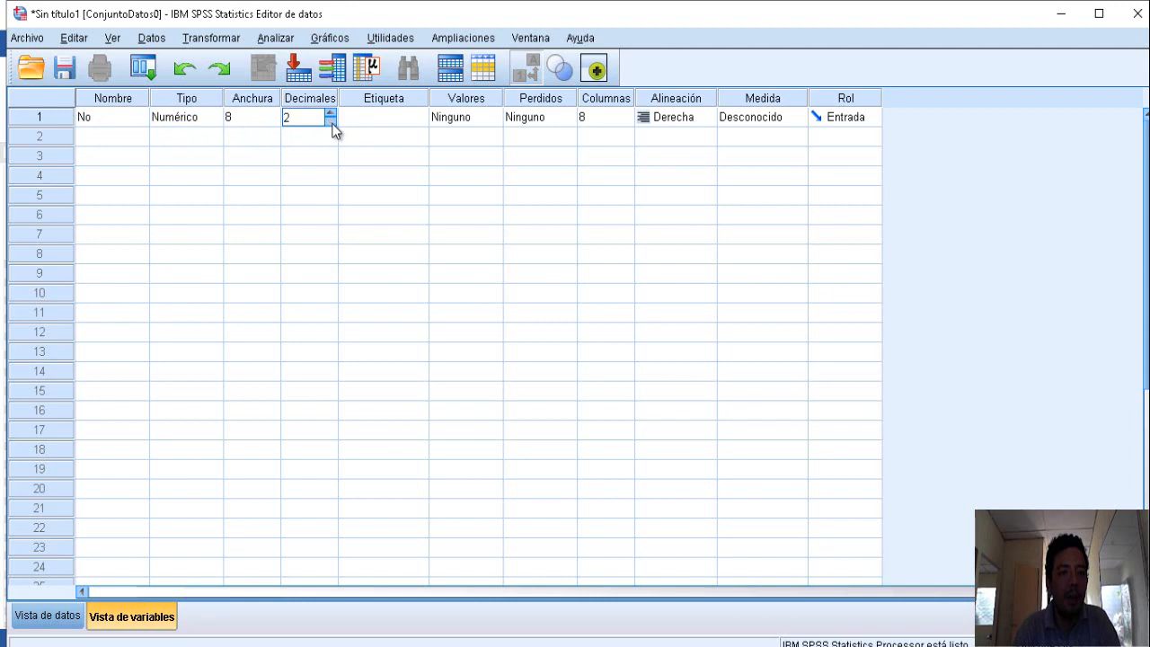
left_click(331, 124)
left_click(332, 125)
key("Tab")
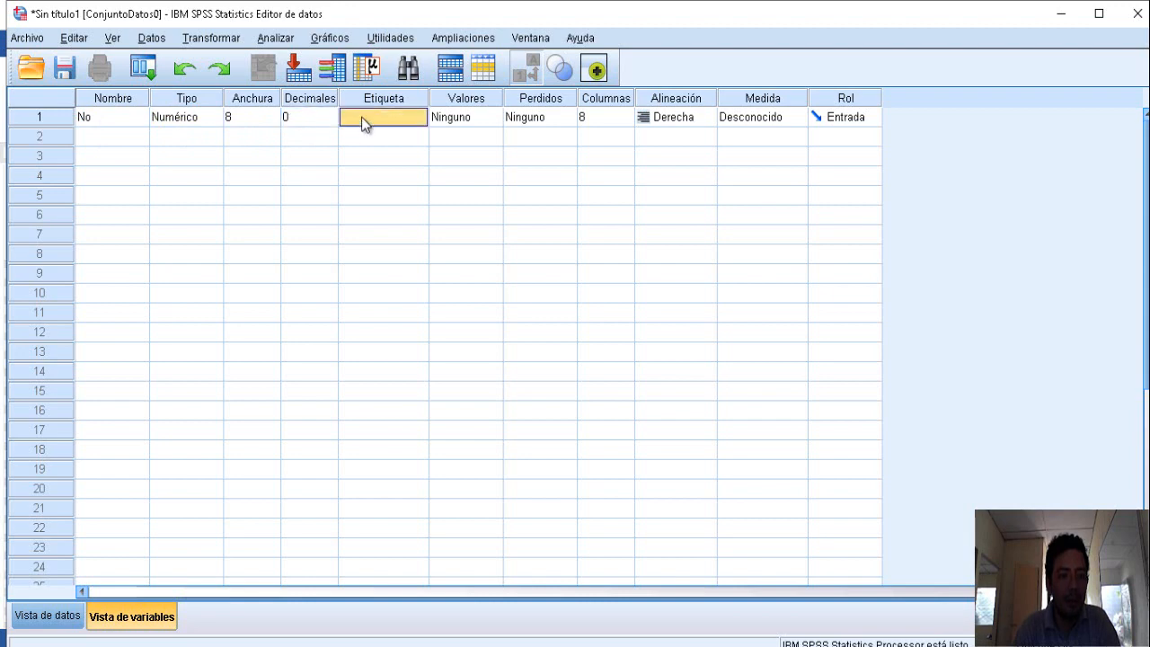
- Label the variable No as "Número de estudiante encuestado"
left_click(364, 118)
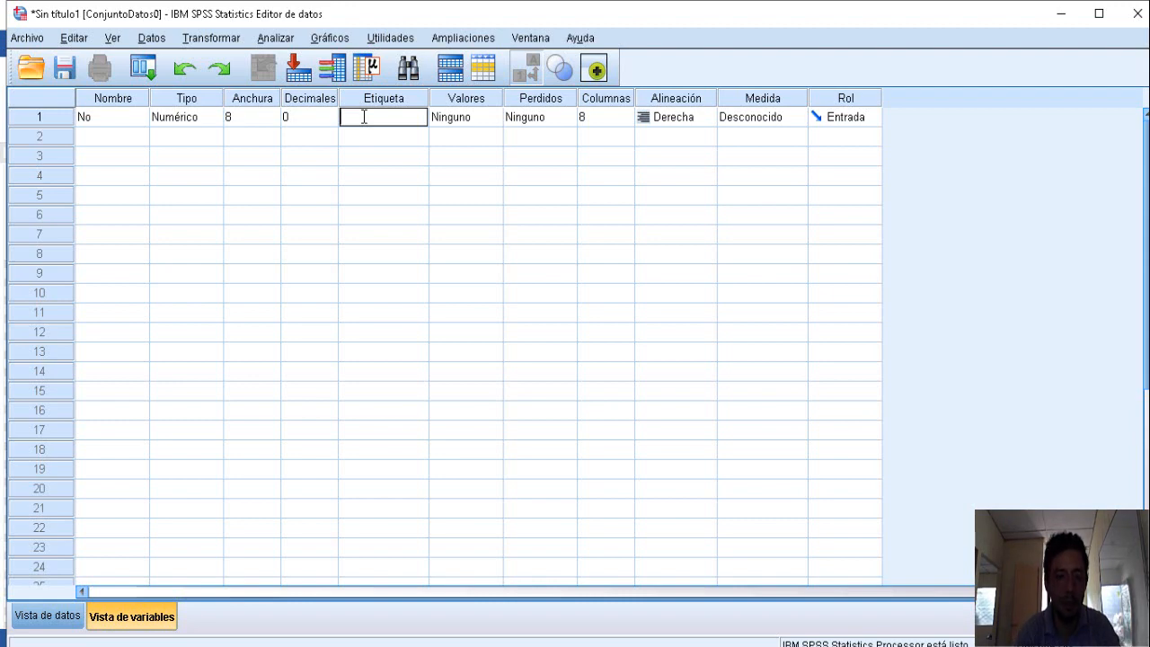
type("N")
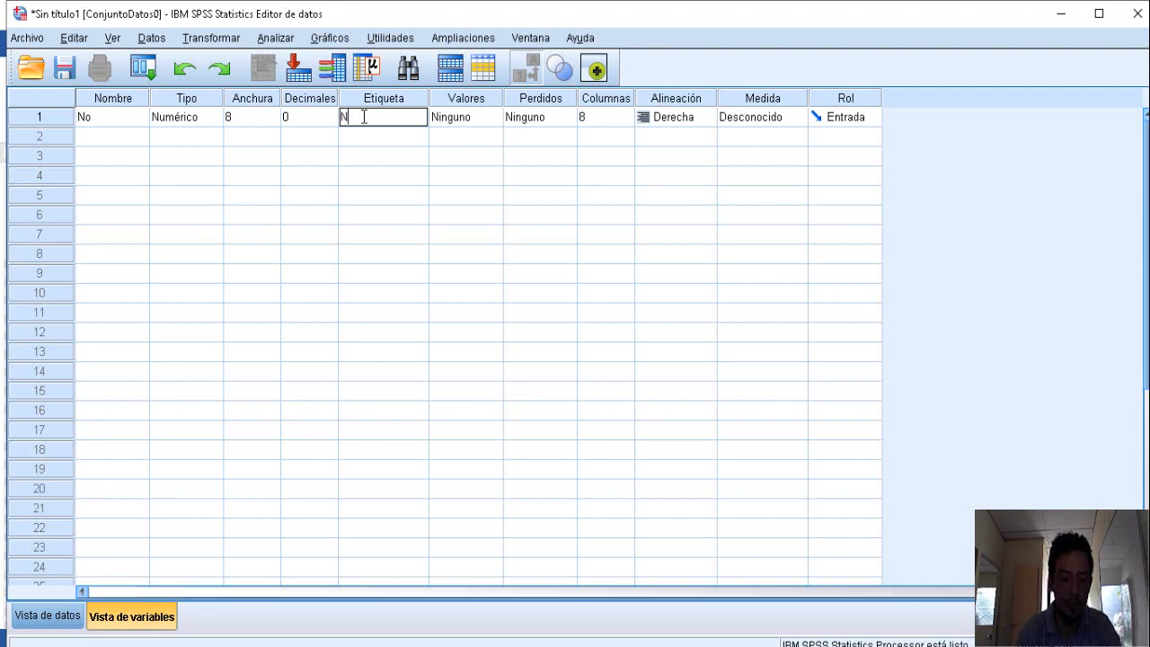
type("úmero de encu")
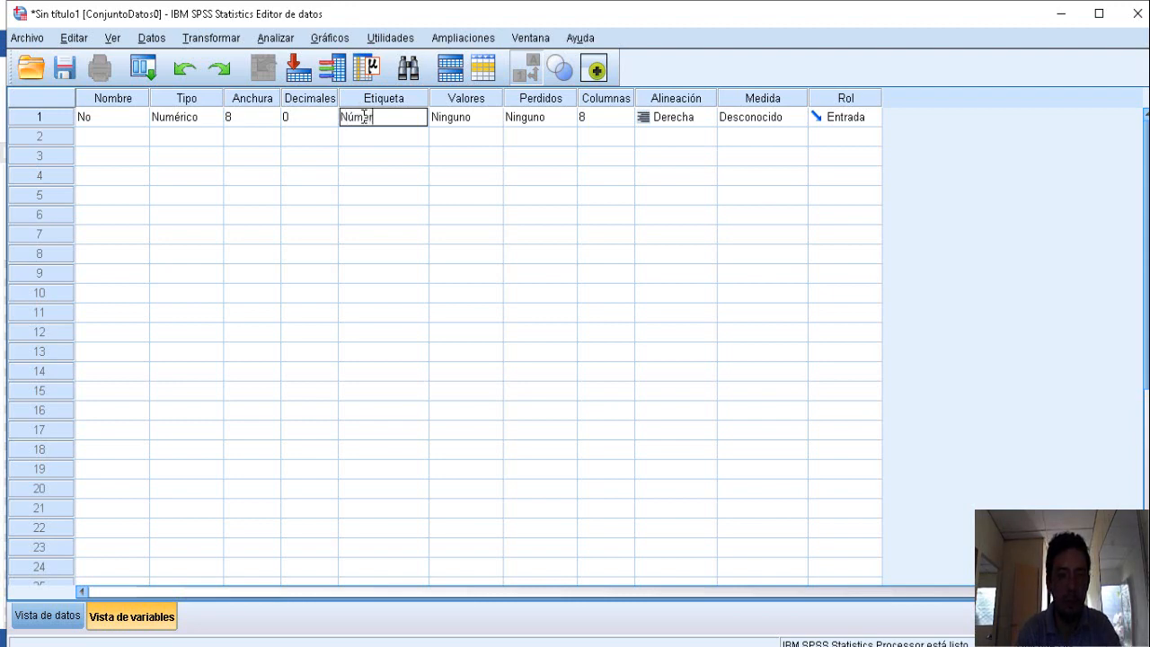
key("BackSpace")
key("BackSpace")
key("BackSpace")
key("BackSpace")
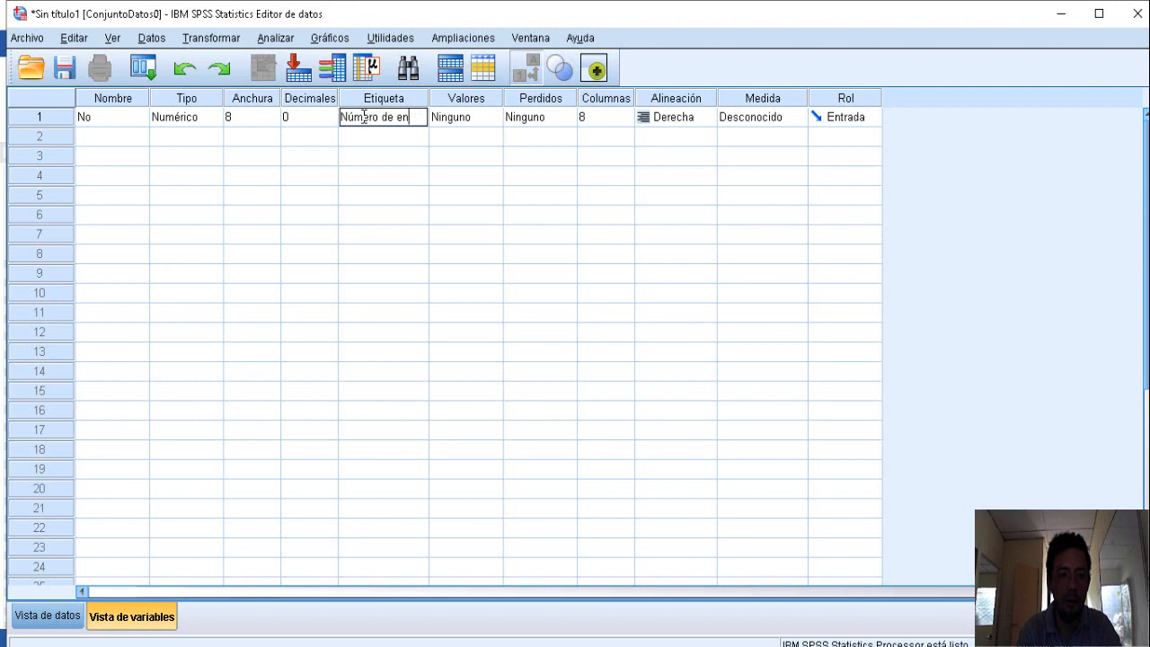
type("estudiante encuestad")
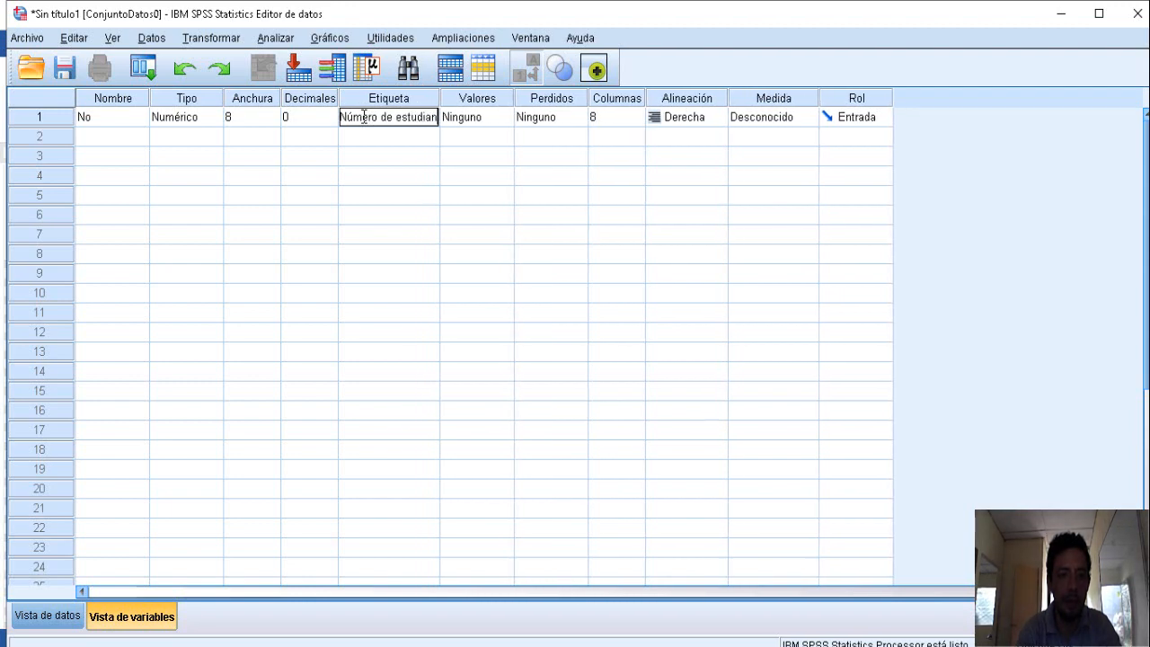
type("o")
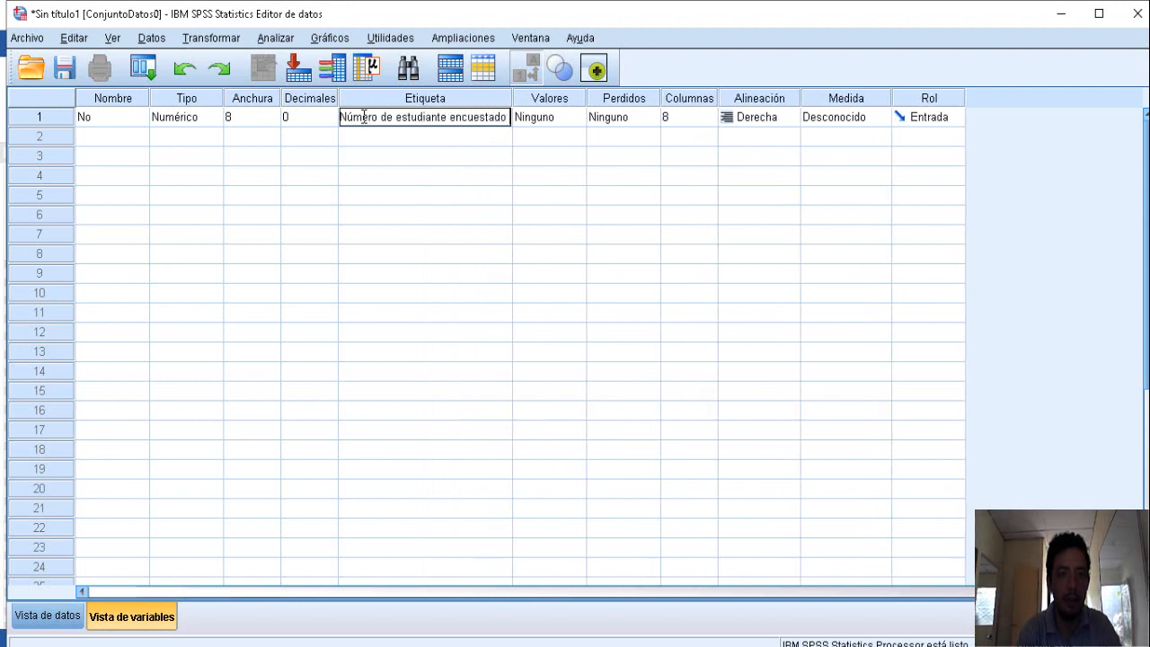
key("Tab")
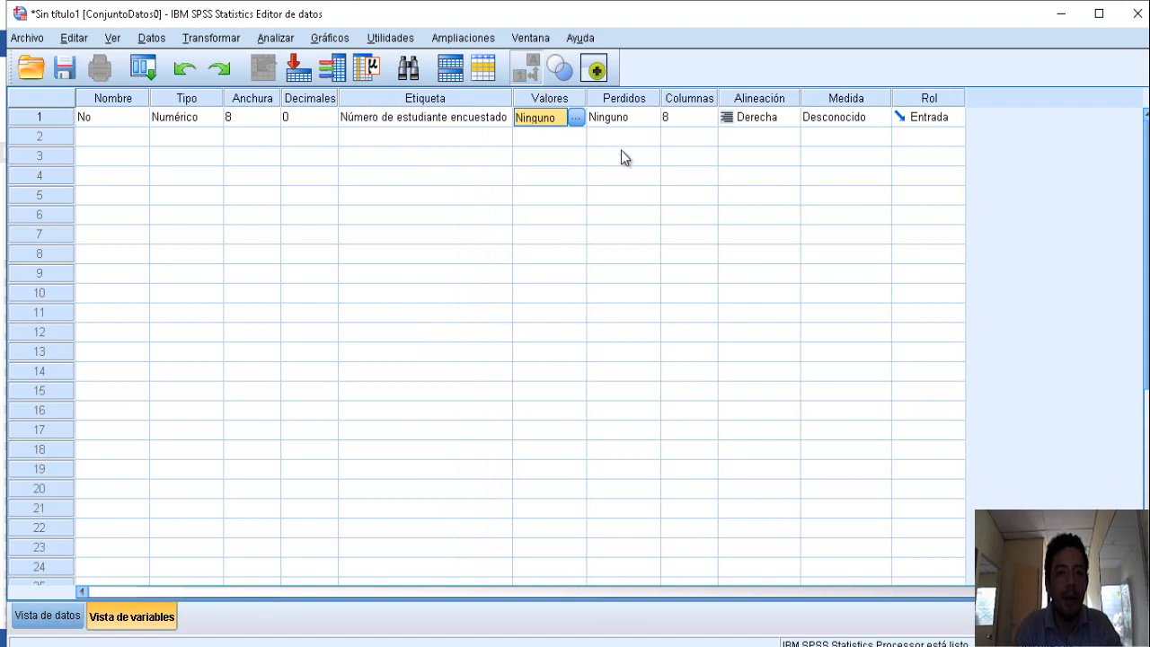
- Set the measurement level of the variable No to Escala, keeping the other attributes at their defaults
key("Tab")
key("Tab")
key("Tab")
key("Tab")
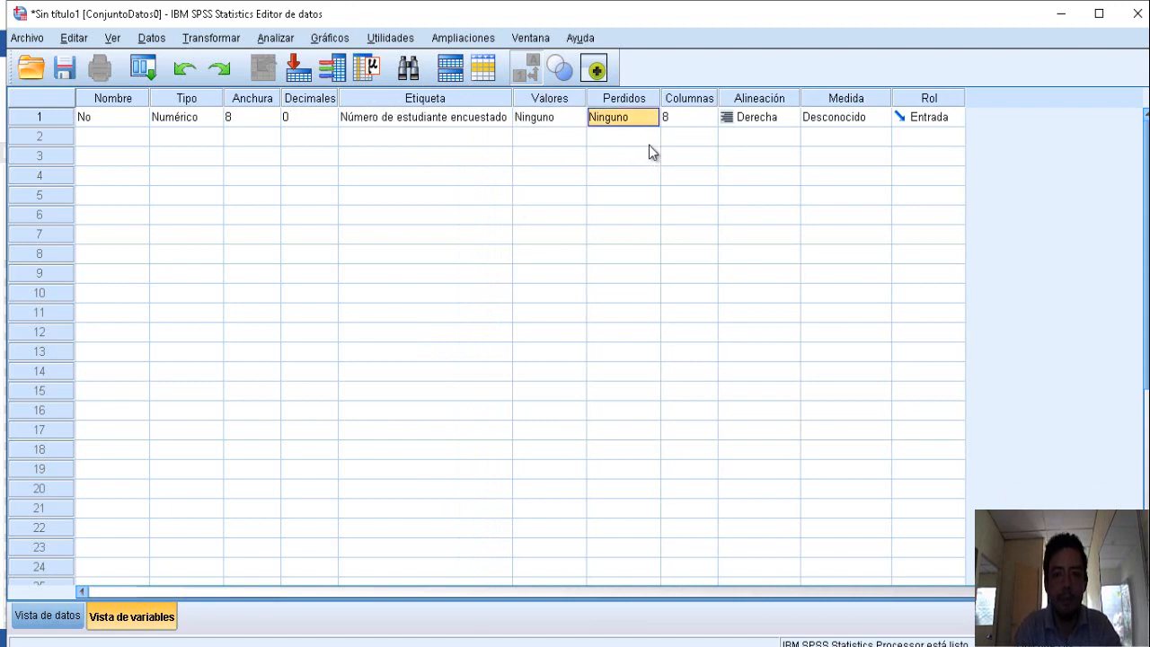
key("Tab")
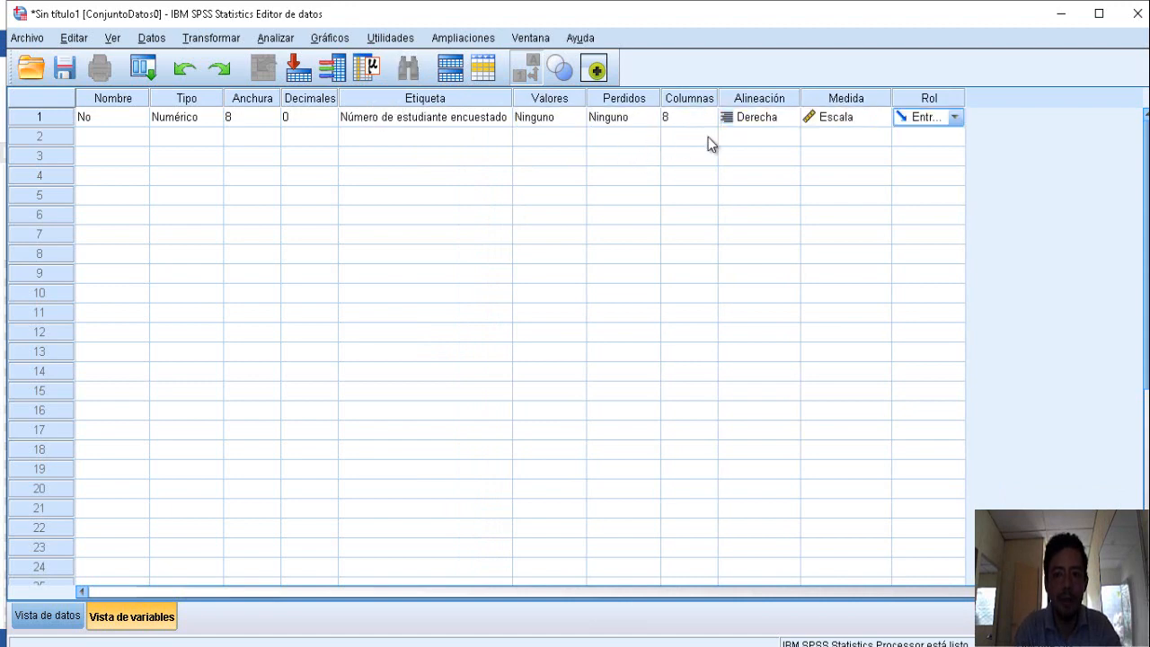
- Check the Sexo column of the sample table in Word and define the second variable in SPSS with the name Sexo
left_click(84, 136)
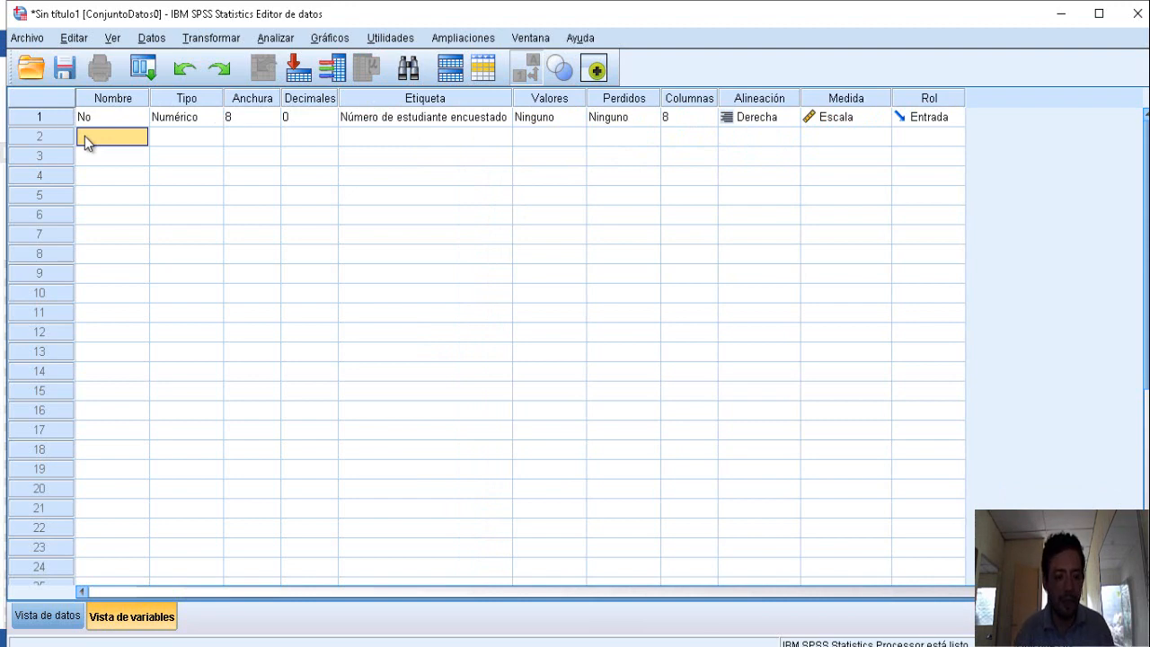
key("alt+Tab")
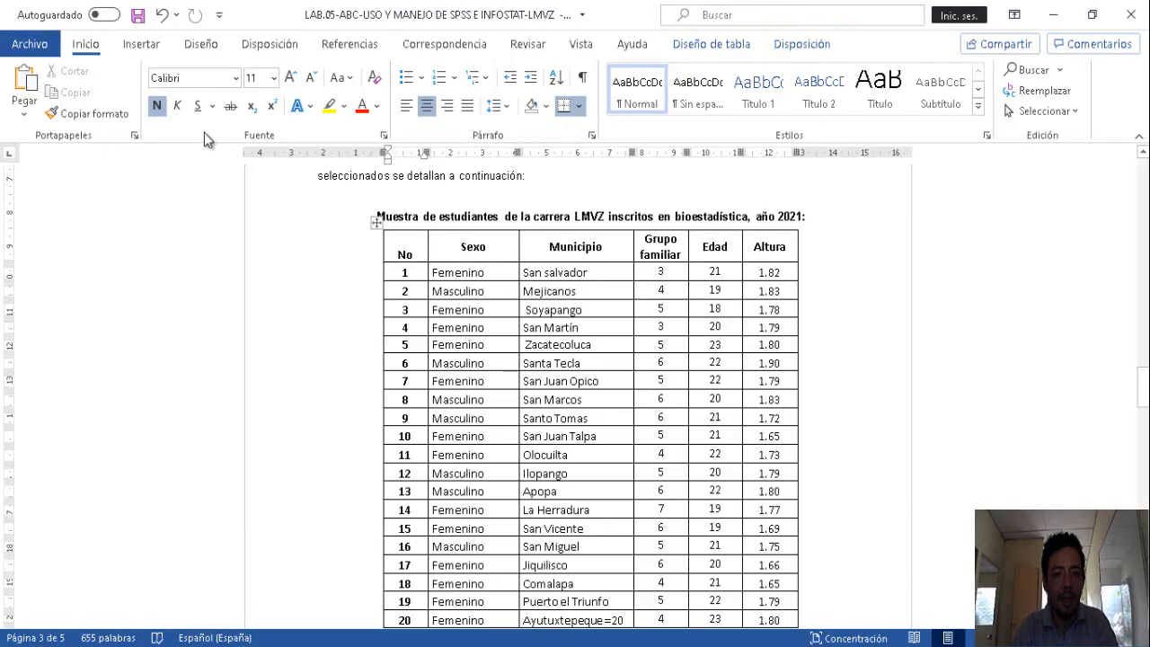
left_click(482, 256)
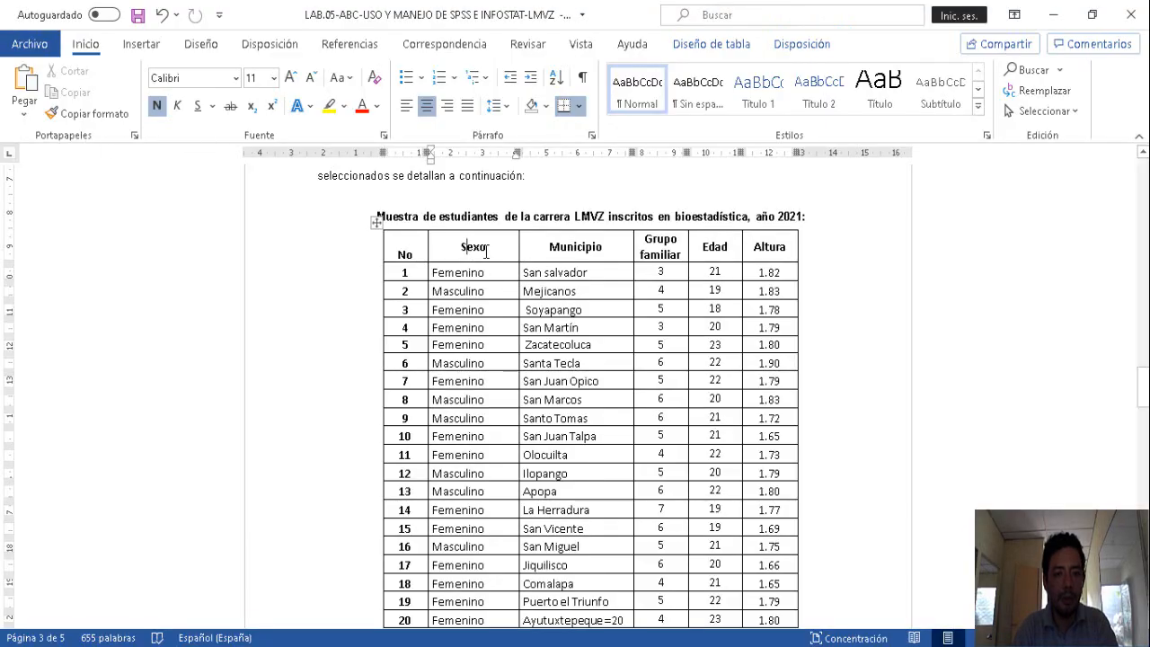
key("alt+Tab")
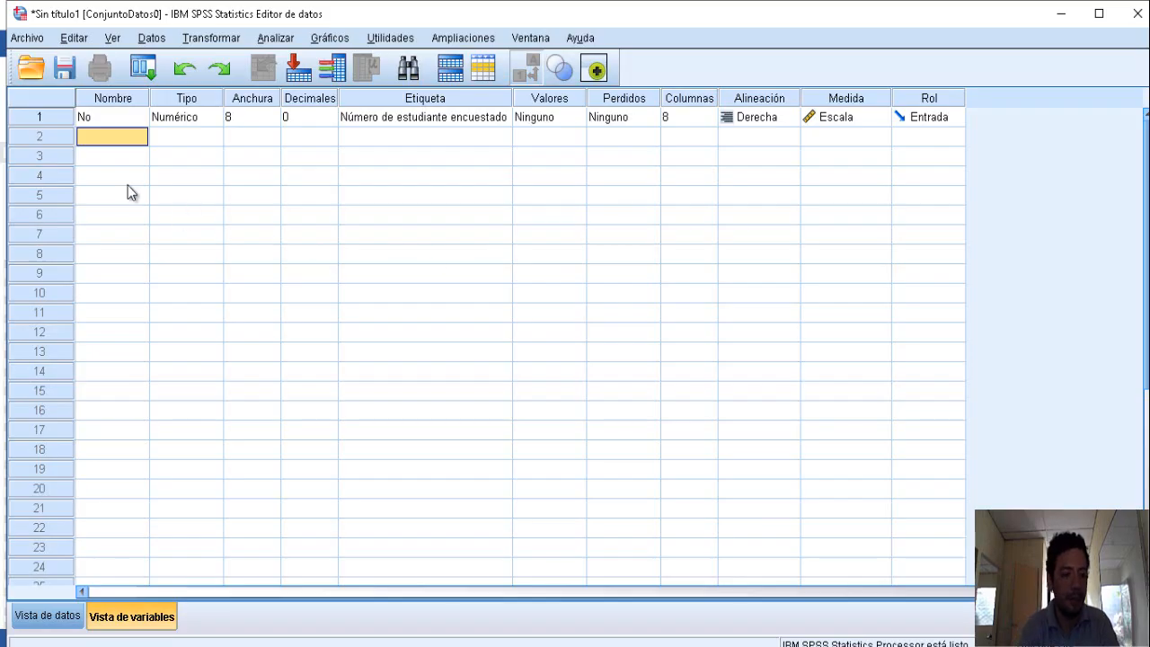
type("Sexo")
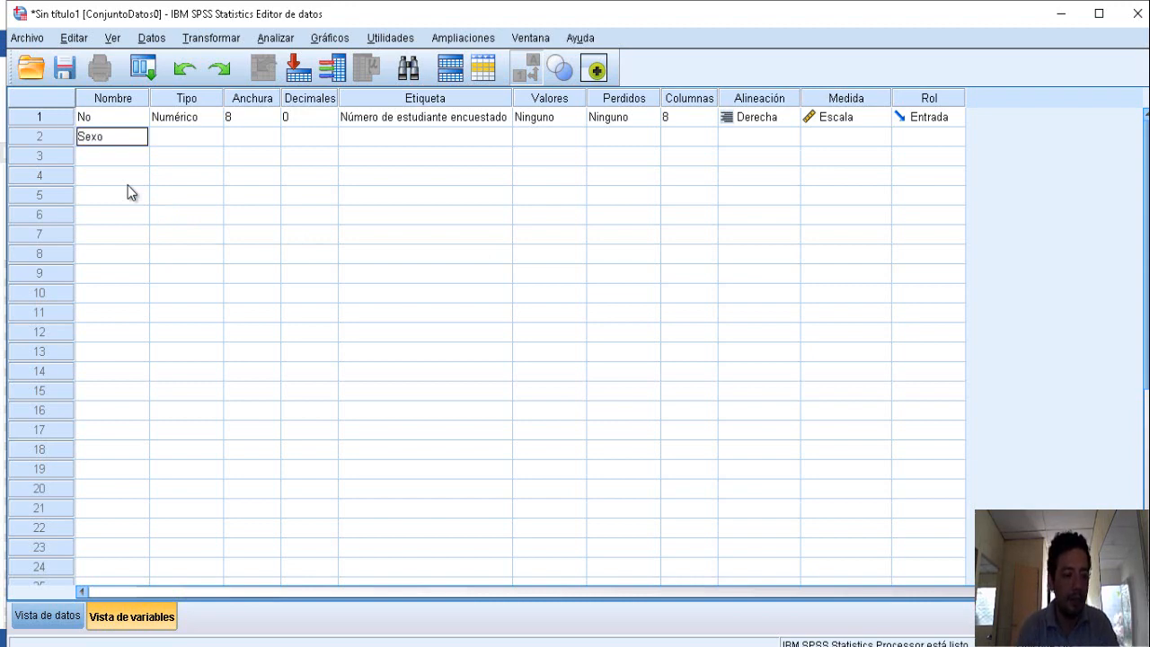
key("Tab")
left_click(95, 139)
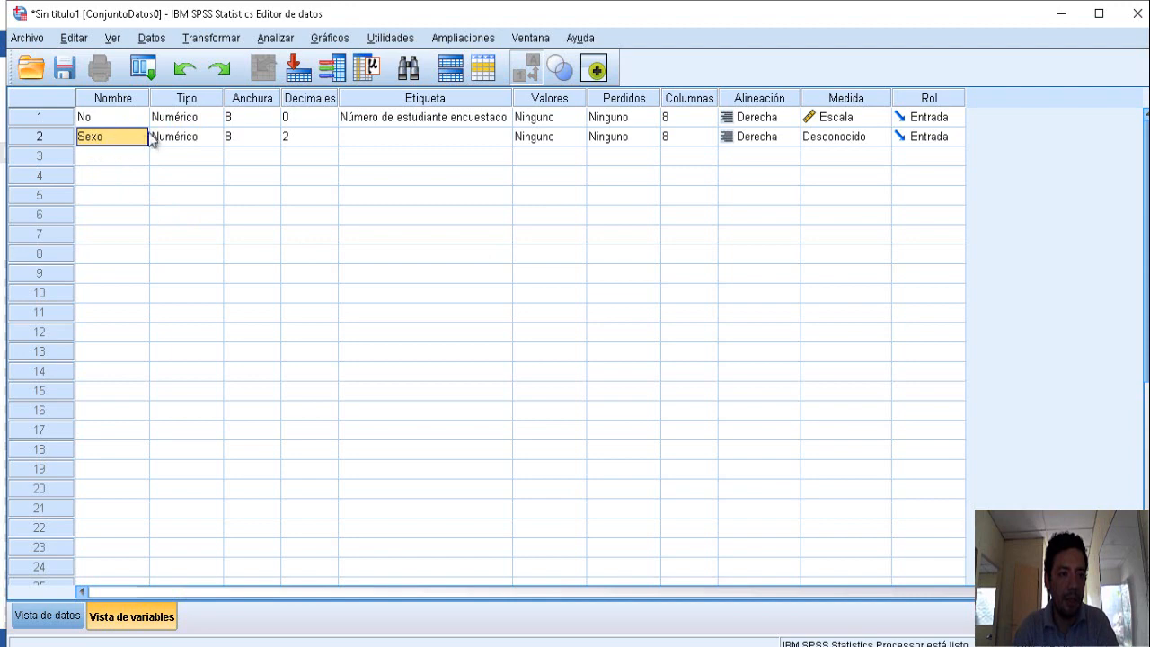
- Set the number of decimals of the variable Sexo to 0
key("Tab")
key("Tab")
key("Tab")
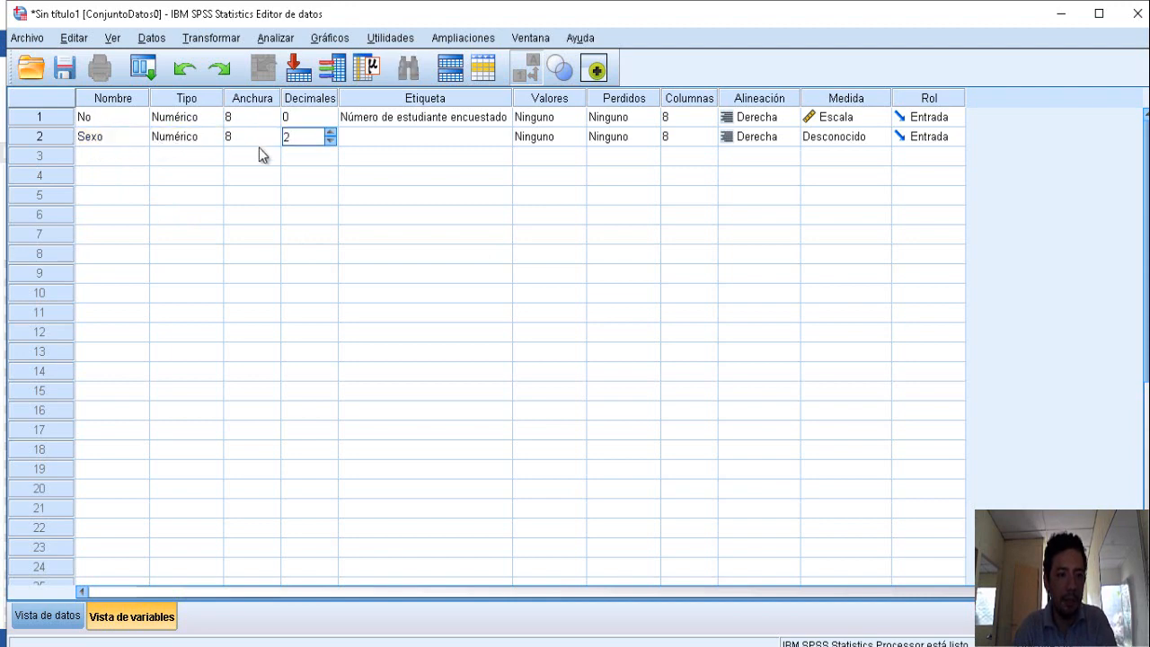
left_click(330, 141)
left_click(330, 141)
- Label the variable Sexo as "Sexo del estudiante encuestado"
left_click(383, 137)
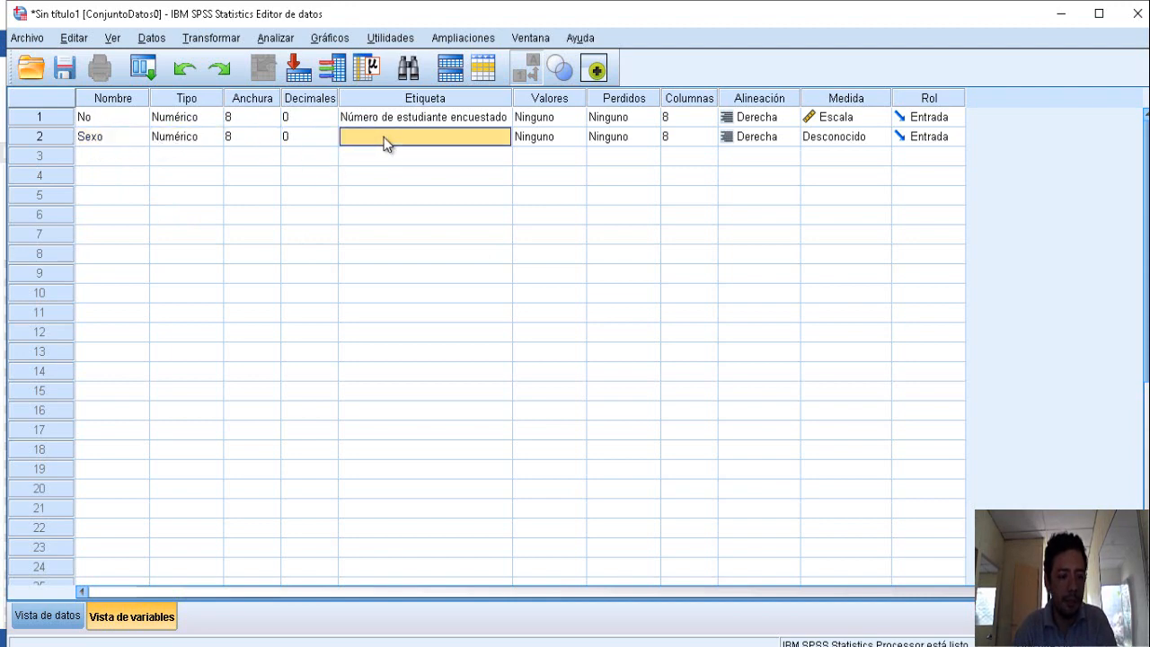
type("Sexo")
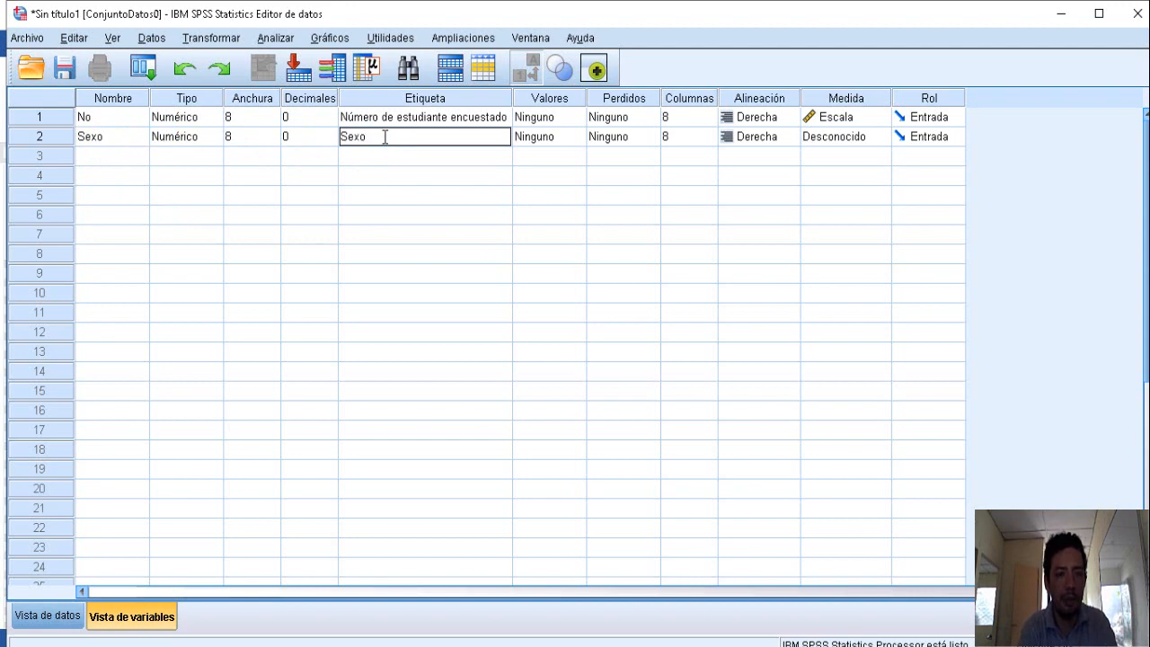
type(" del estudiante encuestado")
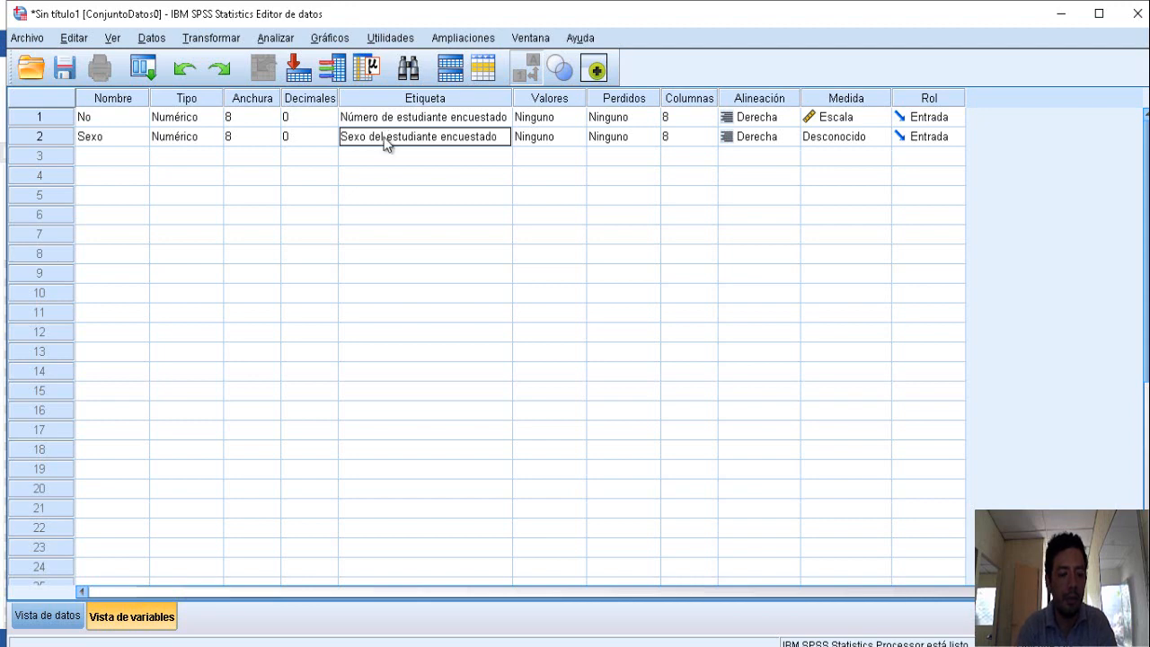
key("Tab")
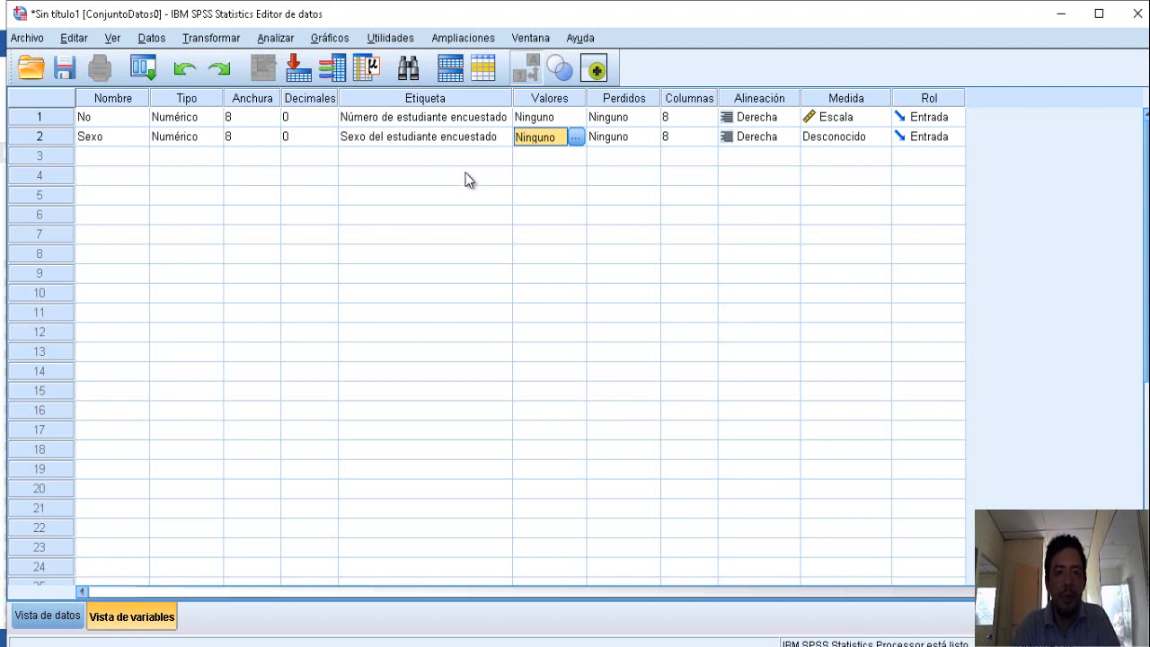
- Open the value labels of the variable Sexo and add the value 1 with the label Femenino
left_click(577, 137)
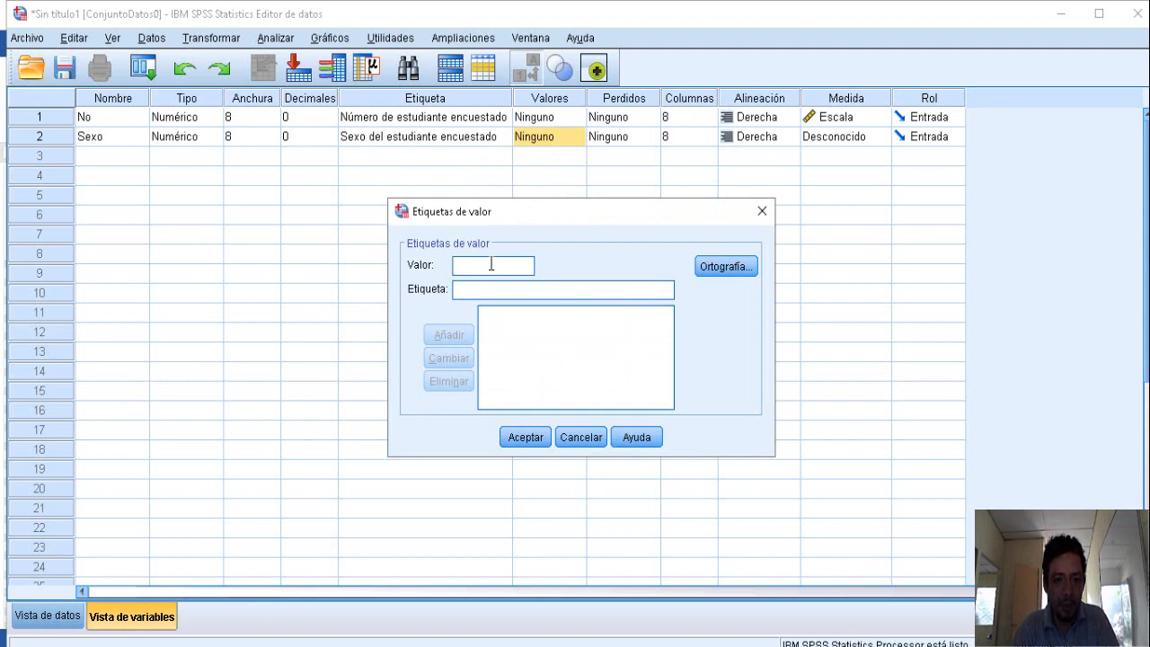
type("1")
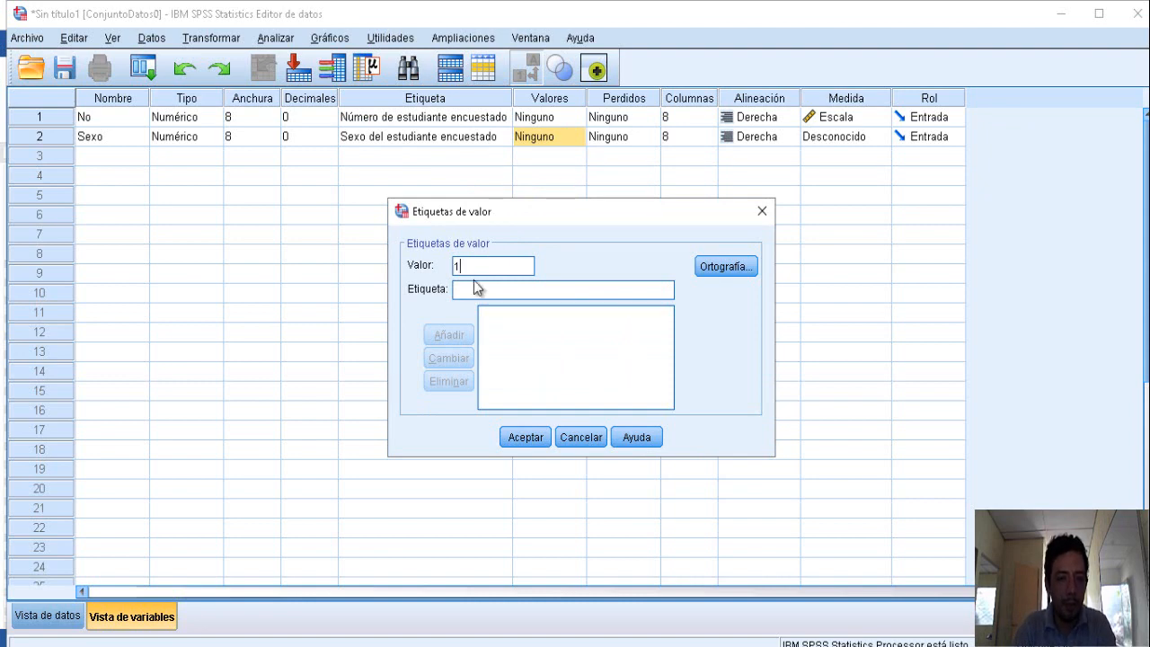
left_click(475, 287)
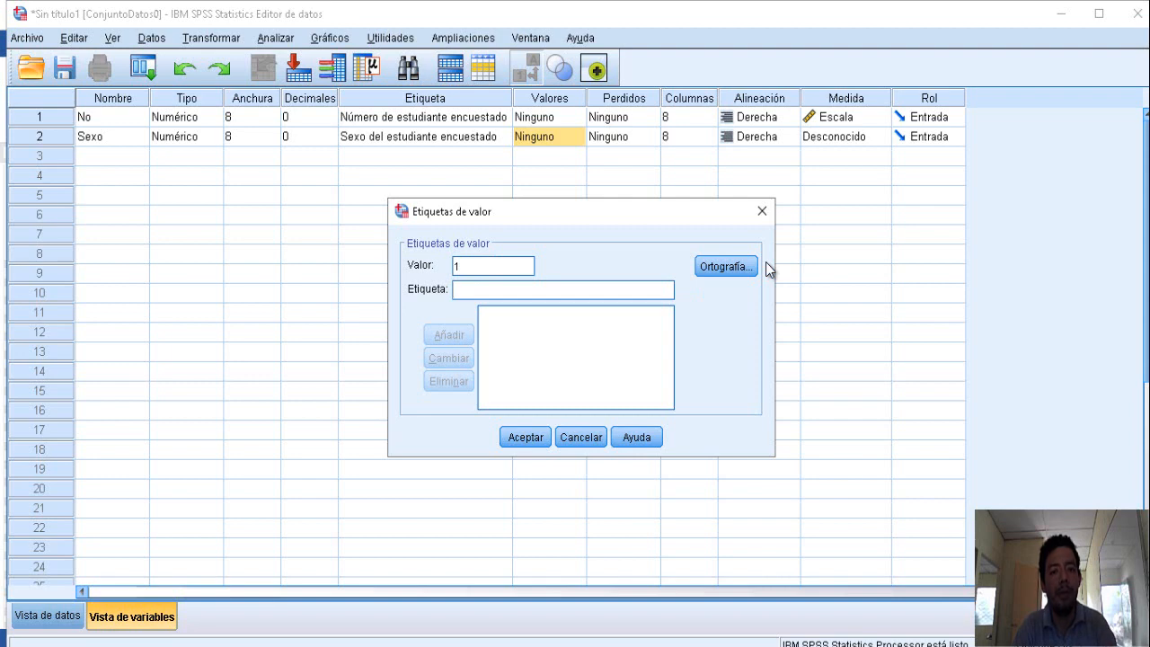
type("Fem")
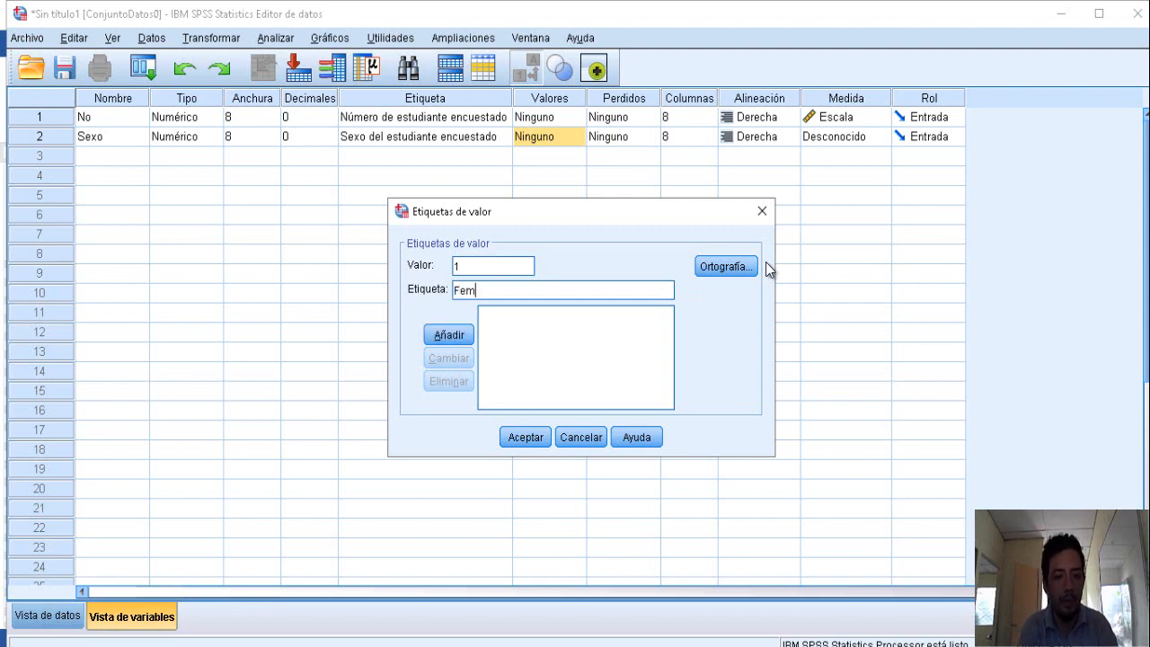
type("enino")
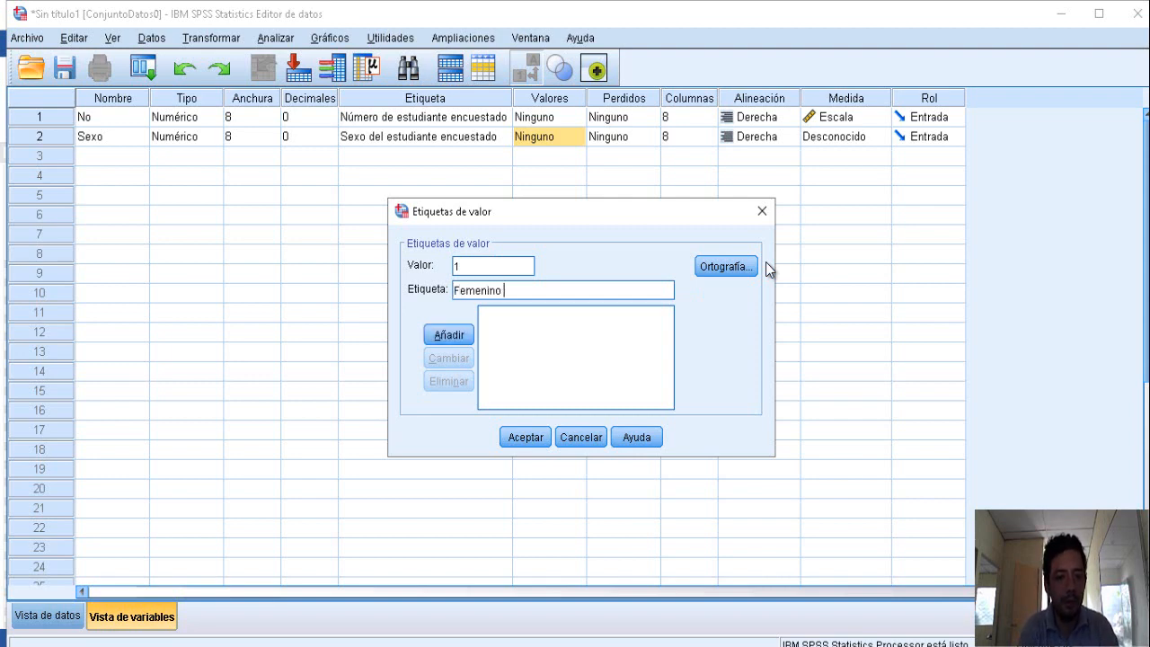
left_click(451, 342)
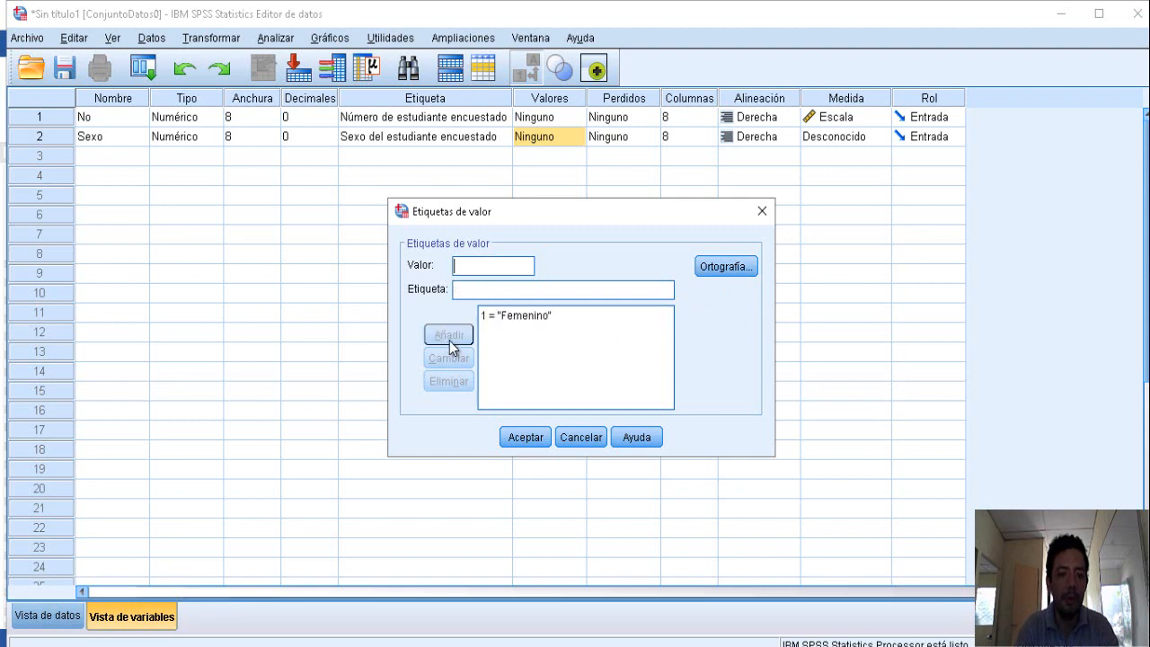
- Add the value 2 with the label Masculino and accept the value labels of the variable Sexo
type("2")
left_click(475, 288)
type("Ma")
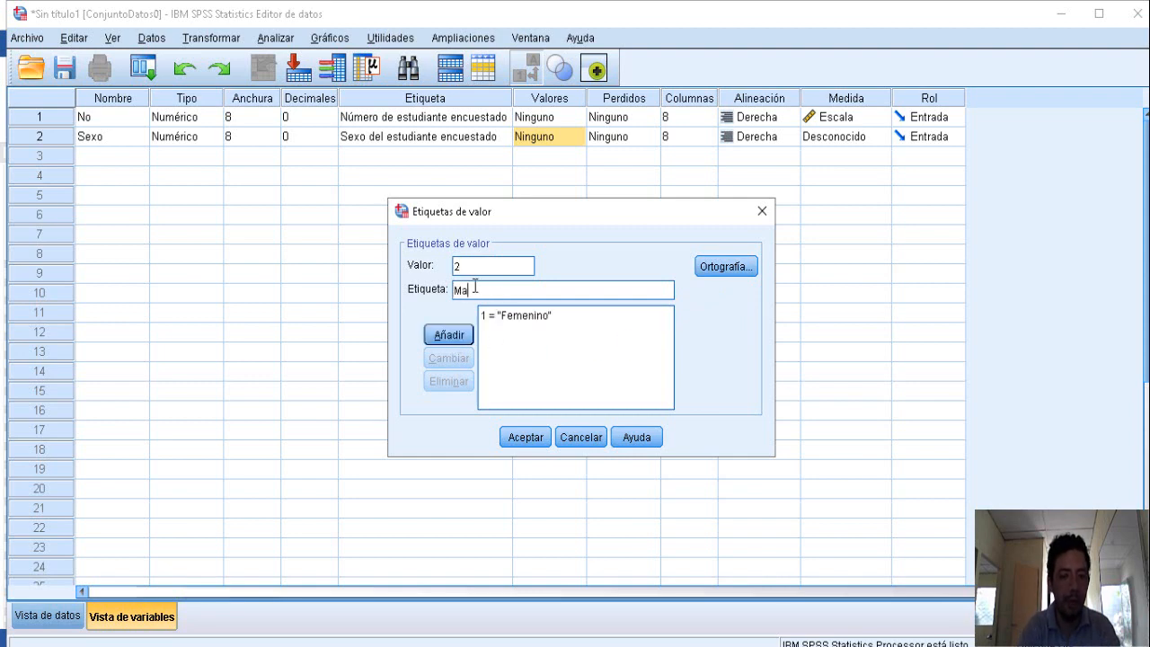
type("sculino")
left_click(458, 337)
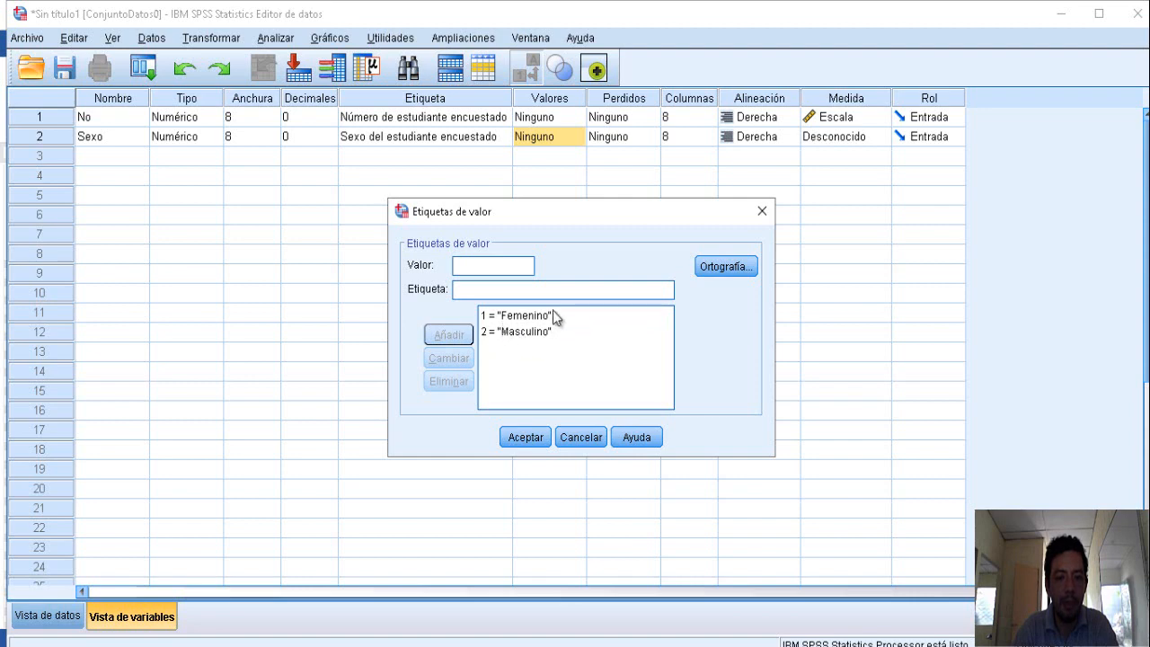
left_click(520, 440)
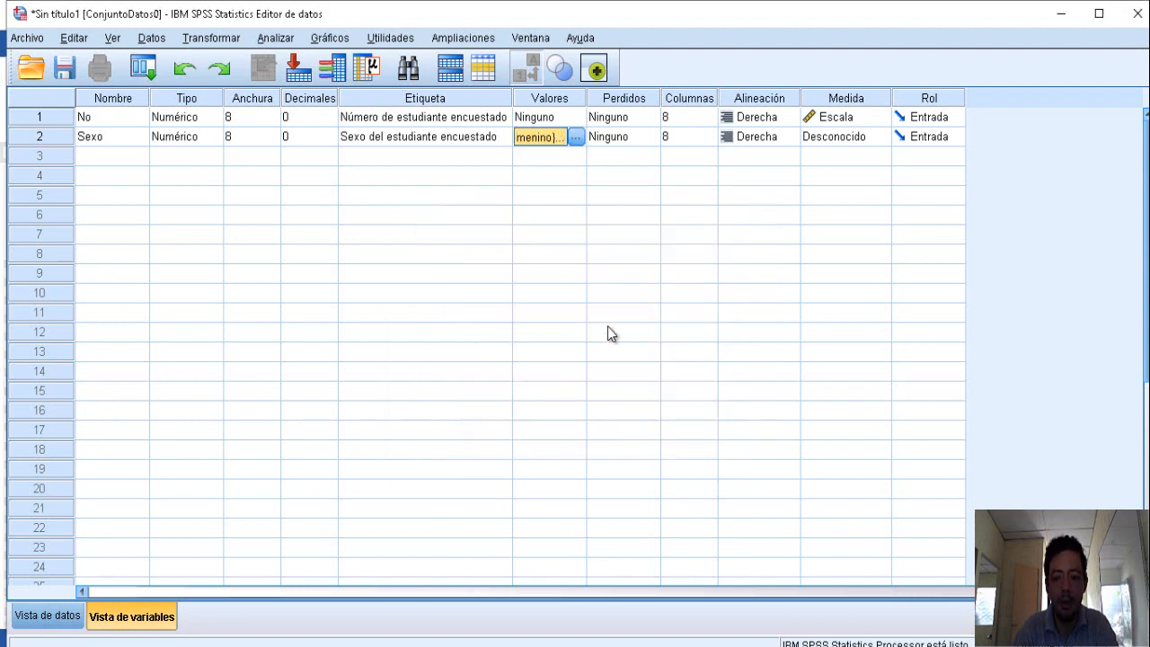
- Set the measurement level of the variable Sexo to Nominal
key("Tab")
key("Tab")
key("shift+Tab")
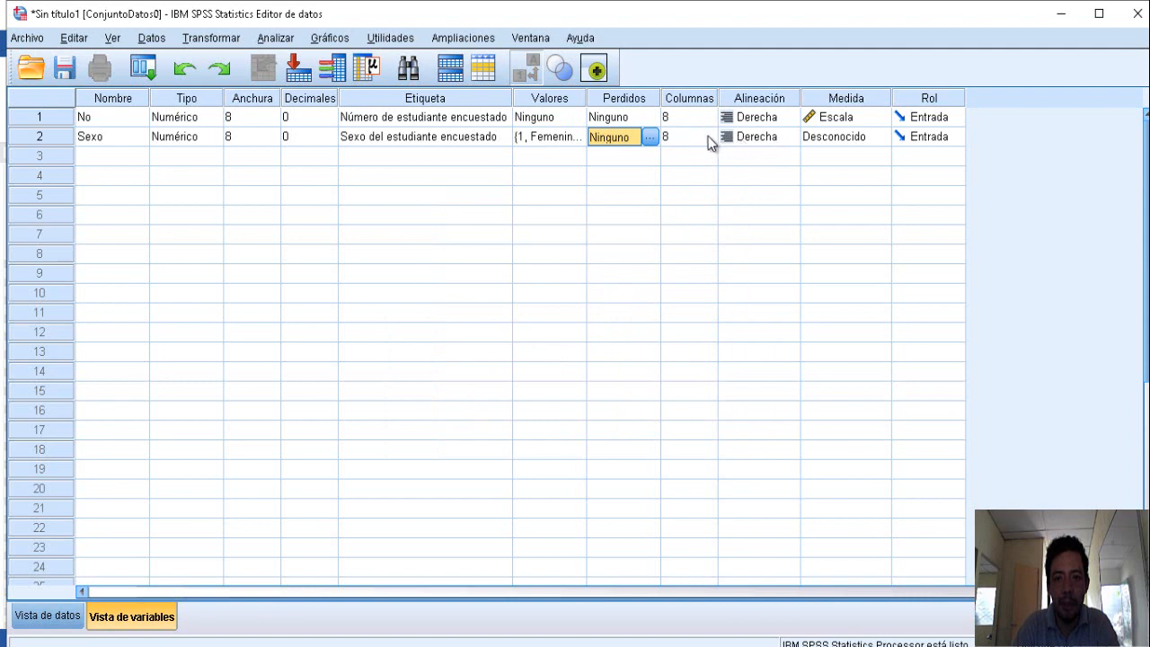
left_click(818, 136)
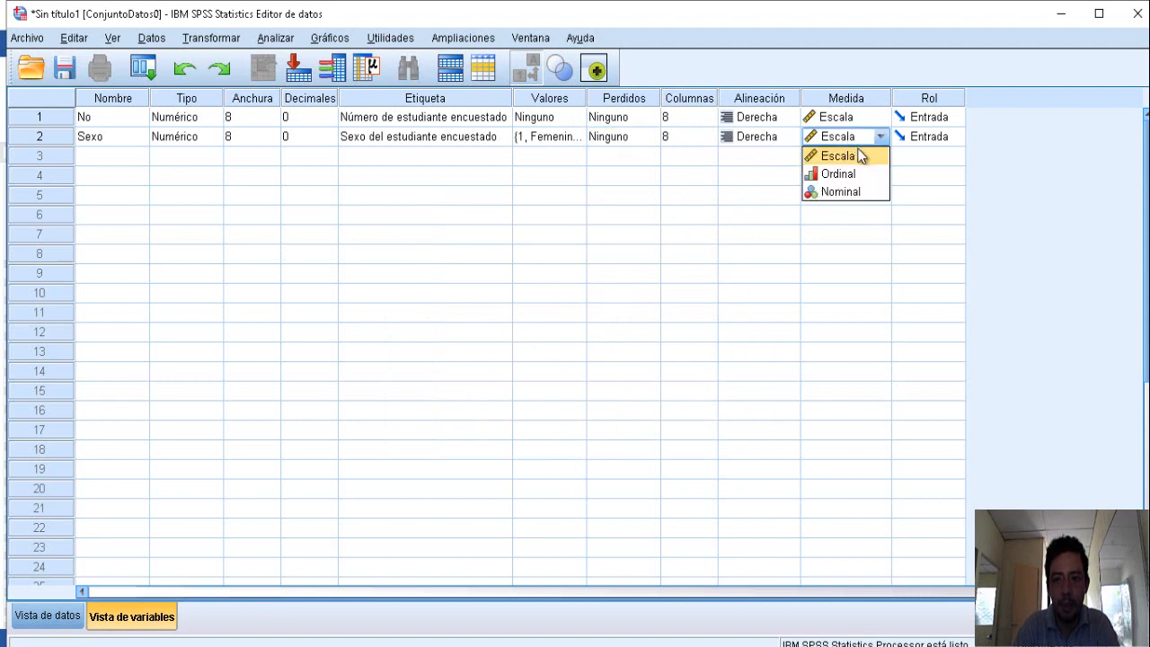
left_click(871, 194)
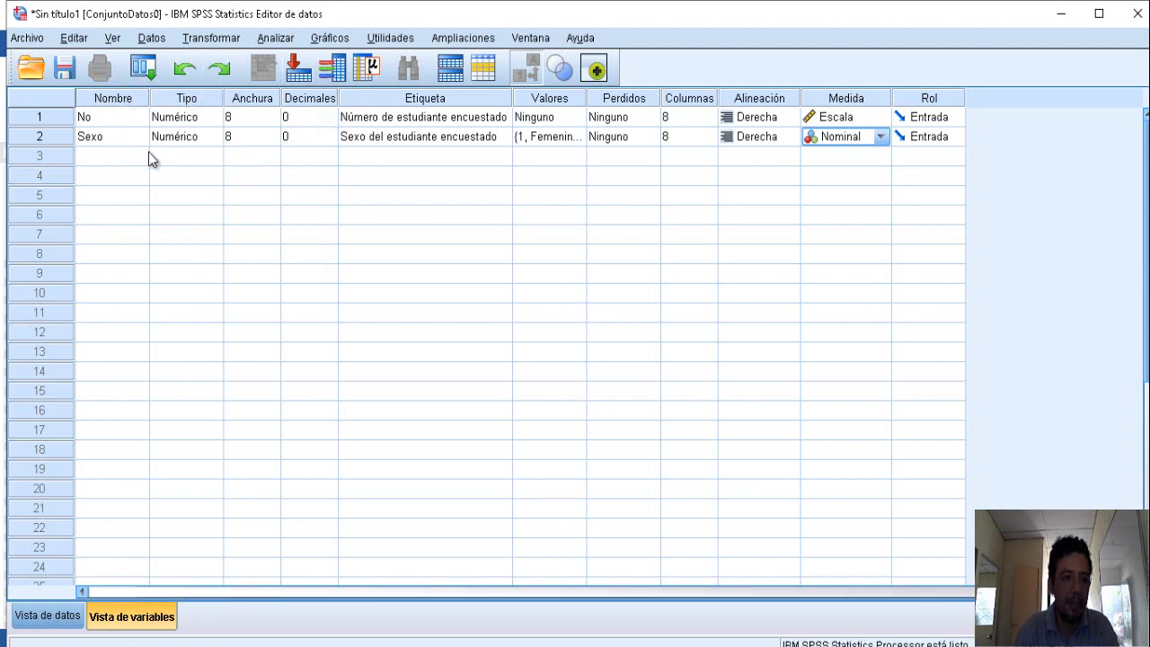
- Check the sample table in Word and define the third variable in SPSS with the name Muni
left_click(102, 160)
key("alt+Tab")
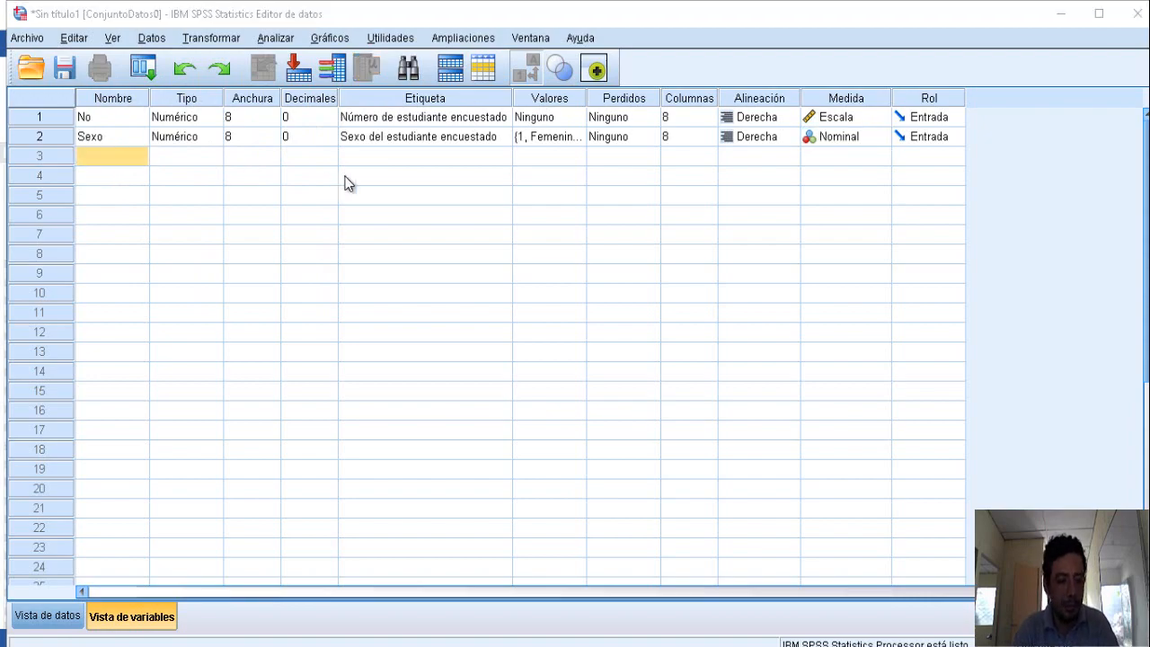
key("alt+Tab")
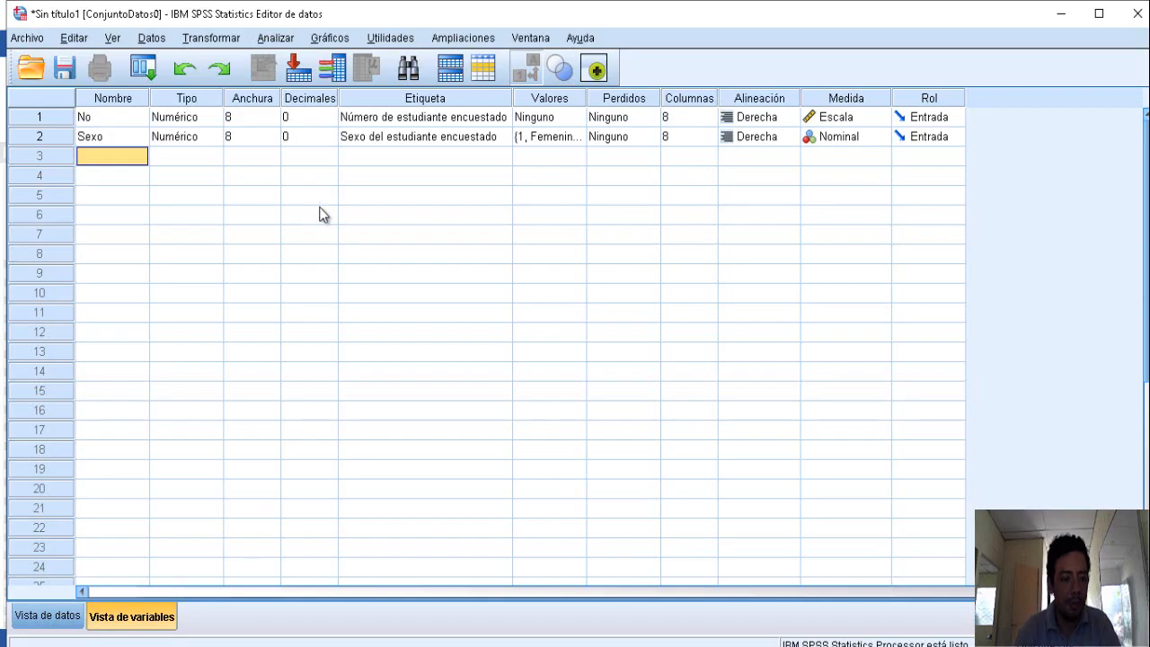
type("Muni")
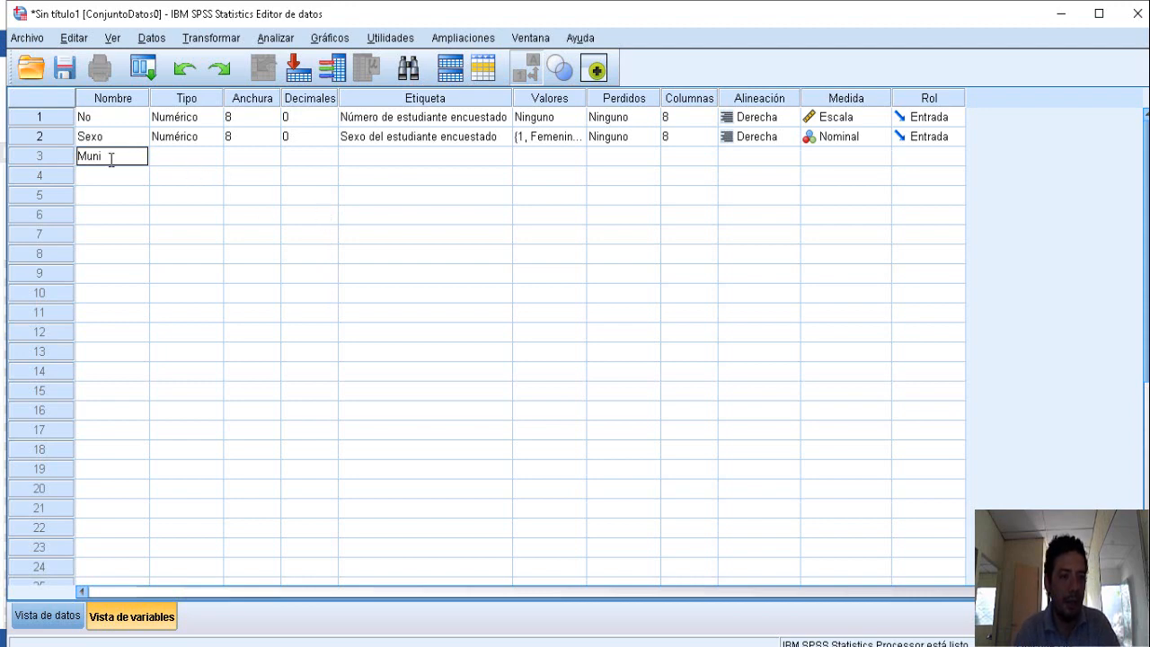
key("Tab")
- Set the number of decimals of the variable Muni to 0
key("Tab")
key("Tab")
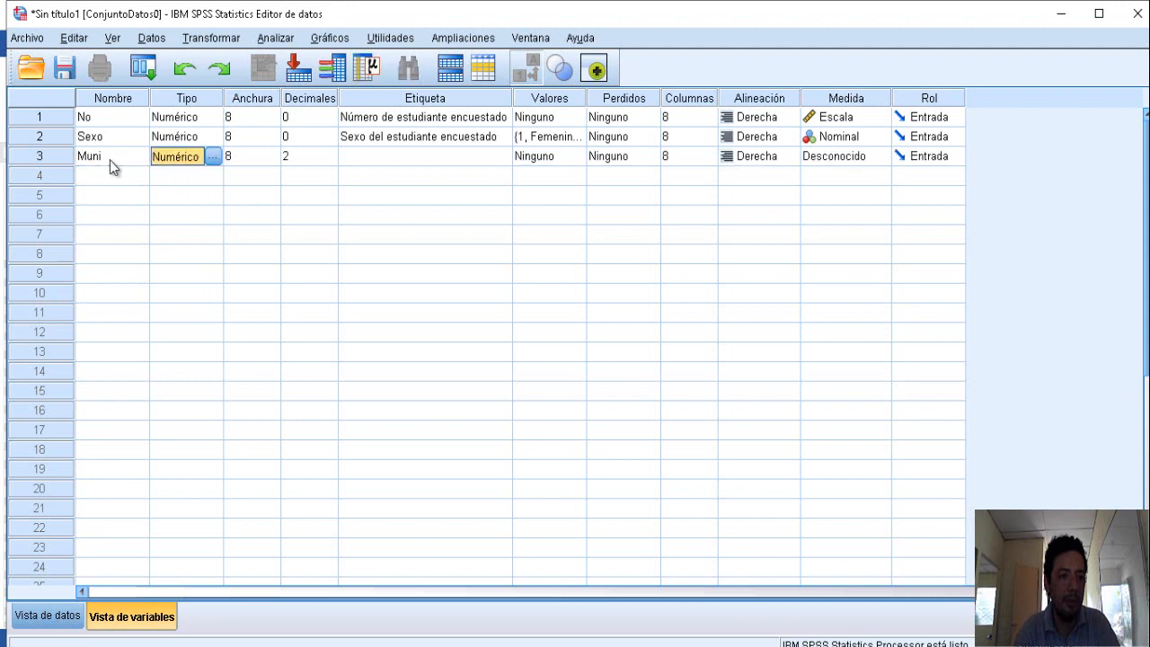
left_click(313, 154)
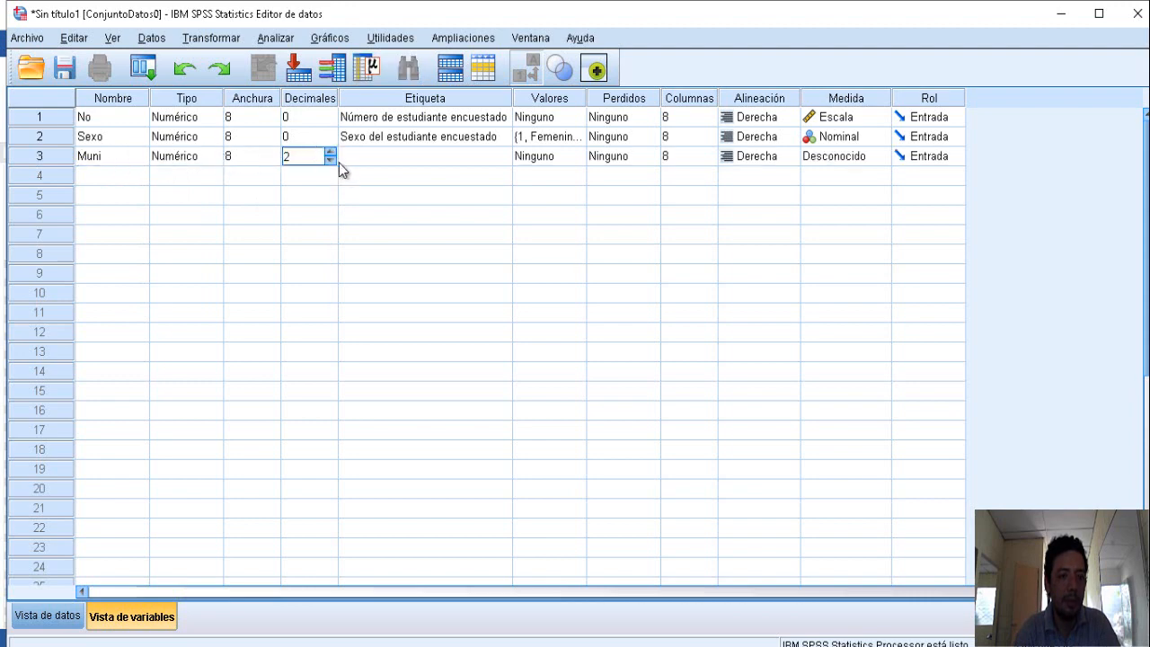
left_click(334, 159)
left_click(335, 159)
- Enter the label "Municipio del estudiante" for the variable Muni
left_click(362, 160)
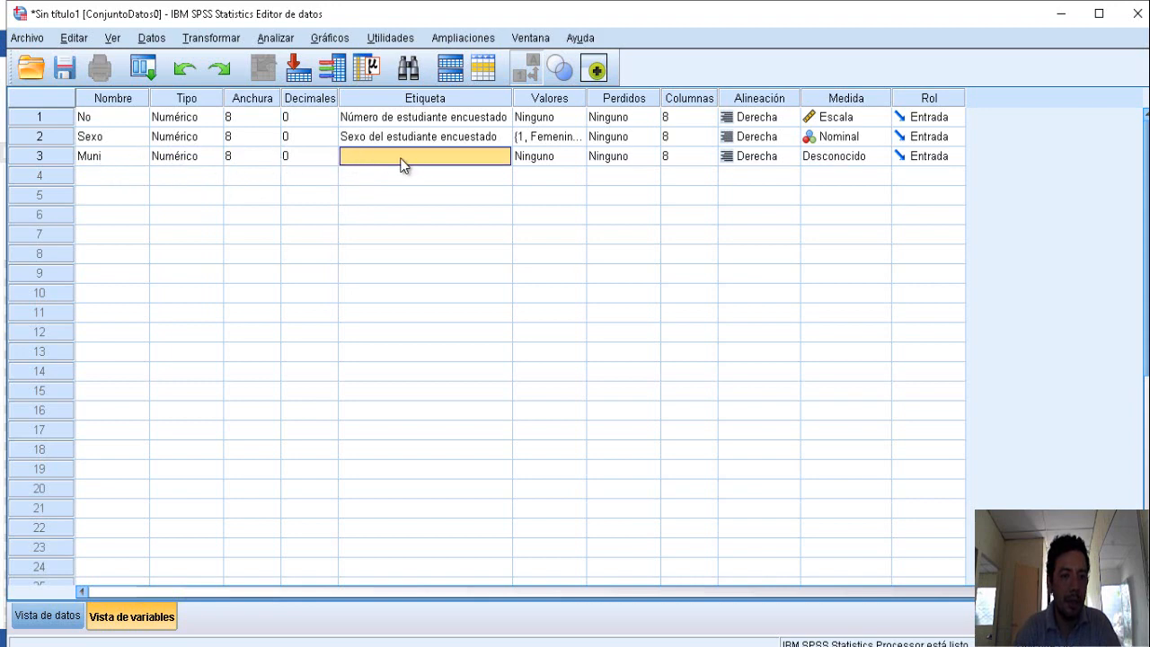
type("M")
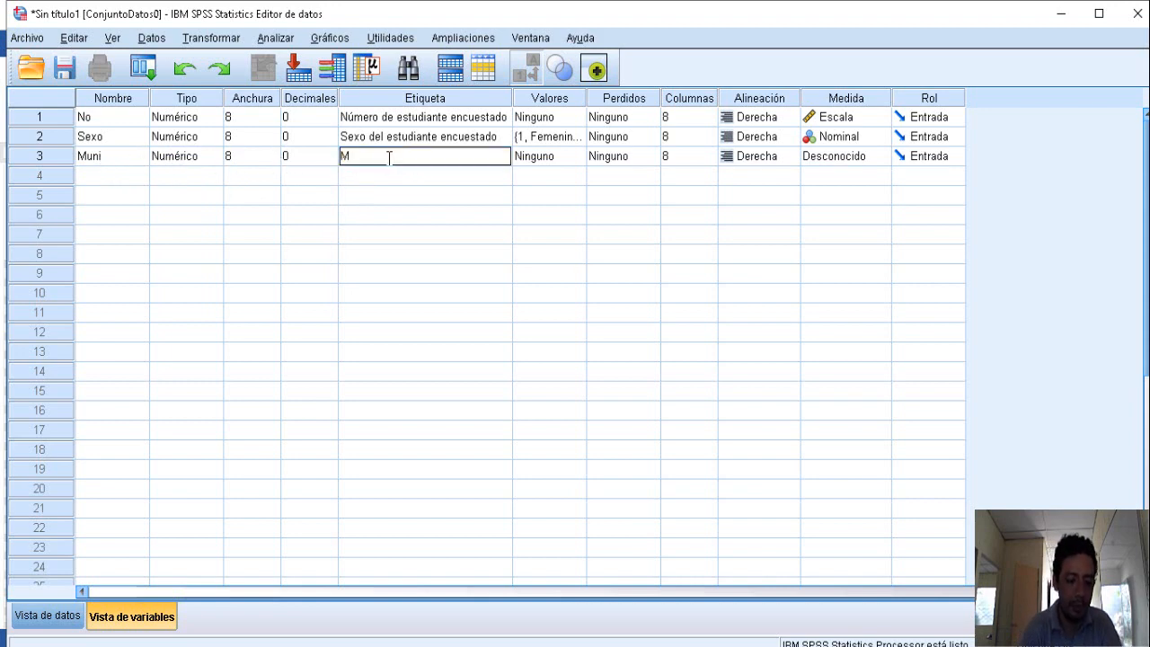
type("unicio")
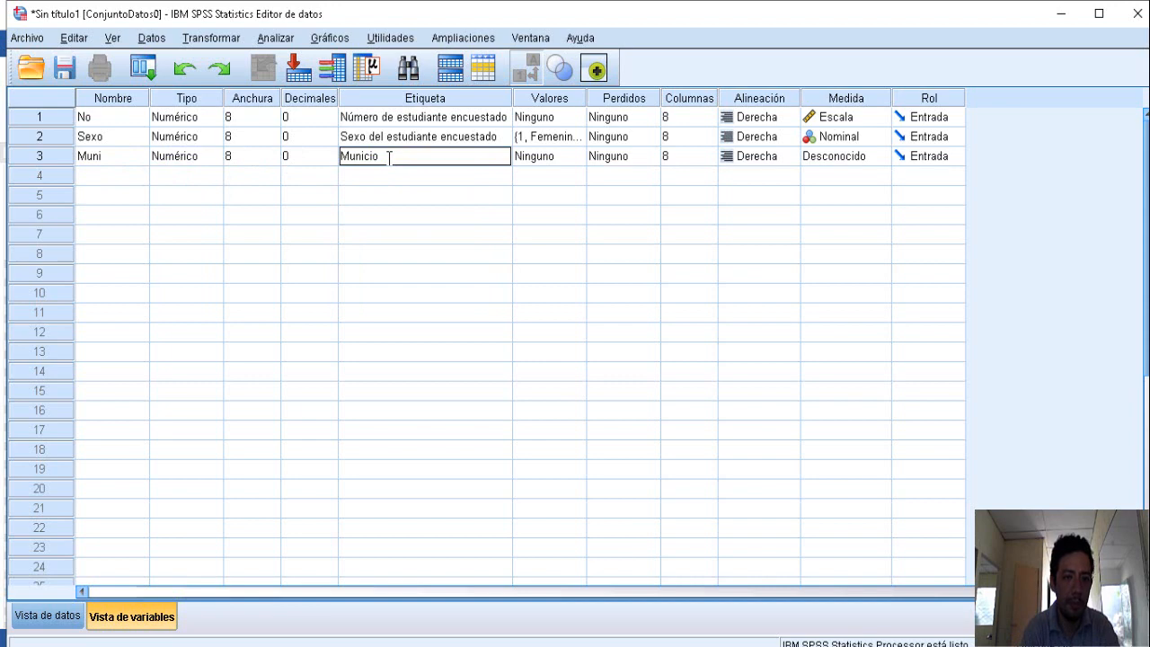
key("BackSpace")
key("BackSpace")
key("BackSpace")
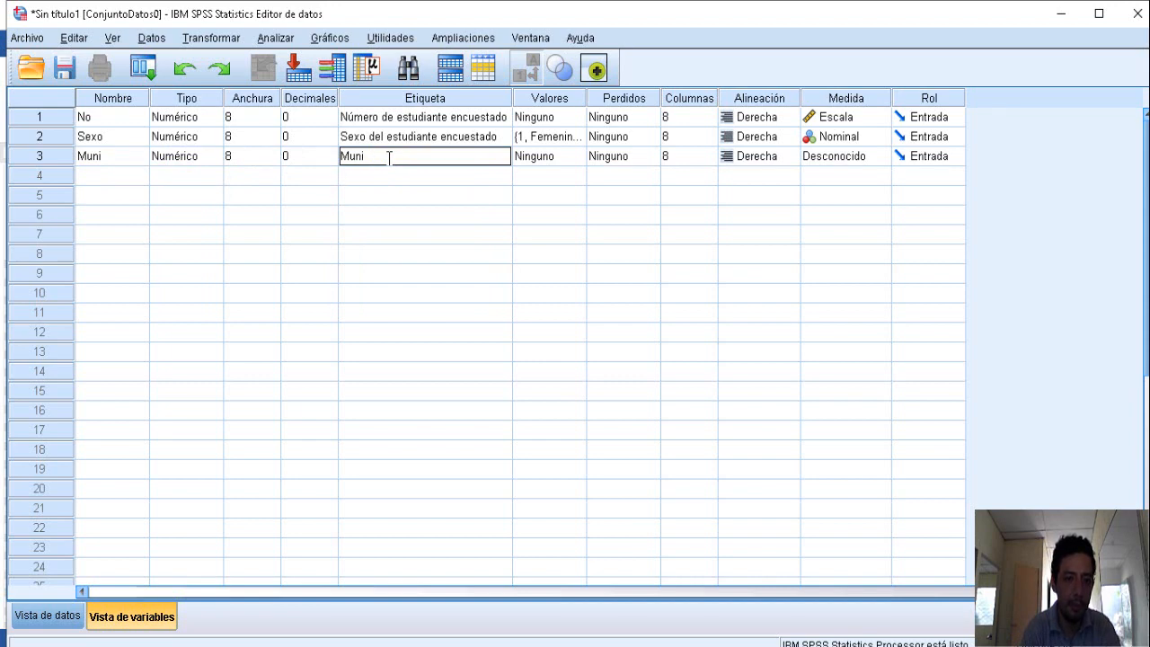
type("cipio del e")
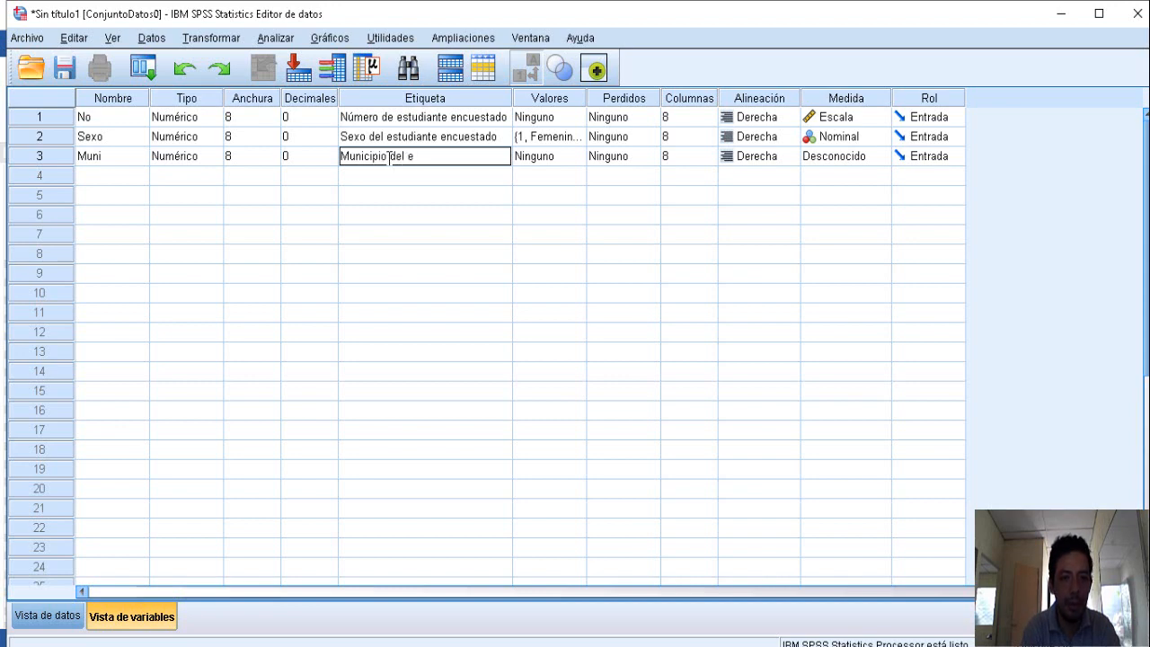
type("studiante")
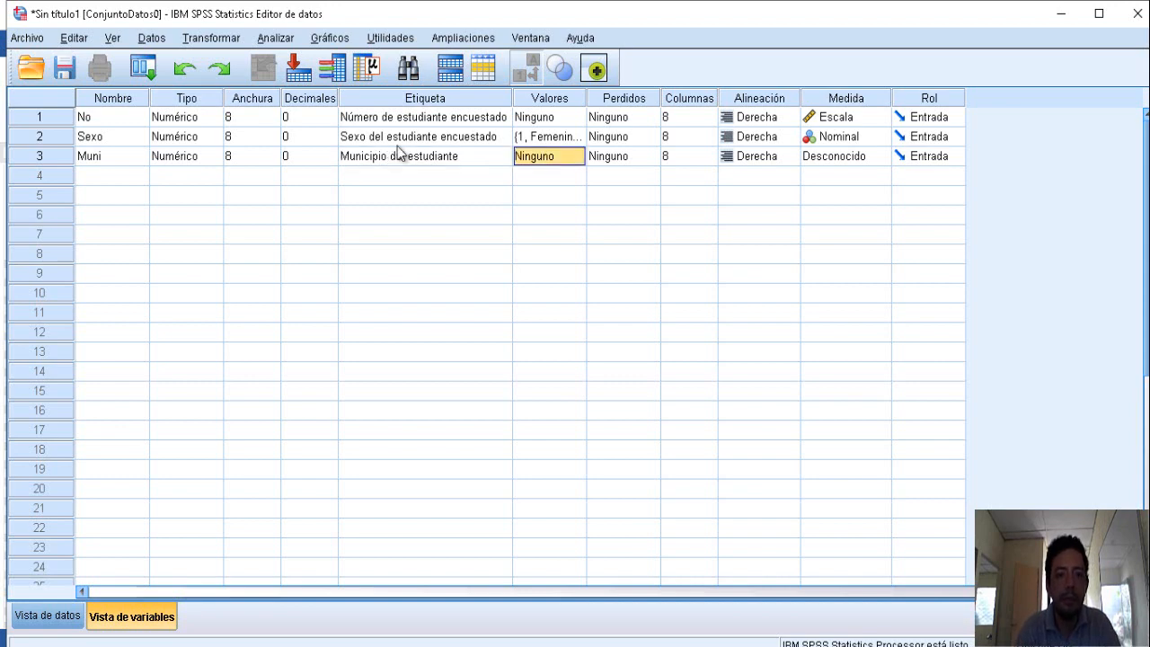
key("Tab")
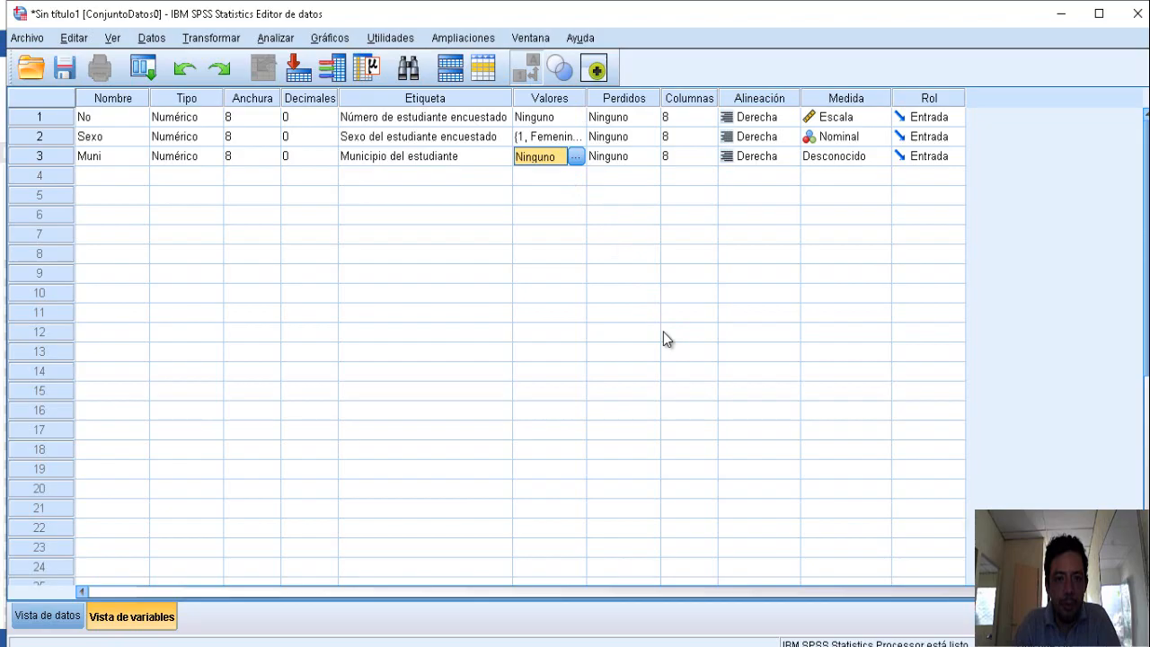
- Switch to the Word guide and remove the "=20" after Ayutuxtepeque in row 20 of the sample table
key("alt+Tab")
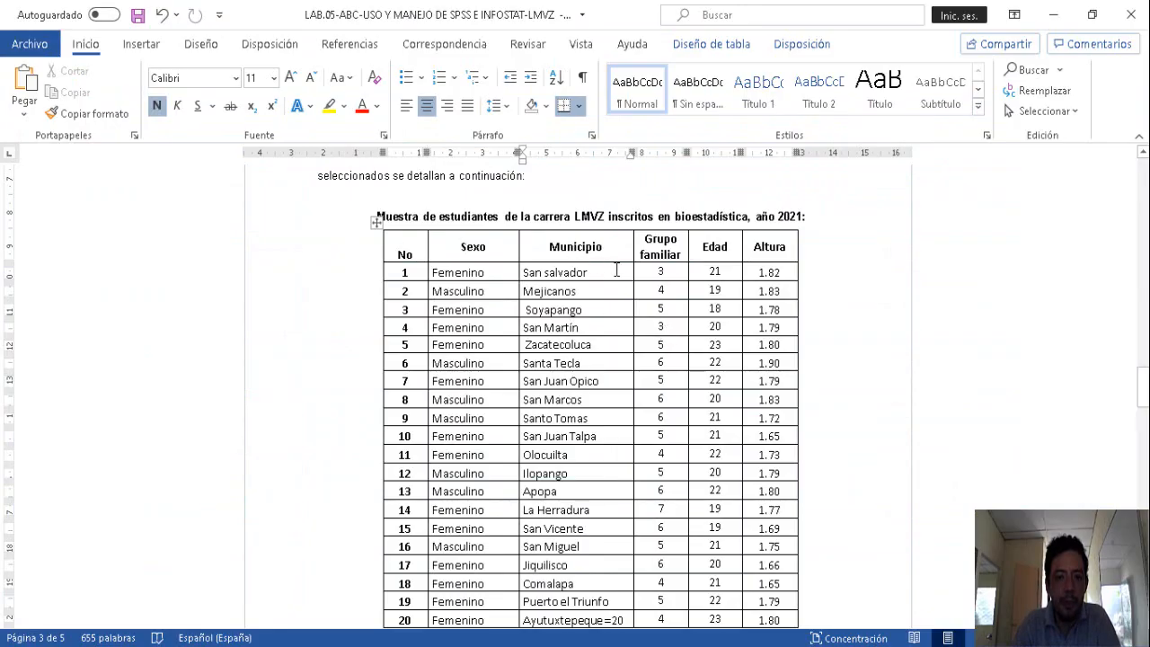
left_click(618, 270)
scroll(613, 267, "down", 1)
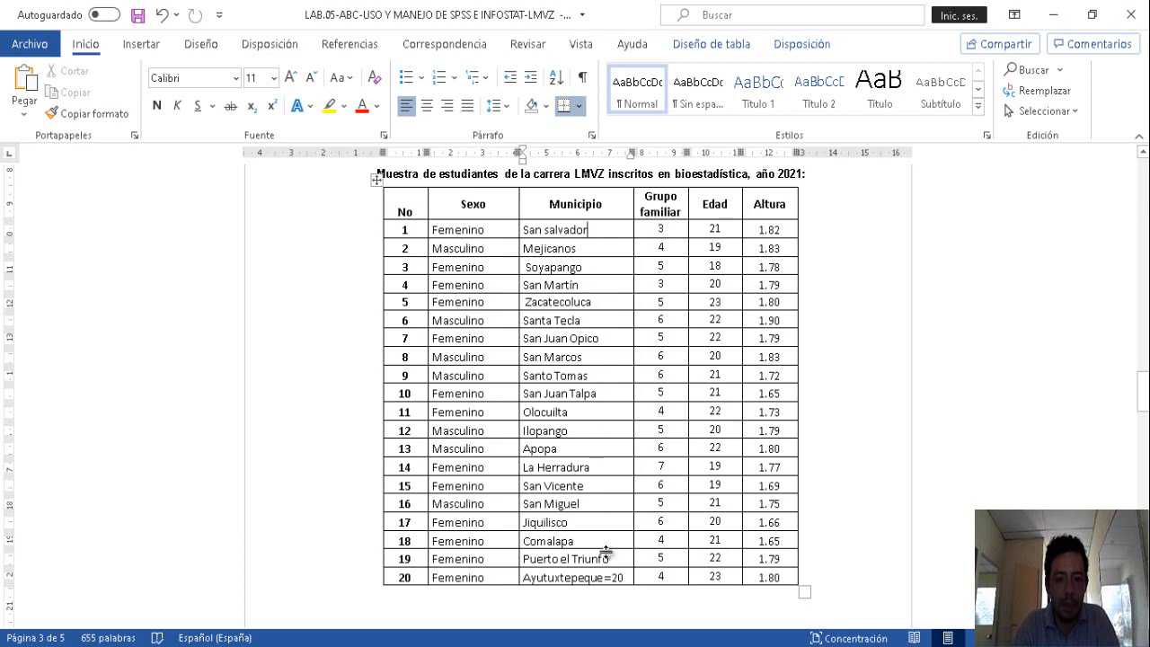
key("ctrl+z")
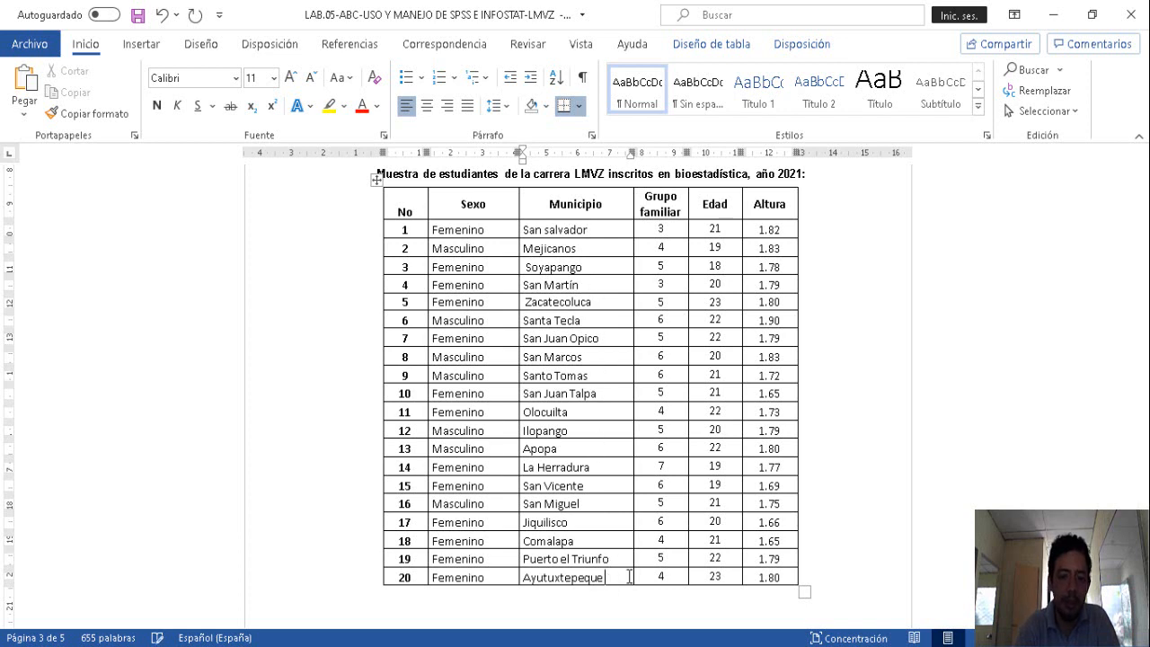
- Switch back to SPSS and add the value 1 with the label San Salvador to the variable Muni
key("alt+Tab")
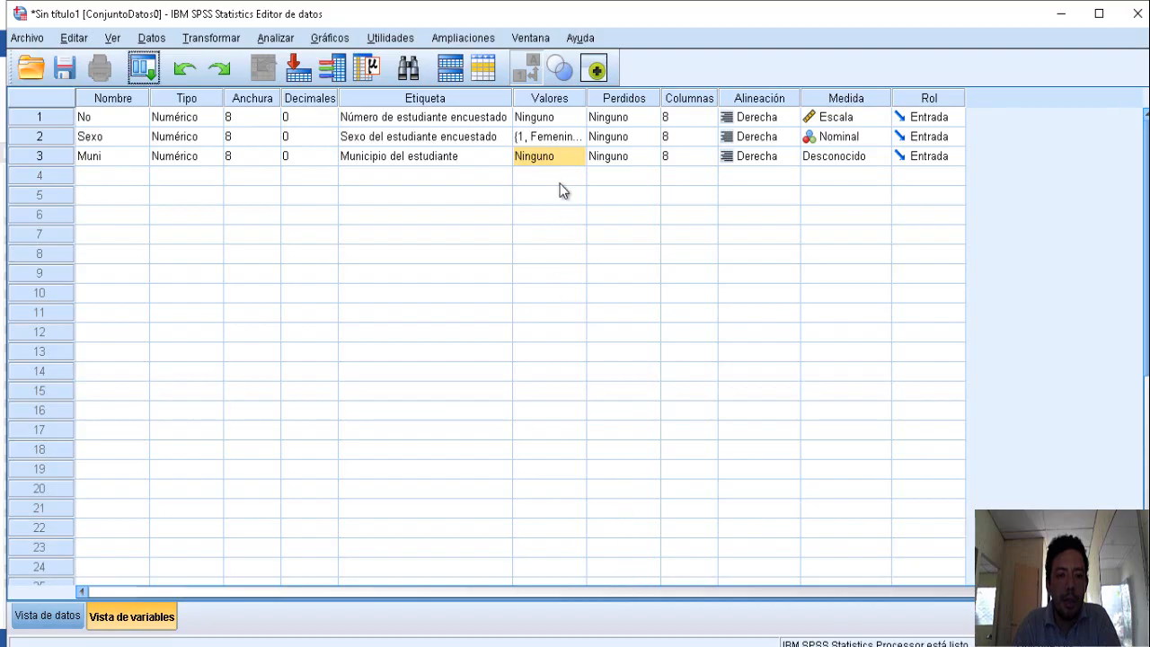
left_click(574, 157)
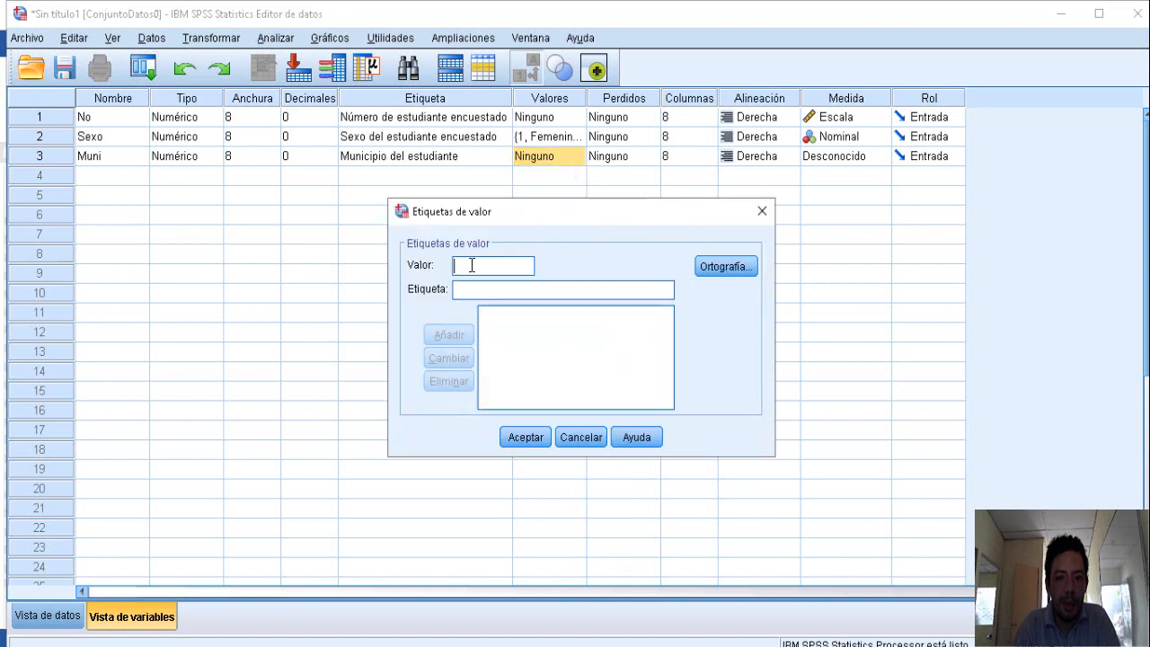
type("1")
key("Tab")
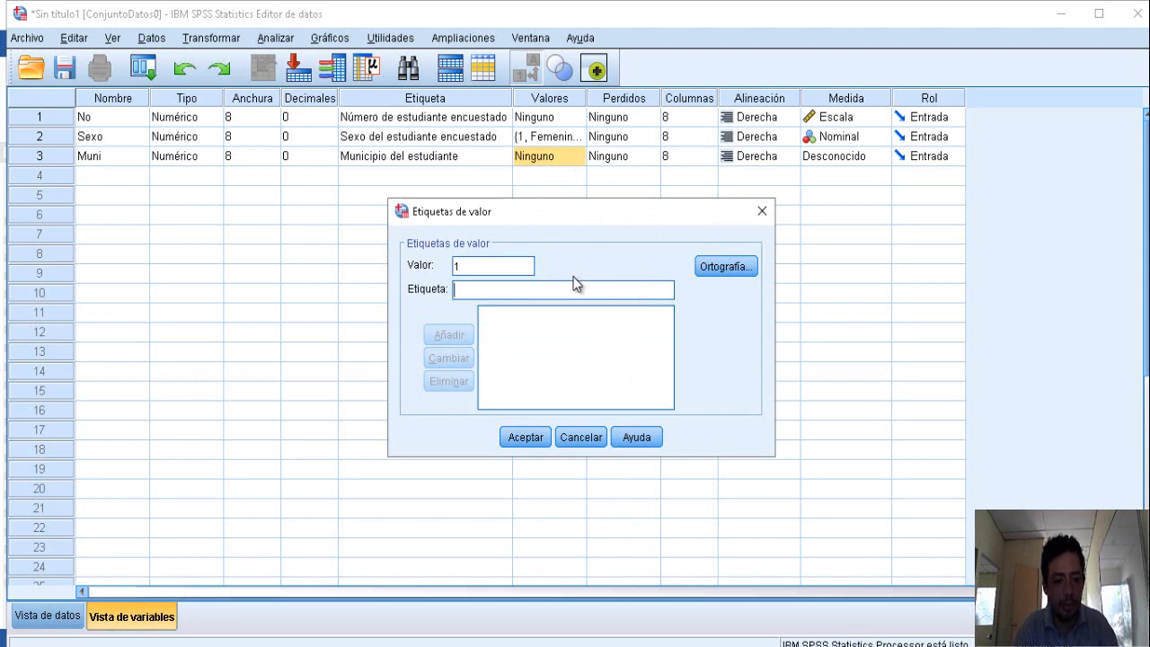
type("San")
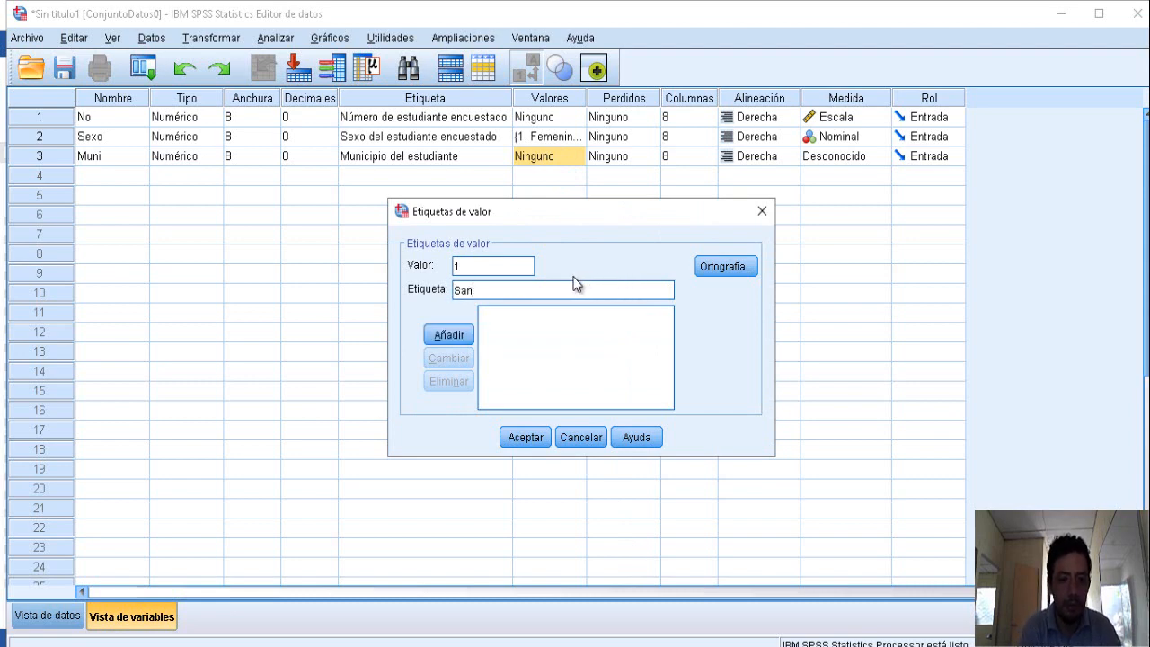
type(" S")
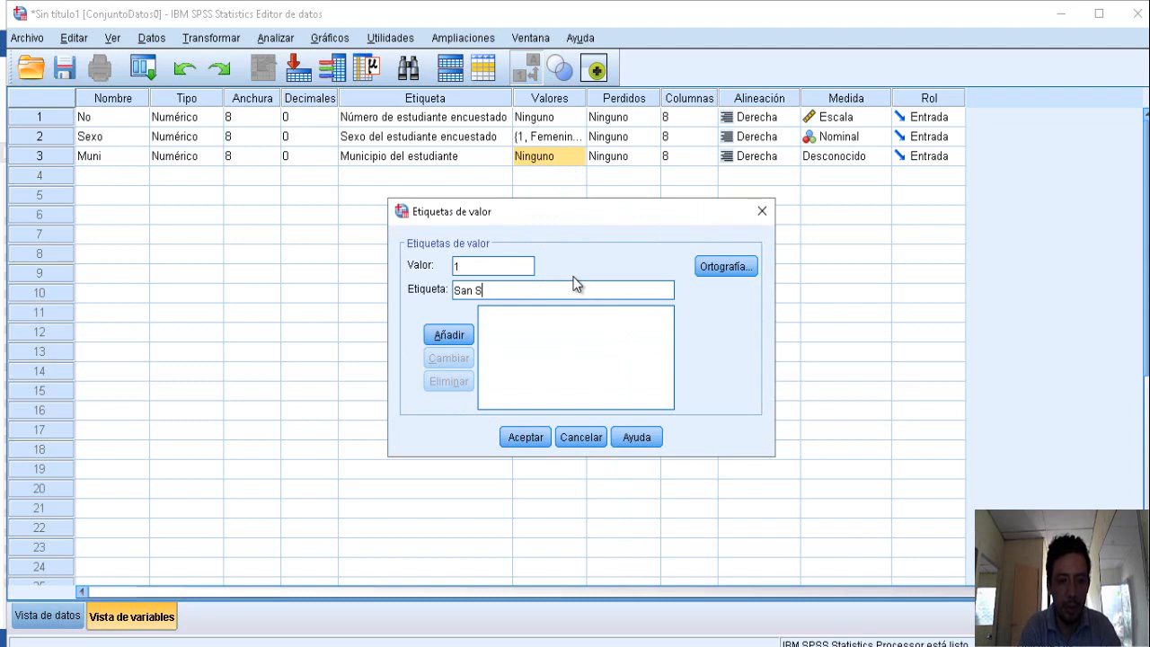
type("alvador")
left_click(463, 335)
- Add the value 2 with the label Mejicanos to the value labels of Muni
type("2")
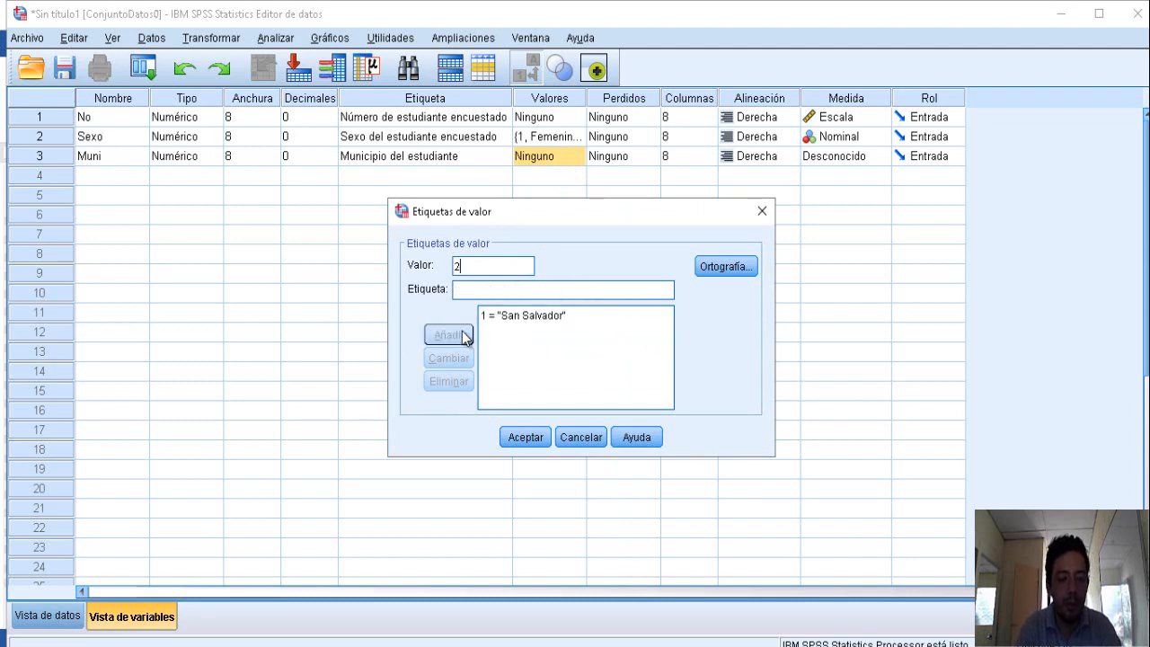
left_click(465, 287)
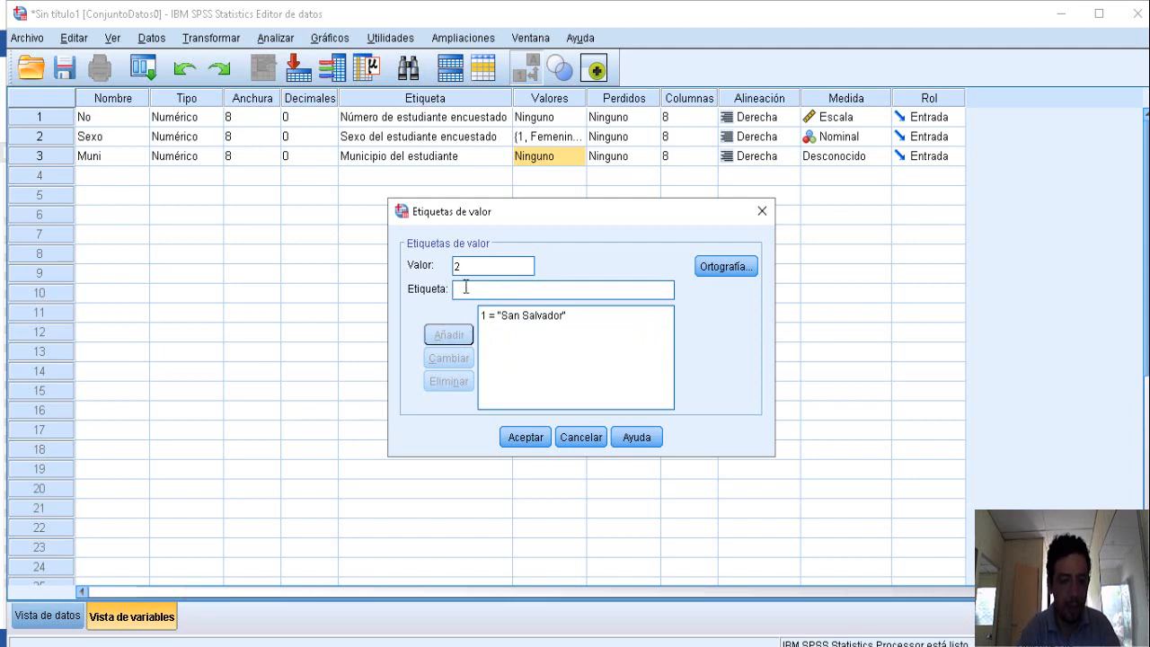
type("Mejicanos")
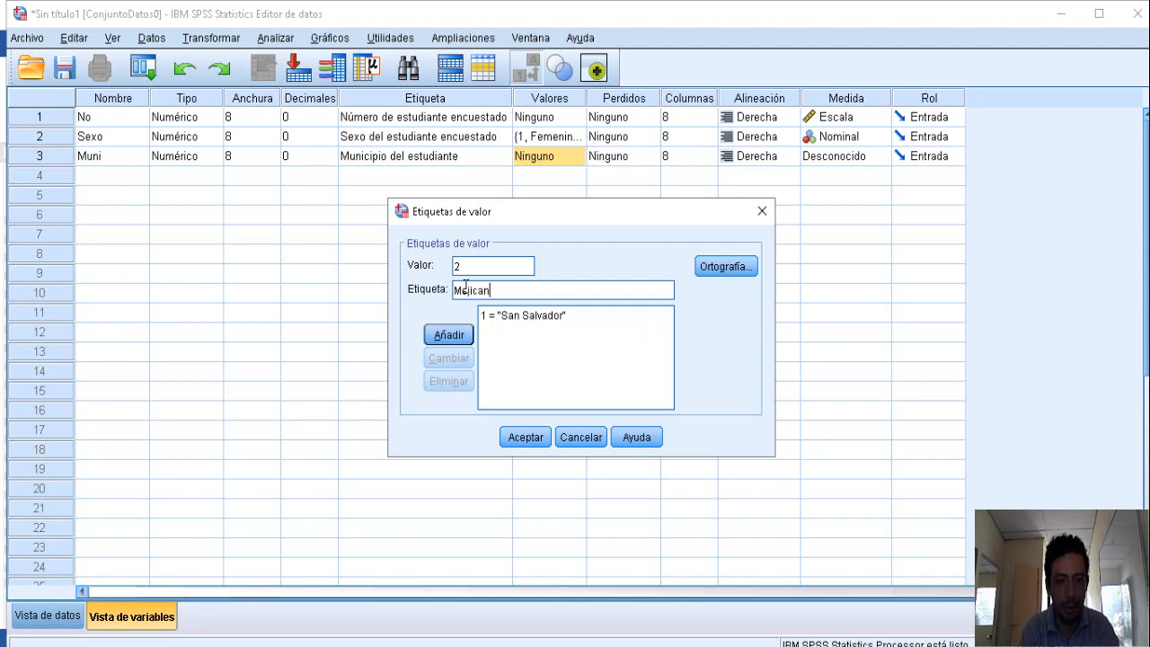
left_click(450, 338)
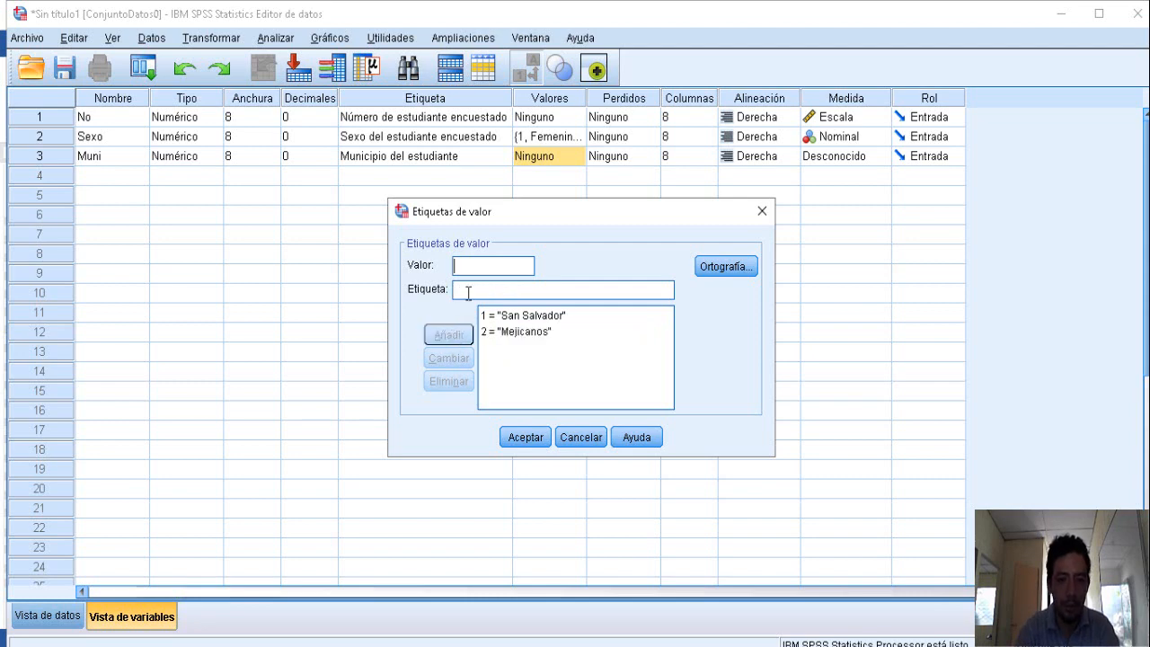
- Add the value 3 with the label Soyapnago to the value labels of Muni
type("3")
left_click(517, 295)
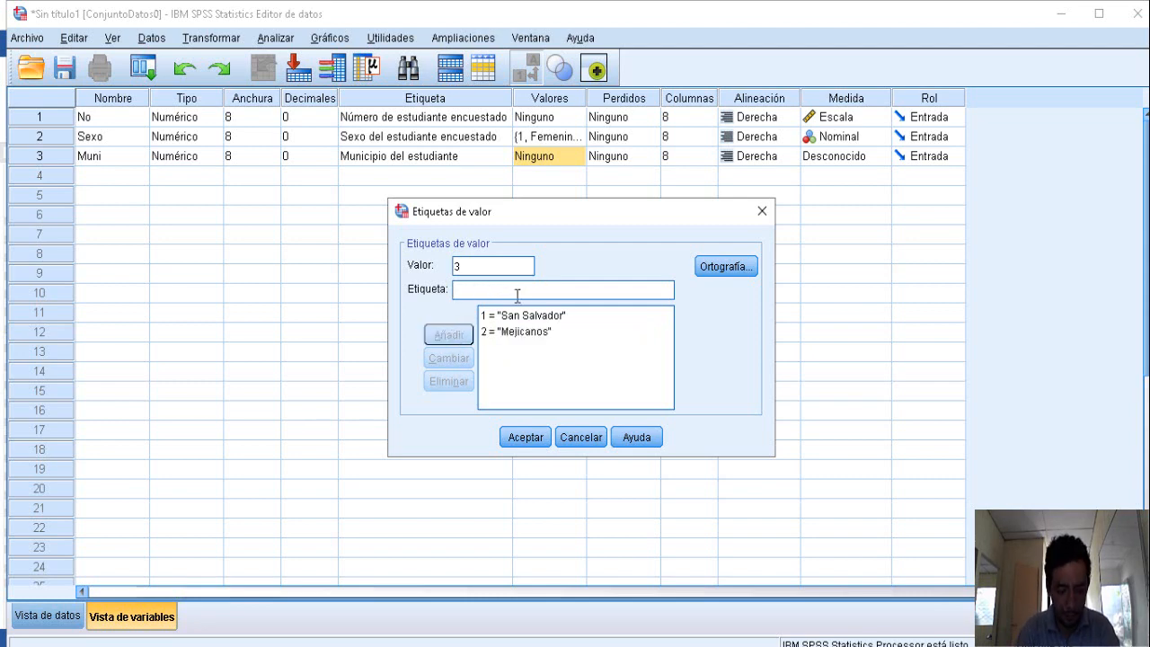
type("Soyapna")
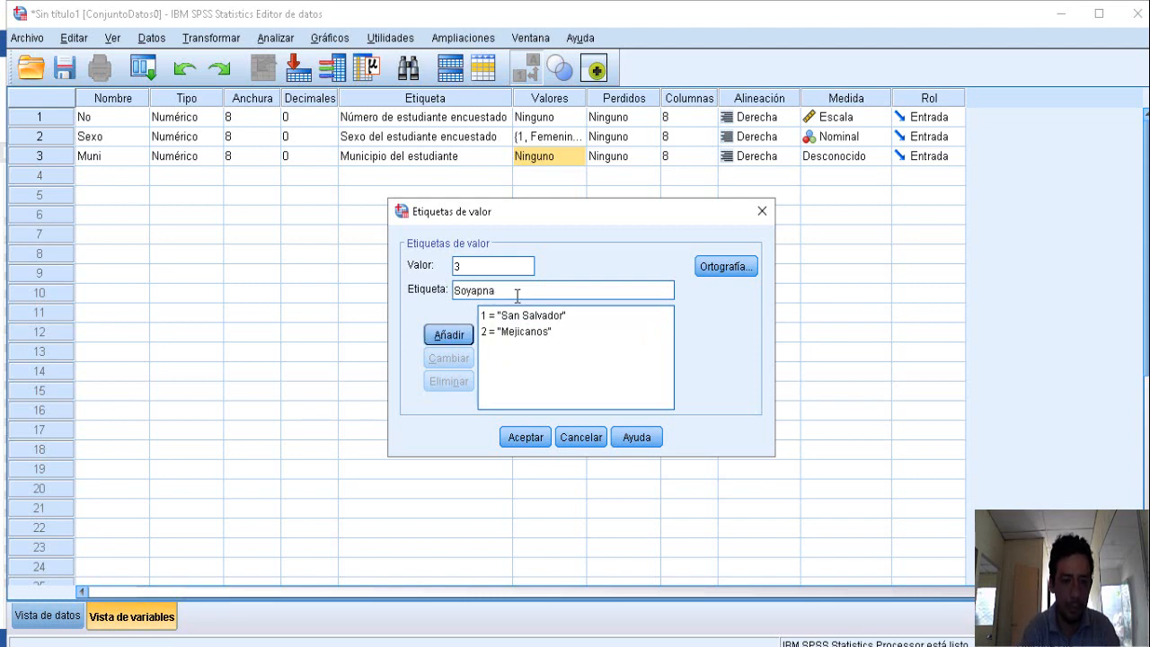
type("go")
left_click(439, 339)
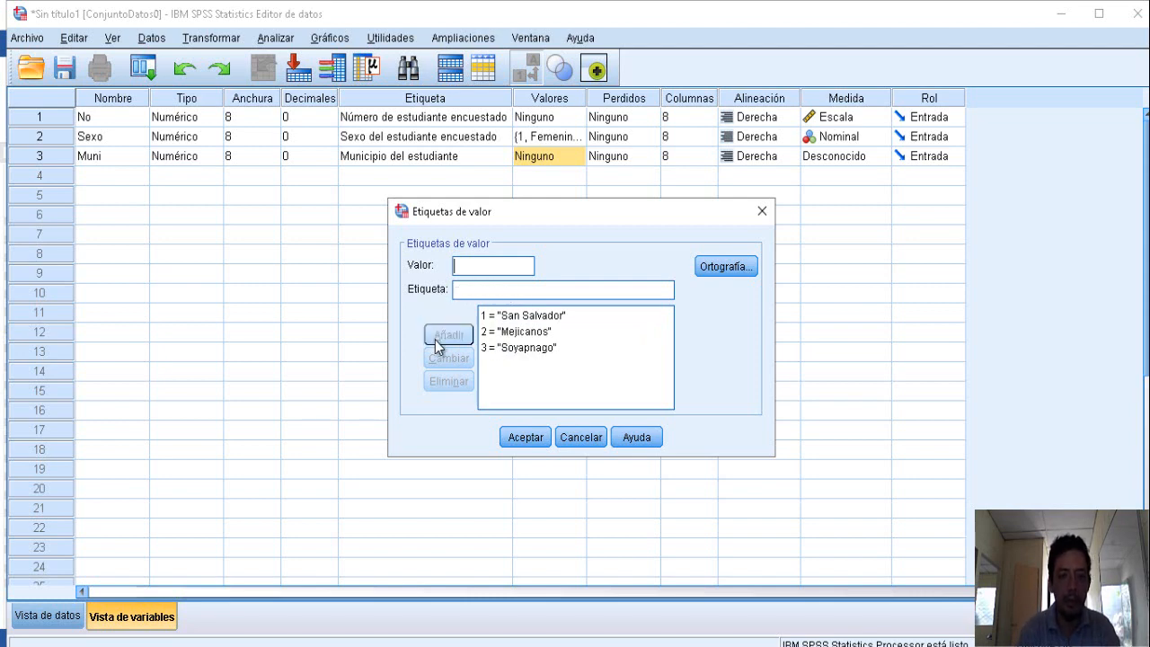
- Correct the label of value 3 to Soyapango and accept the value labels of the variable Muni
left_click(524, 349)
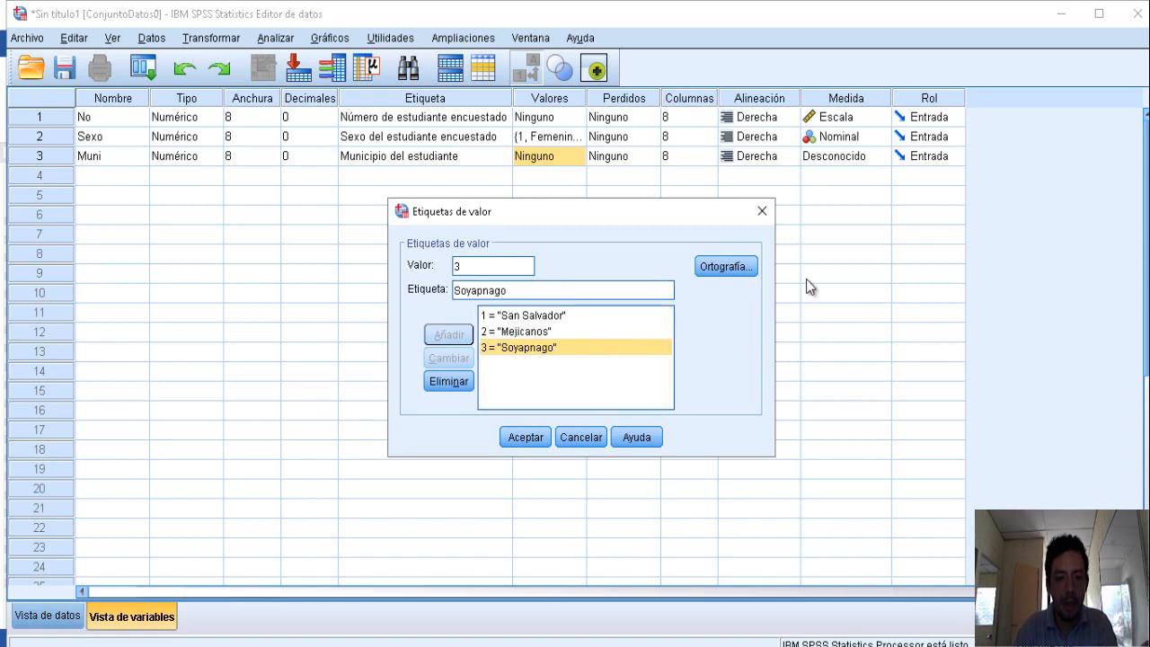
key("Left")
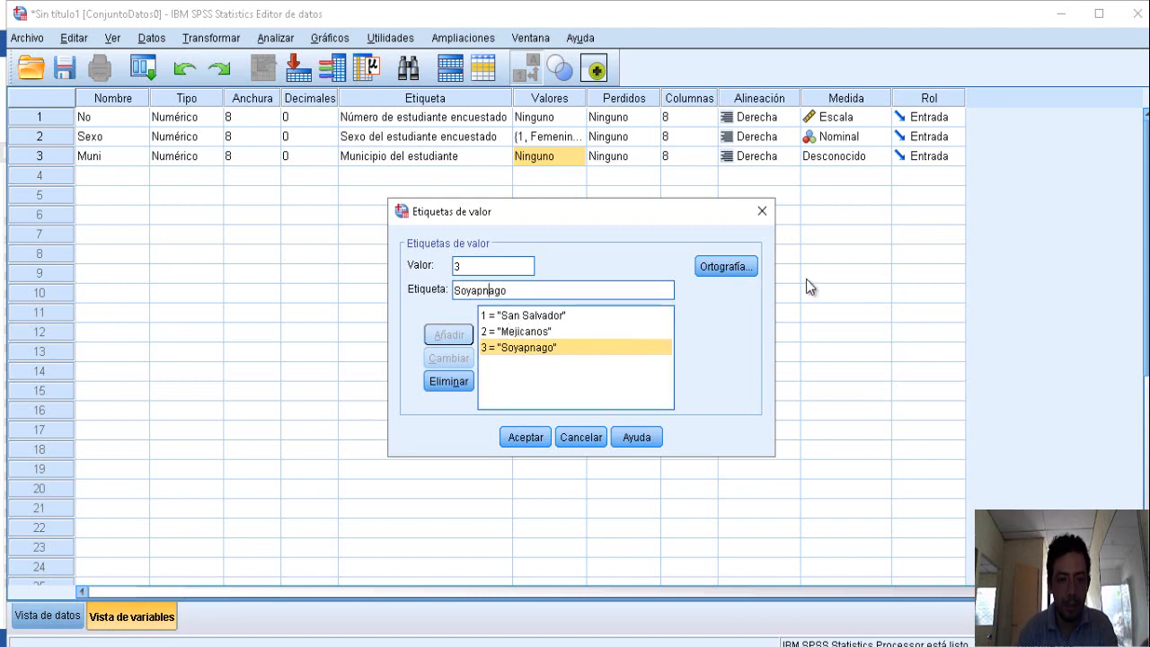
key("BackSpace")
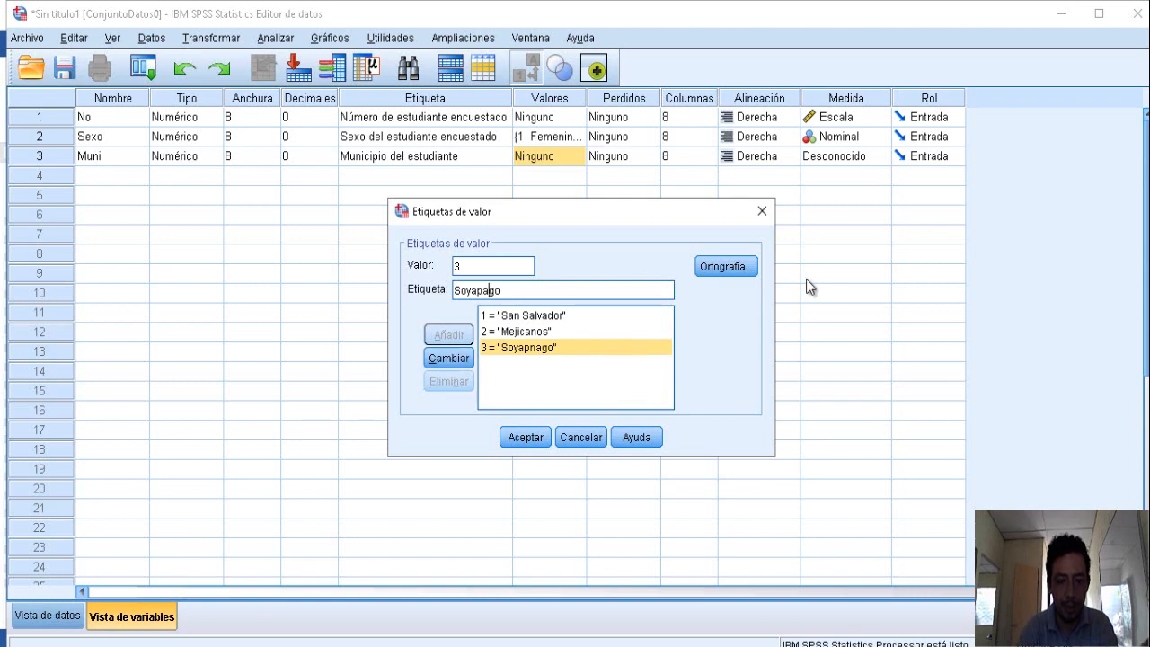
key("Right")
type("n")
key("End")
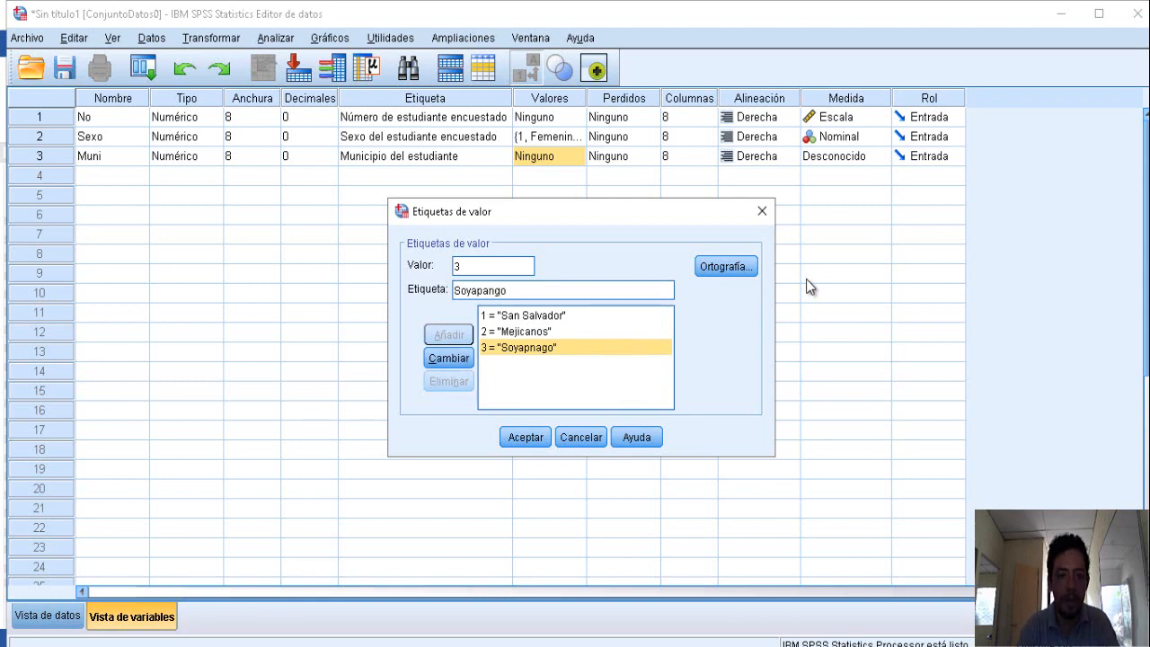
left_click(438, 360)
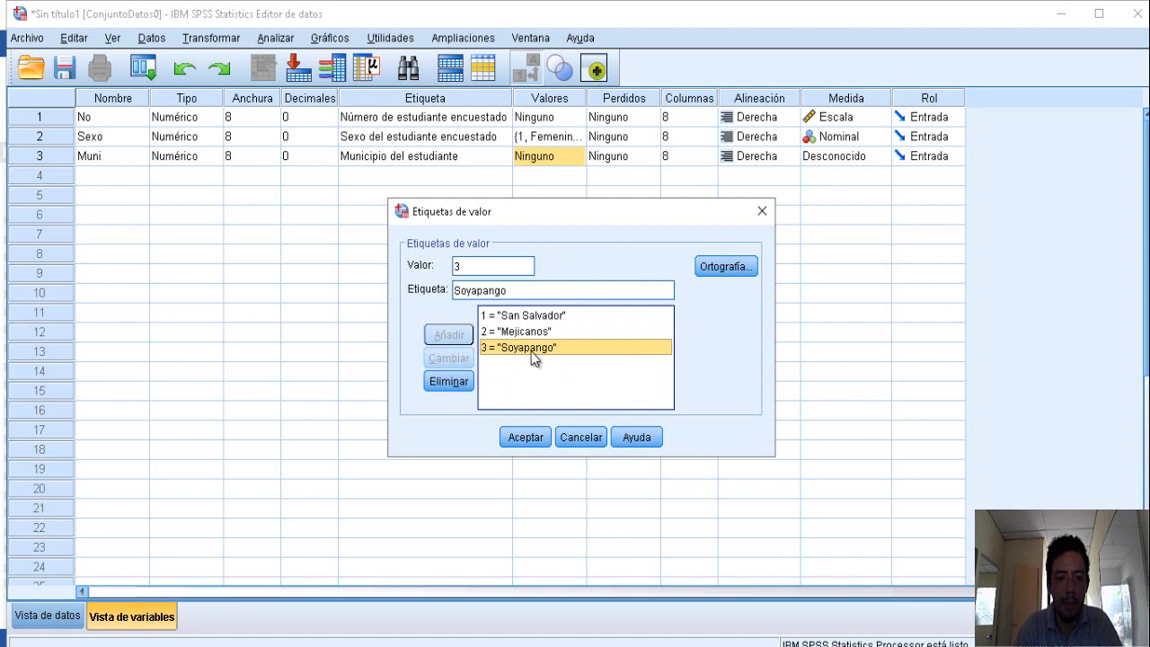
left_click(521, 438)
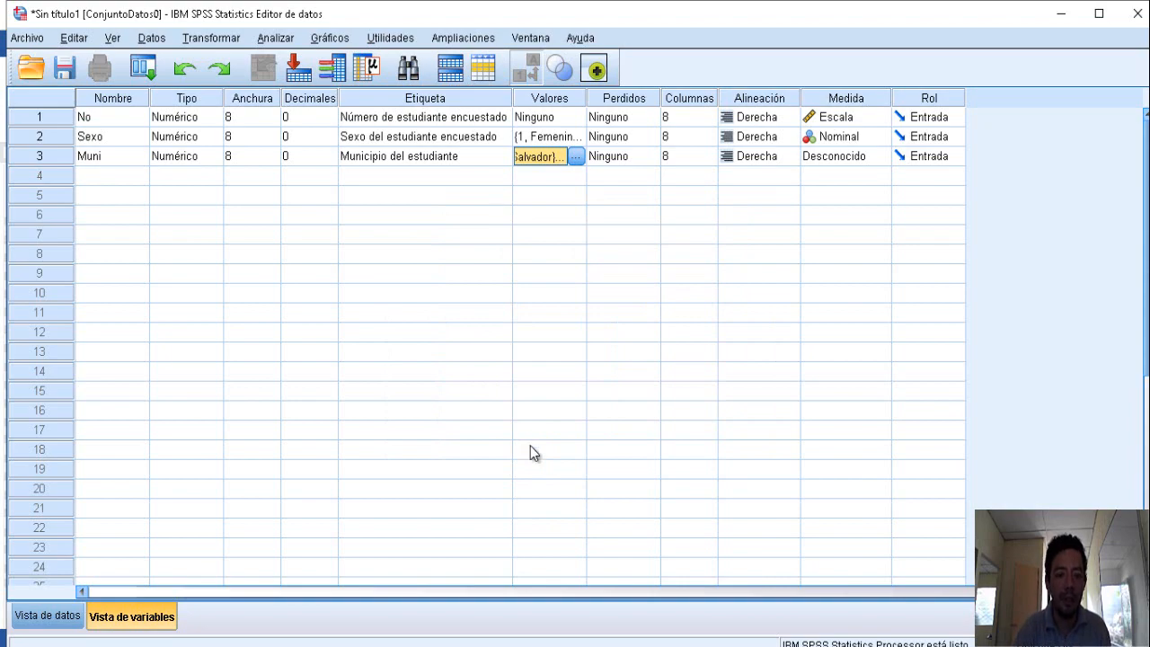
- Check the municipalities in the Word sample table and set the measurement level of Muni to Nominal in SPSS
left_click(604, 645)
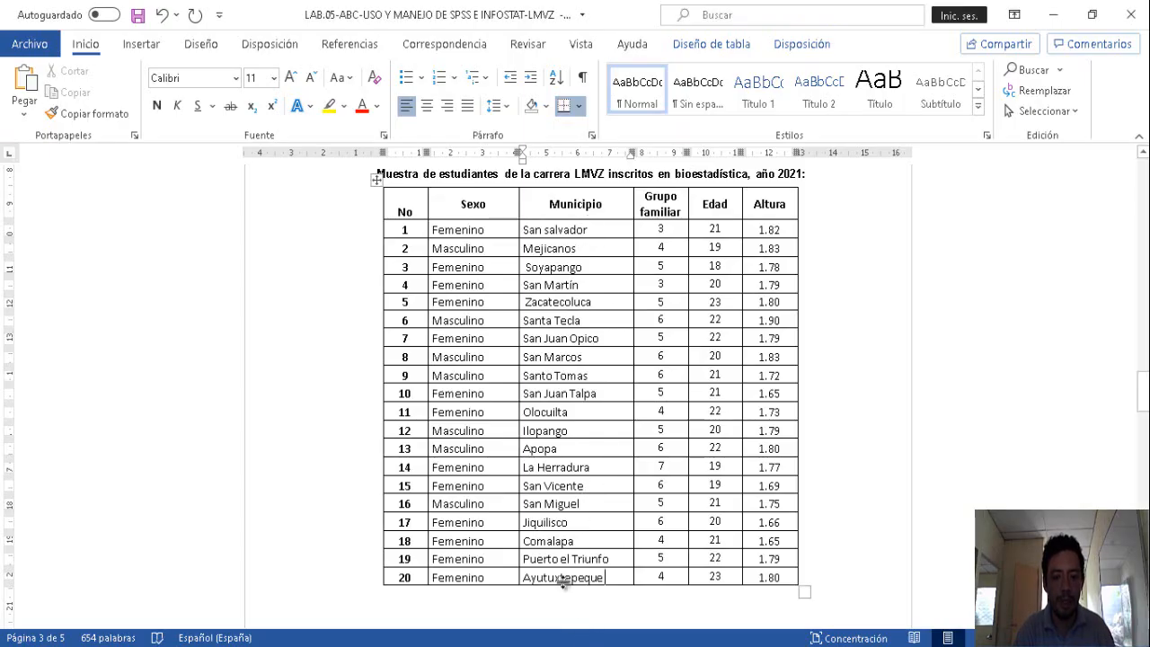
key("alt+Tab")
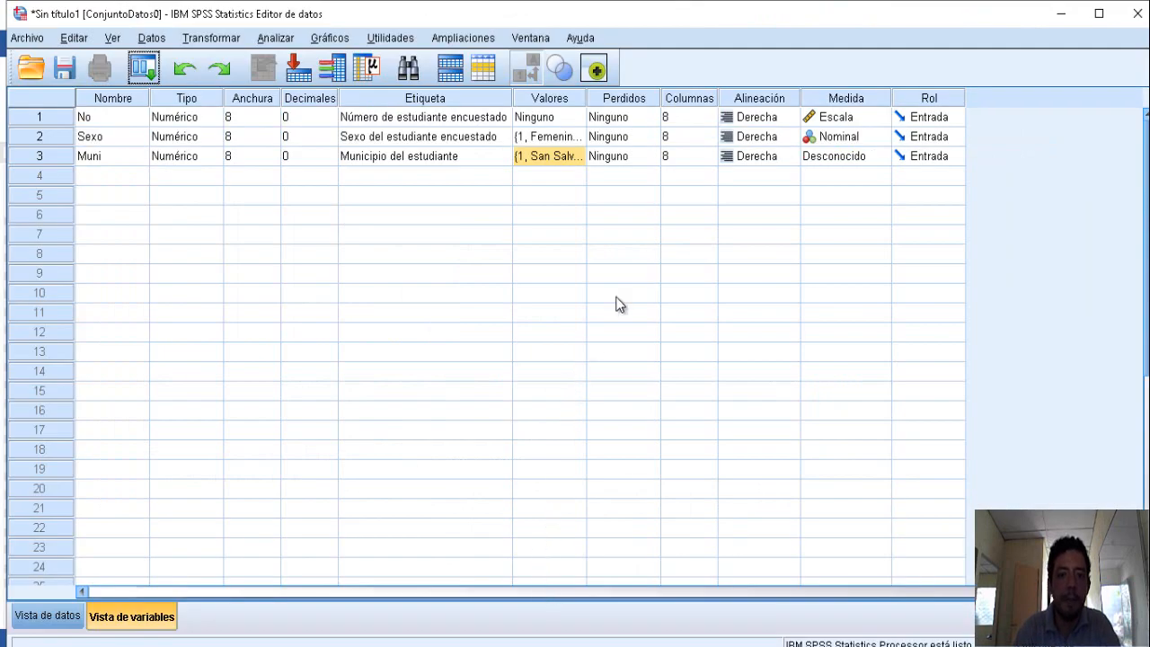
left_click(635, 181)
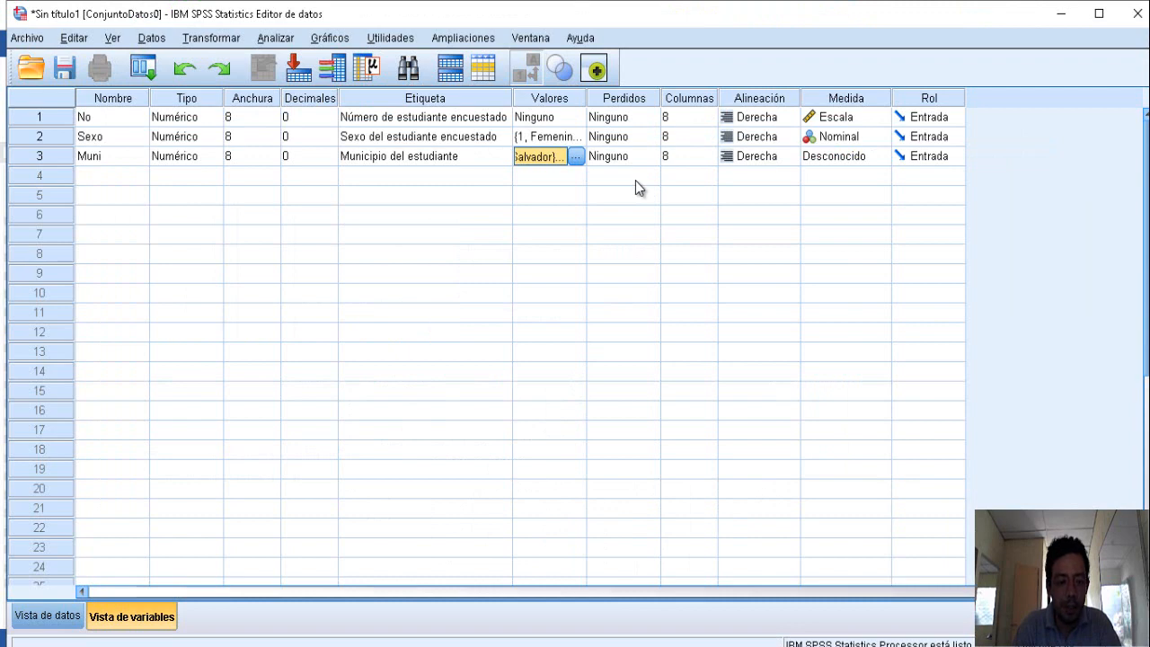
key("Tab")
key("Tab")
key("Tab")
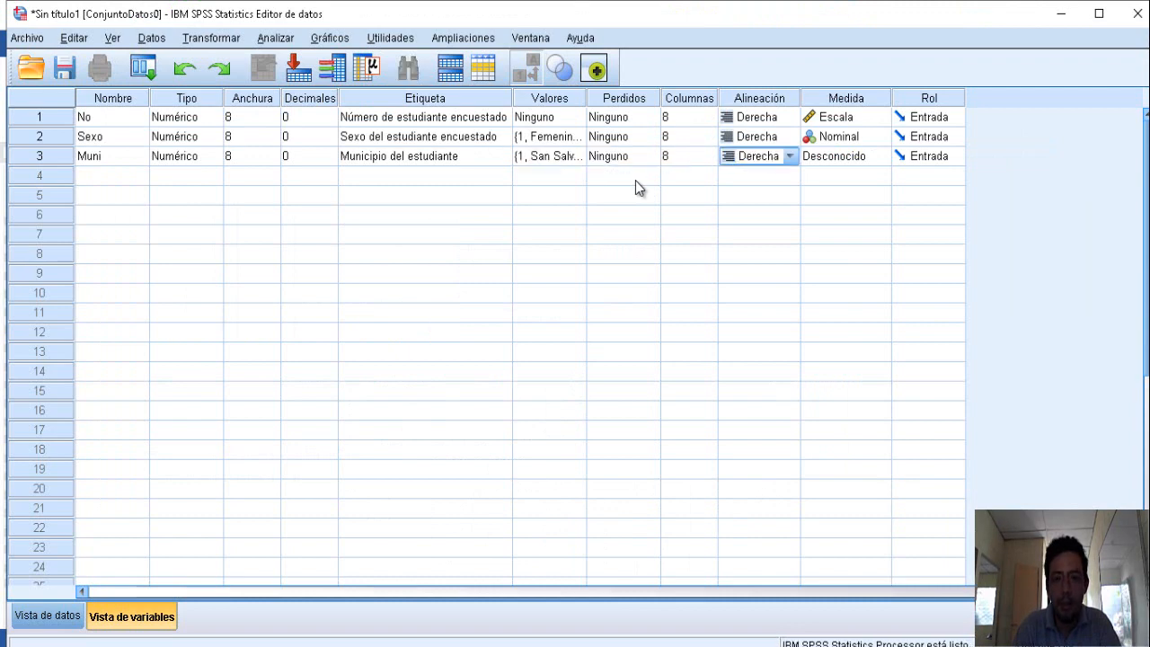
key("Tab")
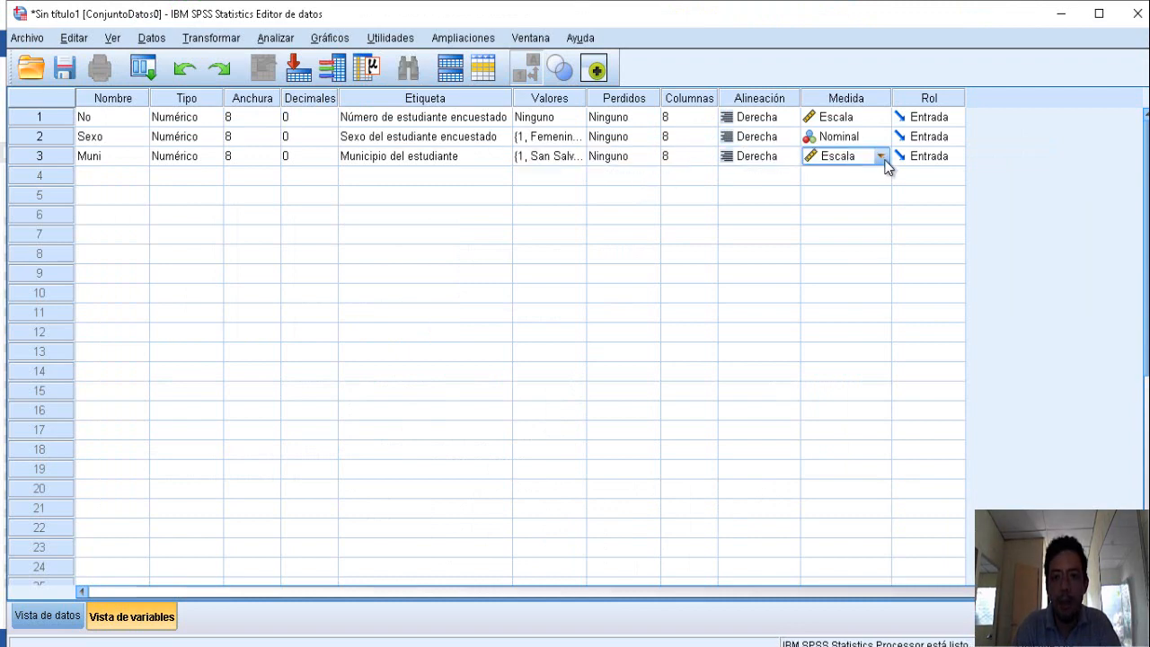
left_click(881, 156)
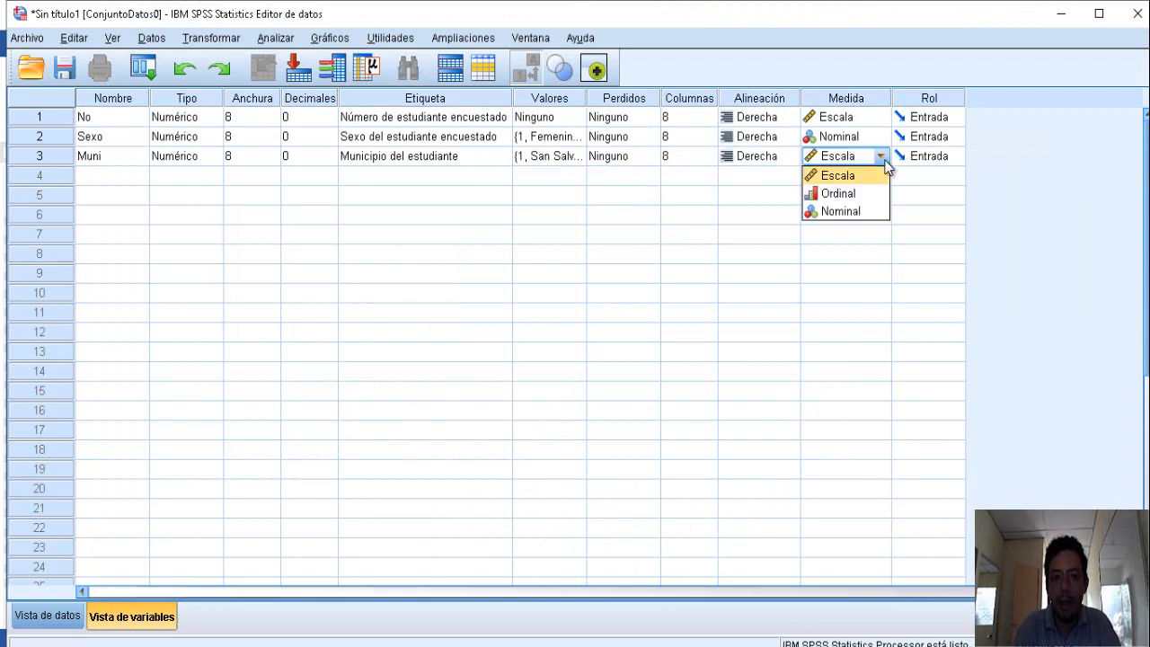
left_click(876, 212)
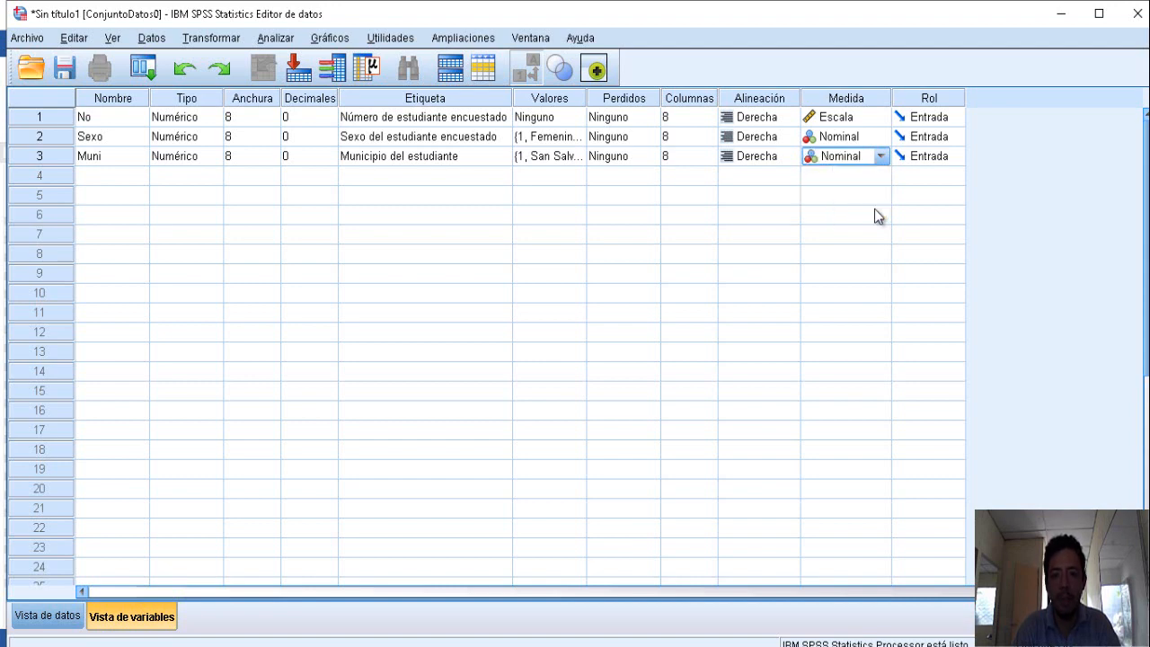
- Check the family group column of the Word sample table and add a fourth variable named Numg in SPSS
key("Left")
key("Left")
key("Left")
key("Left")
key("Left")
key("Left")
key("Left")
key("Left")
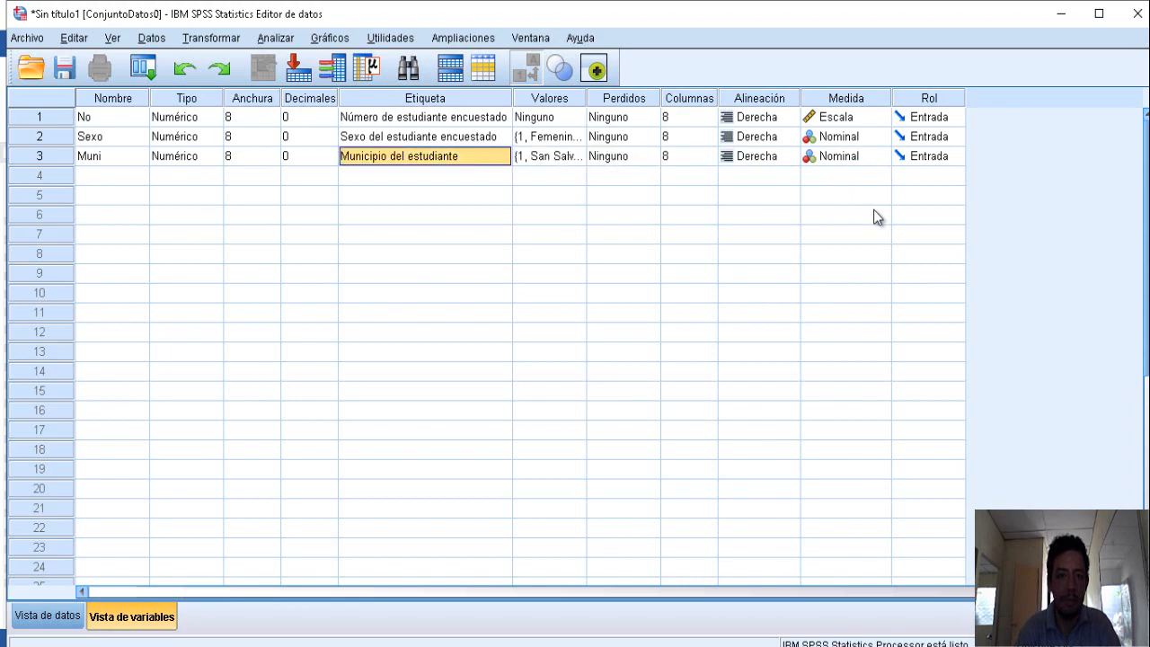
key("Left")
key("Down")
key("alt+Tab")
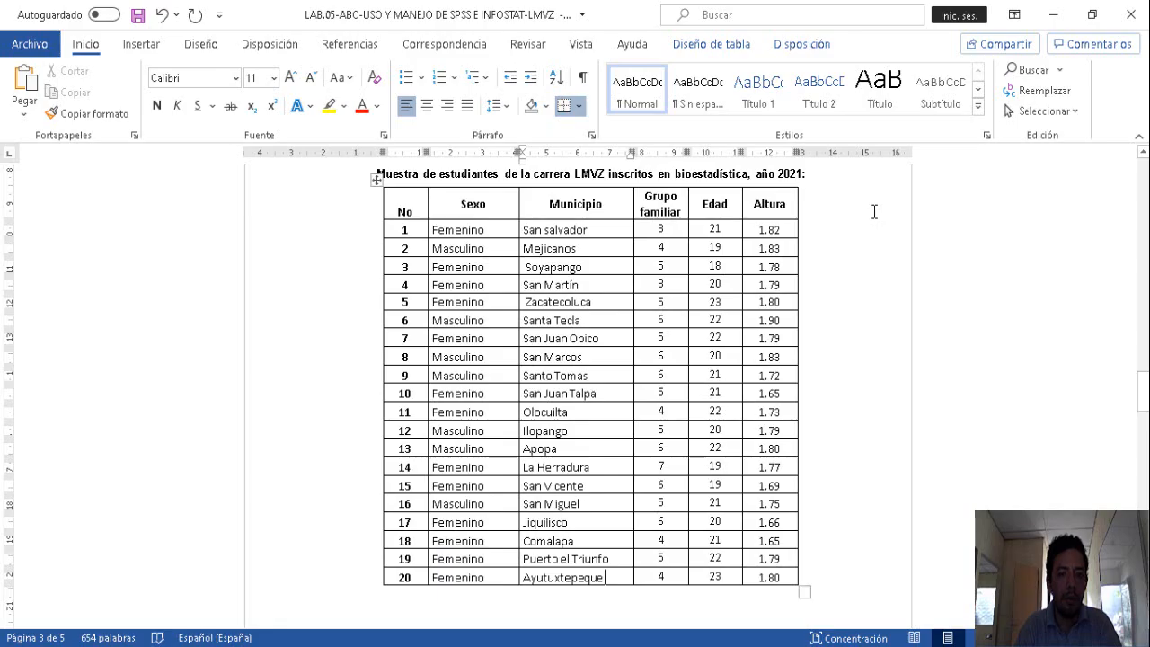
key("alt+Tab")
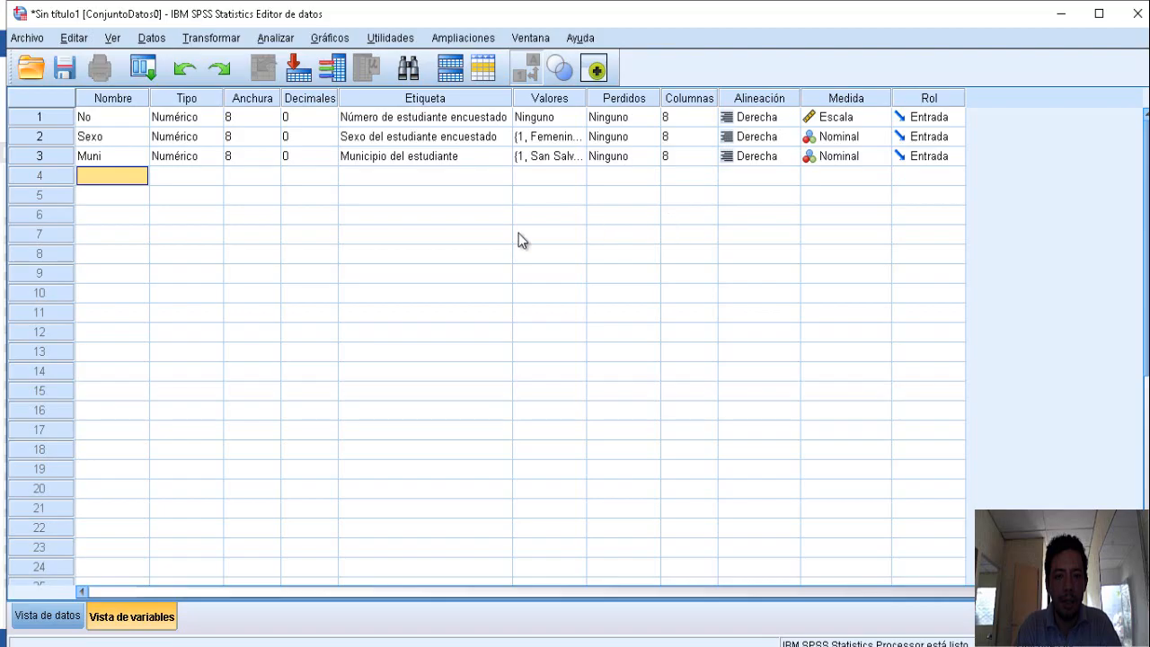
type("N")
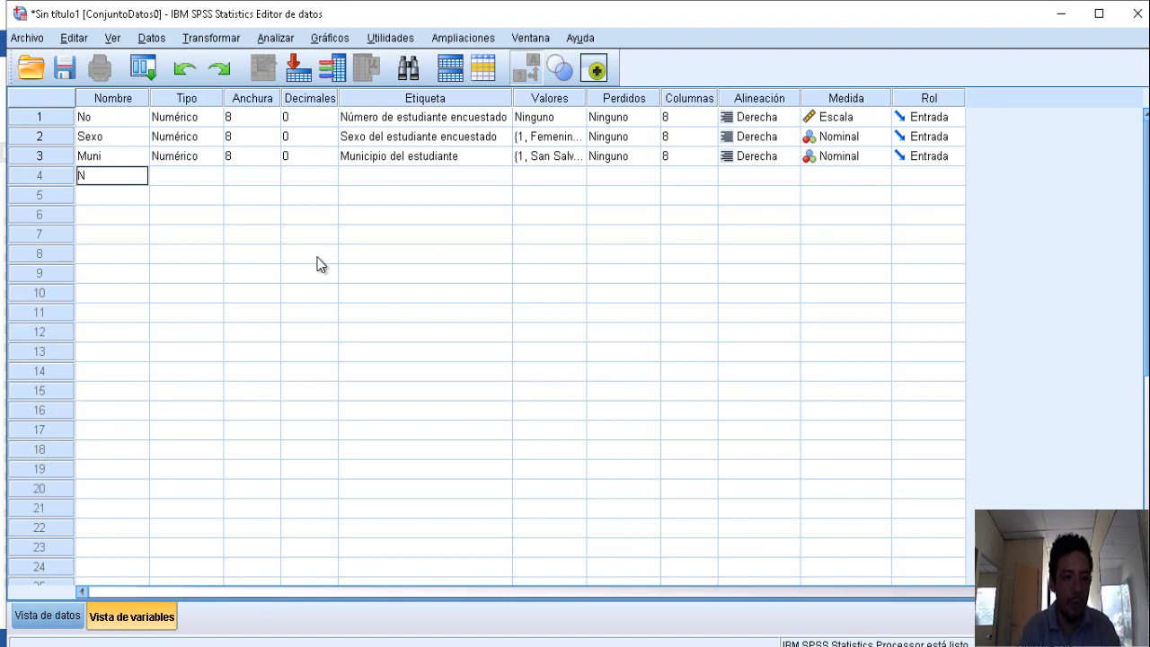
type("umg")
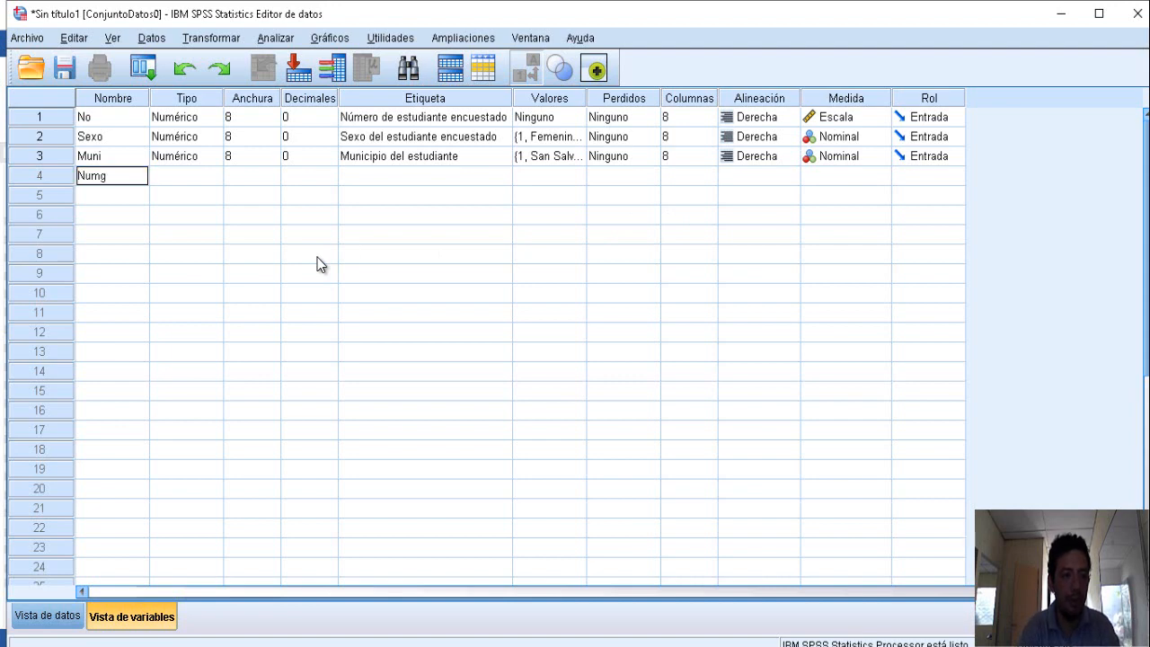
key("Tab")
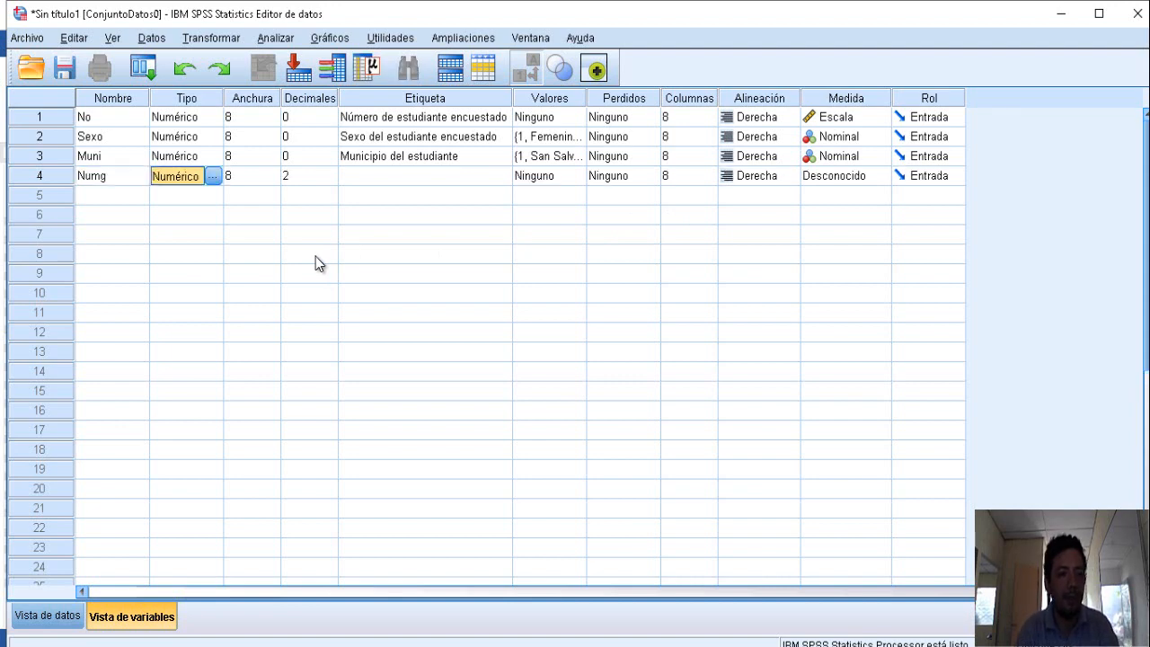
- Set the number of decimals of the variable Numg to 0
left_click(117, 180)
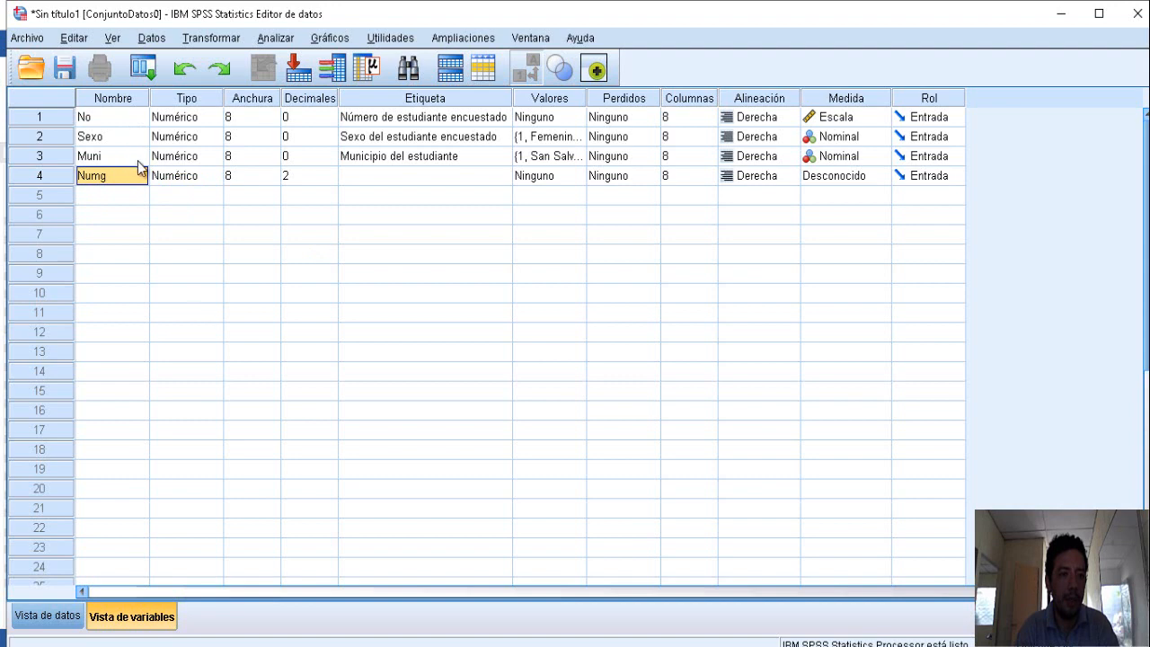
left_click(172, 183)
left_click(332, 183)
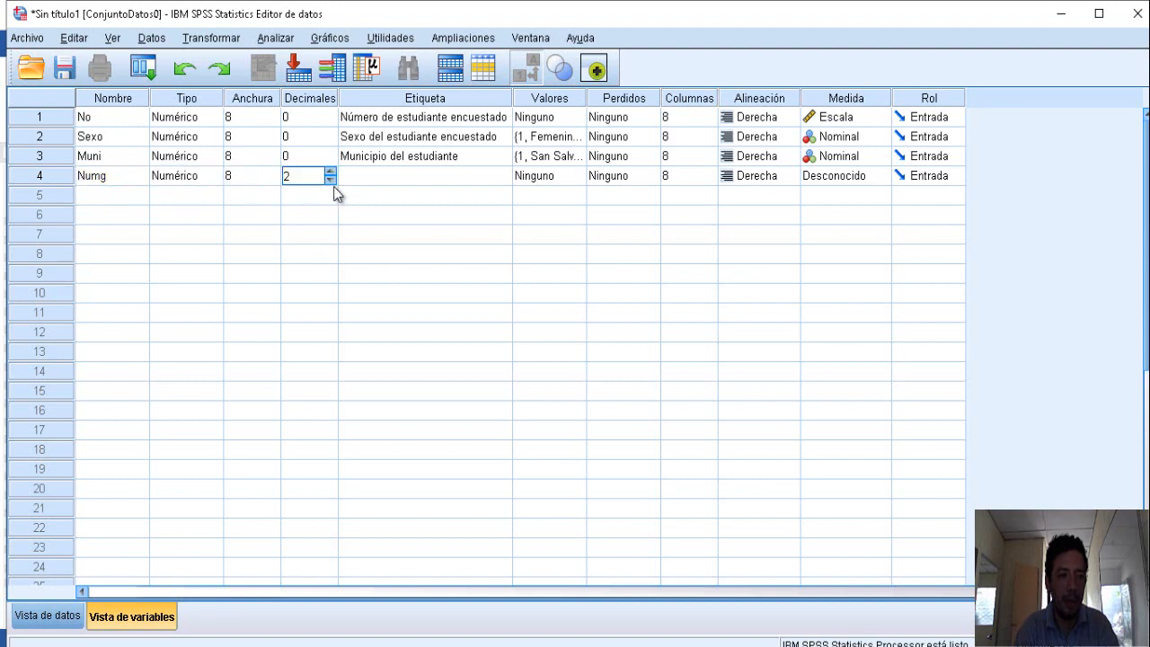
left_click(332, 181)
left_click(331, 182)
- Label the variable Numg as "Número de miembros del grupo familiar del estudiante"
left_click(345, 180)
type("Nu")
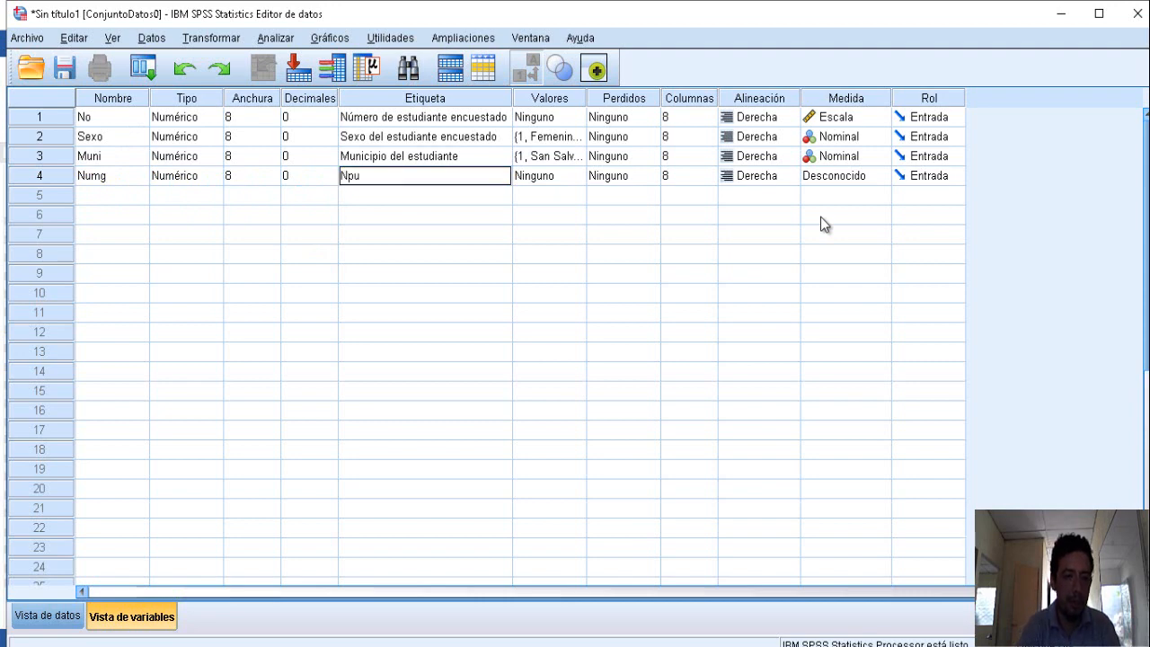
key("BackSpace")
type("úmero de mien")
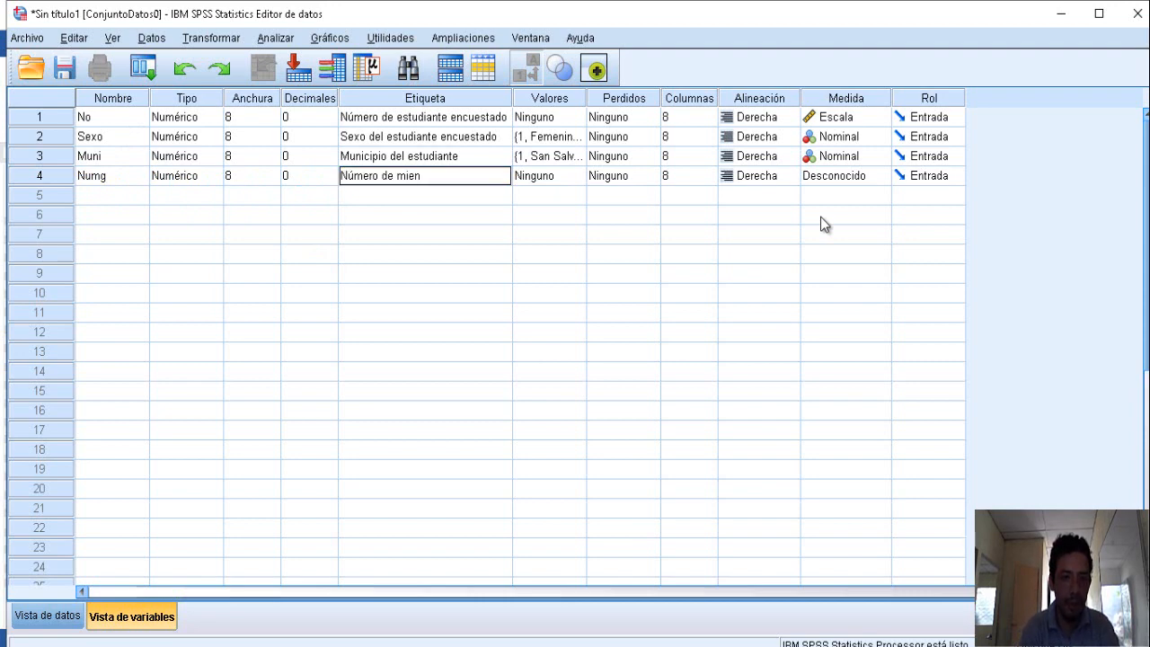
type("b")
key("BackSpace")
key("BackSpace")
type("mbros del grupo fami")
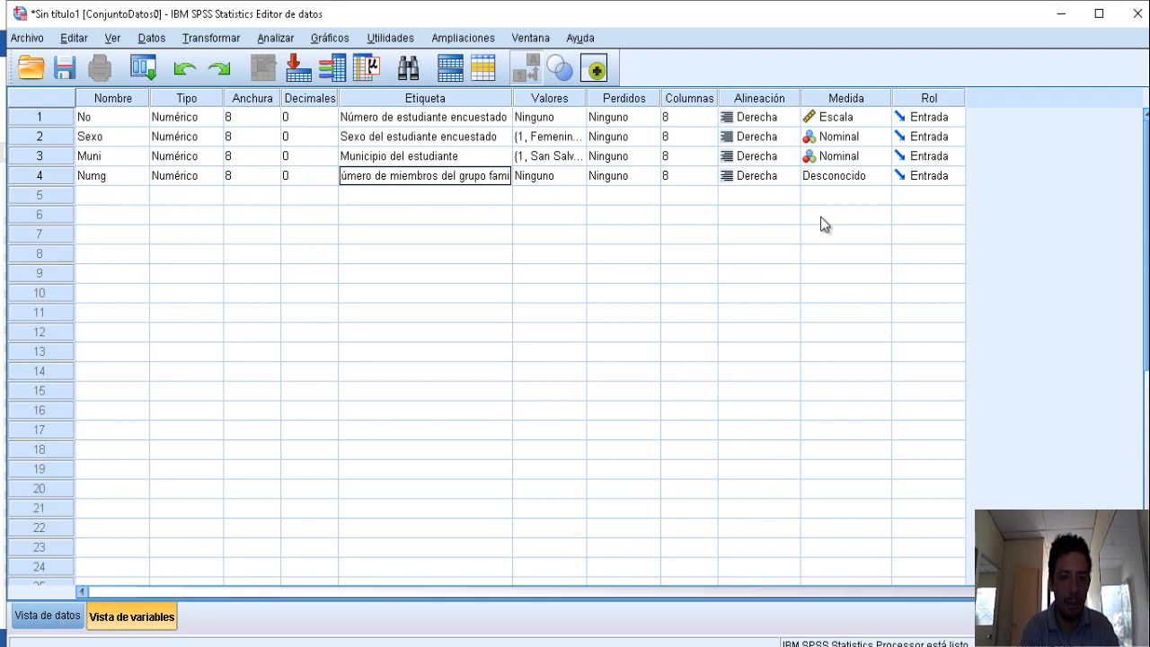
type("liar del e")
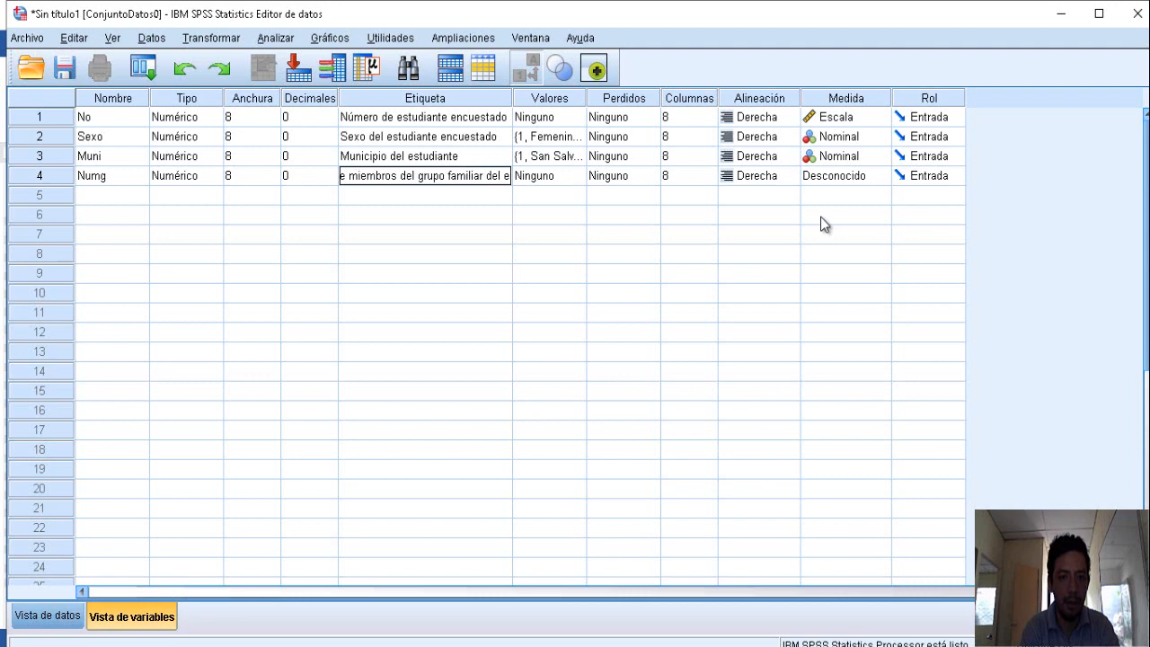
type("studiante")
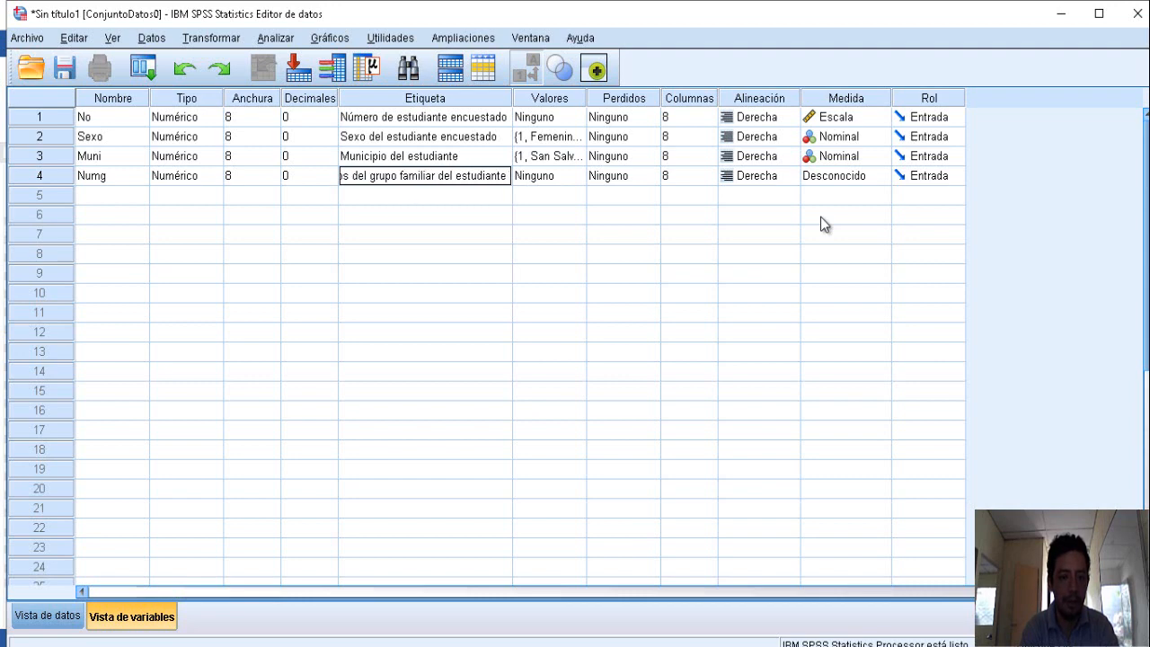
key("Tab")
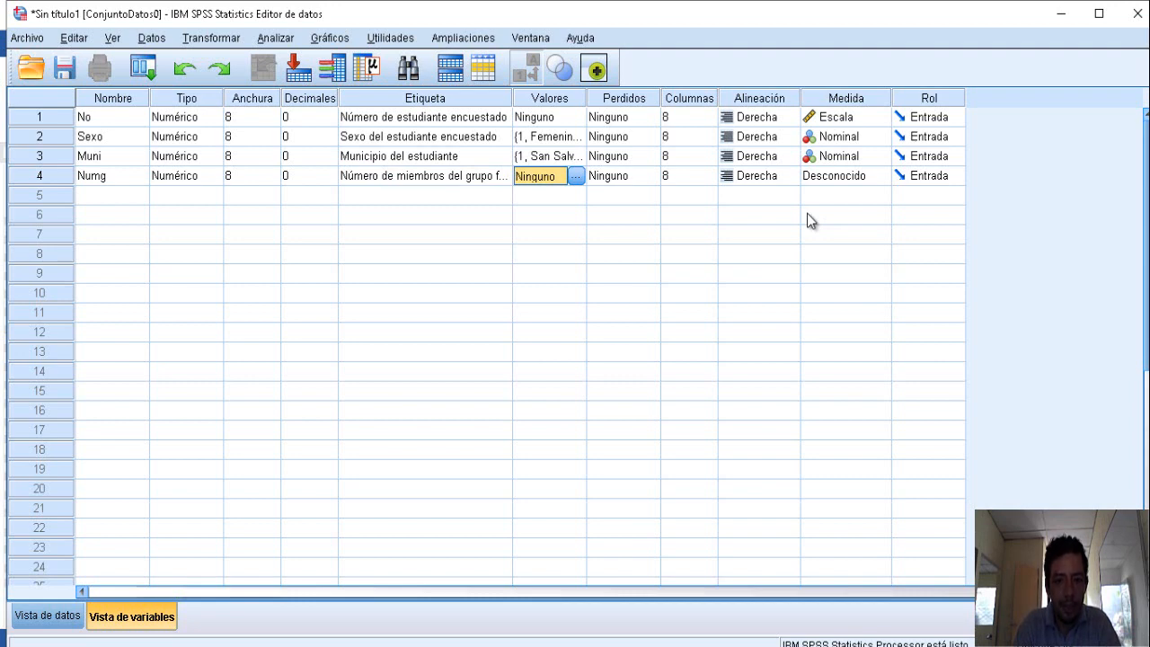
- Leave Numg without value labels or missing values and set its measurement level to Escala
key("Tab")
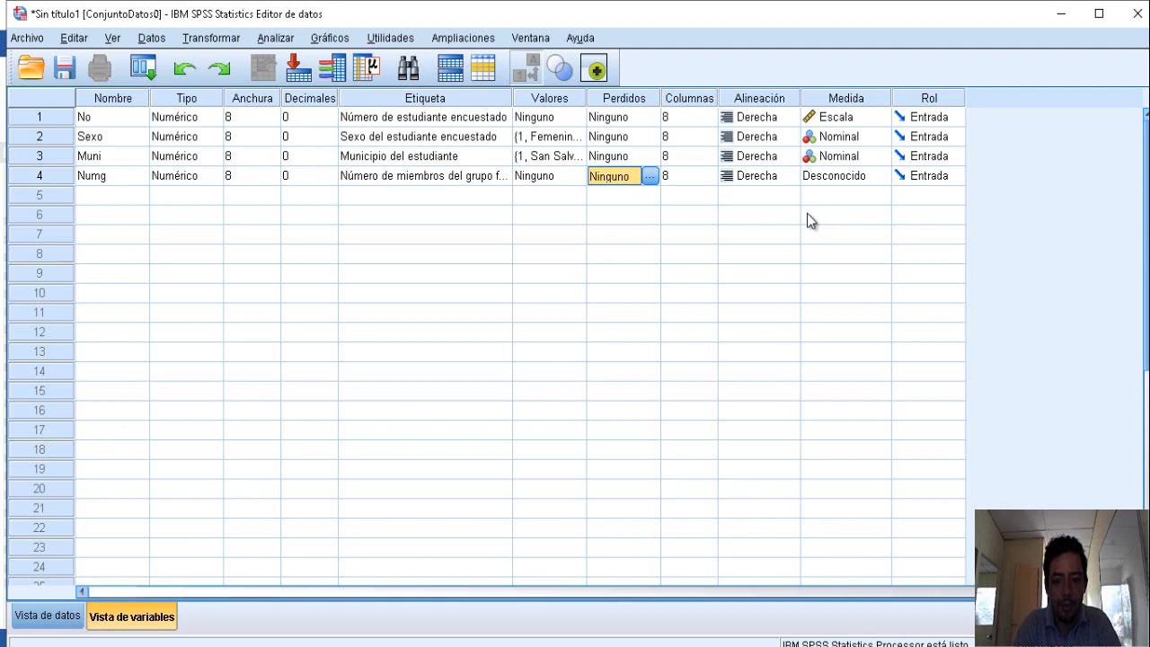
key("Tab")
key("Tab")
key("Tab")
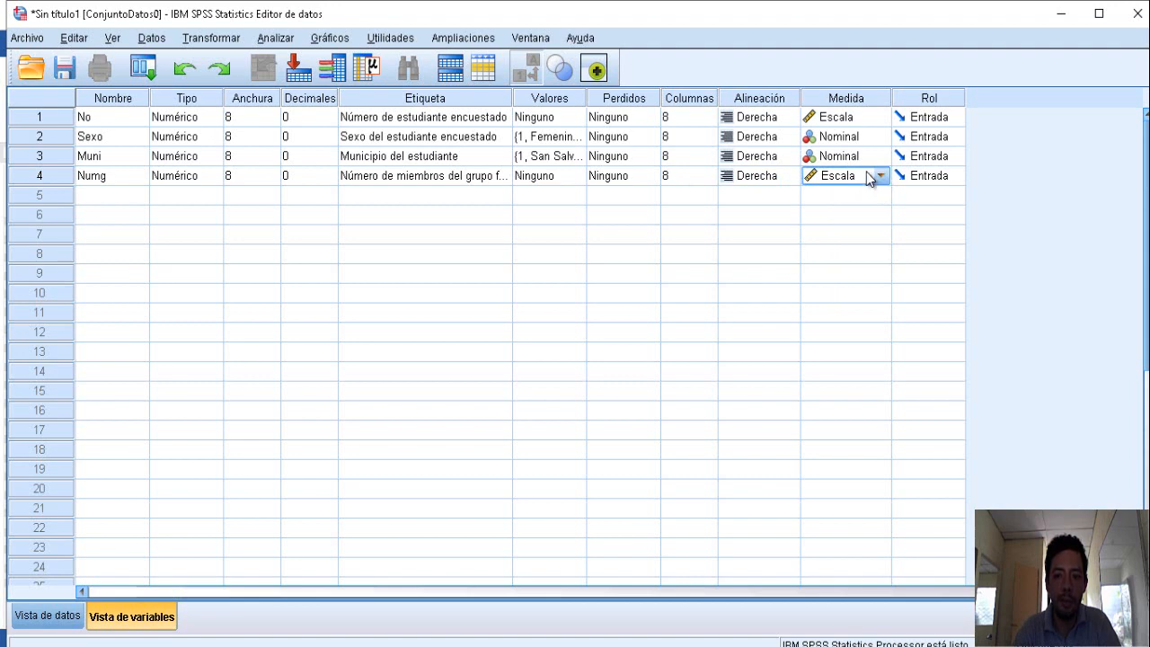
- Check the next column of the Word sample table and add a fifth variable named Edad in SPSS
left_click(117, 201)
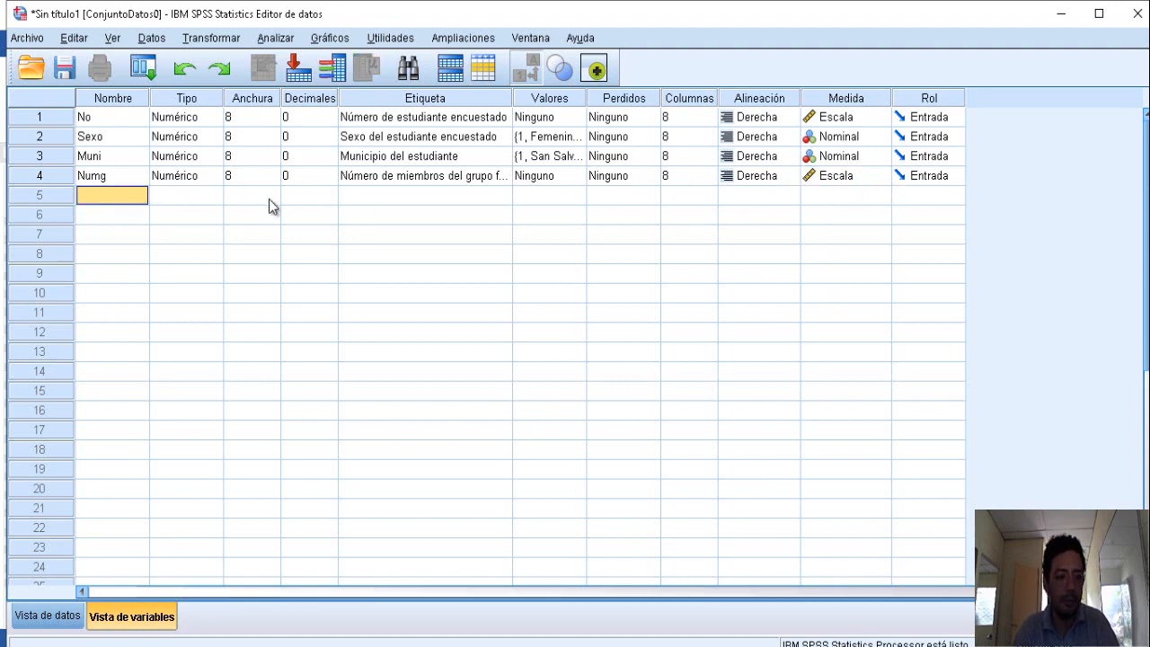
key("alt+Tab")
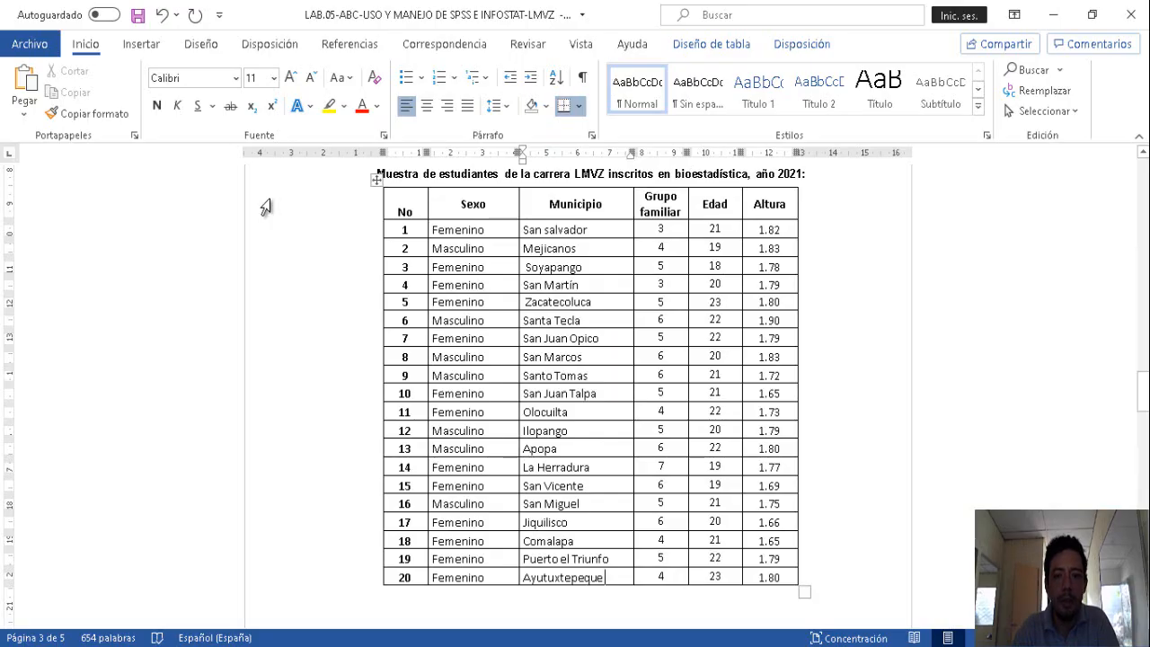
key("alt+Tab")
type("Edad")
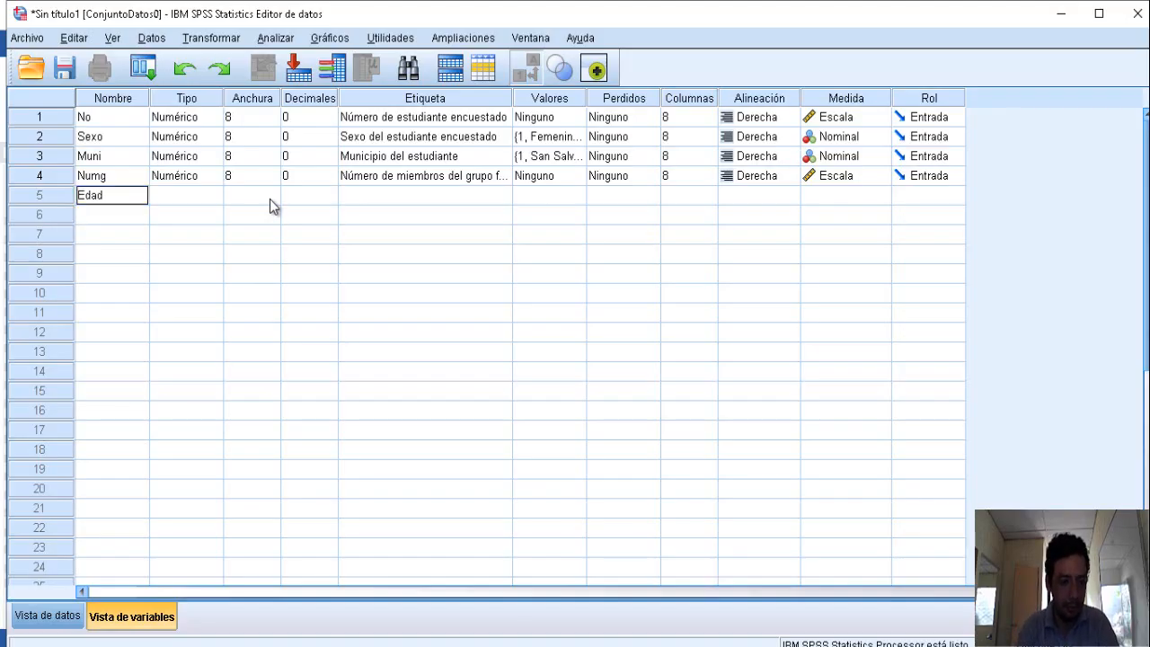
key("Tab")
- Set the number of decimals of the variable Edad to 0
left_click(270, 200)
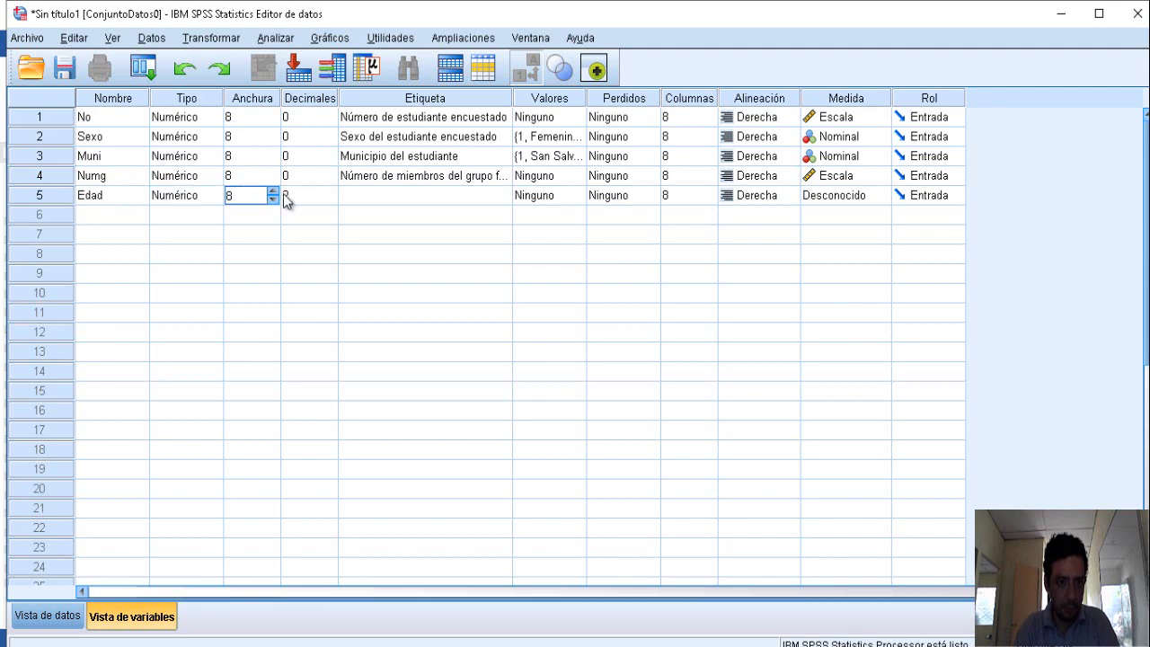
left_click(284, 194)
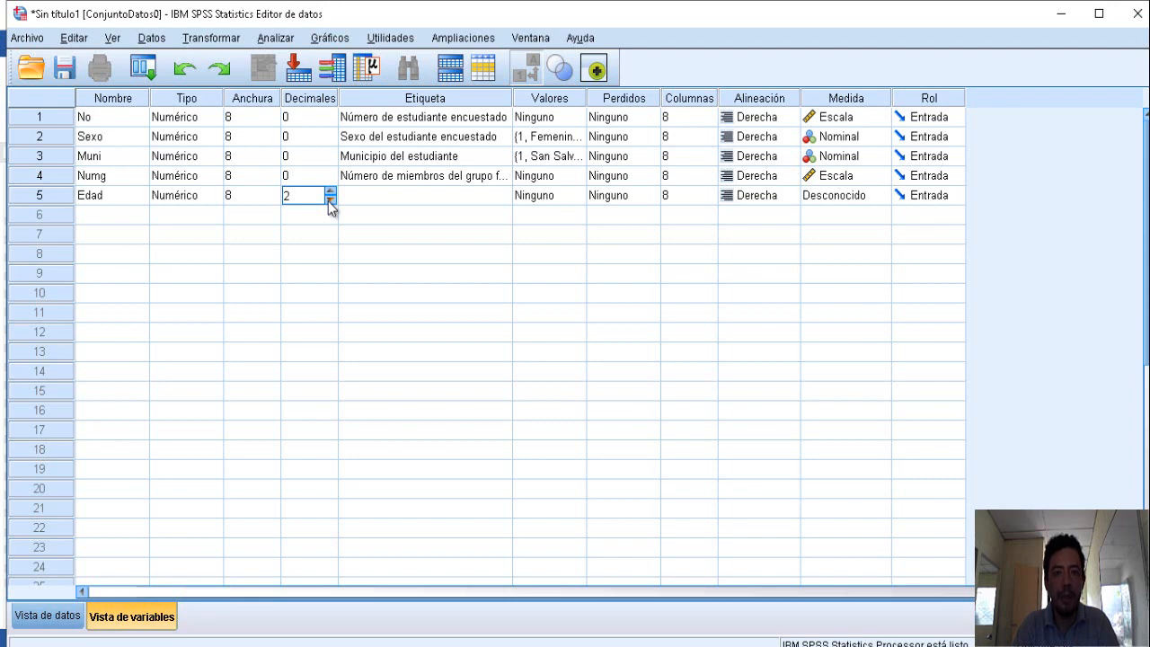
left_click(330, 204)
left_click(330, 203)
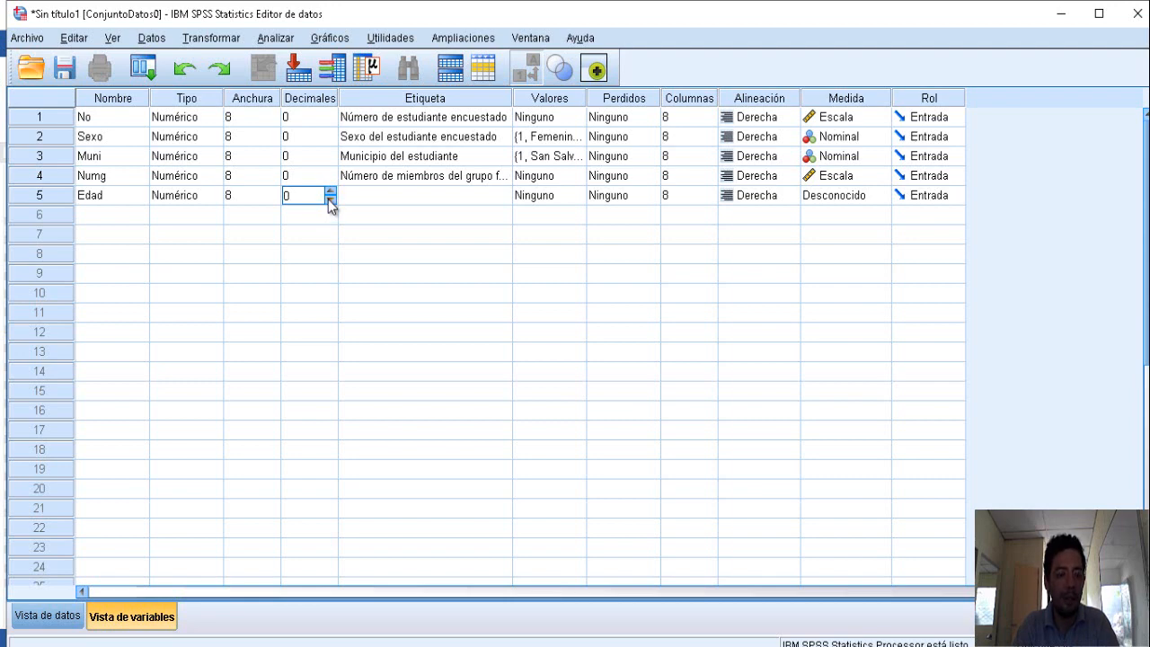
- Label the variable Edad as "Edad del estudiante"
key("Tab")
type("E")
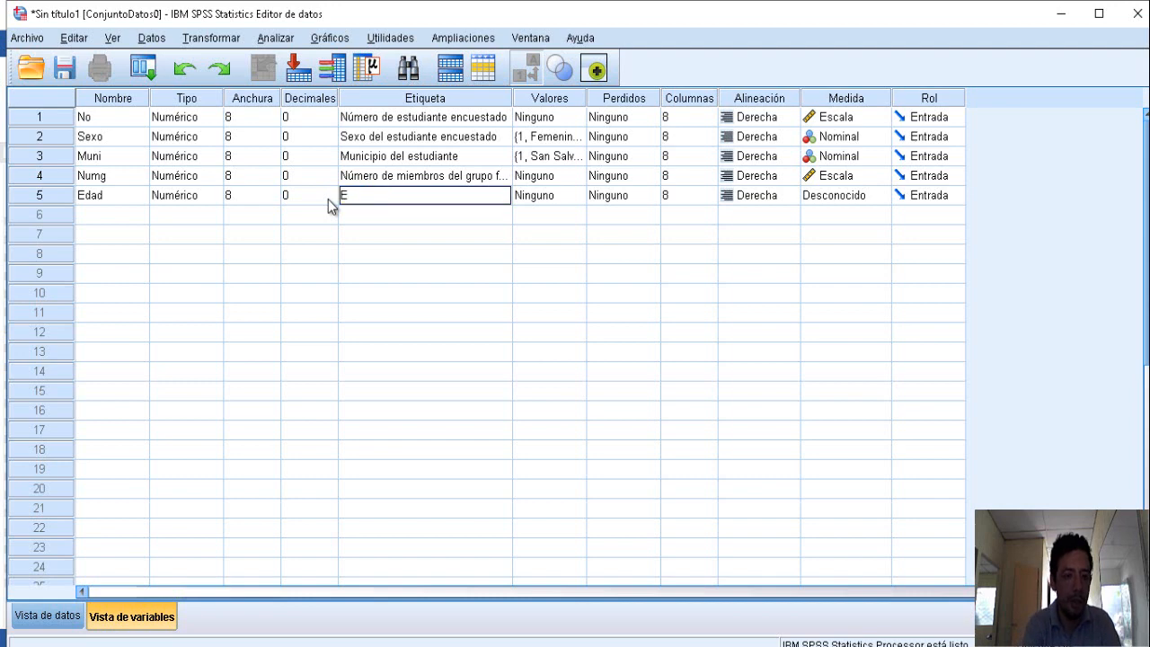
type("dad del")
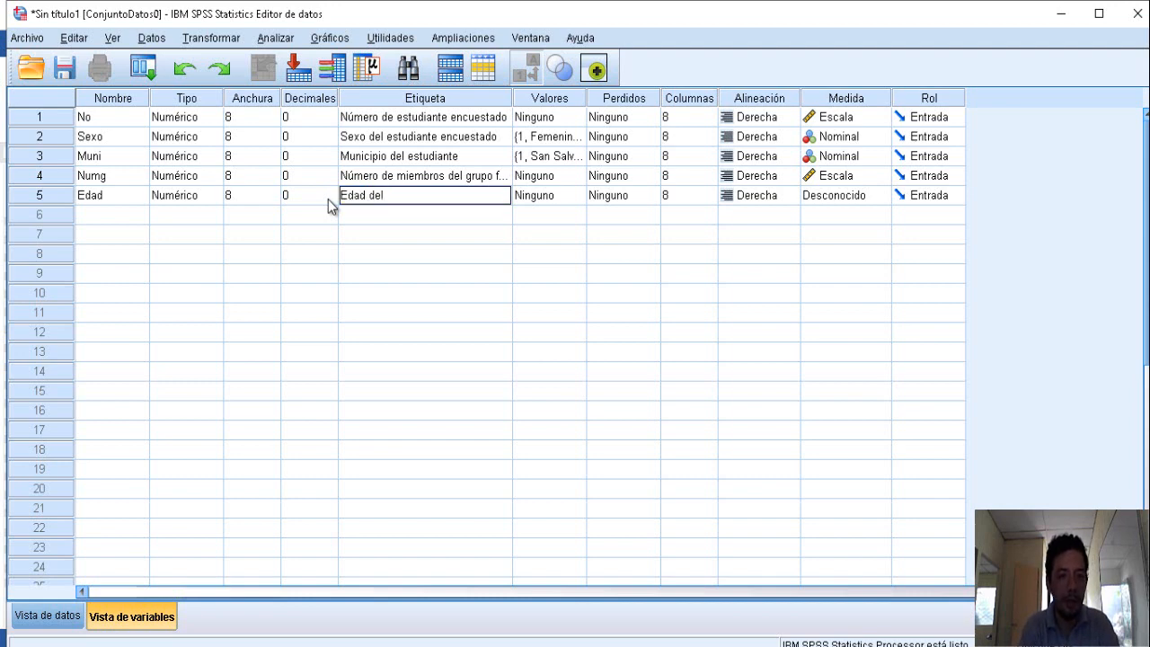
type(" estudiante")
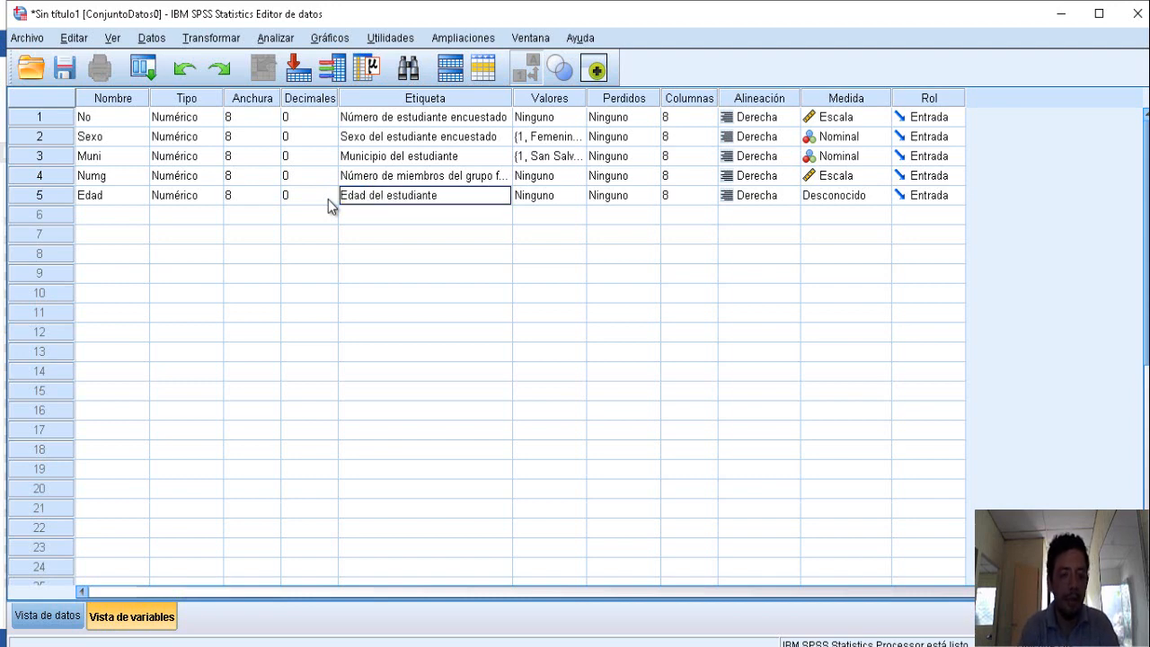
- Leave Edad without value labels or missing values and set its measurement level to Escala
left_click(564, 195)
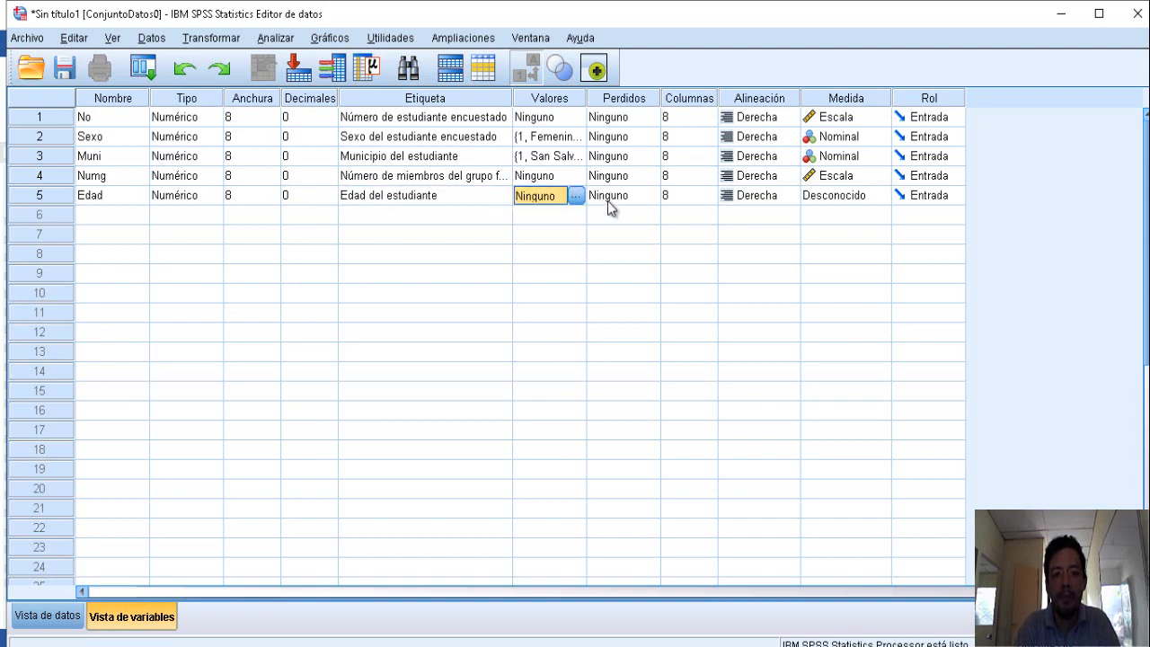
key("Tab")
key("Tab")
key("Tab")
key("Tab")
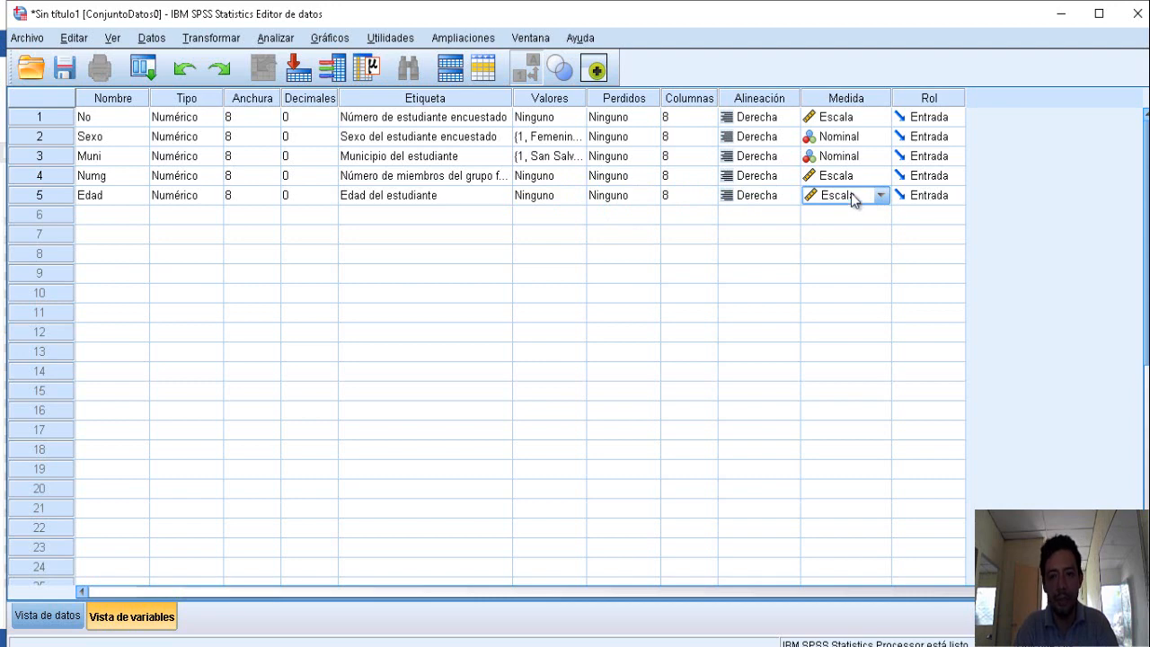
- Extend the label of the variable Edad to "Edad del estudiante encuestado"
left_click(439, 196)
type("encu")
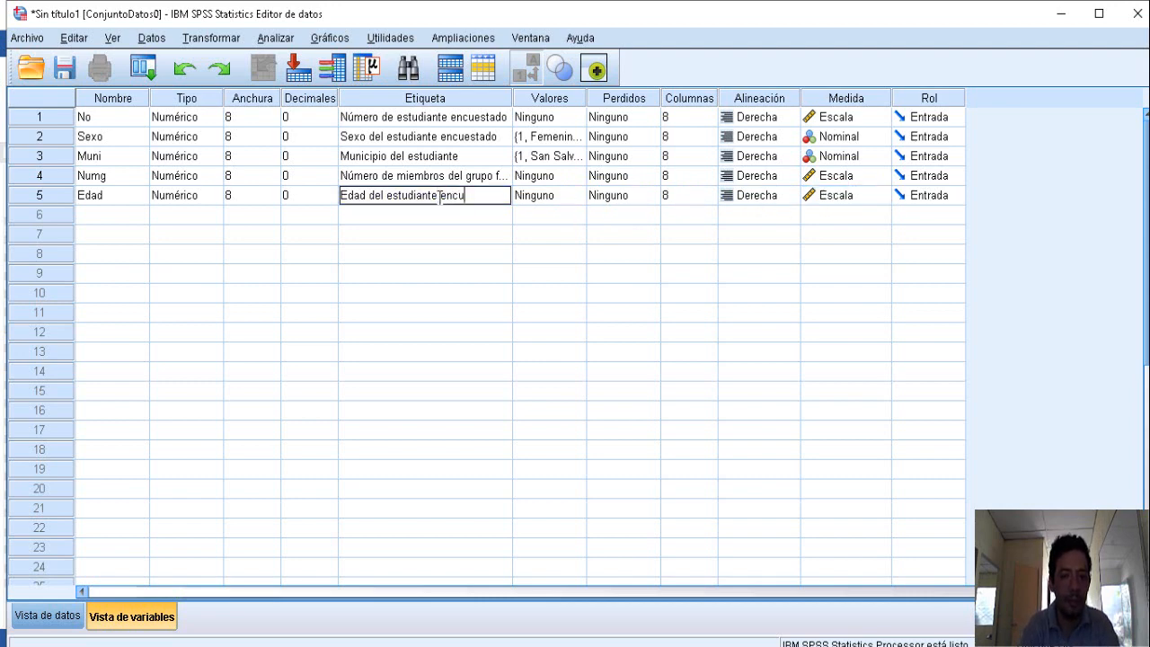
type("estado")
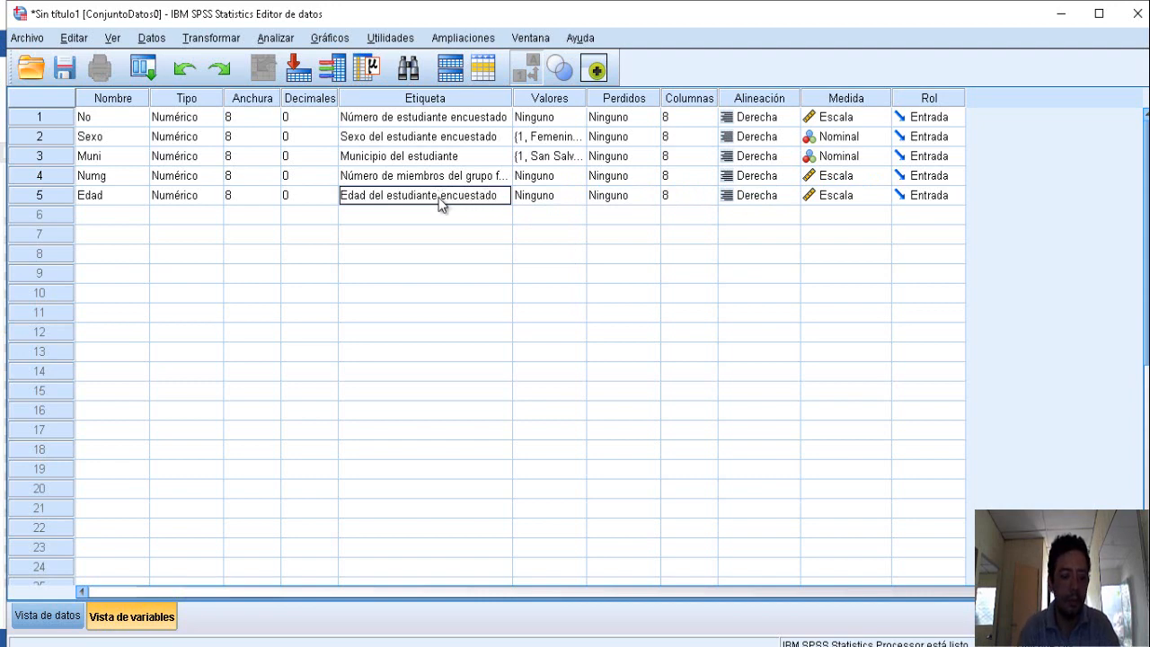
key("Tab")
- Check the height column of the Word sample table and add a sixth variable named Alt in SPSS
key("alt+Tab")
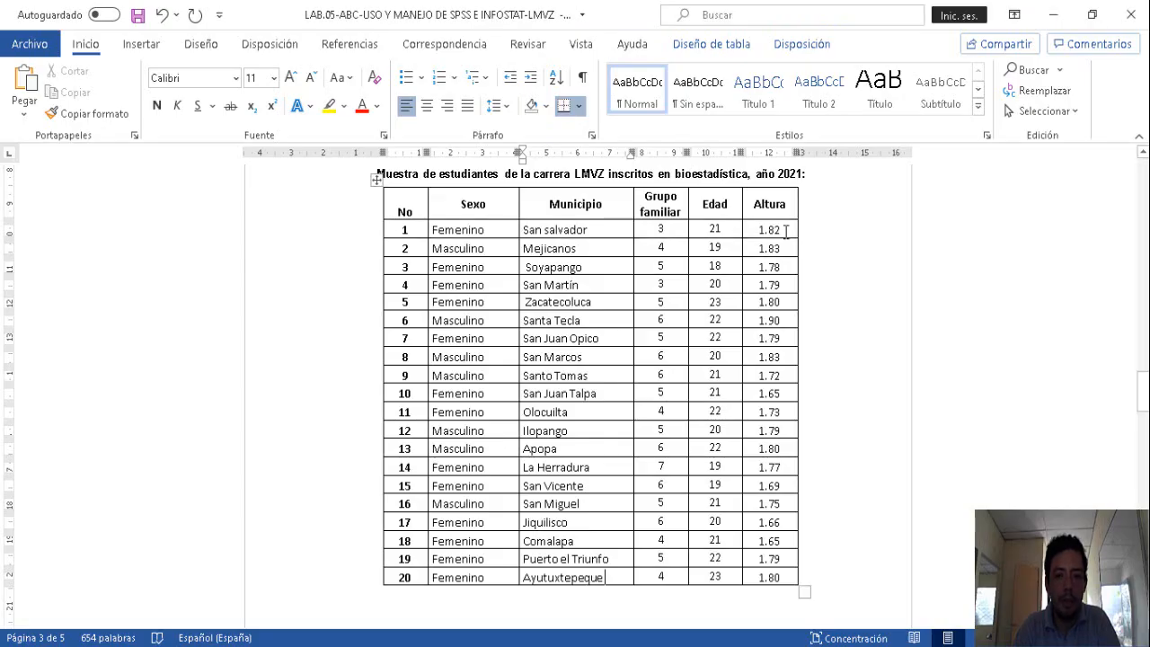
key("alt+Tab")
left_click(86, 214)
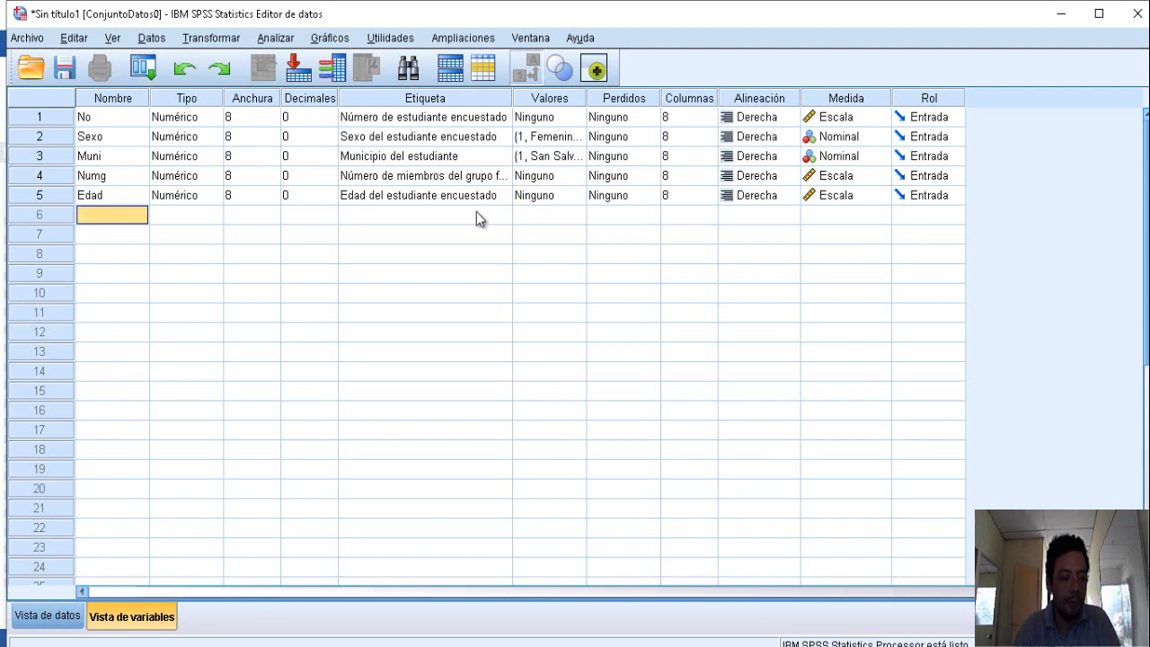
type("Alt")
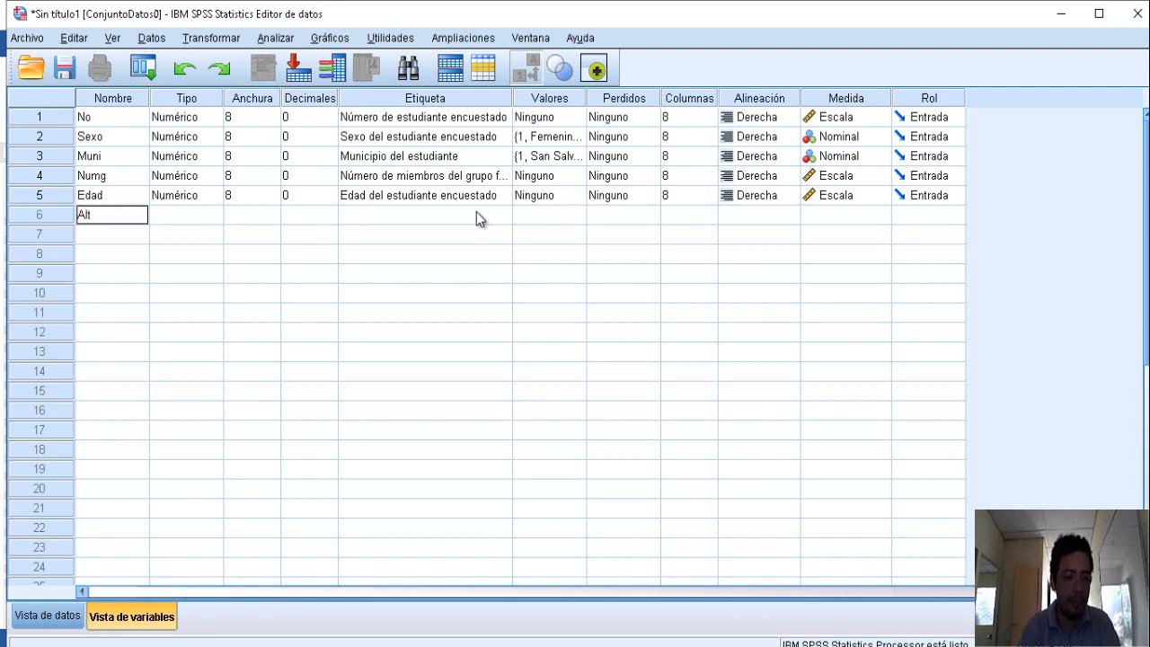
key("Tab")
- Rename the sixth variable as Altu and keep its default type, width and decimals
key("Left")
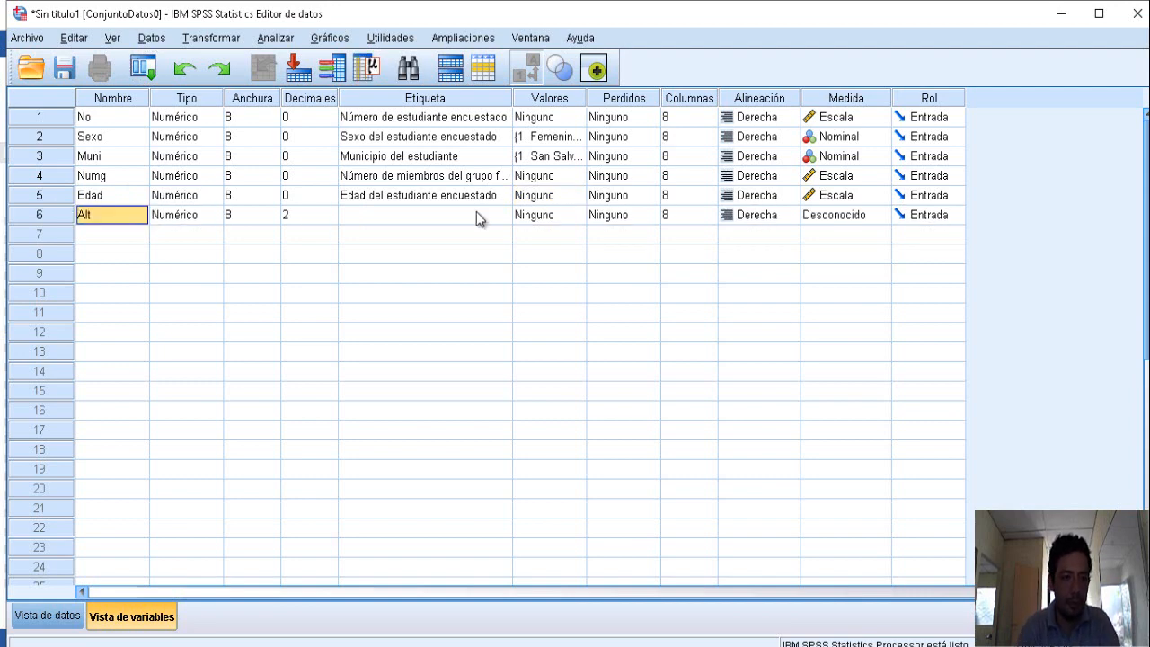
type("Al")
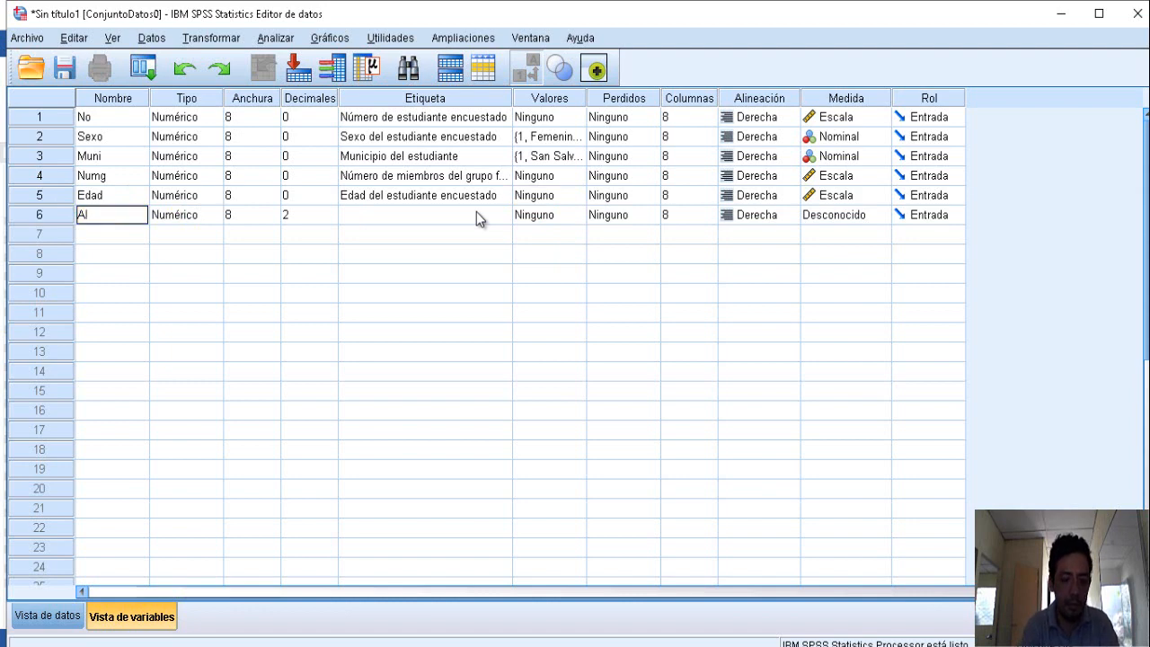
type("tu")
key("Tab")
key("Tab")
key("Tab")
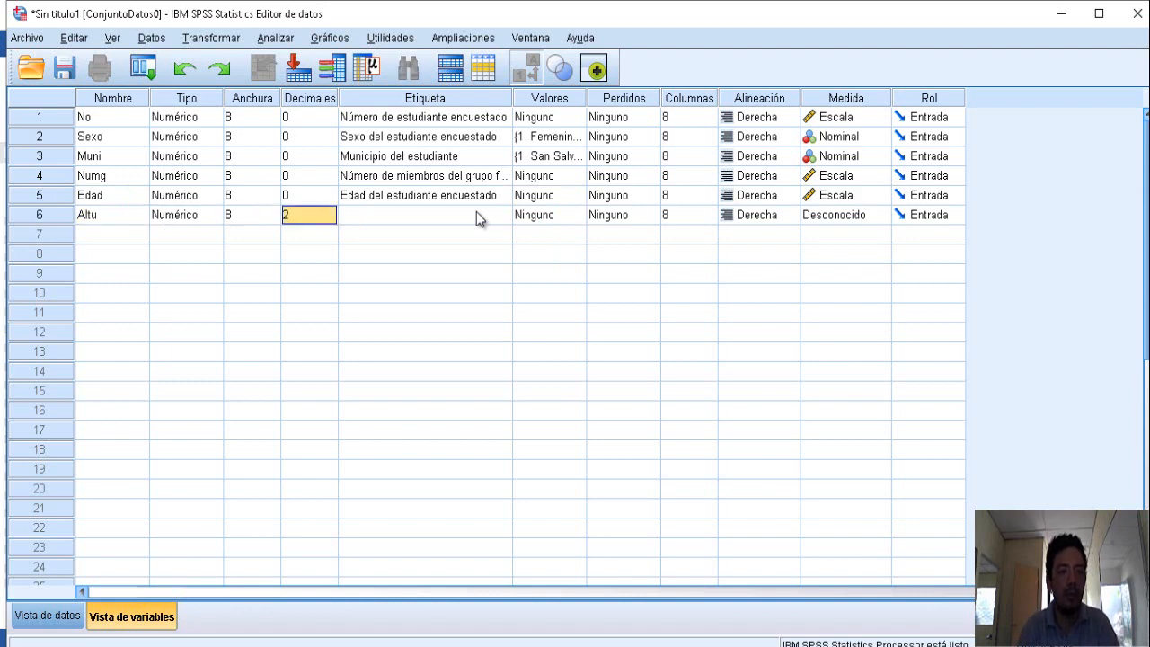
- Keep 2 decimals for the variable Altu and label it "Altura del estudiante encuestado en metros"
type("2")
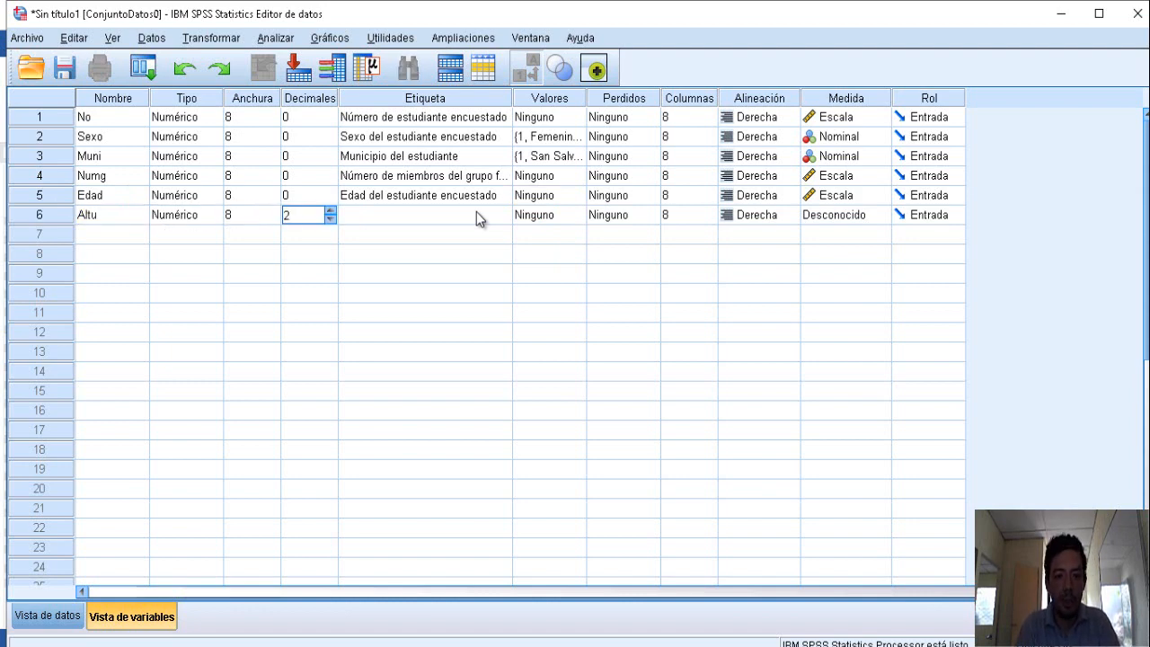
left_click(456, 211)
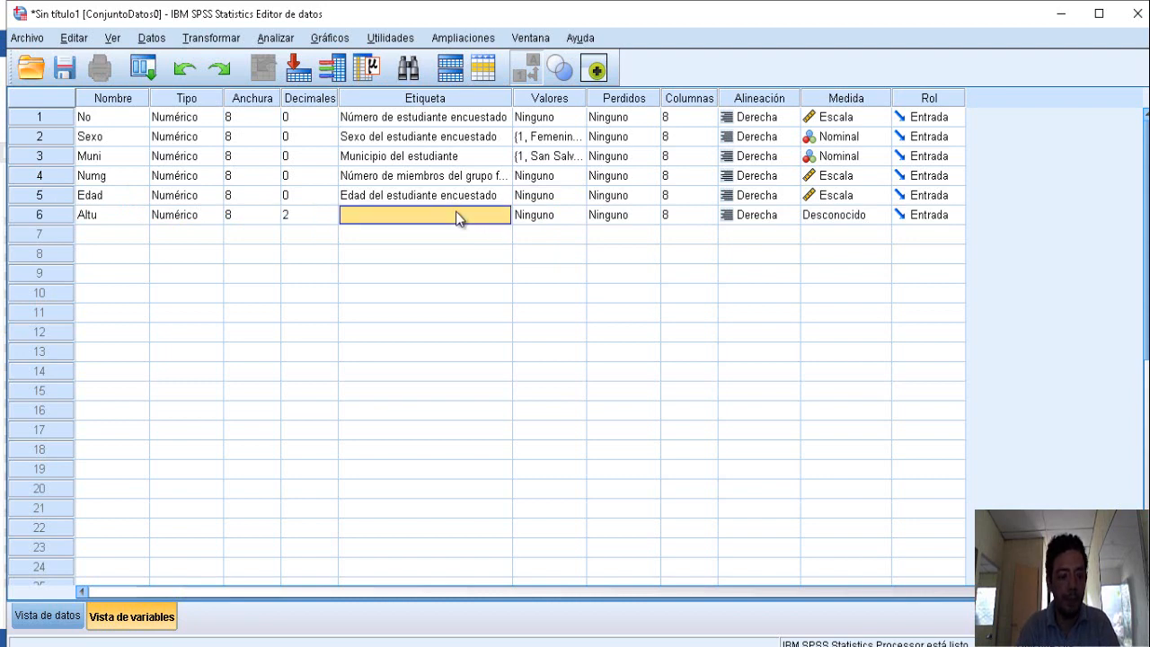
type("Al")
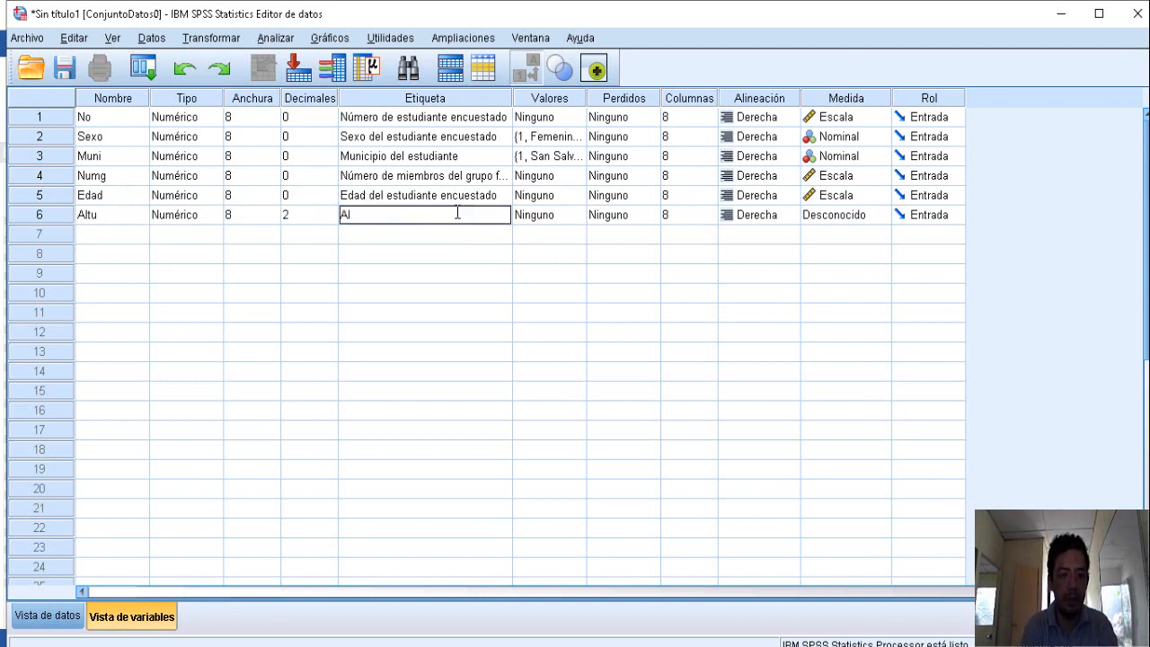
type("tura en met")
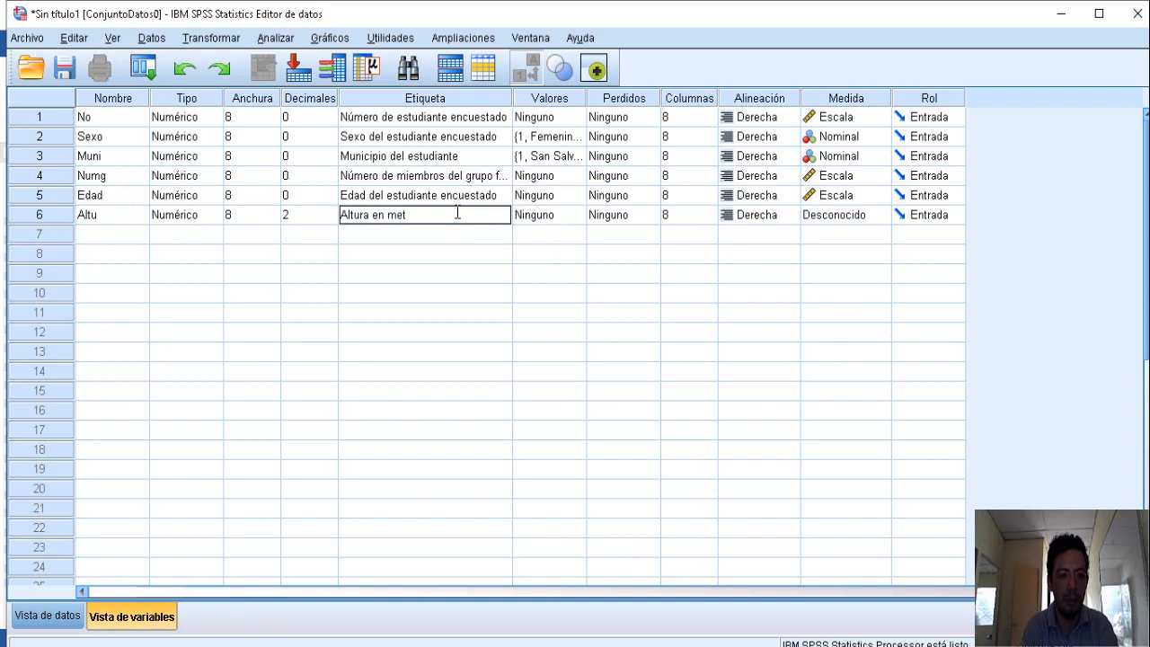
key("BackSpace")
key("BackSpace")
key("BackSpace")
key("BackSpace")
key("BackSpace")
key("BackSpace")
type("d")
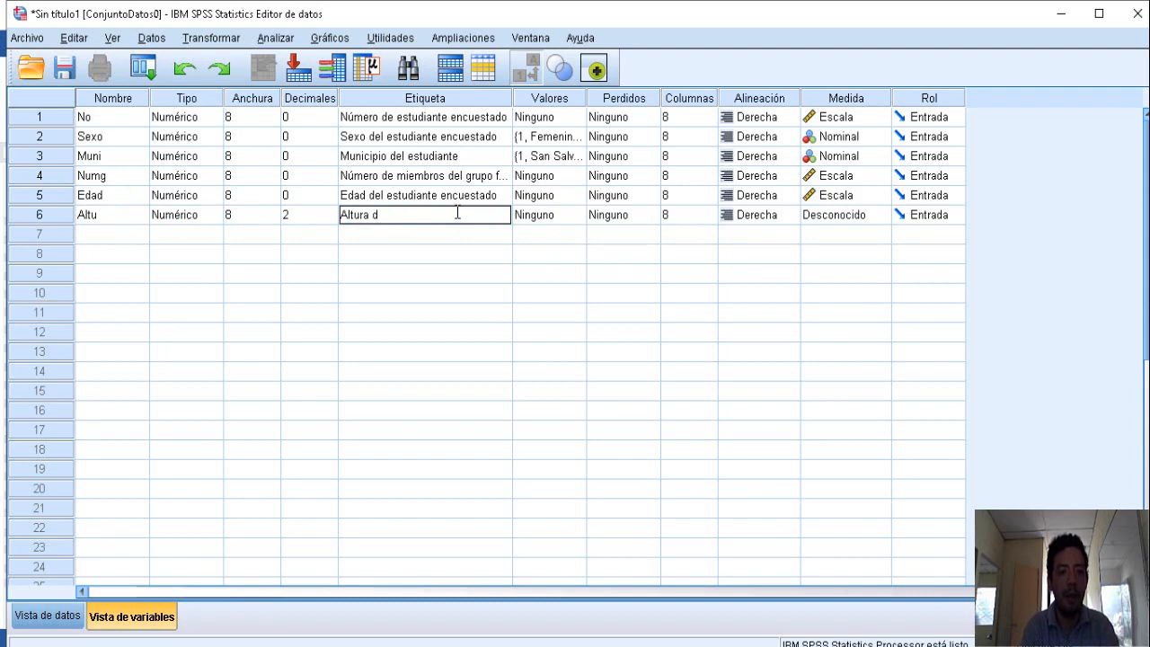
type("el")
key("BackSpace")
type("el estudainte")
key("BackSpace")
key("BackSpace")
key("BackSpace")
type("iante encue")
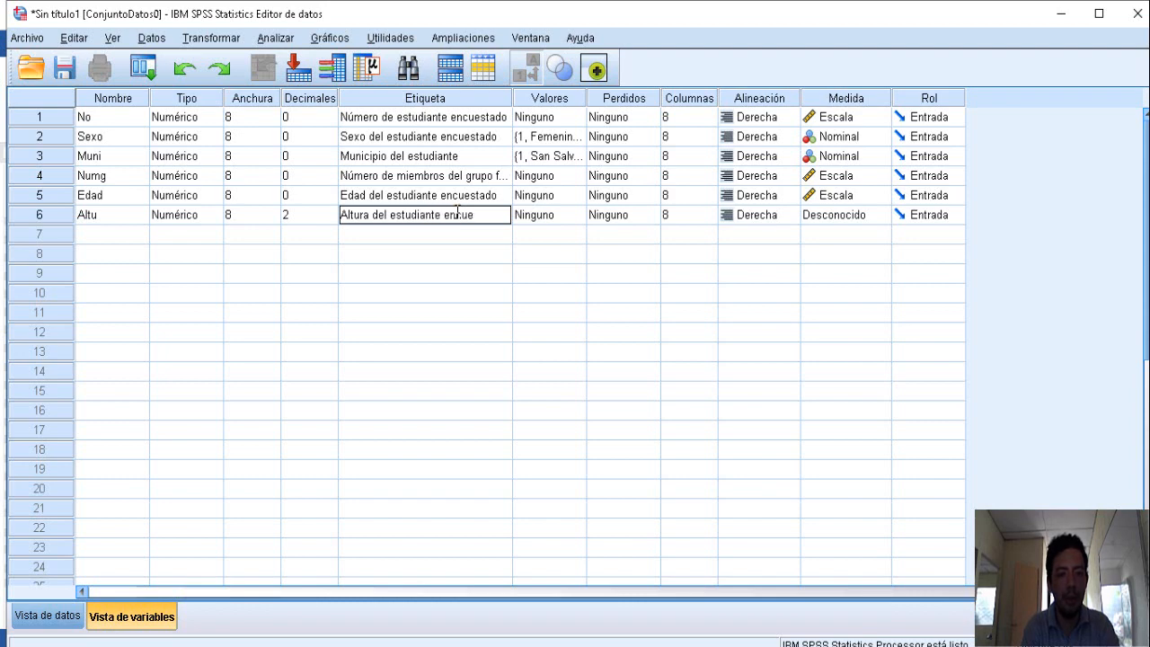
type("stado en")
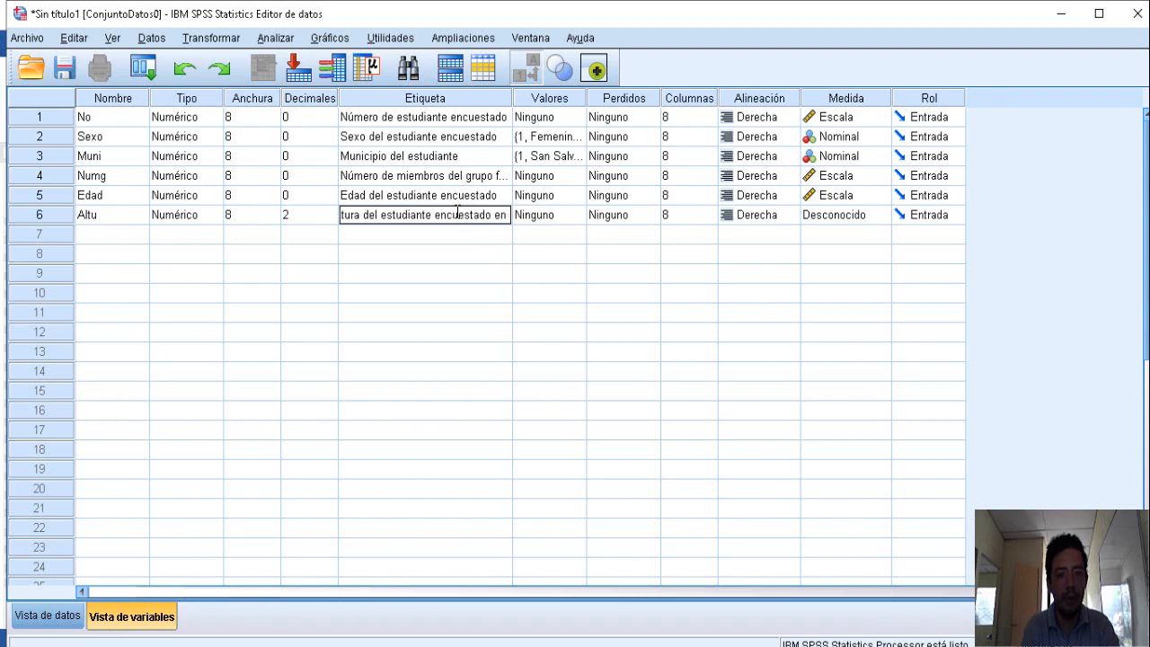
type(" metros")
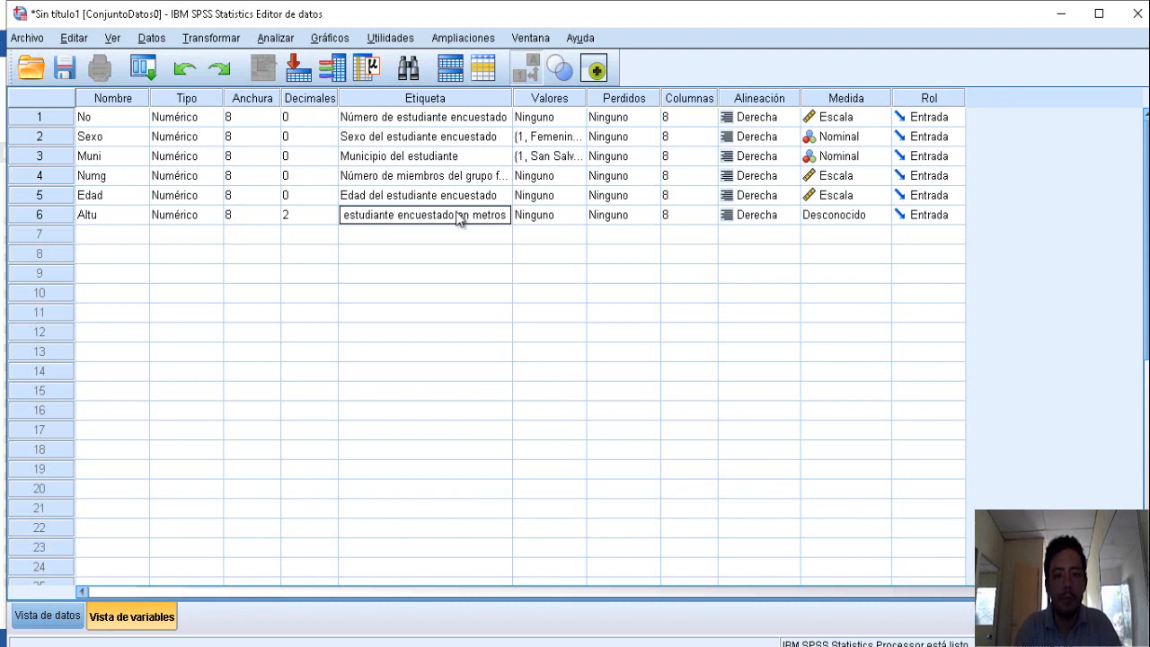
key("Tab")
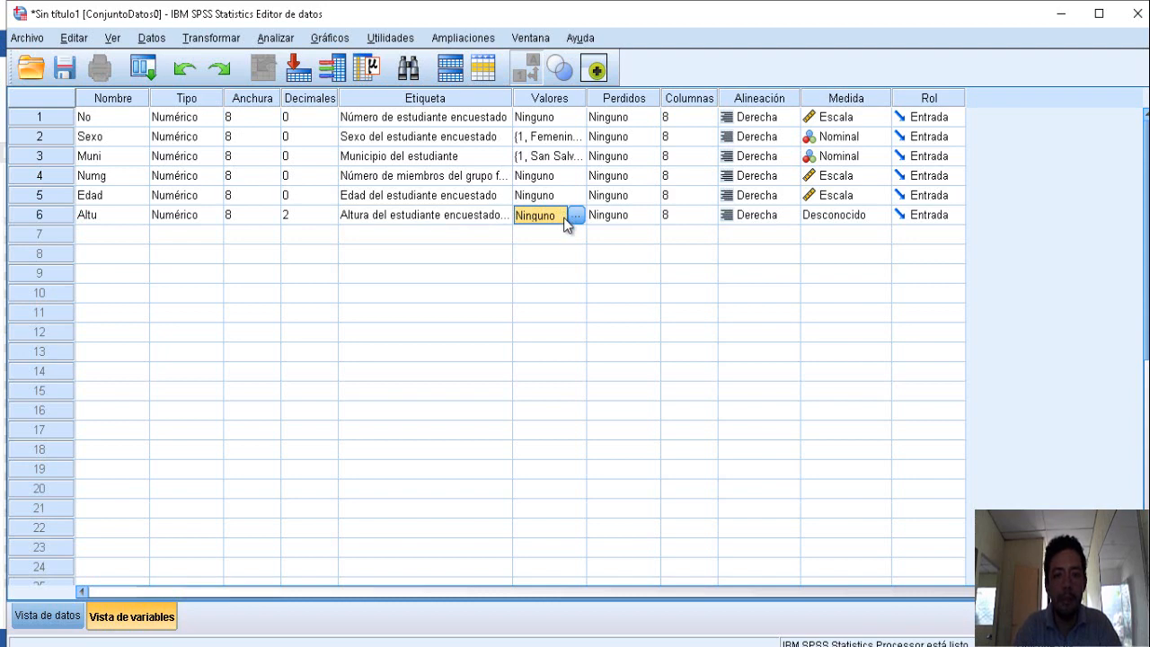
- Leave Altu without value labels or missing values and set its measurement level to Escala
key("Tab")
key("Tab")
key("Tab")
key("Tab")
key("Tab")
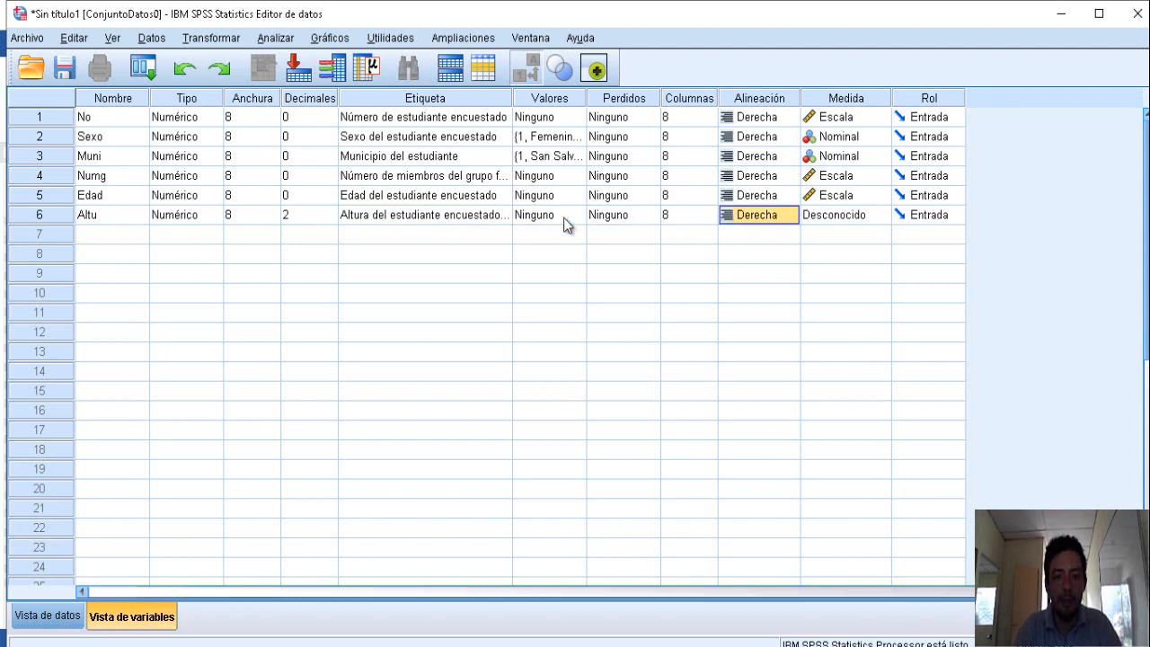
left_click(838, 218)
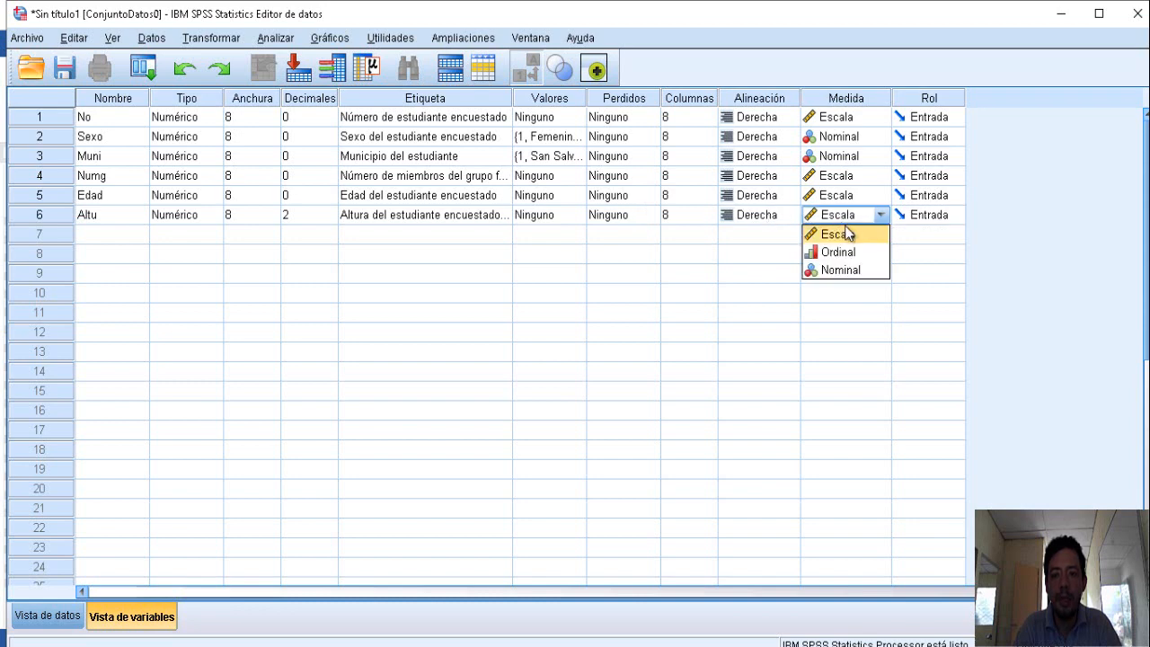
left_click(848, 234)
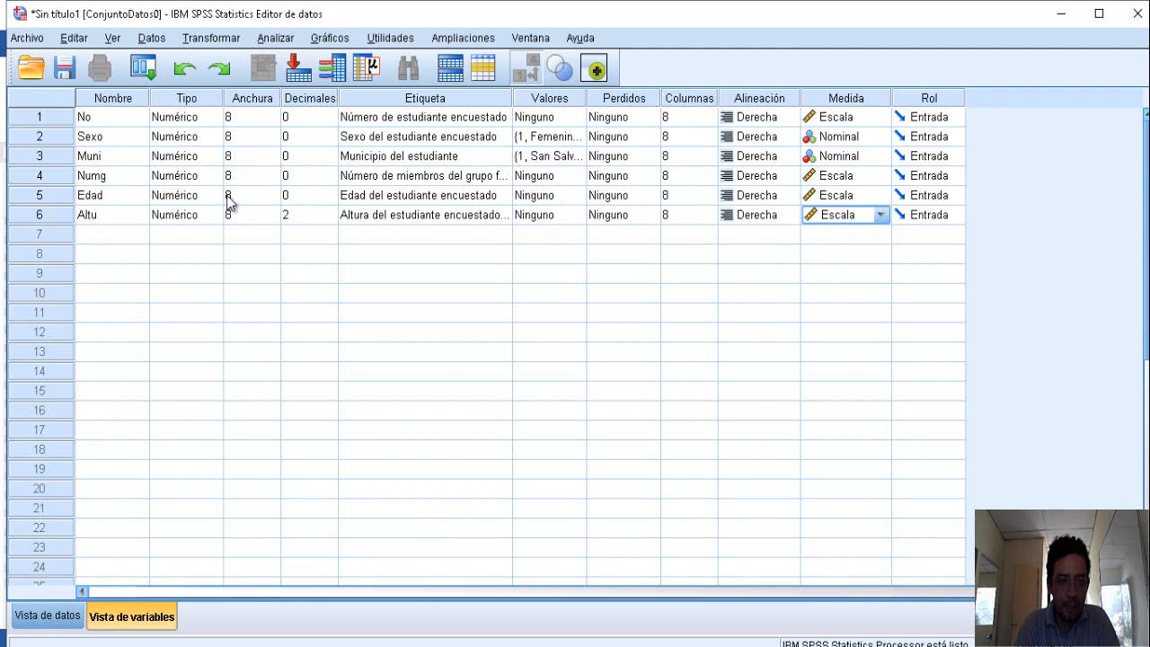
- Review the student sample table in Word, return to the untitled SPSS data set and show its data view
left_click(629, 645)
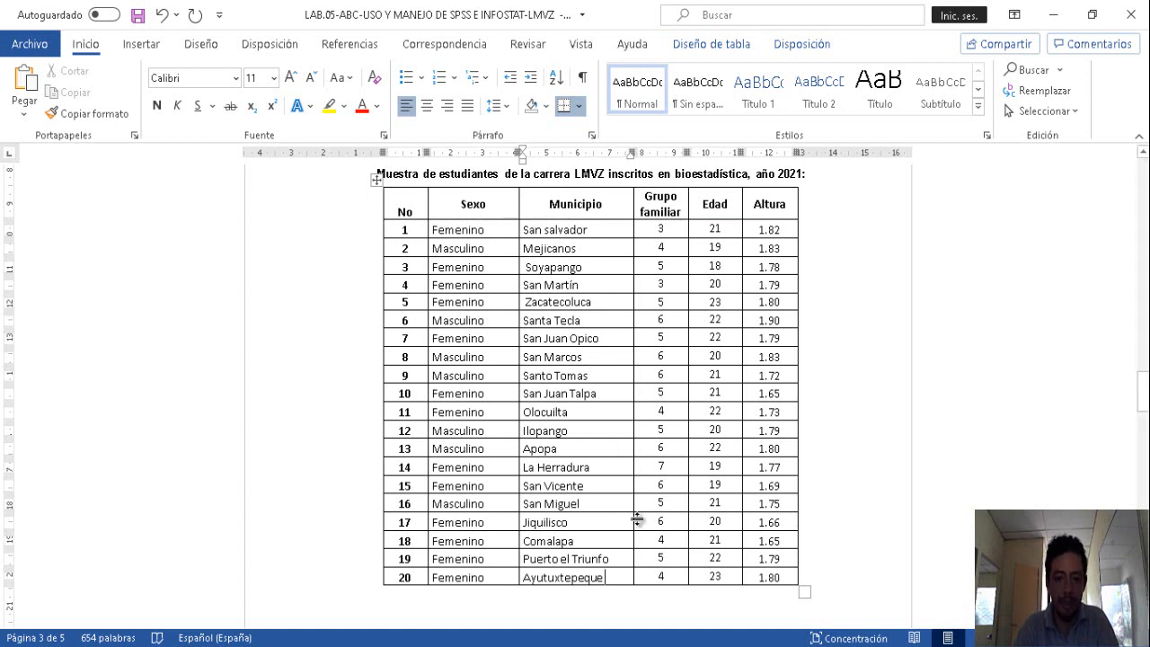
left_click(634, 643)
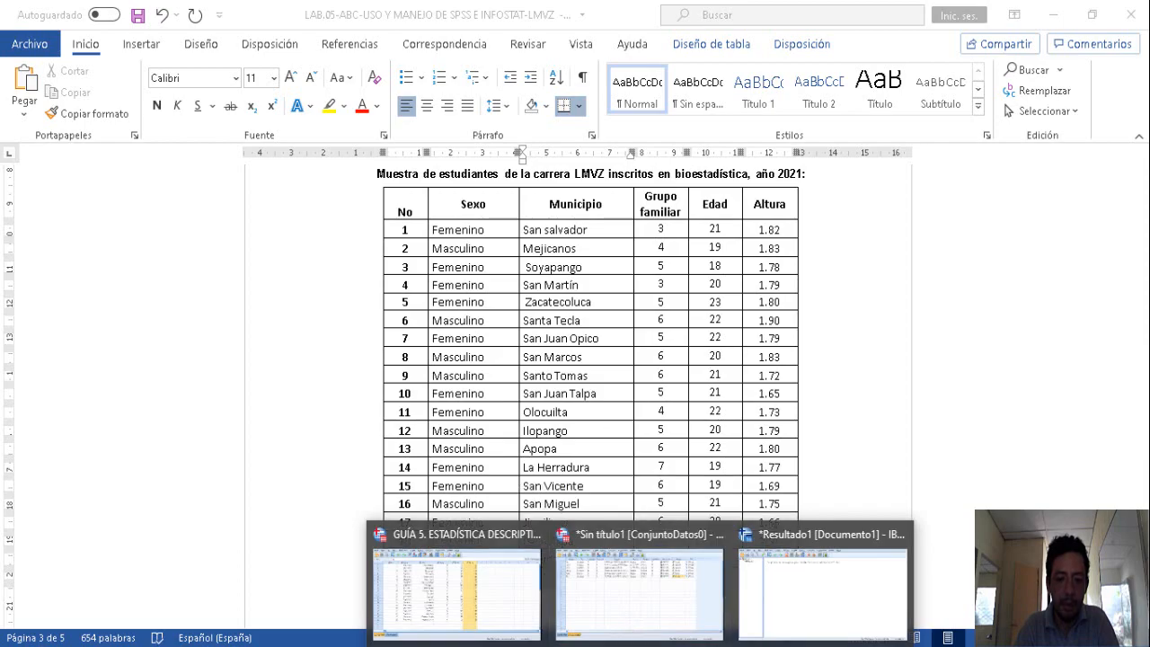
left_click(633, 619)
left_click(47, 617)
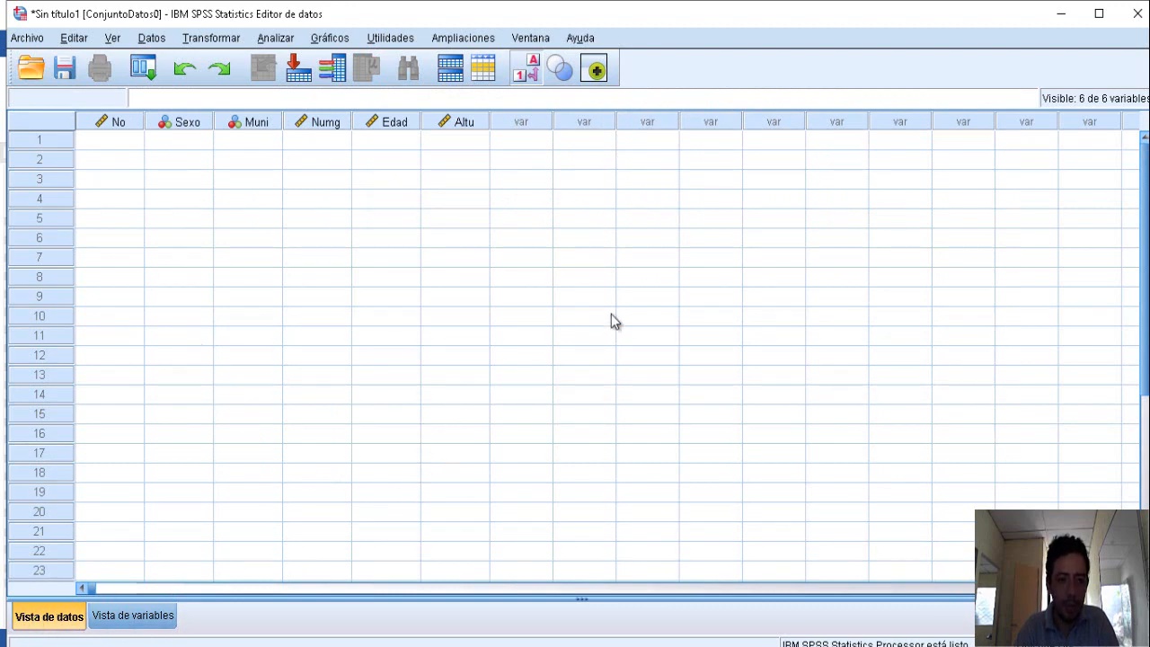
- Check the No column of the Word sample table and enter 1 as No for the first case in SPSS
left_click(663, 645)
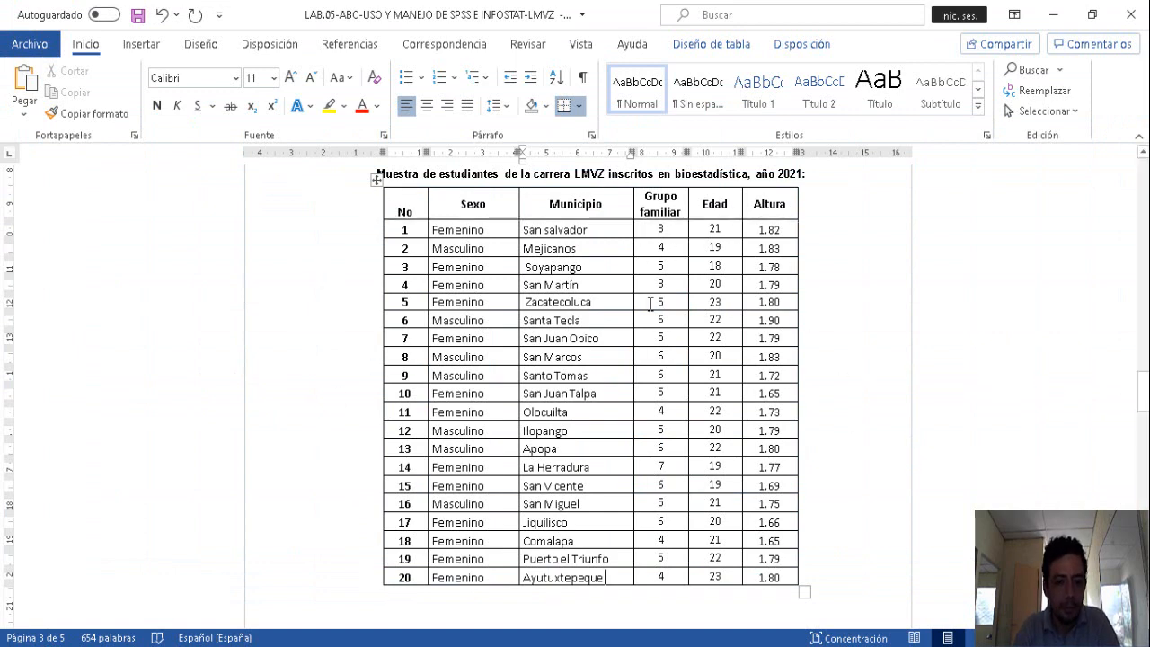
key("alt+Tab")
left_click(122, 142)
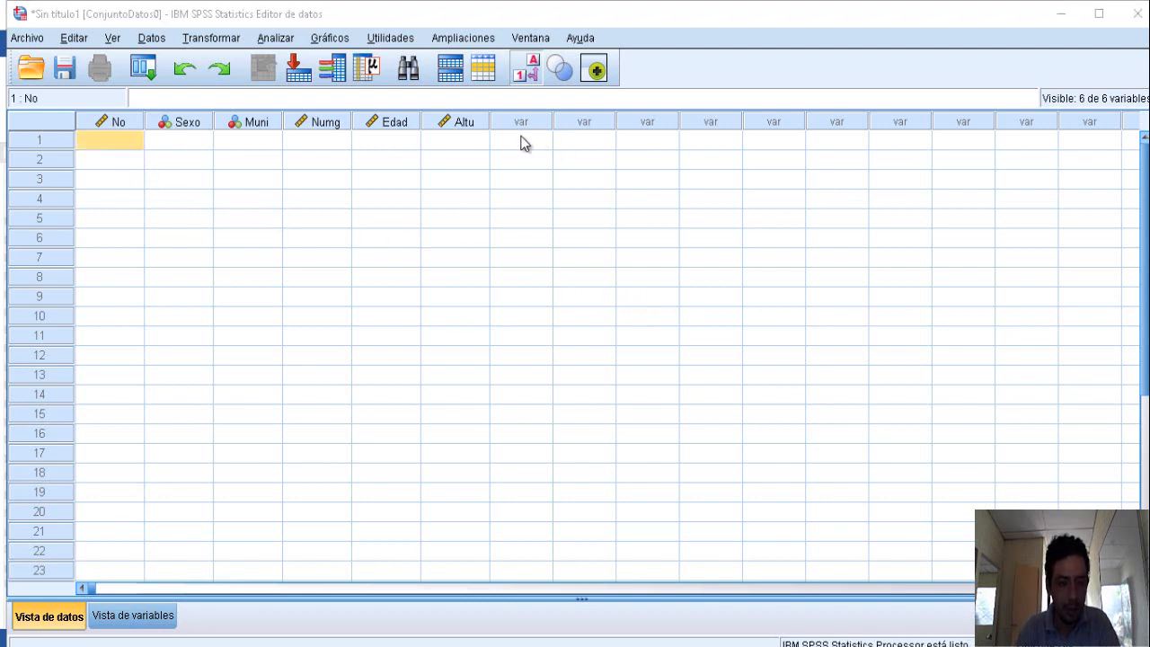
key("alt+Tab")
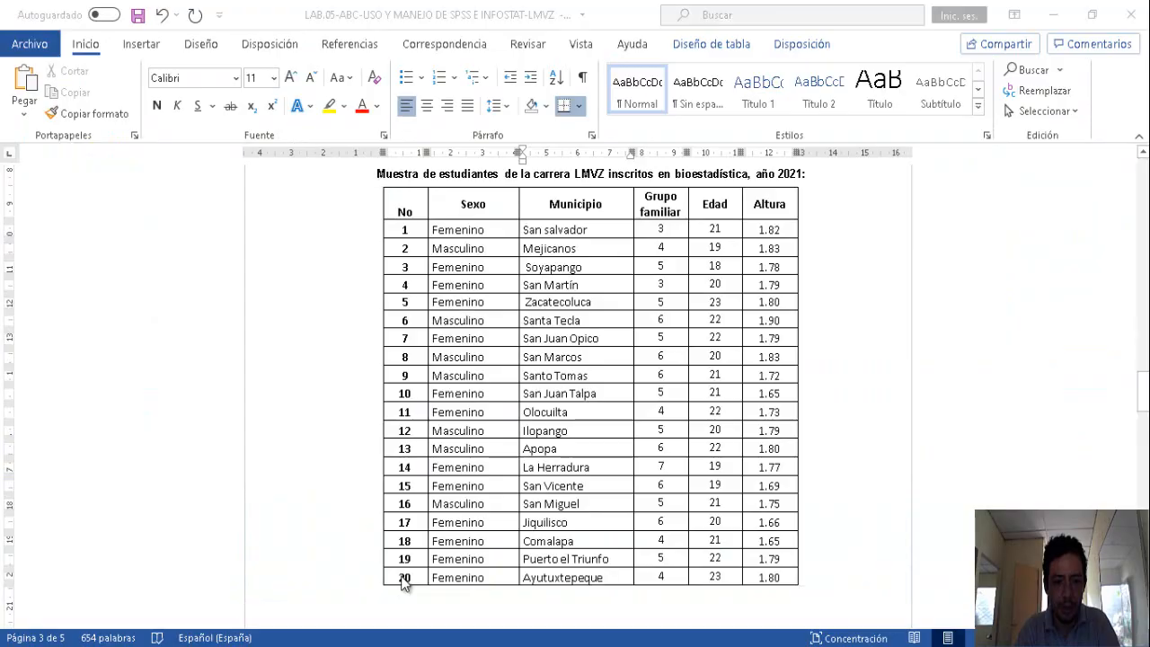
key("alt+Tab")
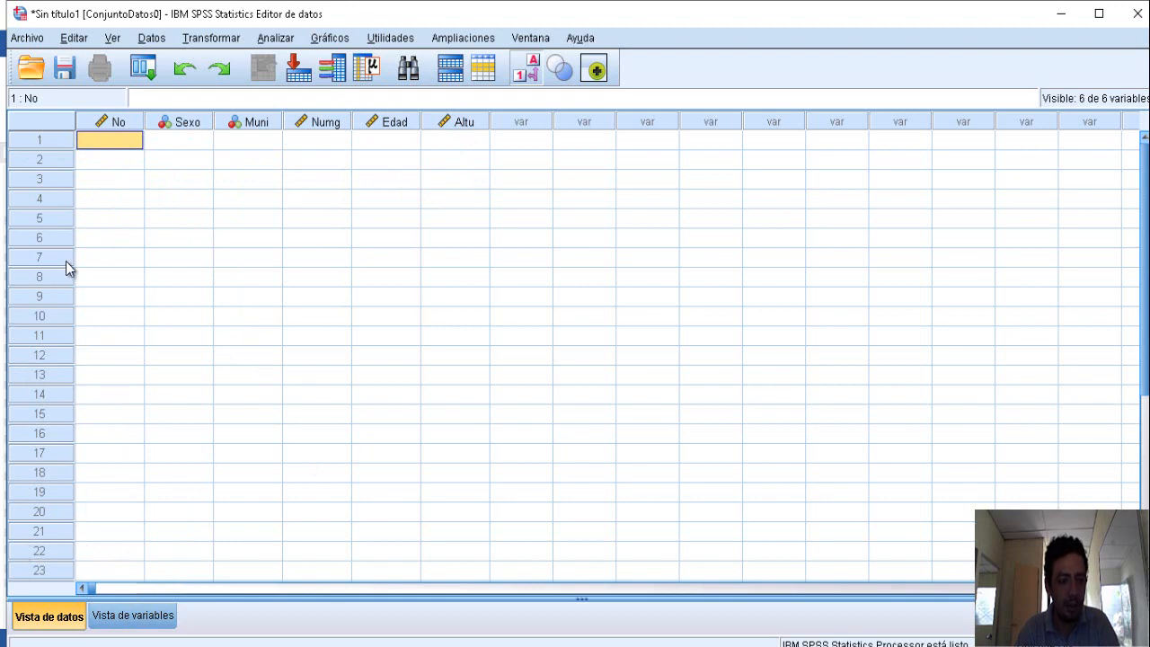
key("alt+Tab")
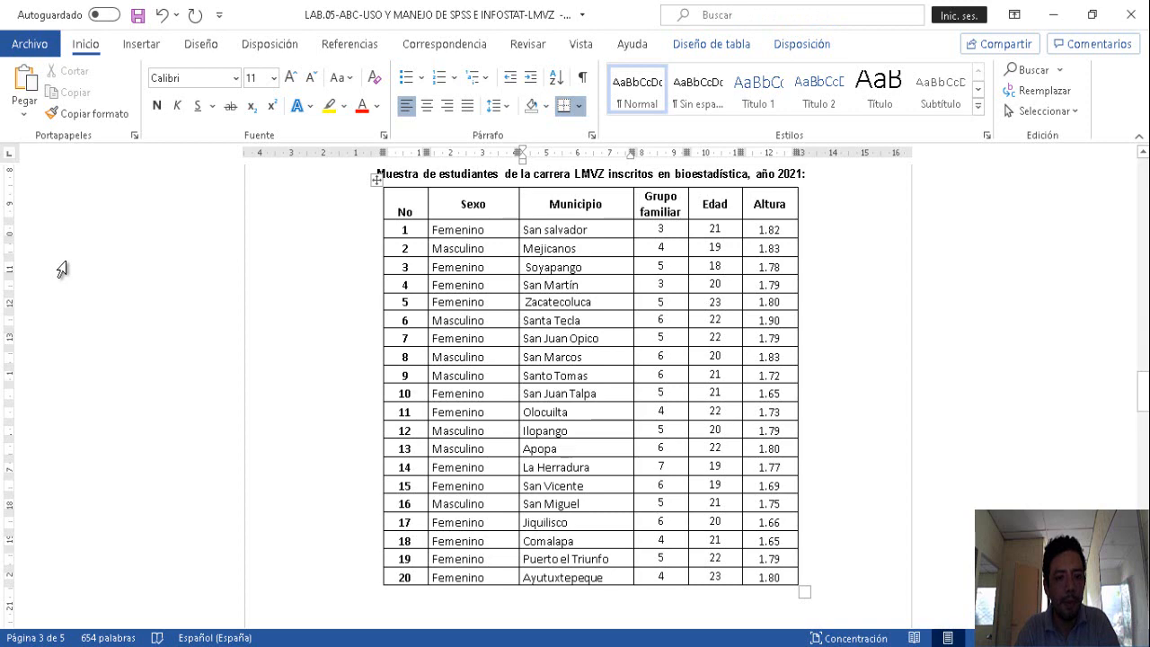
key("alt+Tab")
type("1")
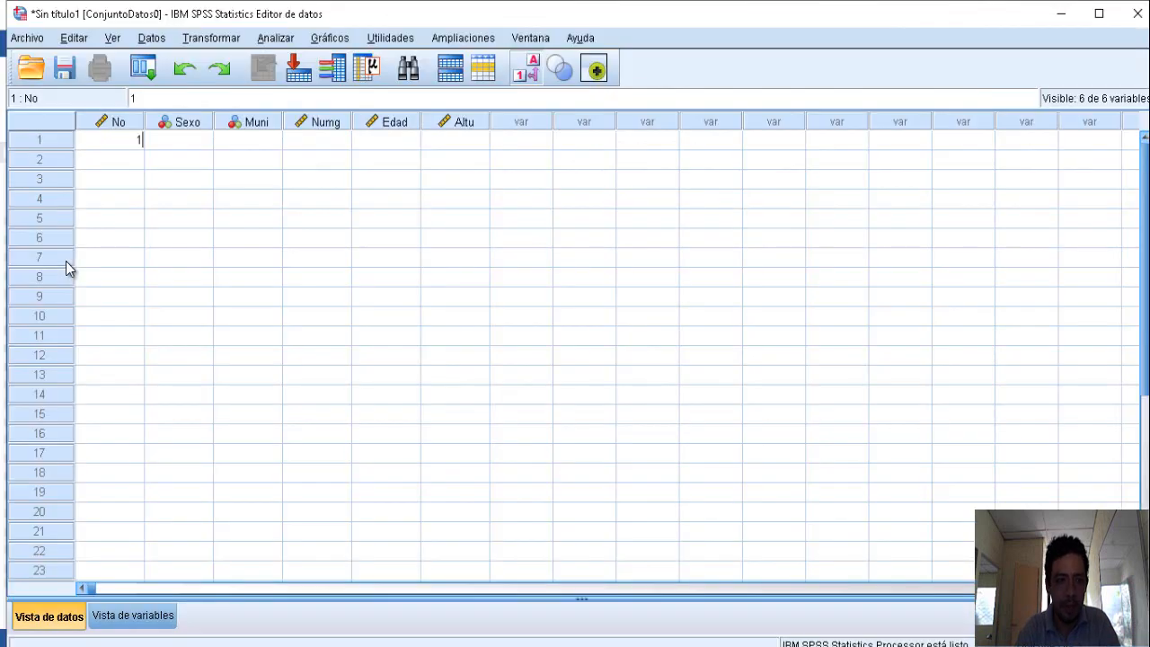
type("1")
key("Tab")
- Set Sexo of the first case to Femenino, with value labels displayed in the data view
key("alt+Tab")
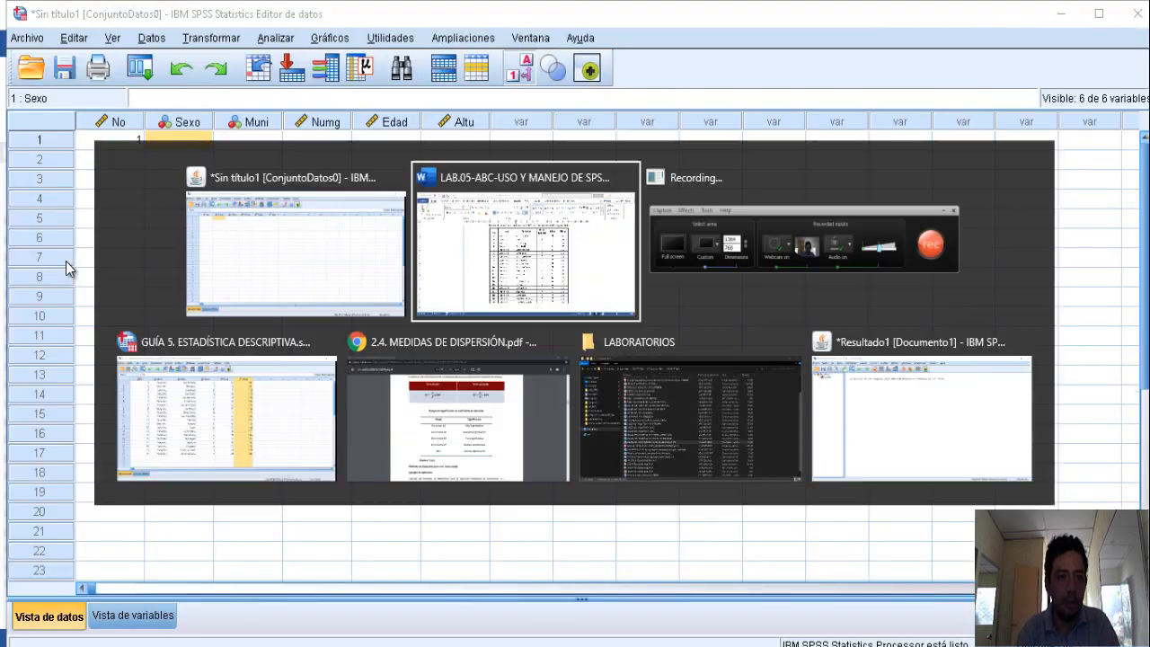
key("alt+Tab")
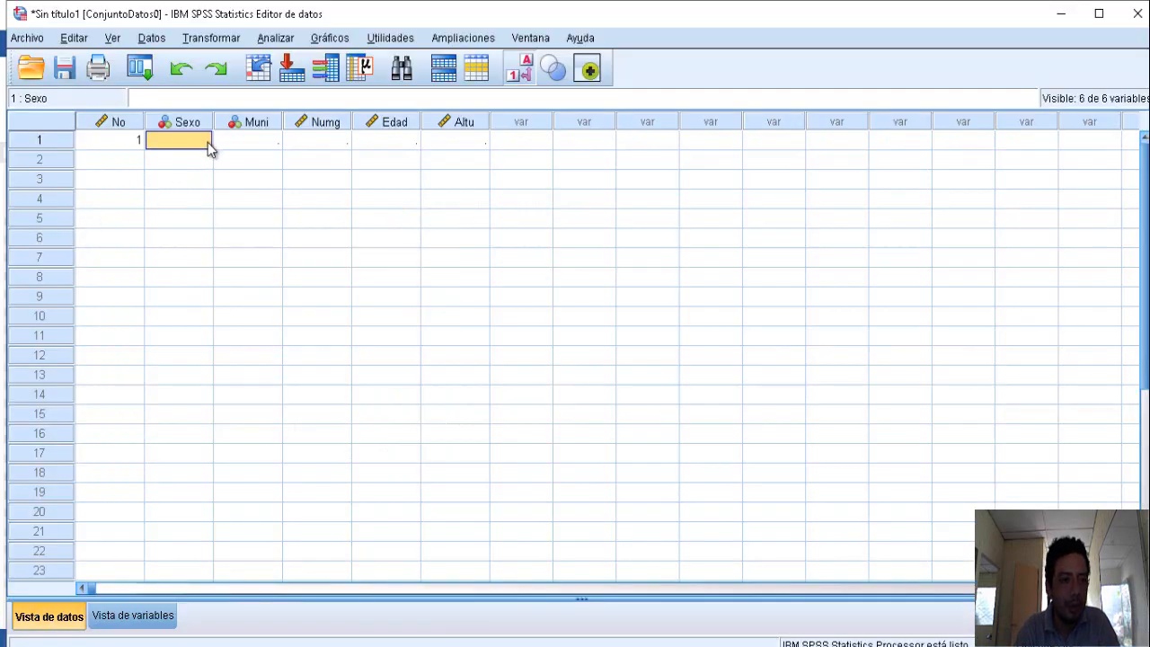
left_click(526, 71)
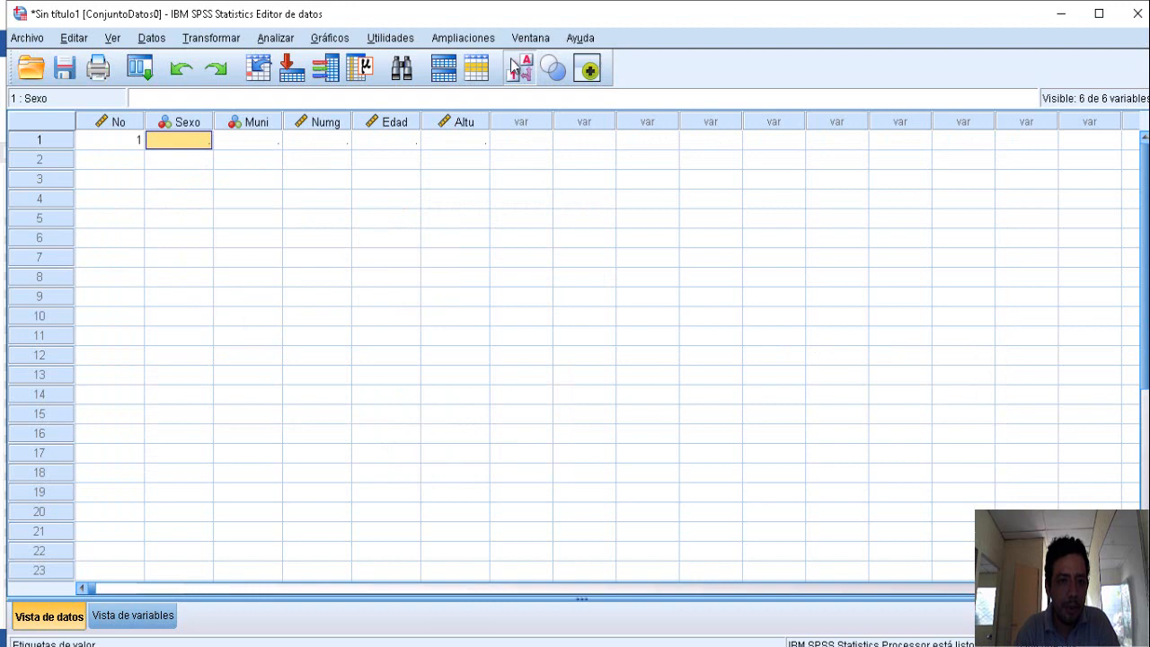
double_click(207, 141)
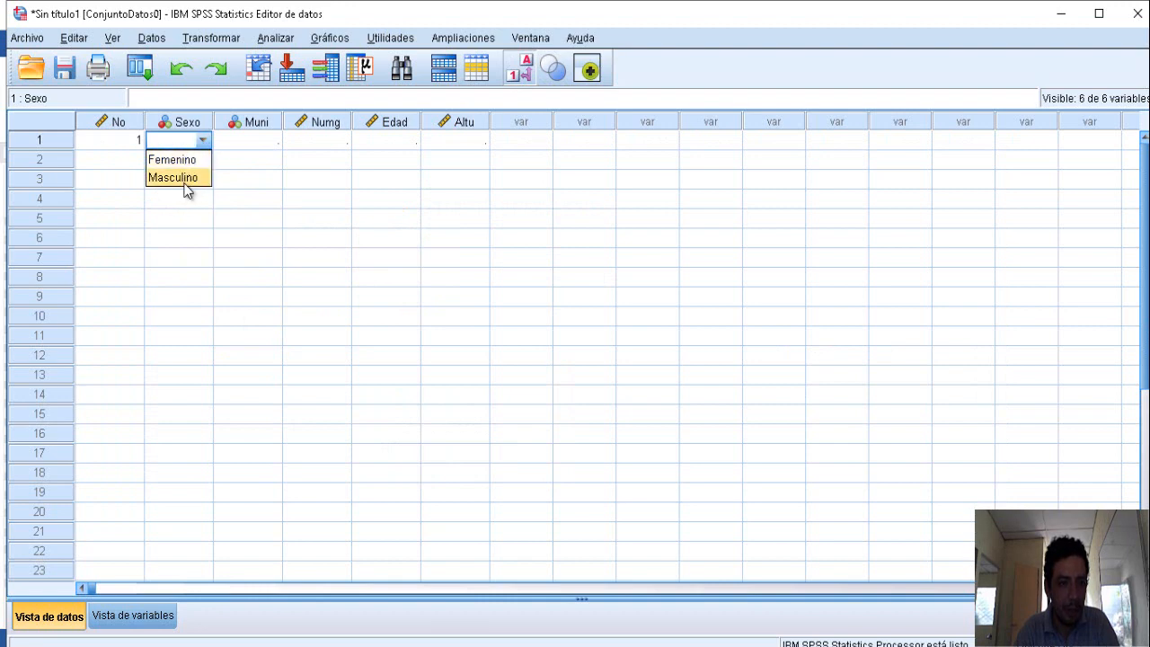
left_click(190, 162)
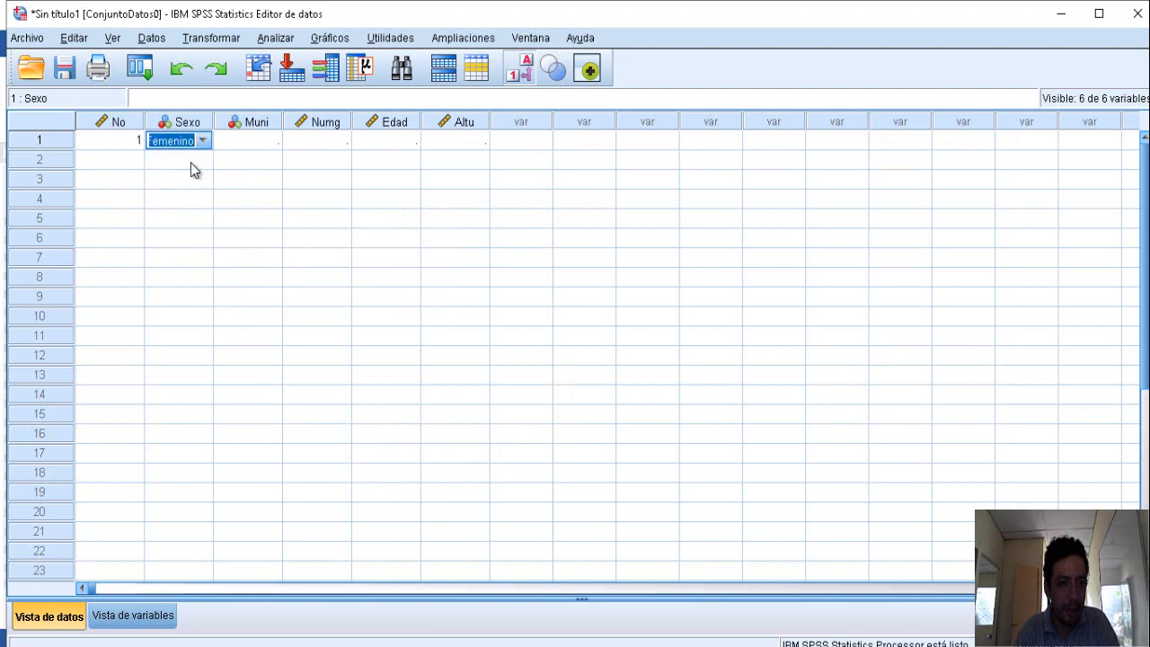
key("Tab")
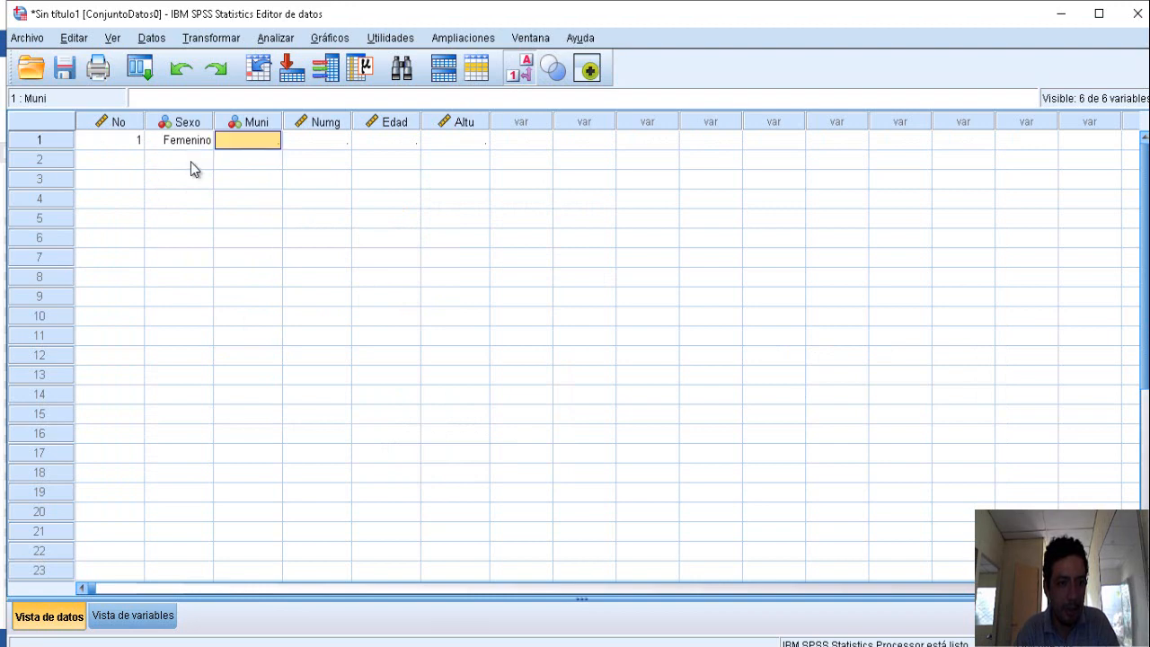
- Check the first student's municipality in the Word table and set Muni of the first case to San Salvador in SPSS
key("alt+Tab")
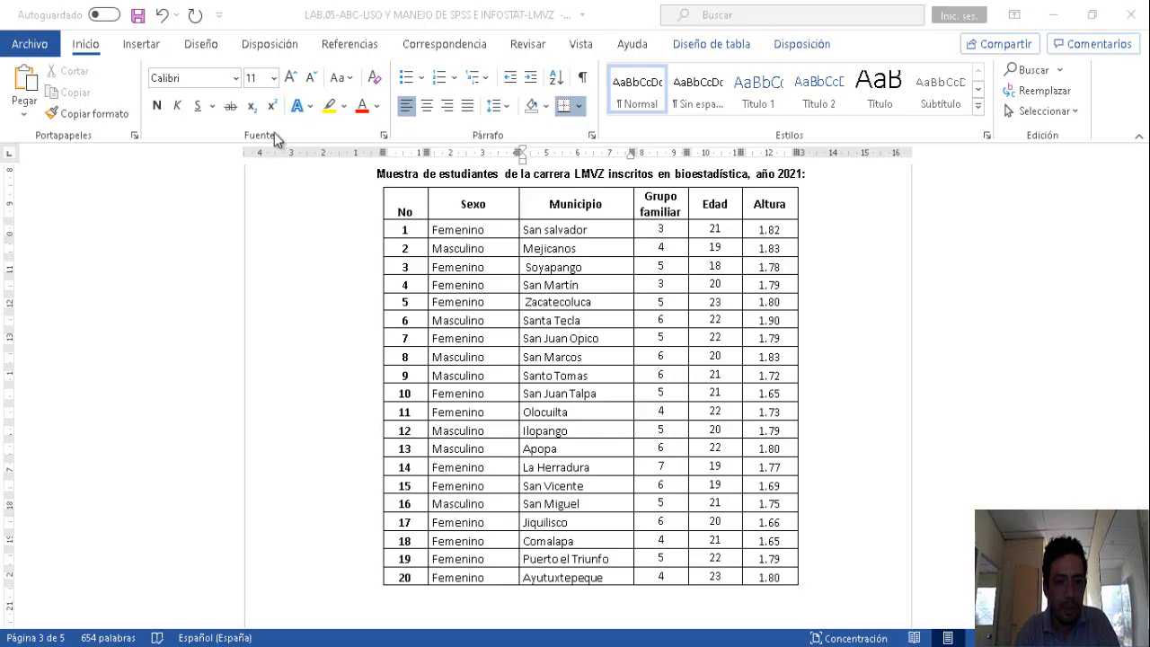
key("alt+Tab")
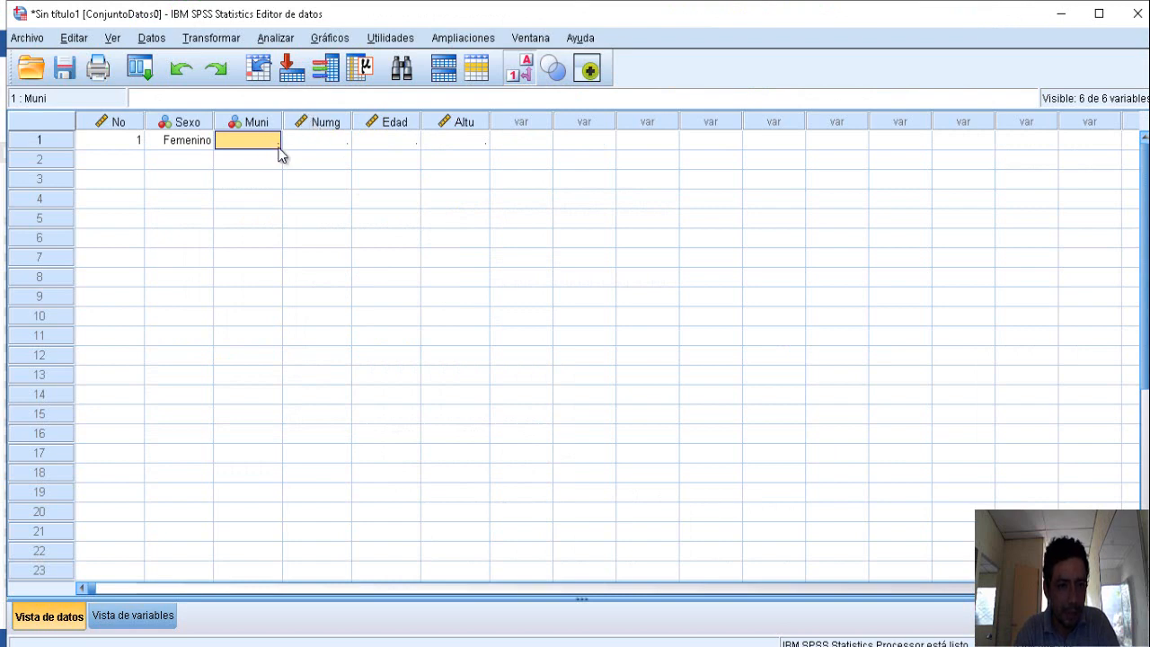
left_click(276, 141)
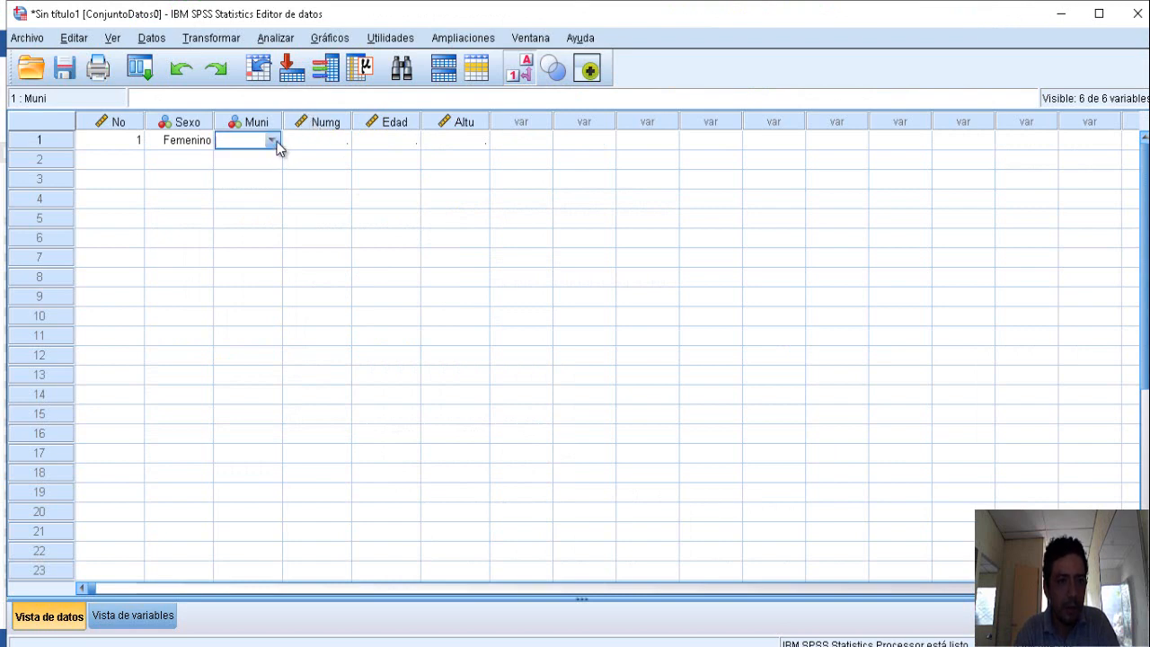
left_click(273, 141)
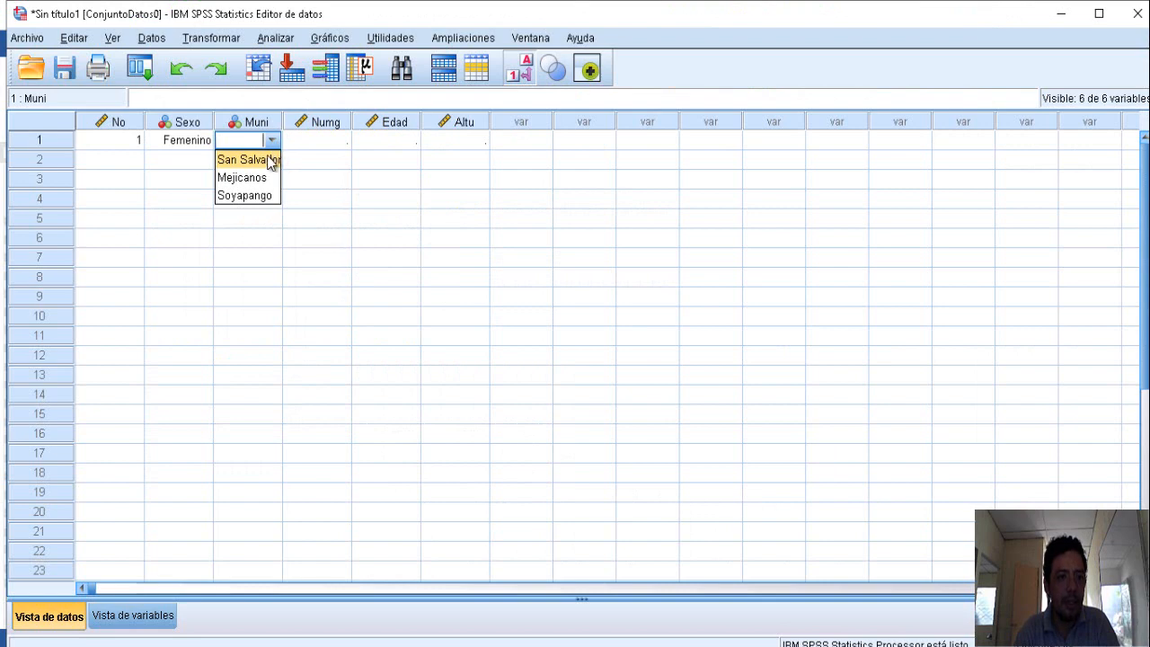
left_click(262, 160)
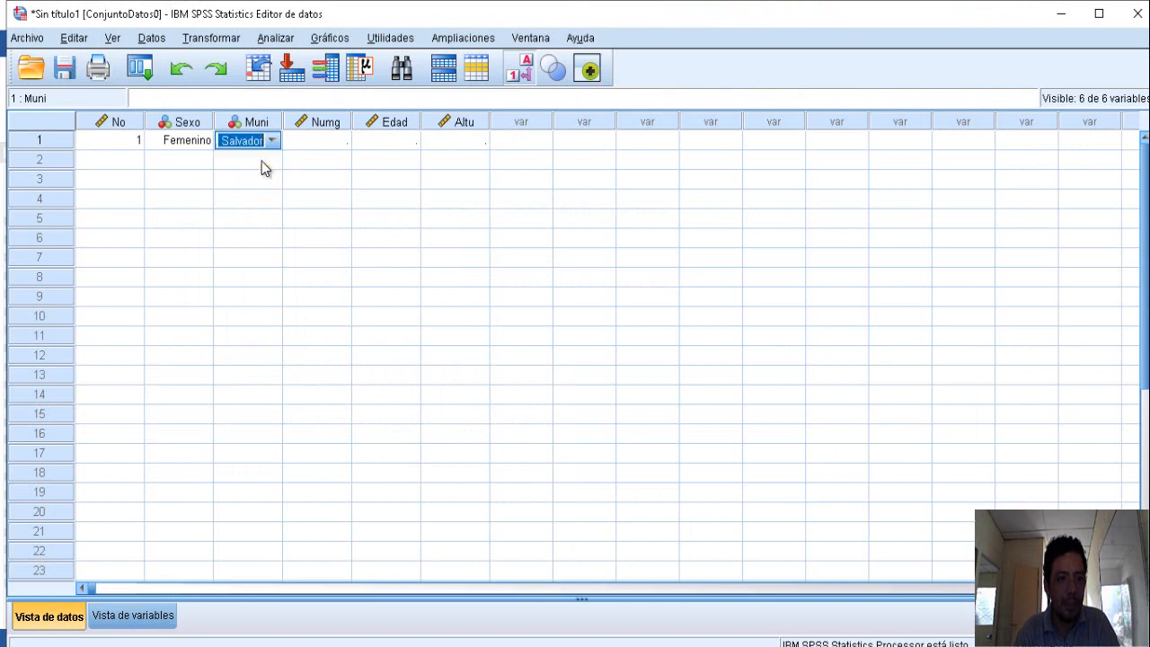
- Check the first student's family group size in the Word table and enter 3 as Numg of the first case in SPSS
left_click(321, 146)
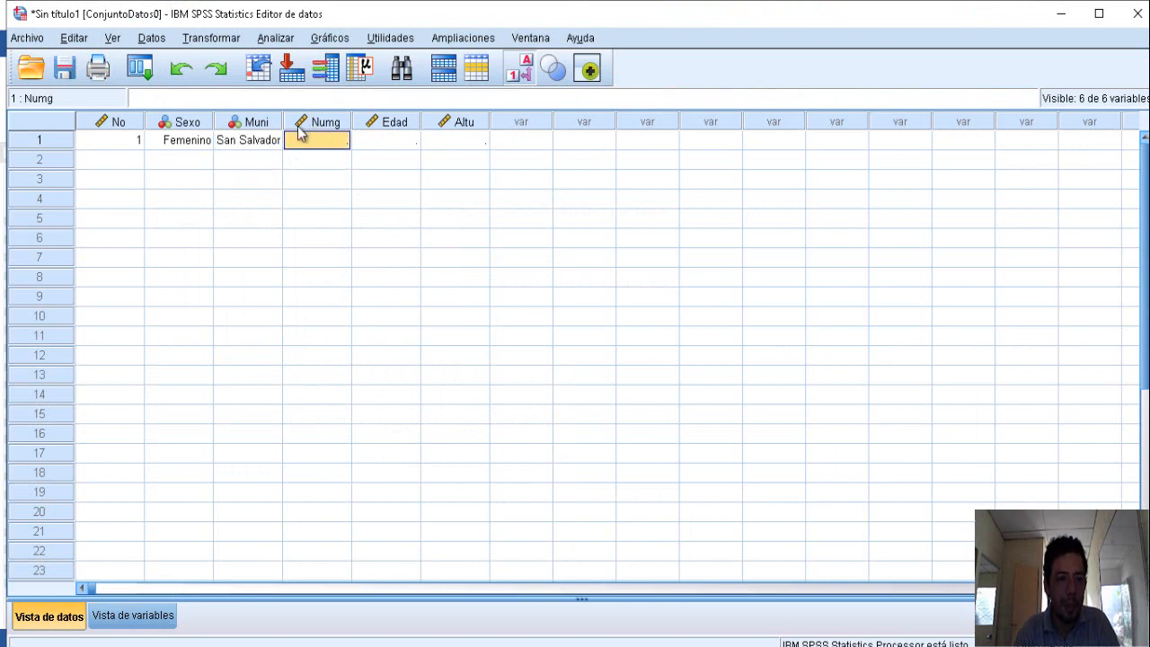
mouse_move(300, 123)
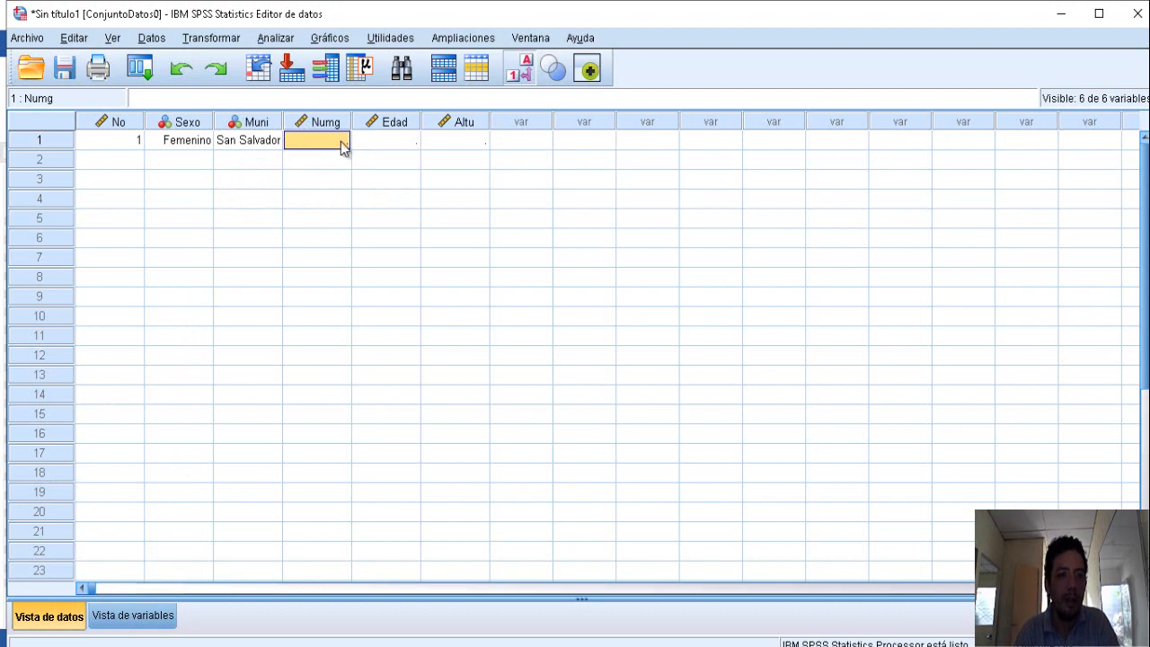
key("alt+Tab")
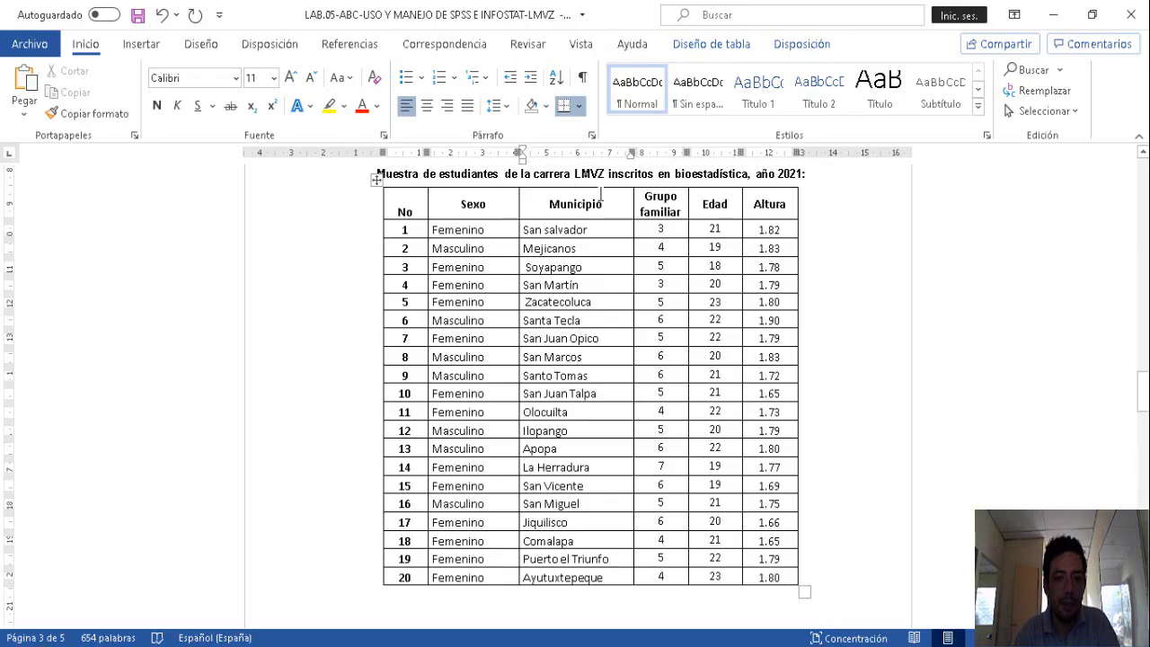
key("alt+Tab")
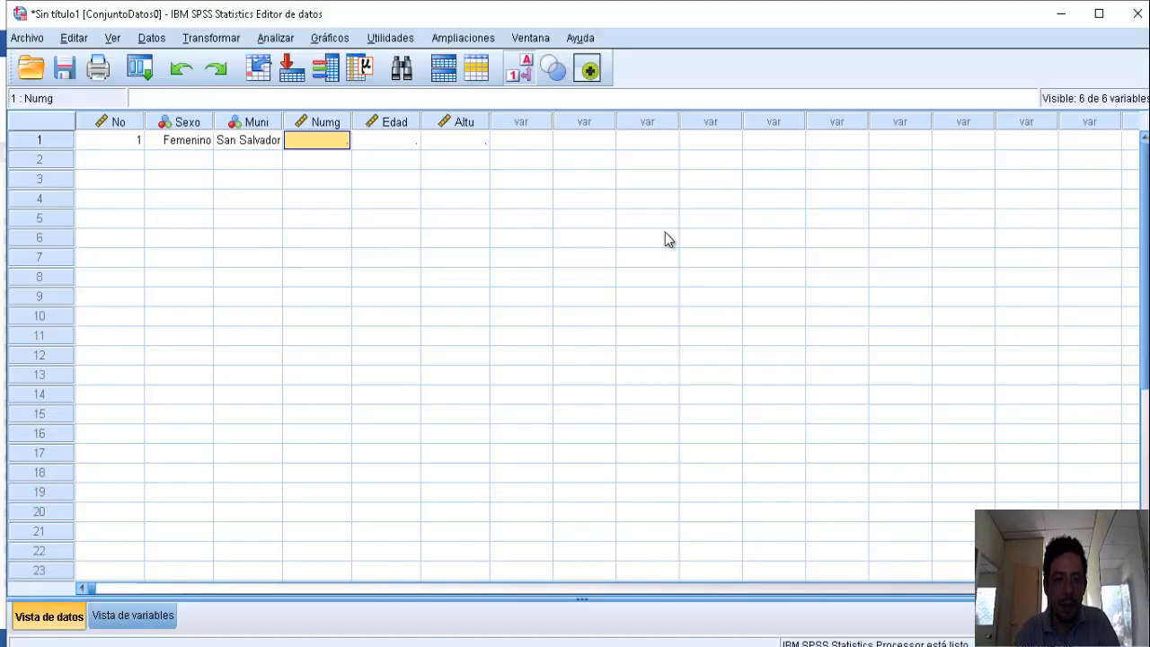
type("3")
key("Tab")
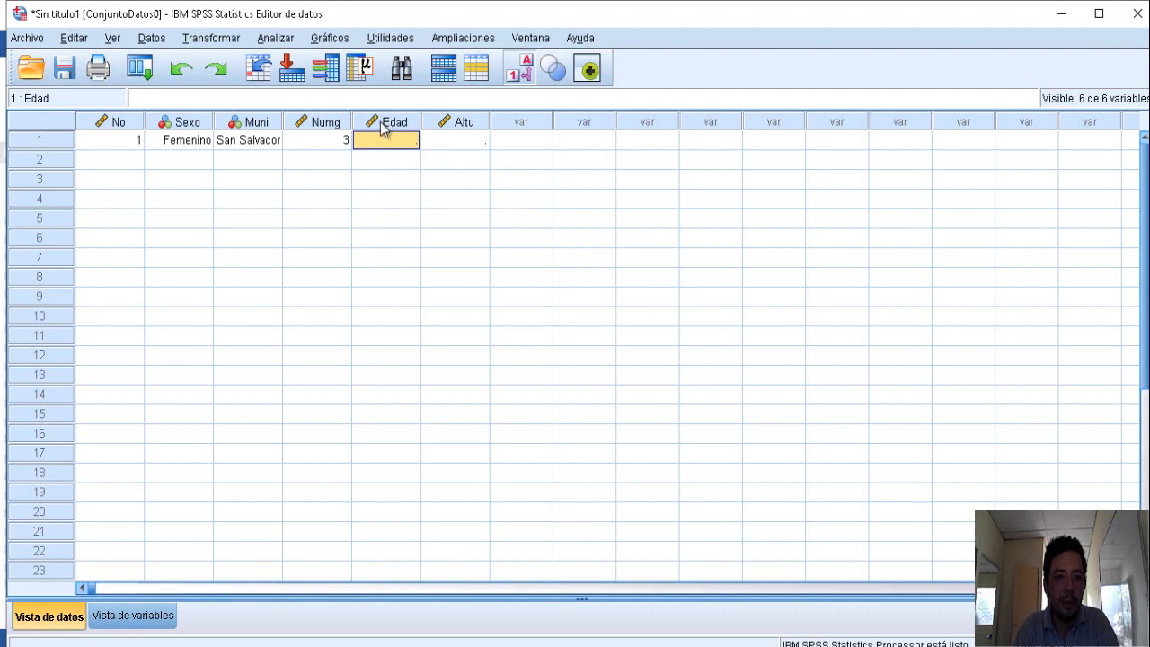
- Check the first student's age in the Word table and enter 21 as Edad of the first case in SPSS
mouse_move(382, 129)
key("alt+Tab")
key("alt+Tab")
type("21")
key("Tab")
- Check the first student's height in the Word table and enter 1.83 as Altu of the first case in SPSS
key("alt+Tab")
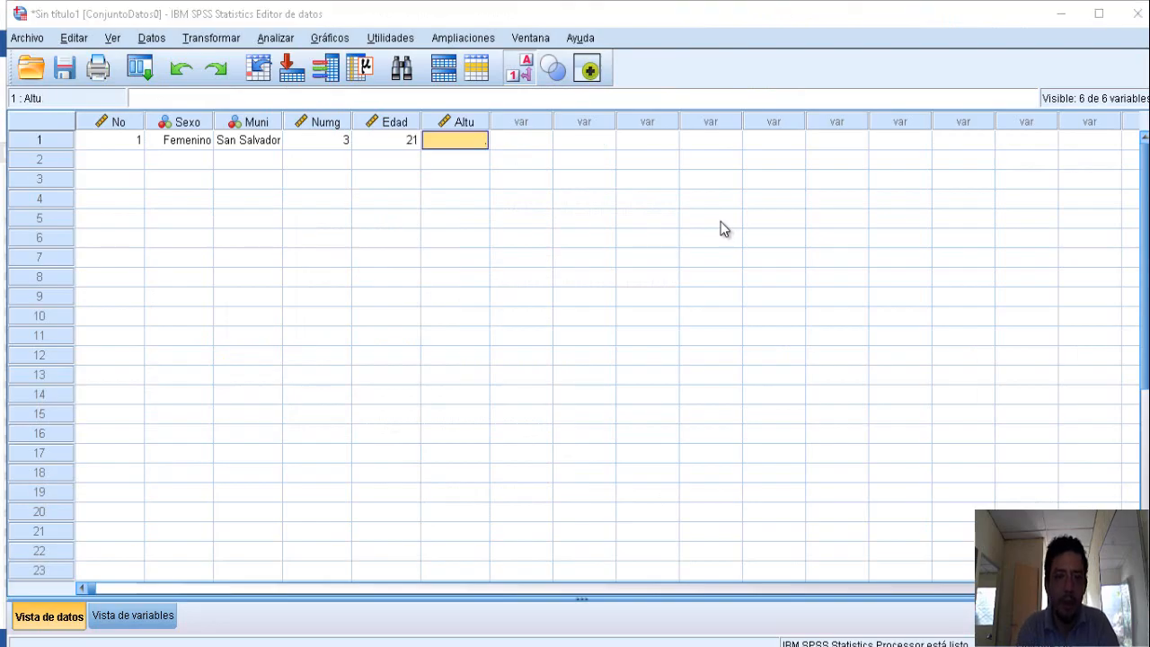
key("alt+Tab")
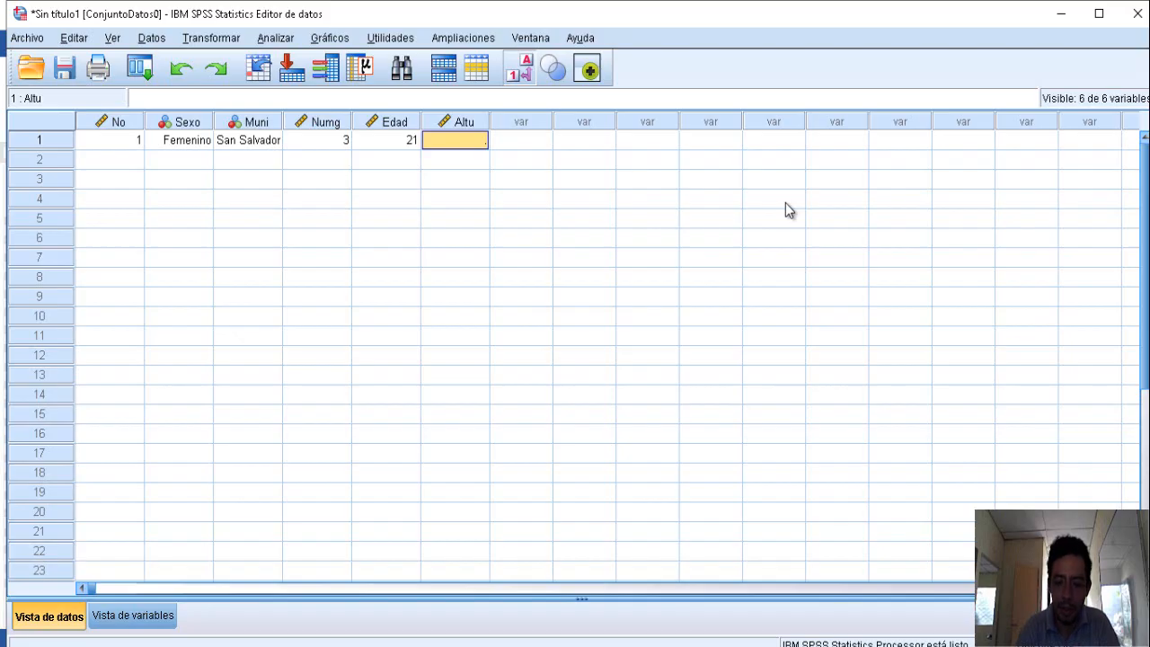
type("1.83")
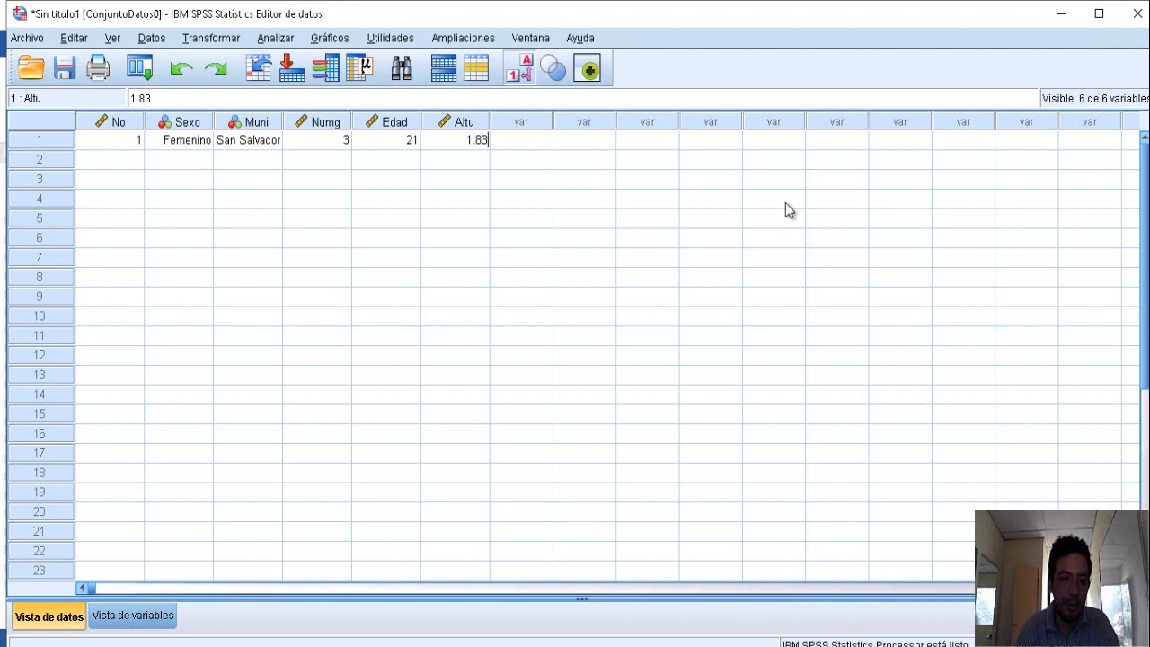
key("Return")
- Check the second student in the Word table, then enter 2 as No and set Sexo to Masculino for the second case in SPSS
left_click(99, 160)
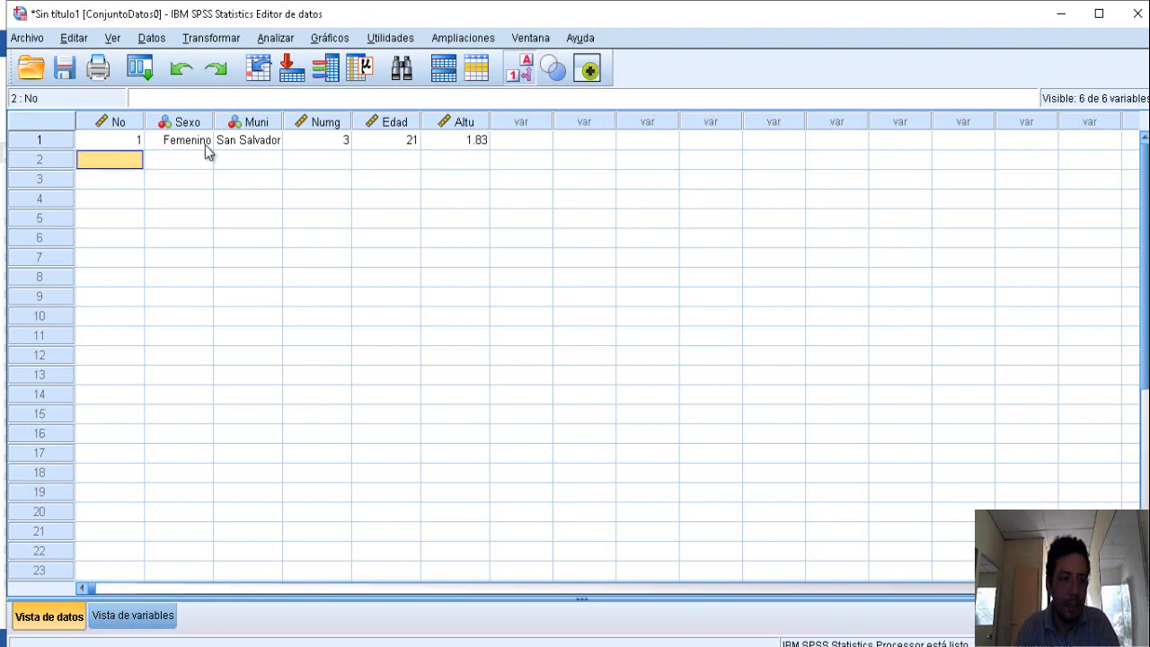
key("alt+Tab")
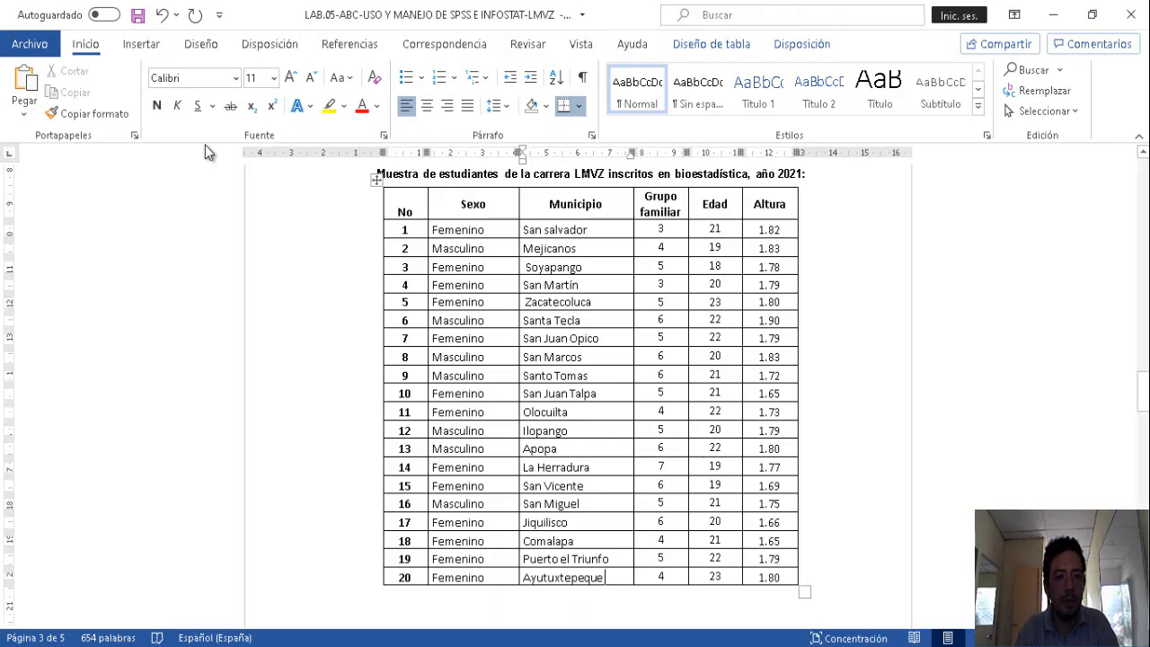
key("alt+Tab")
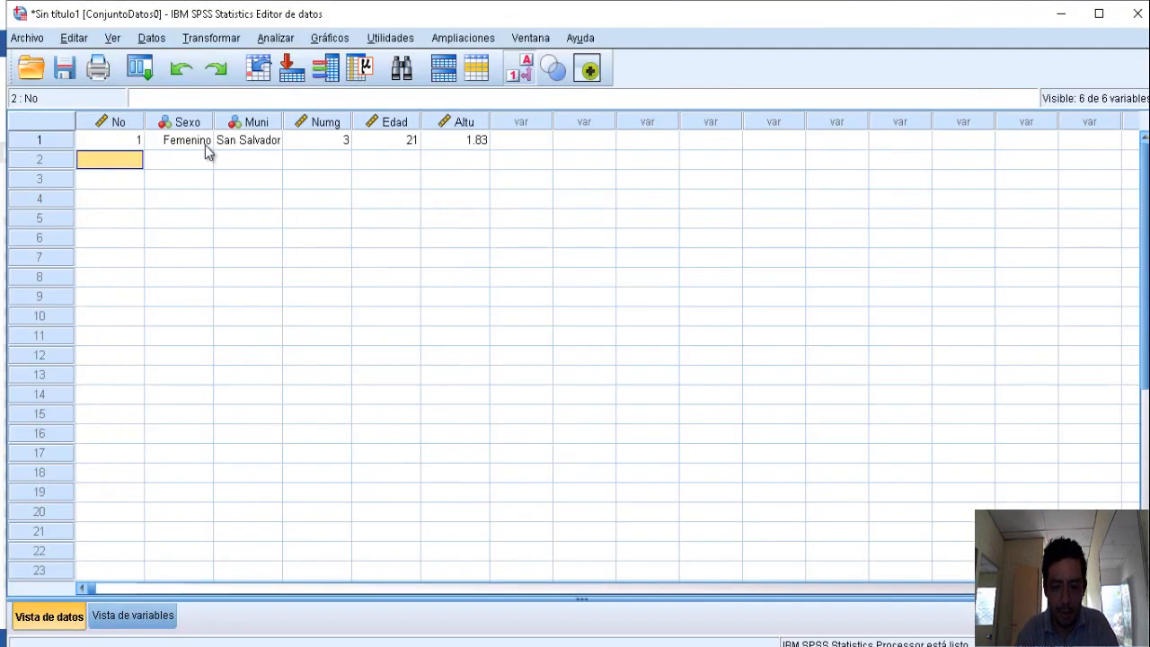
type("2")
key("Tab")
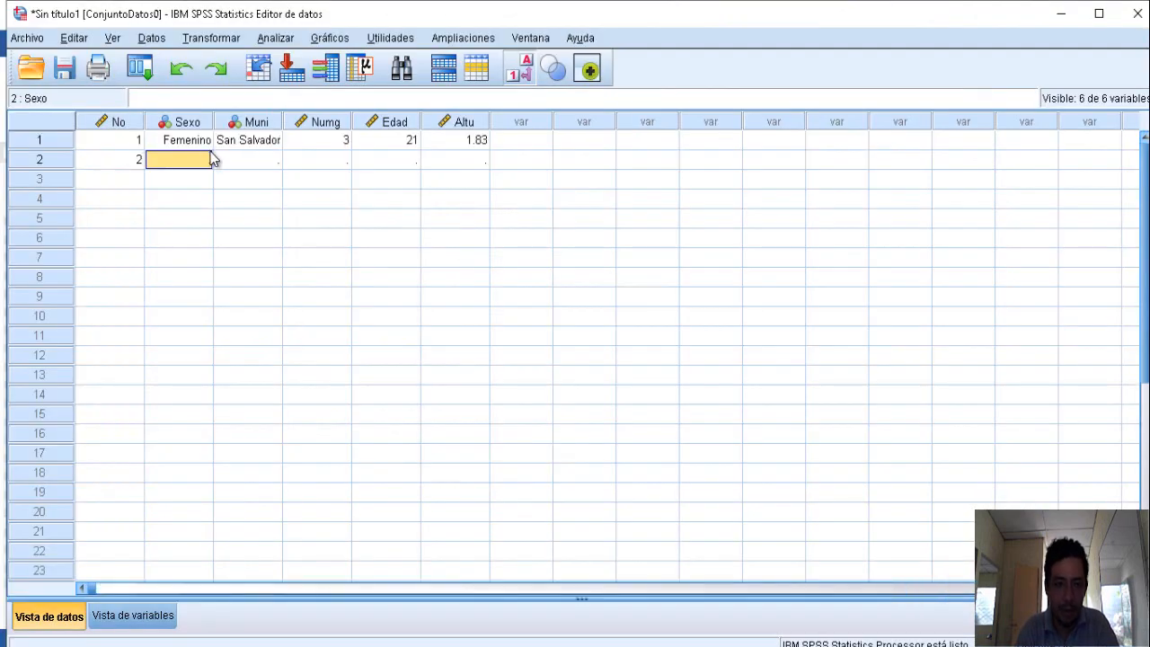
left_click(209, 165)
left_click(205, 163)
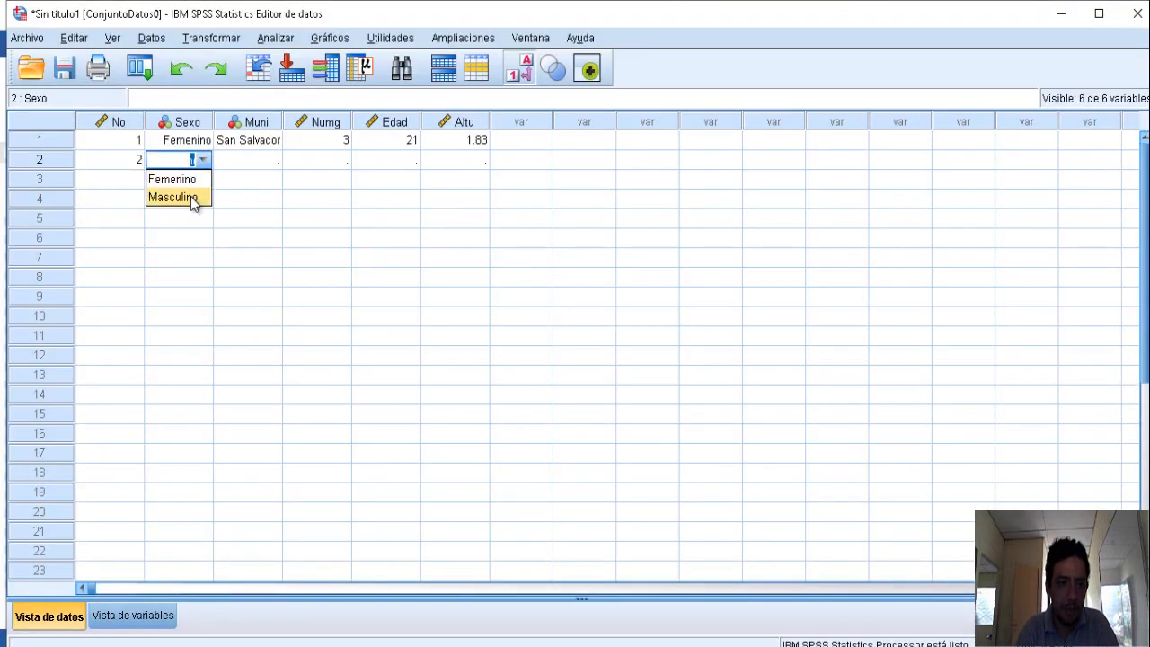
left_click(195, 197)
- Check the second student's municipality in the Word table and set Muni of the second case to Mejicanos in SPSS
left_click(270, 161)
left_click(281, 162)
left_click(276, 161)
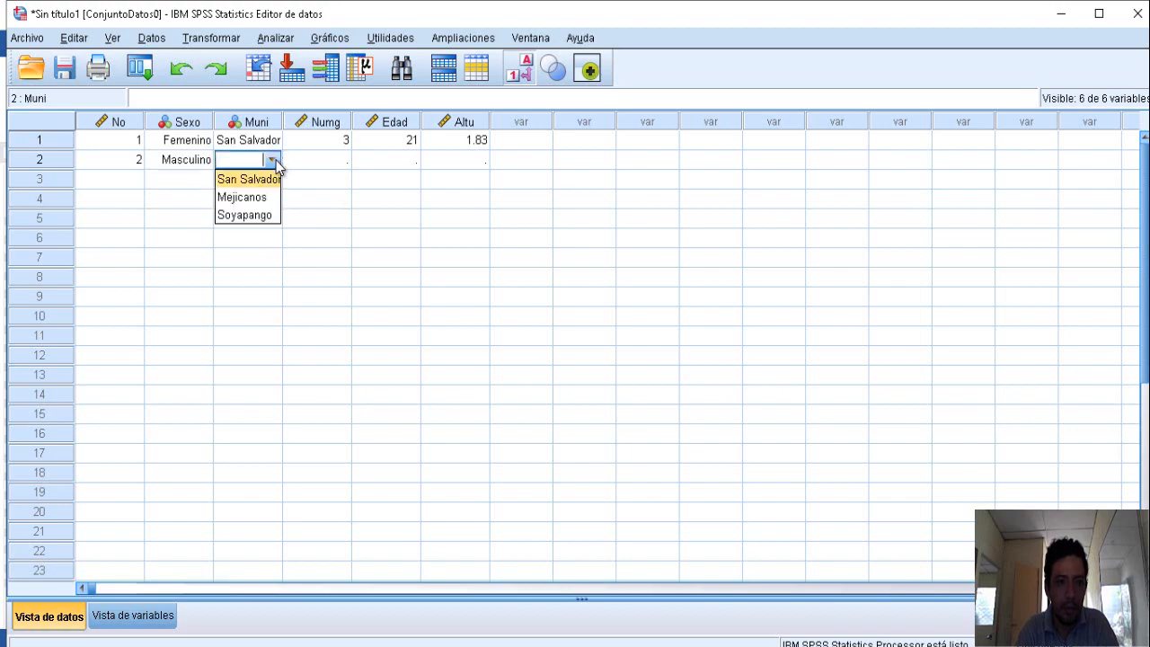
key("alt+Tab")
key("alt+Tab")
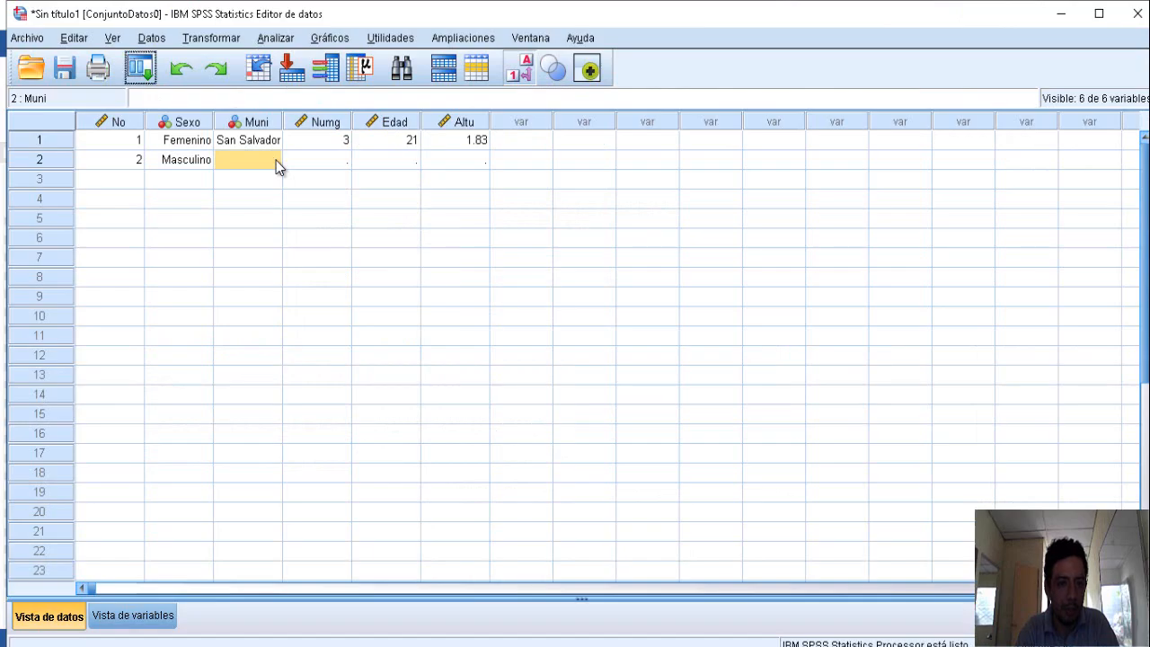
left_click(272, 160)
left_click(267, 197)
- Check the second student's family group size in the Word table and enter 4 as Numg of the second case in SPSS
left_click(319, 159)
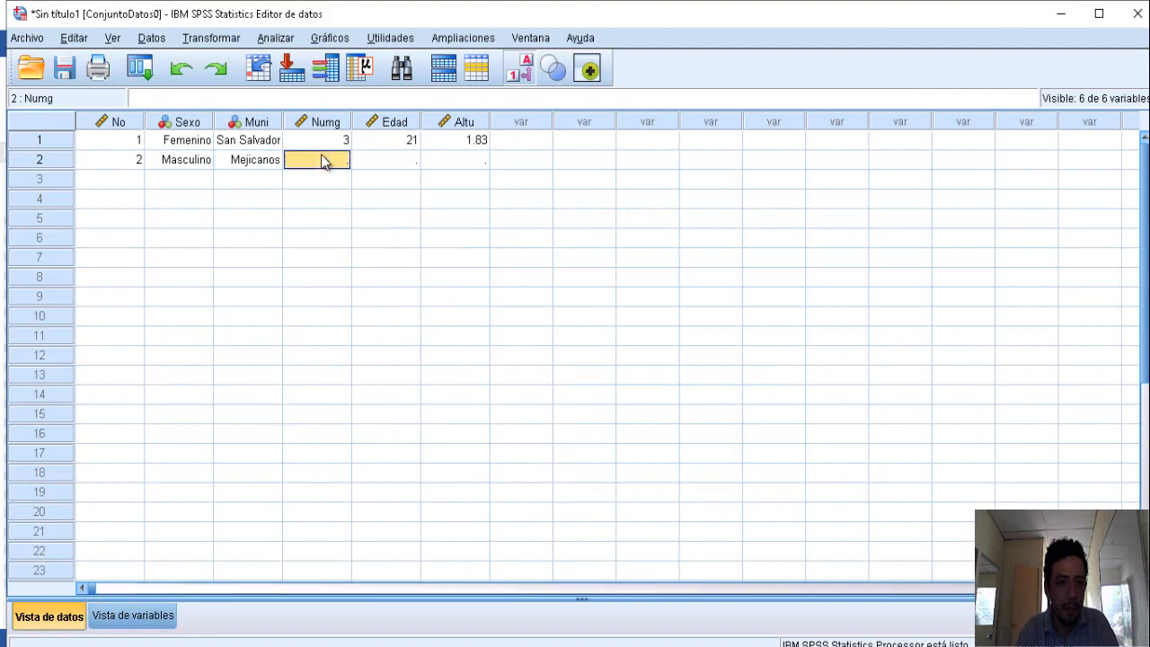
key("alt+Tab")
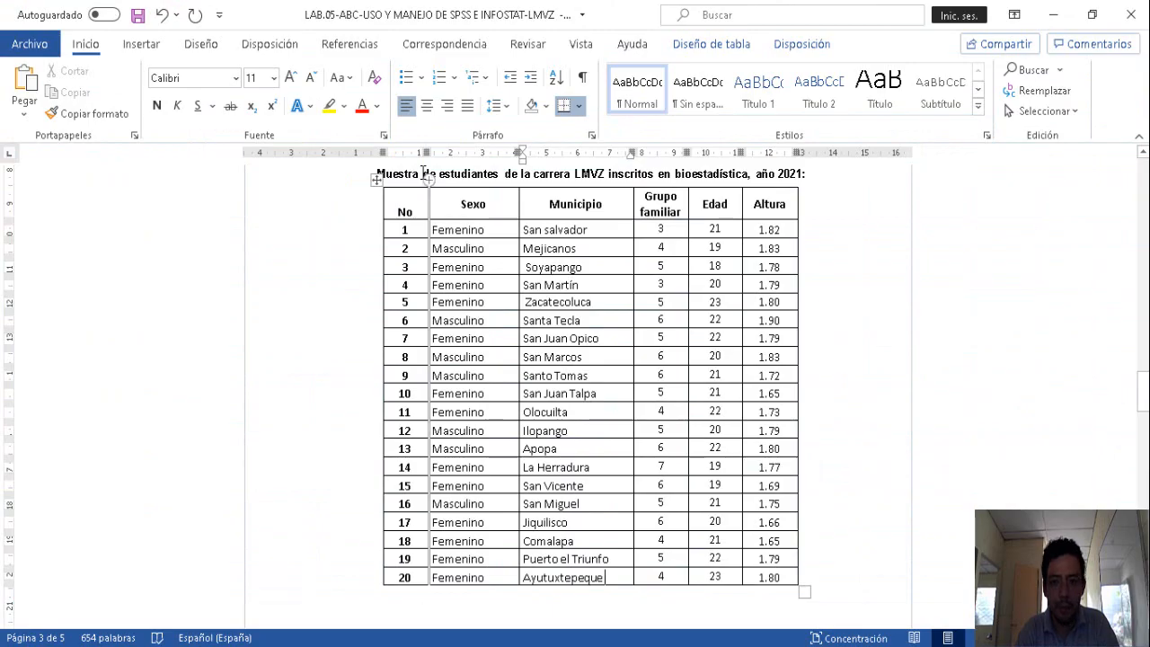
key("alt+Tab")
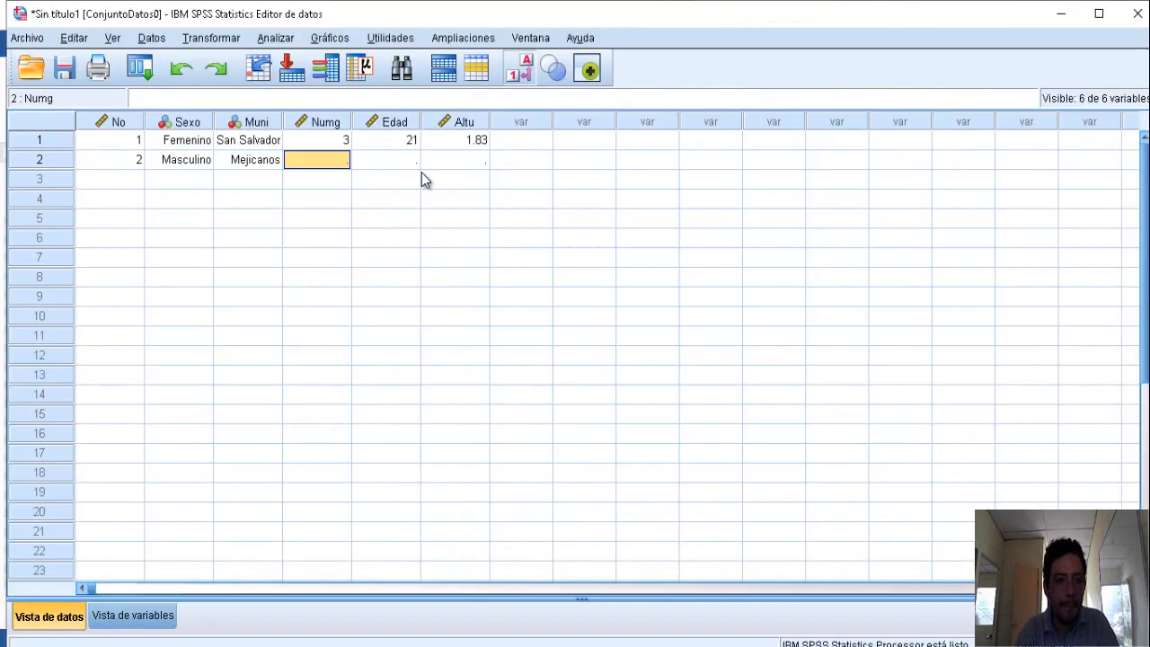
type("5")
key("BackSpace")
type("4")
key("Tab")
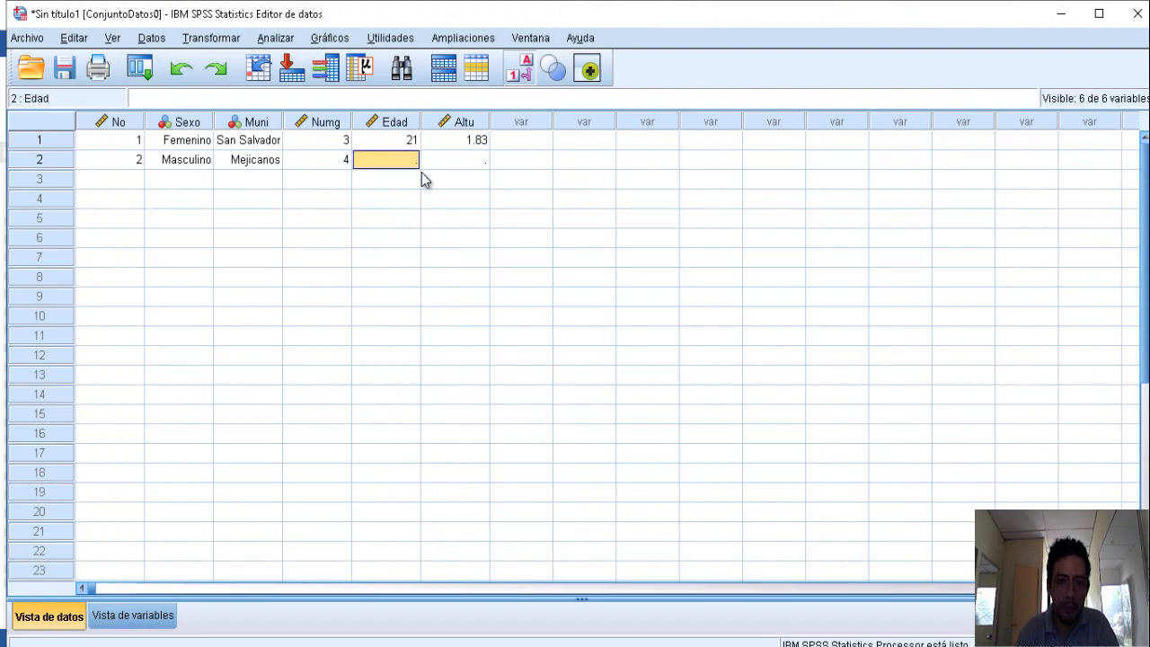
- Check the second student's age in the Word table and enter 19 as Edad of the second case in SPSS
key("alt+Tab")
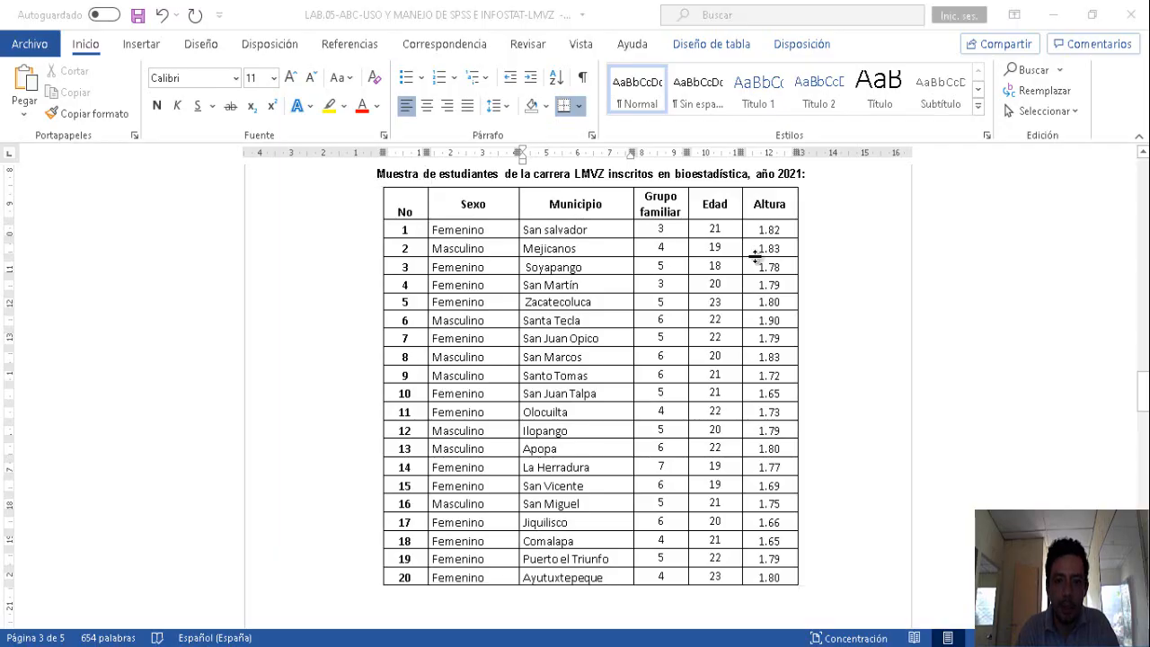
key("alt+Tab")
type("19")
key("Tab")
- Check the second student's height in the Word table and enter 1.83 as Altu of the second case in SPSS
key("alt+Tab")
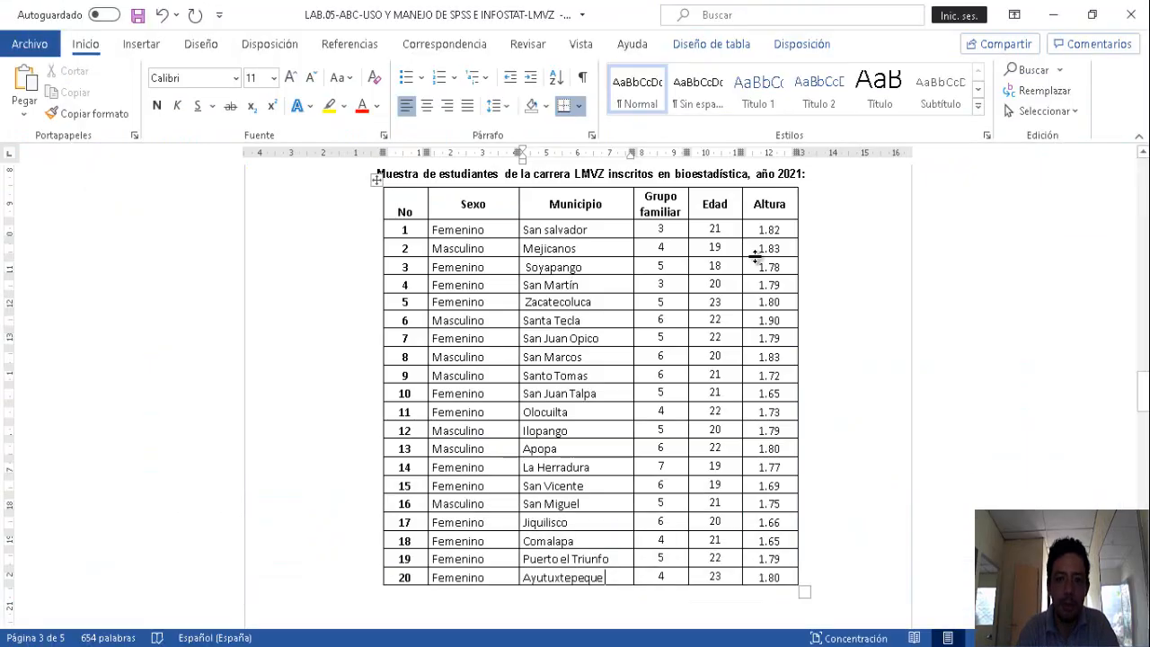
key("alt+Tab")
type("1")
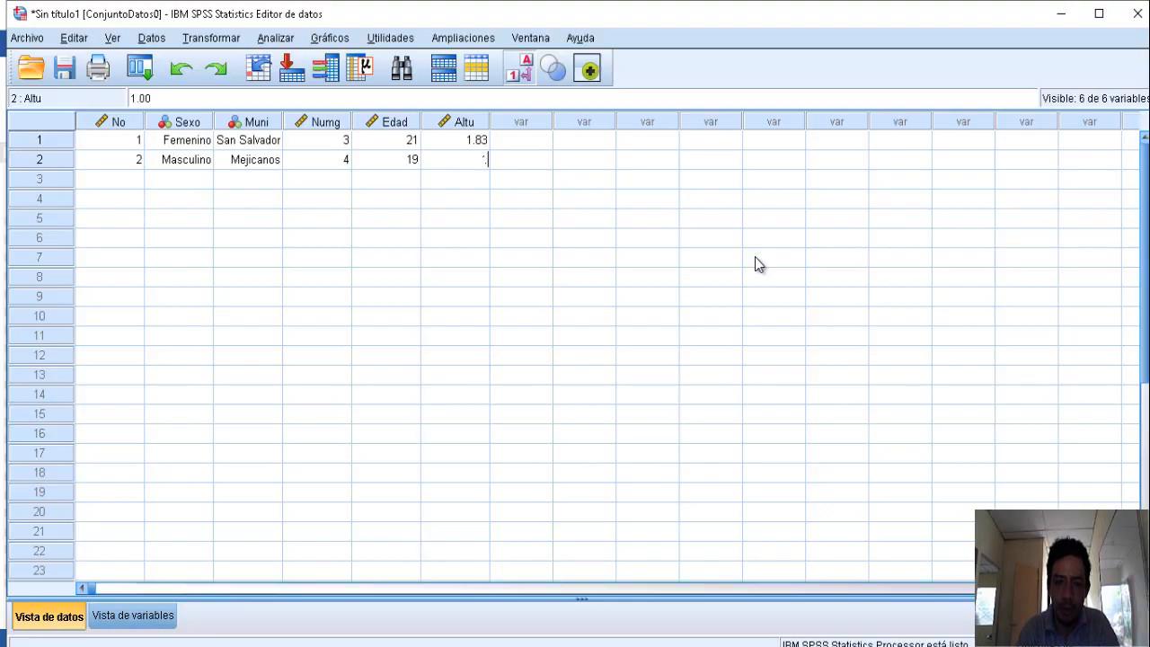
type(".")
key("alt+Tab")
key("alt+Tab")
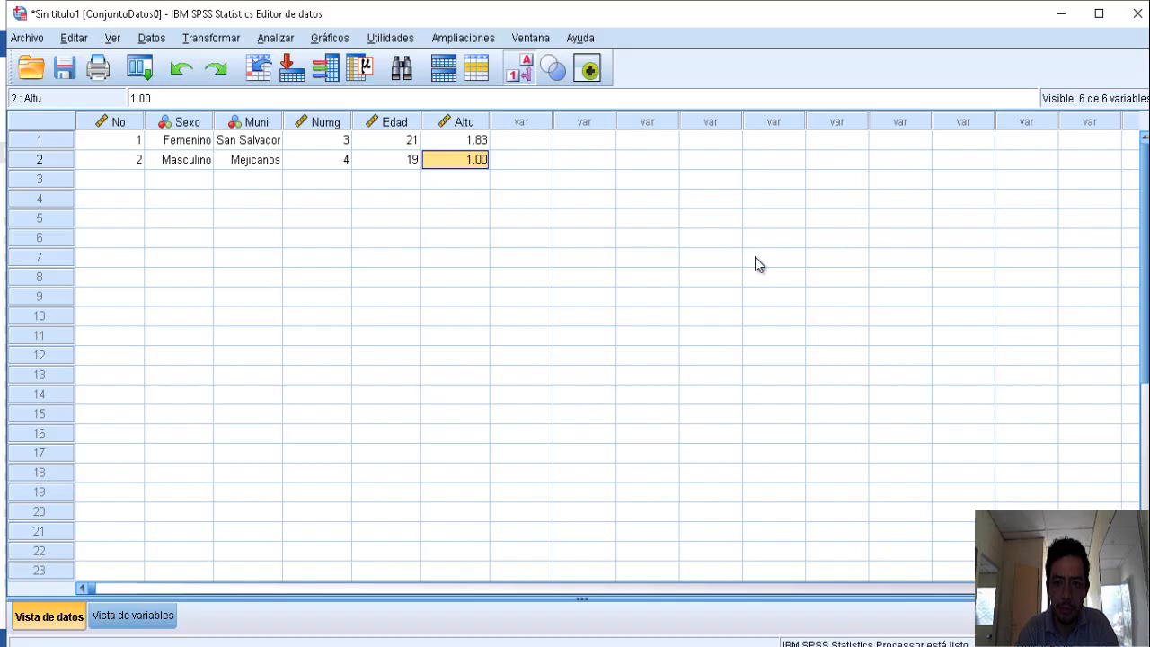
type("1.")
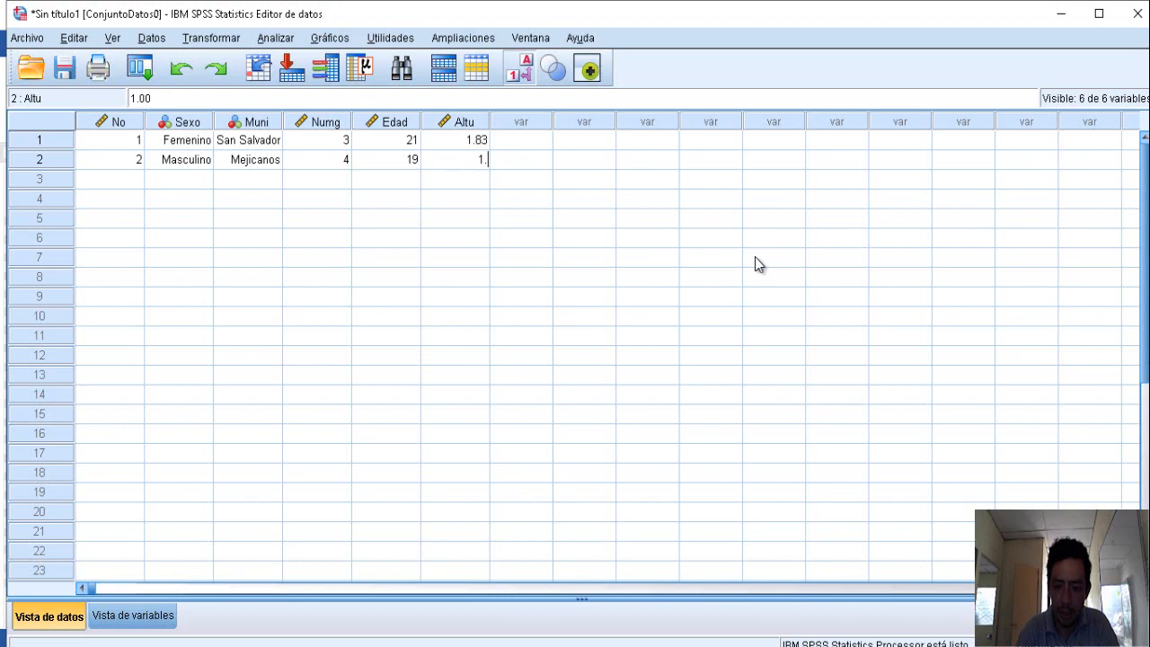
type("83")
- Recheck the first student's height in the Word table and correct Altu of the first case to 1.82 in SPSS
left_click(477, 141)
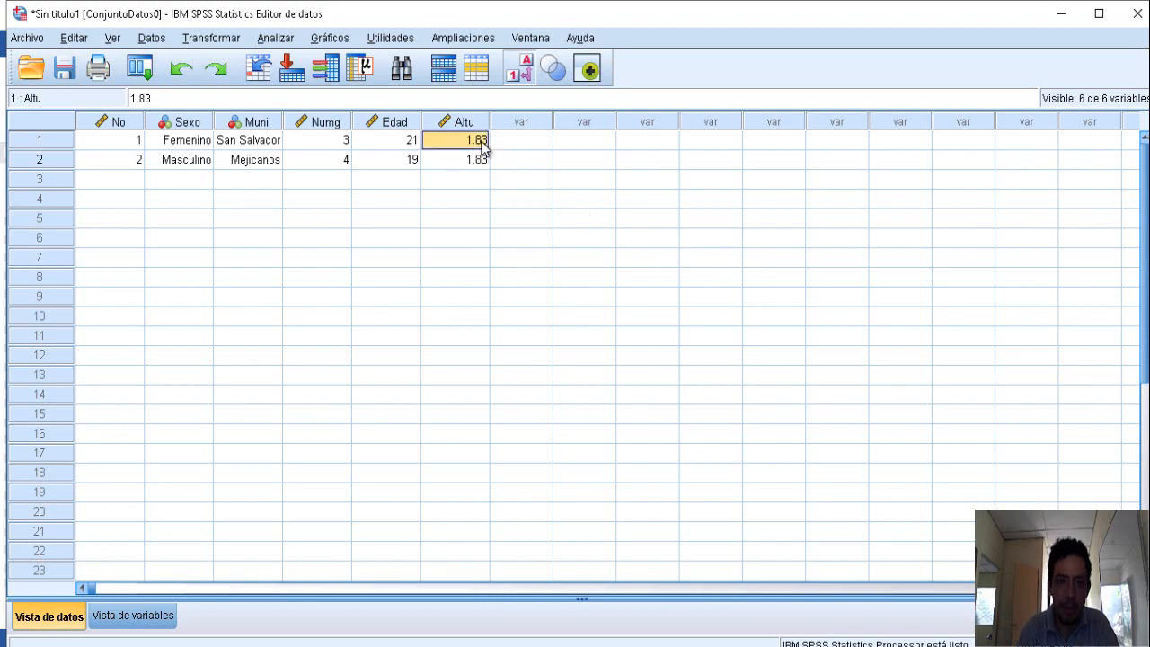
key("alt+Tab")
key("alt+Tab")
type("1.")
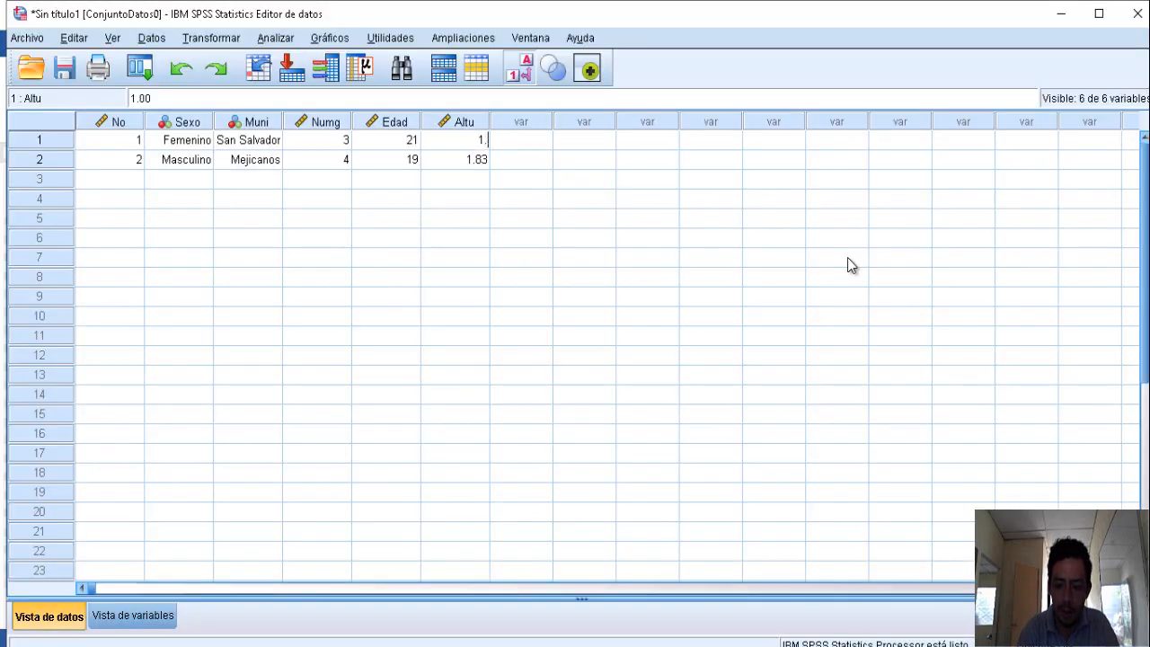
type("82")
key("Return")
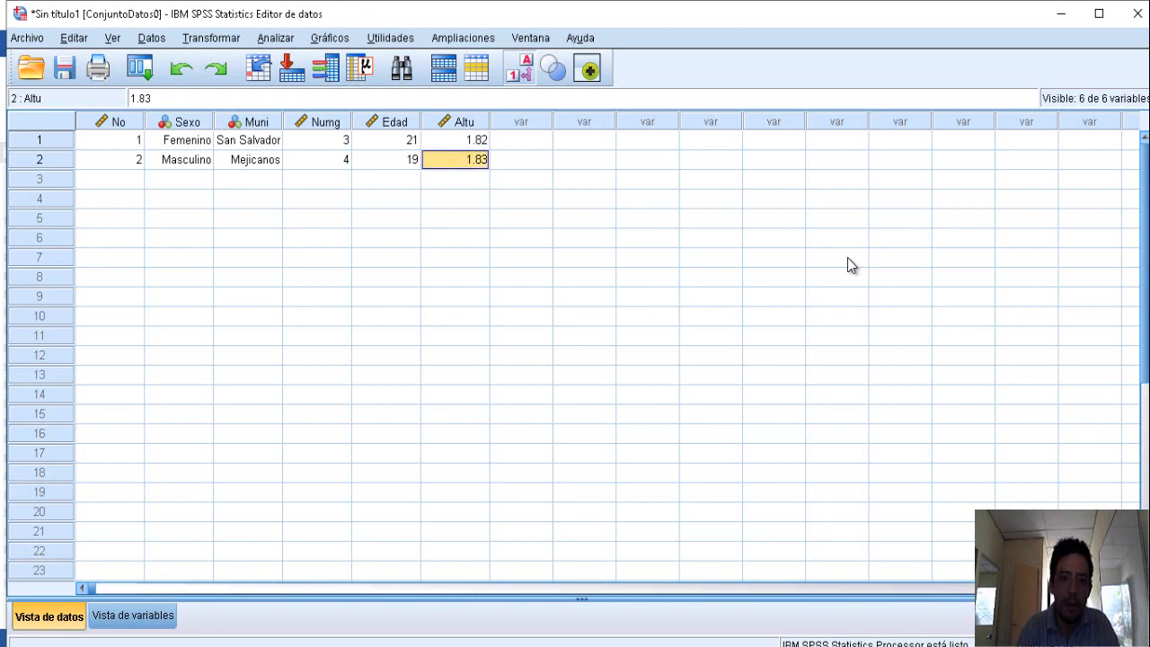
- Go through the empty rows of the No column from case 3 down to case 18
key("Left")
key("Left")
key("Left")
key("Left")
key("Left")
key("Down")
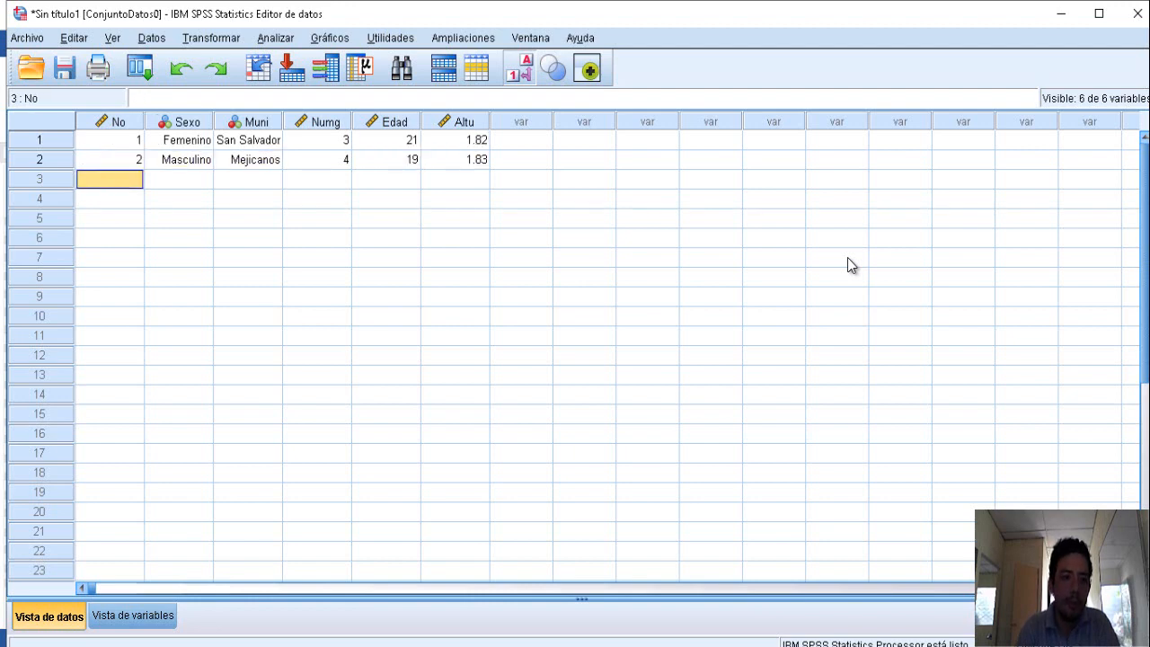
key("Down")
key("Down")
key("Down")
key("Down")
key("Down")
key("Down")
key("Down")
key("Down")
key("Down")
key("Down")
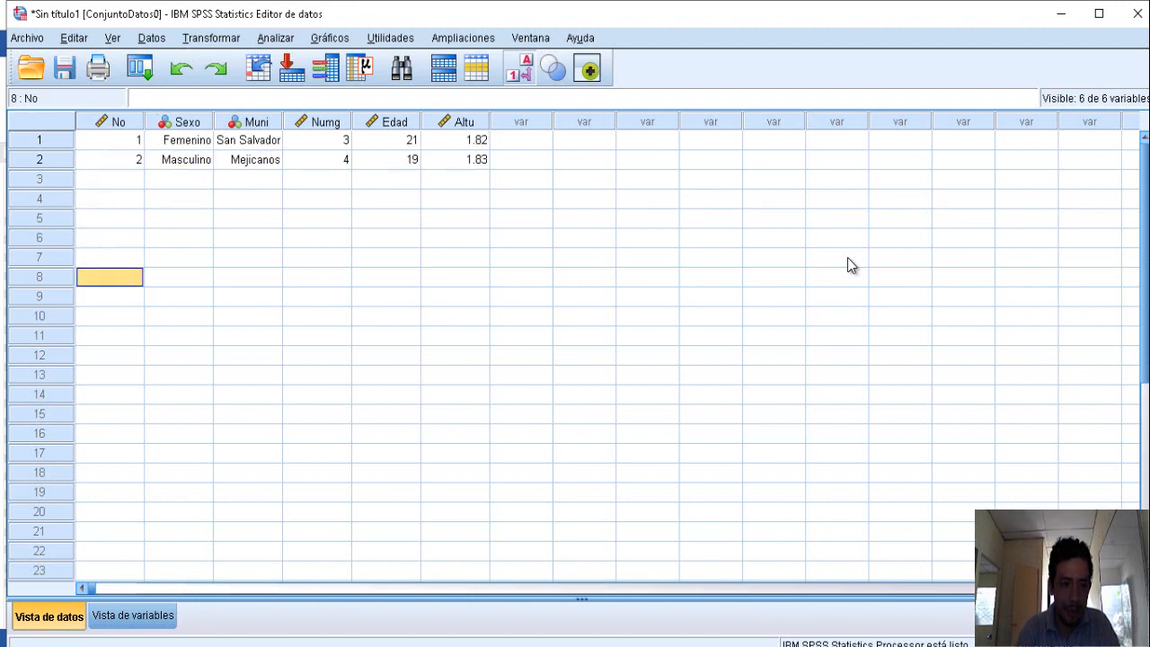
key("Down")
key("Down")
key("Down")
key("Down")
key("Down")
key("Down")
key("Down")
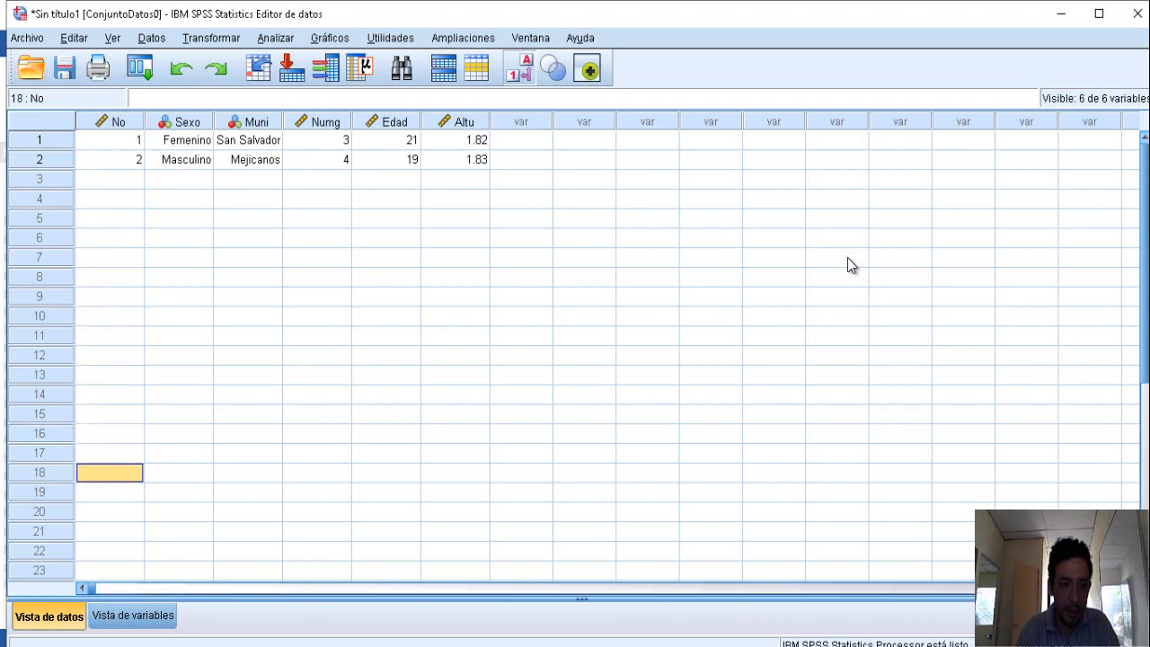
- Highlight the row of student 20 in the Word sample table and return to the SPSS data view
key("alt+Tab")
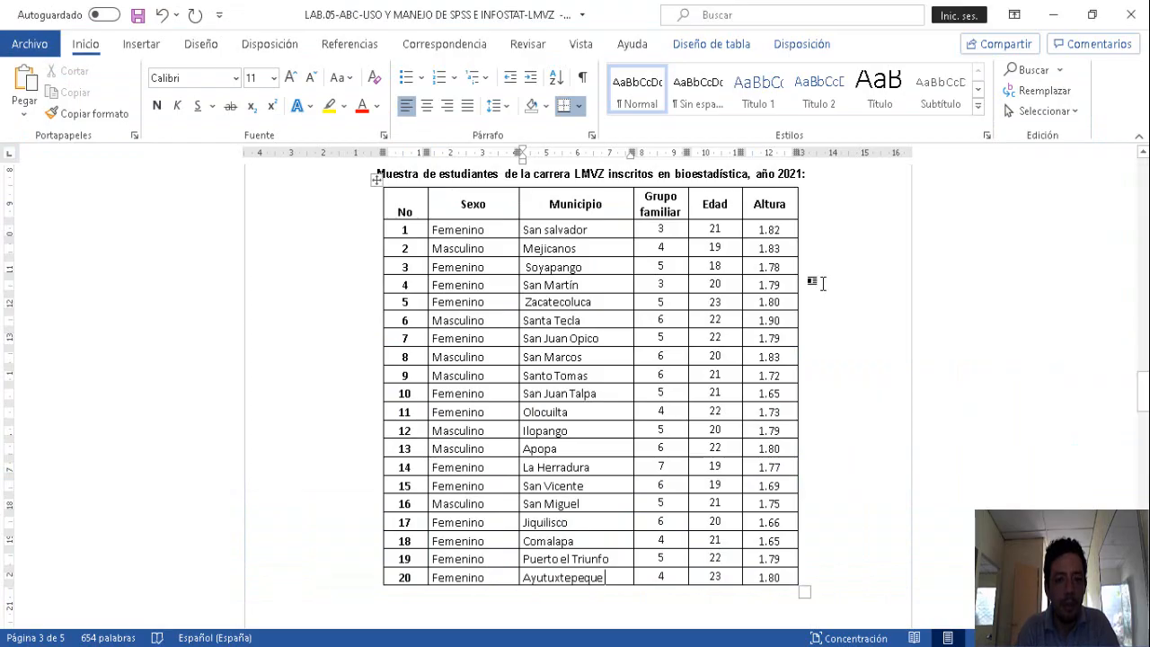
left_click(409, 580)
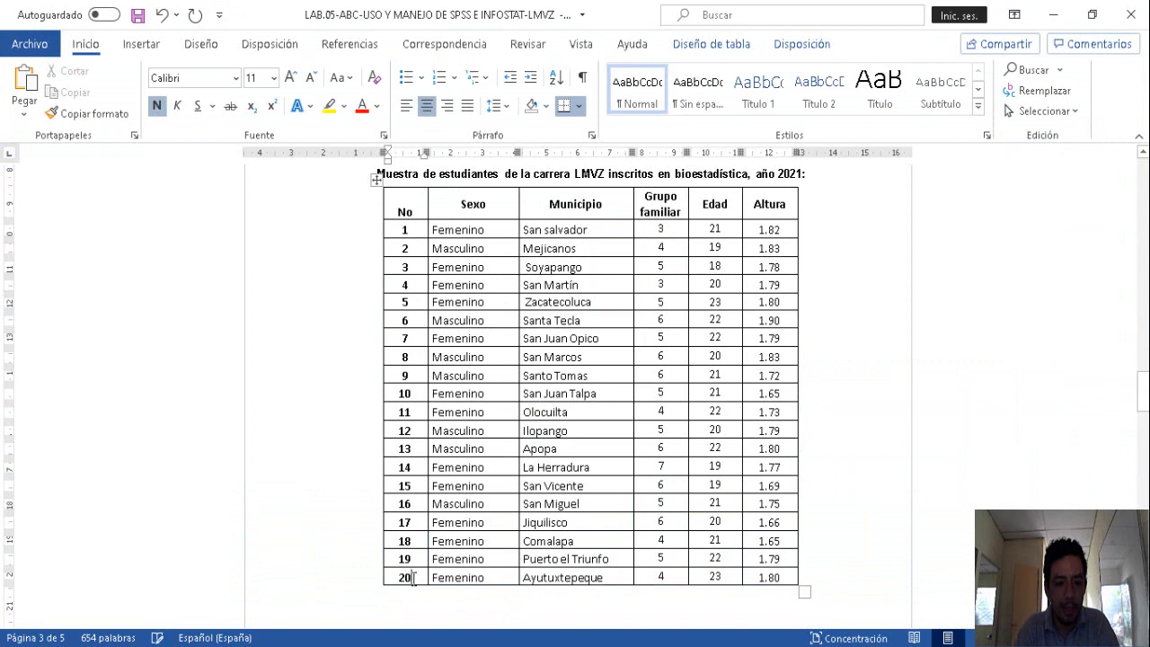
left_click_drag(404, 577, 782, 589)
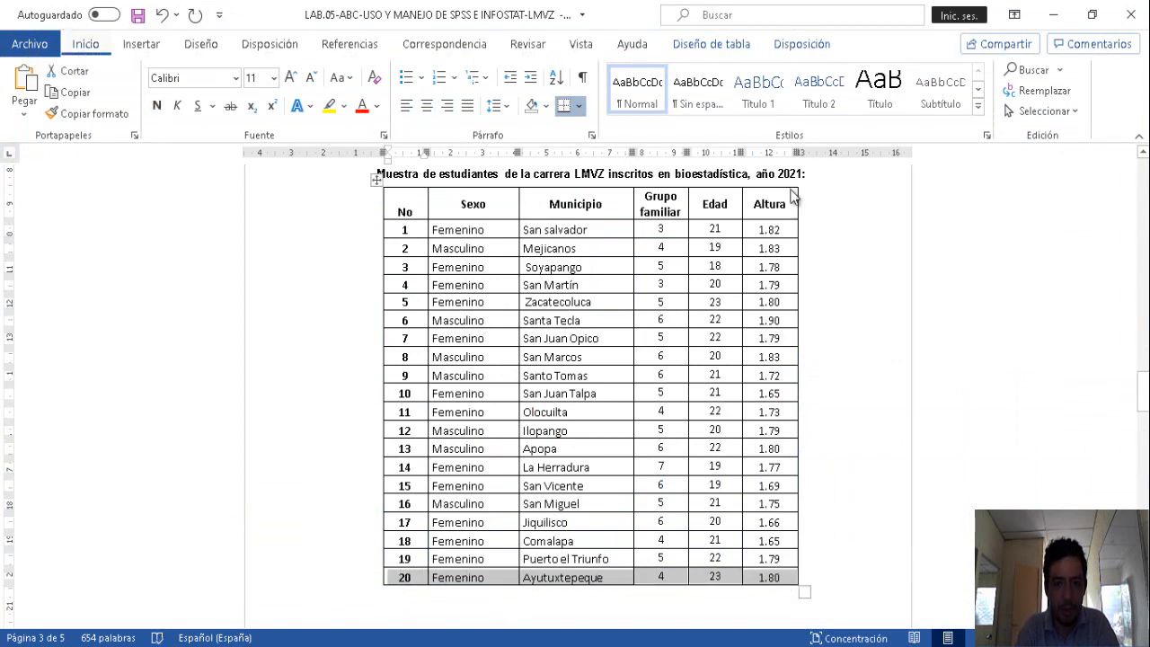
key("alt+Tab")
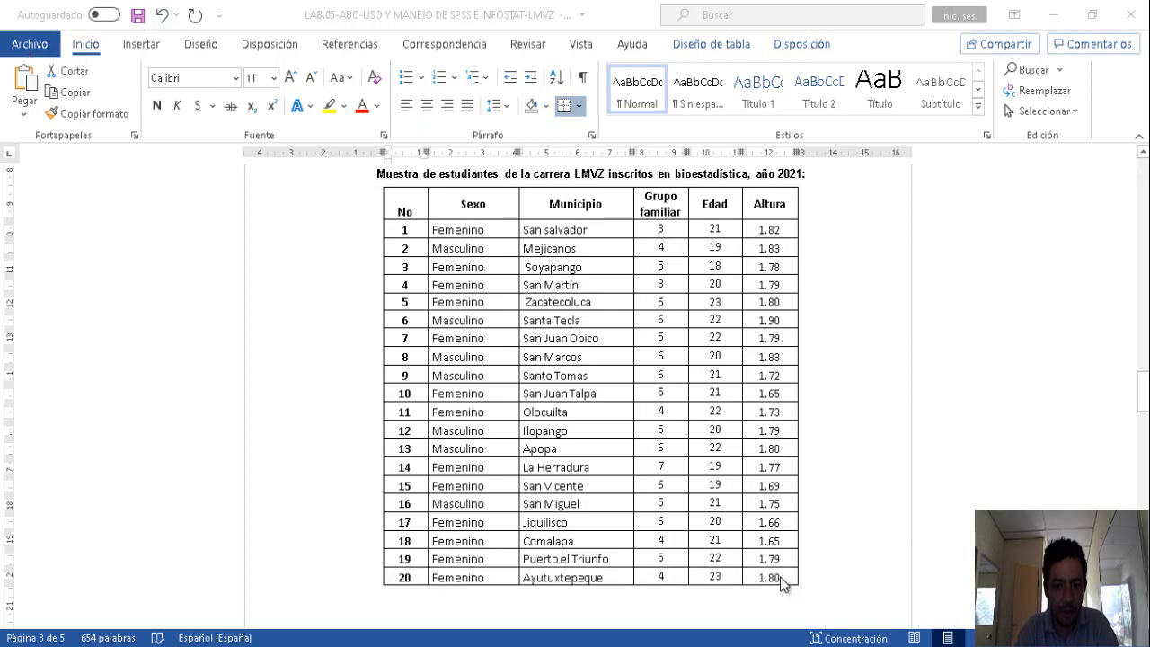
left_click(295, 298)
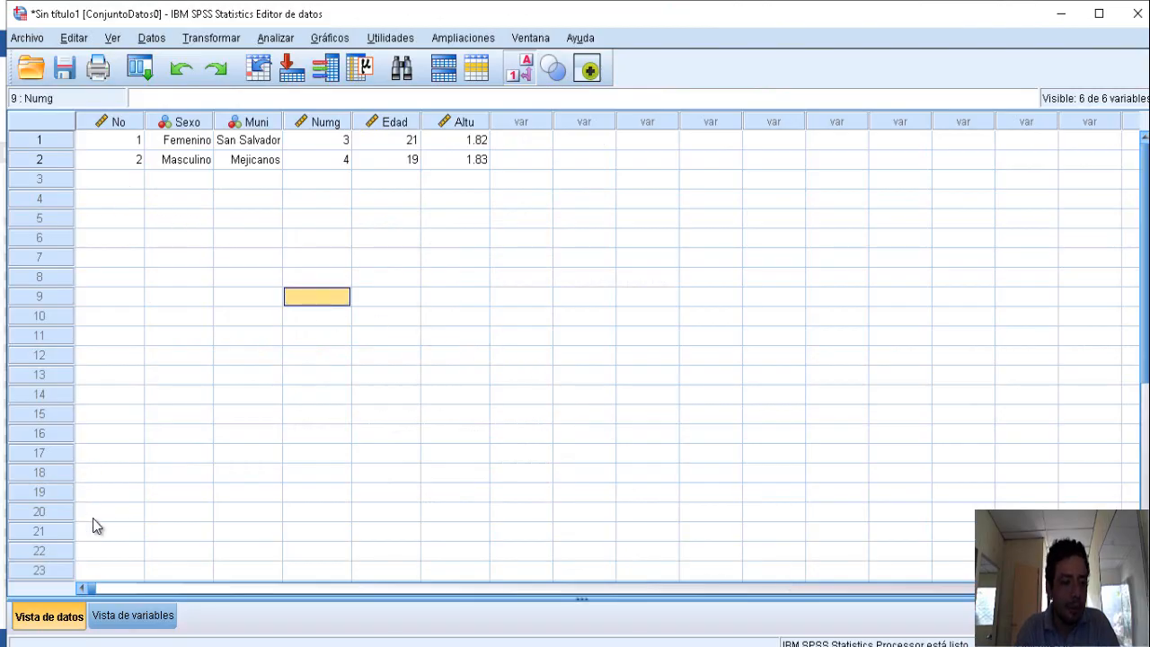
left_click_drag(91, 512, 479, 513)
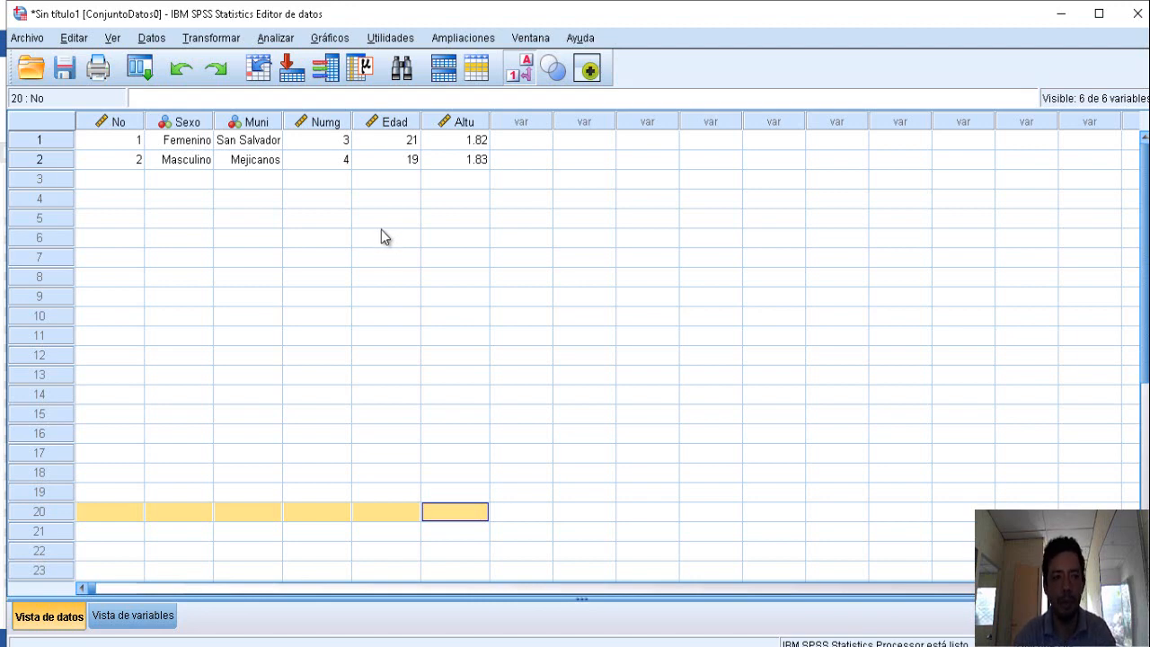
left_click(35, 41)
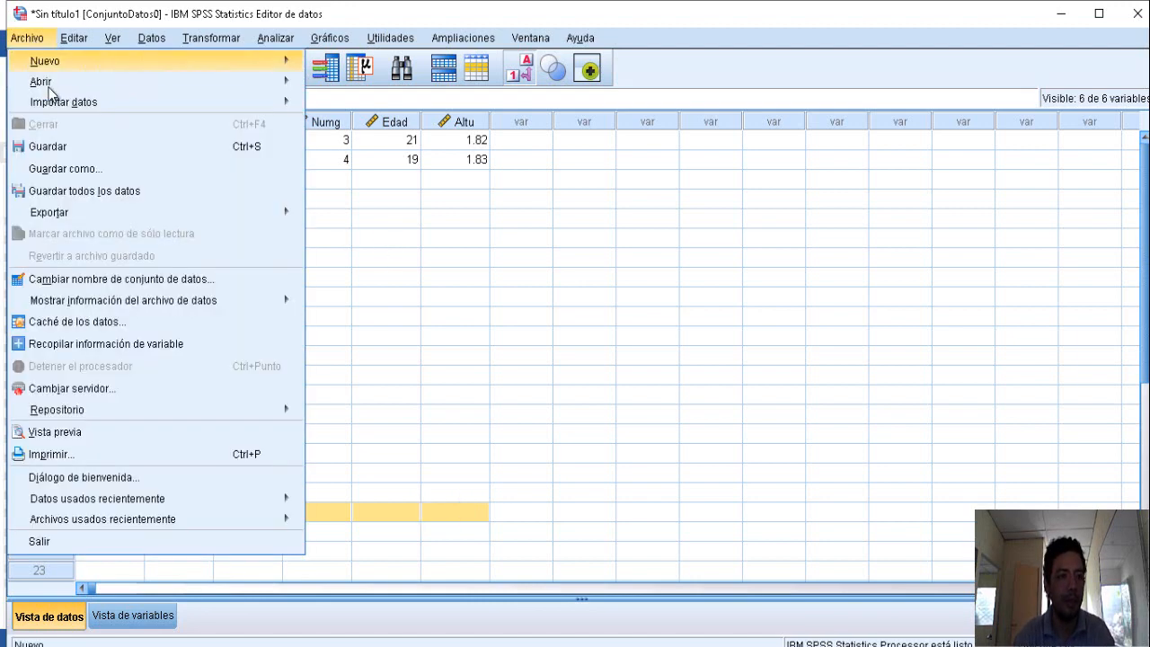
left_click(71, 147)
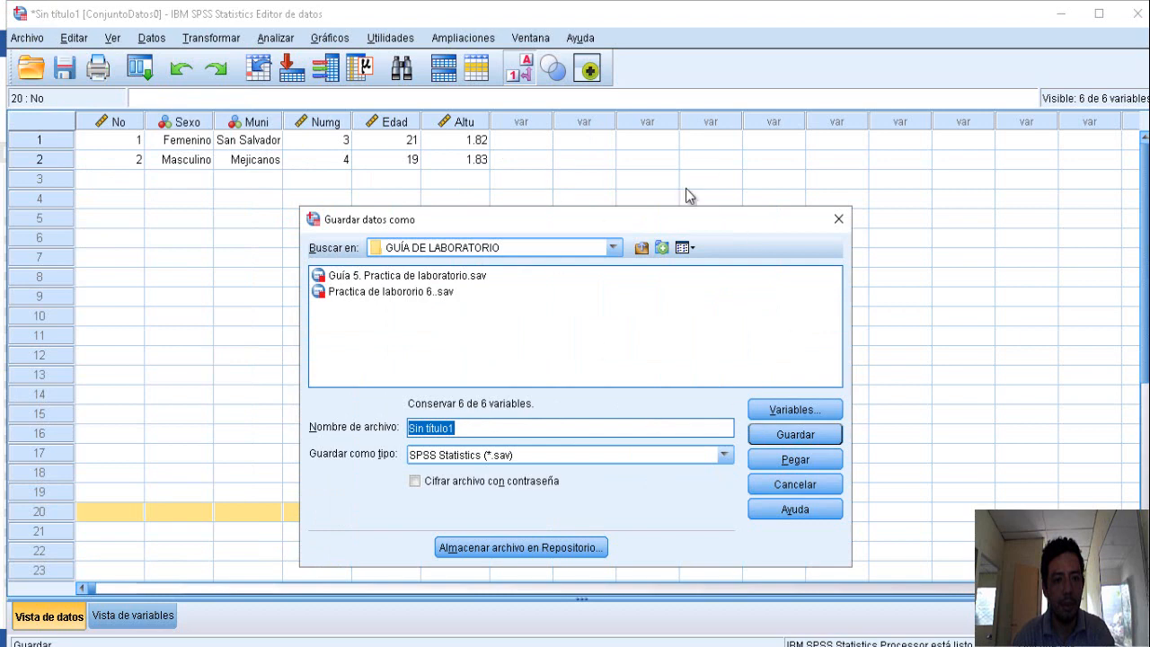
left_click(839, 219)
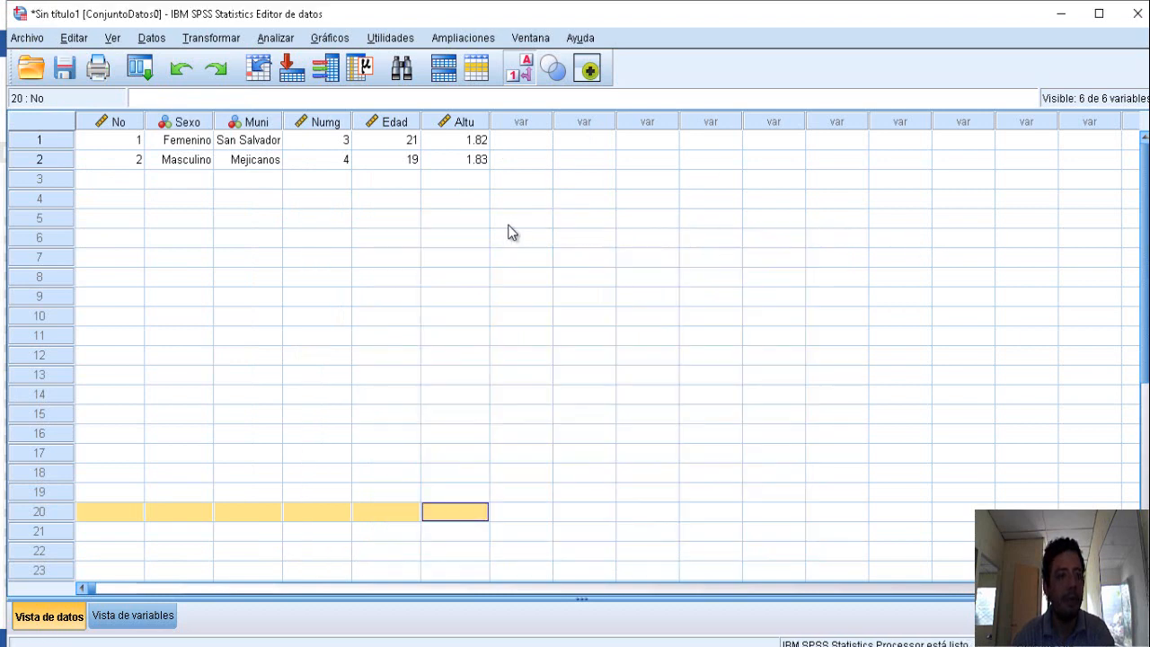
- Save the data set in the GUÍA DE LABORATORIO folder as "Practica de laboratorio estadística descriptiva" in SPSS Statistics format
left_click(71, 77)
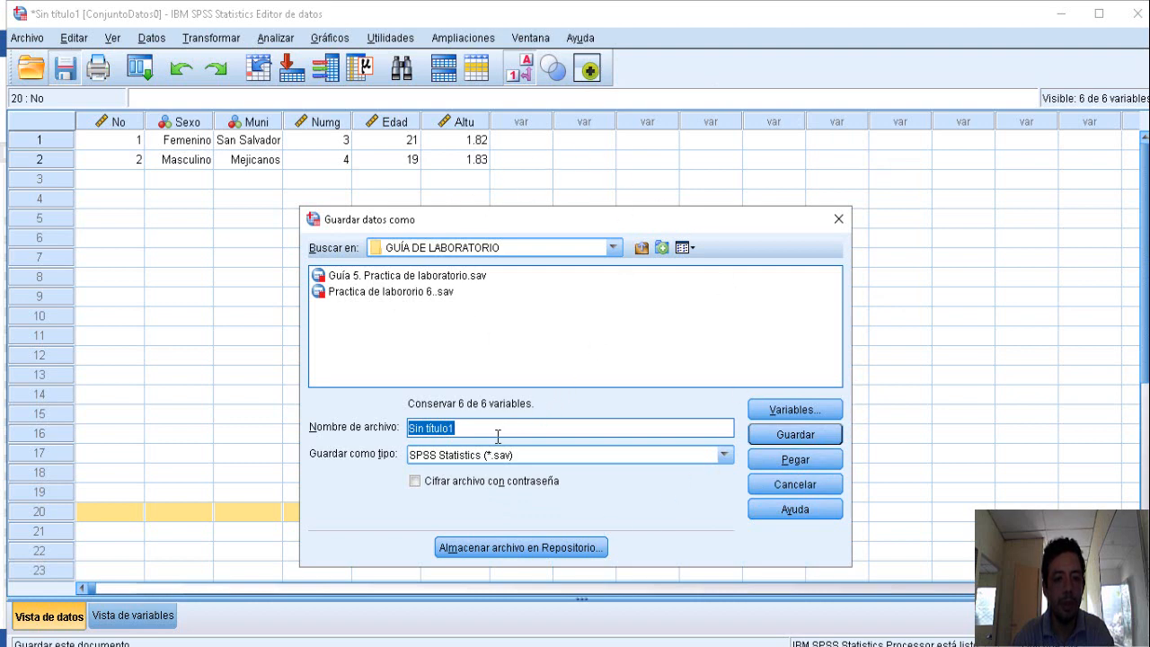
key("BackSpace")
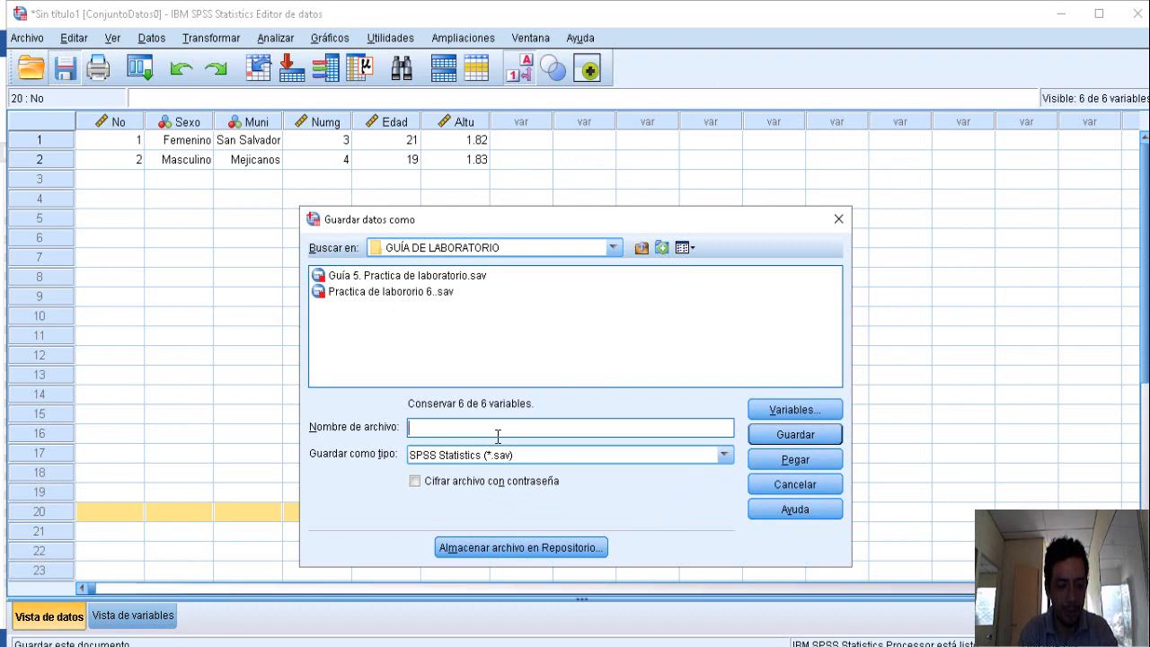
type("Practica de laboratorio")
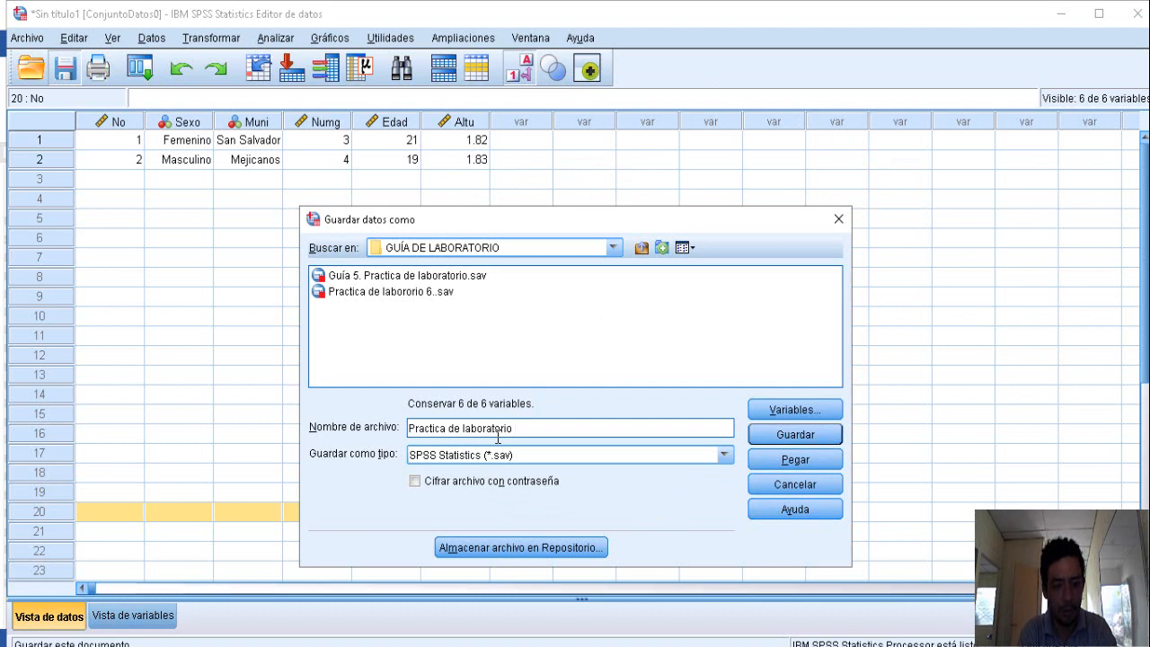
type("me")
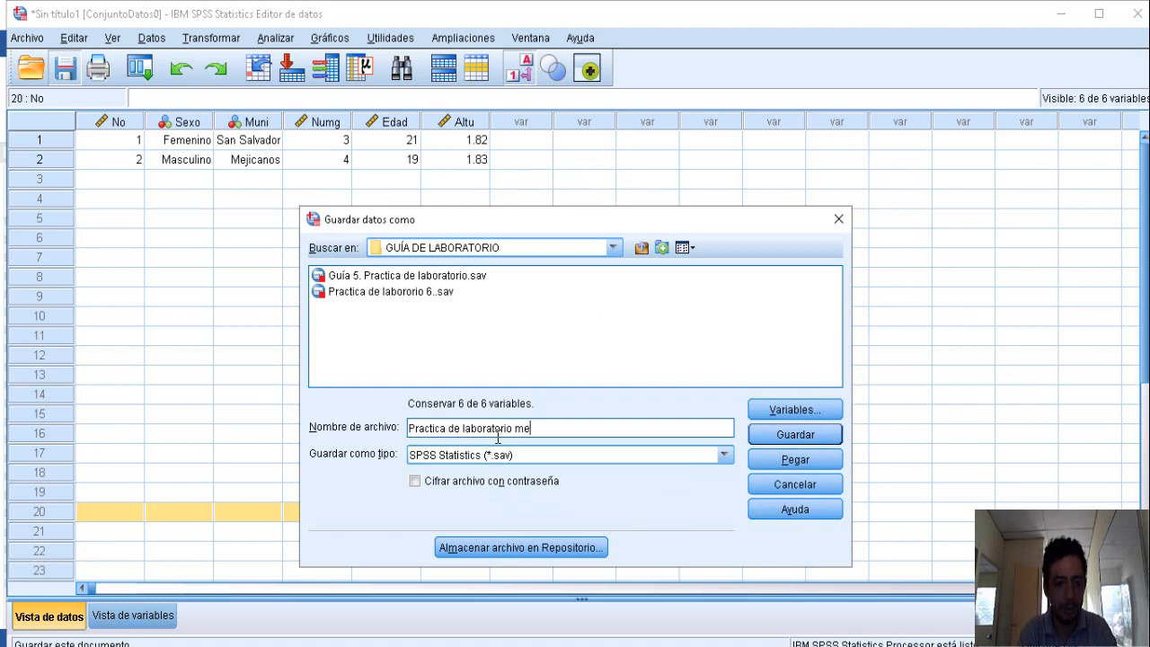
type("didas de tend")
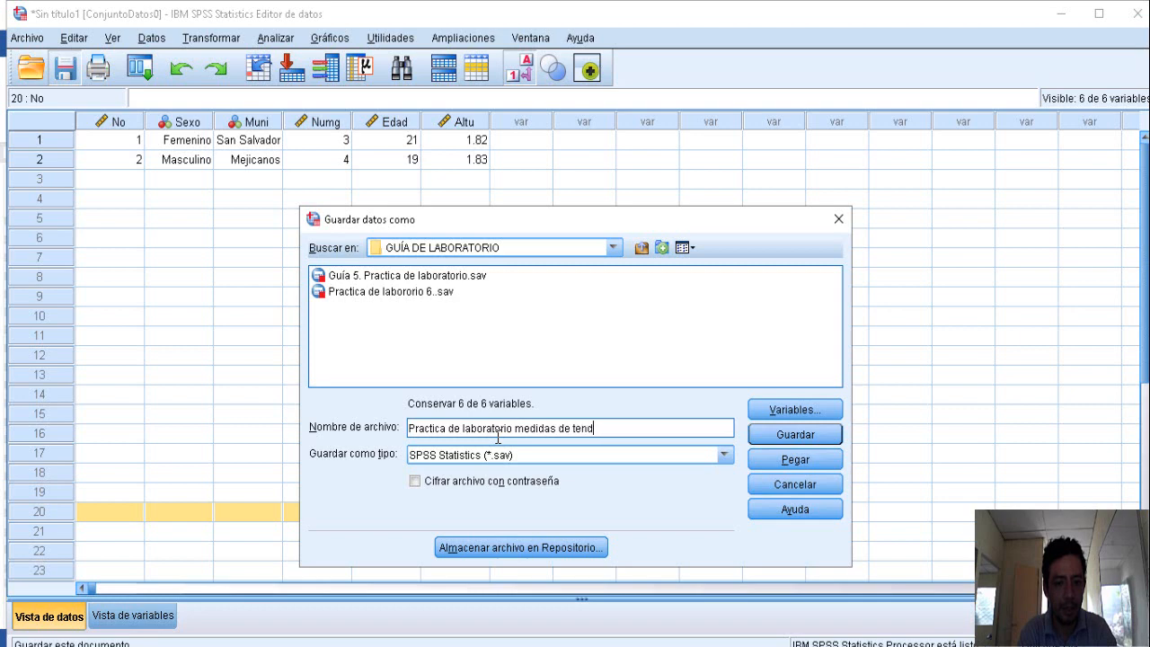
key("BackSpace")
key("BackSpace")
key("BackSpace")
key("BackSpace")
key("BackSpace")
key("BackSpace")
key("BackSpace")
key("BackSpace")
key("BackSpace")
key("BackSpace")
key("BackSpace")
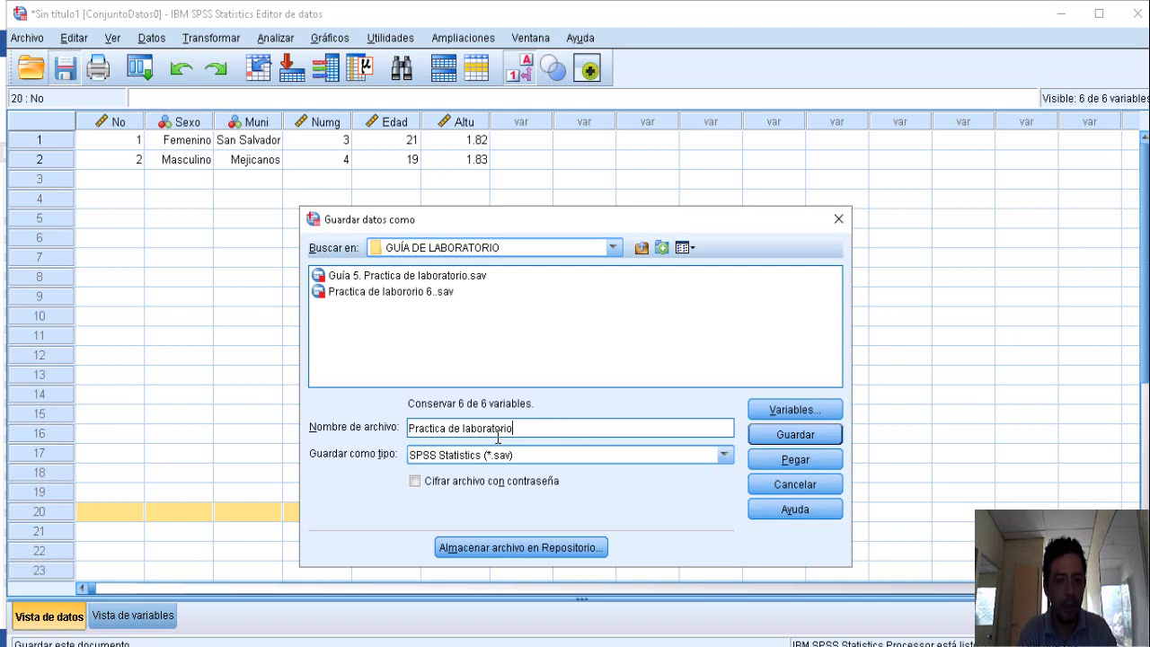
type("estadística descripti")
type("va")
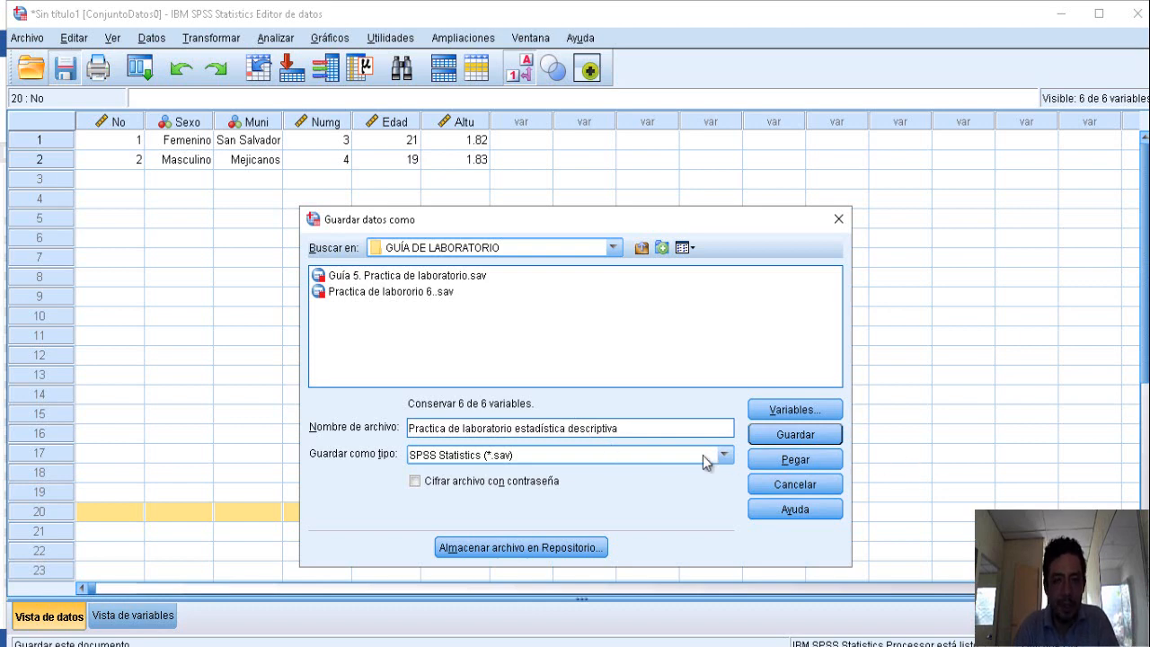
left_click(814, 435)
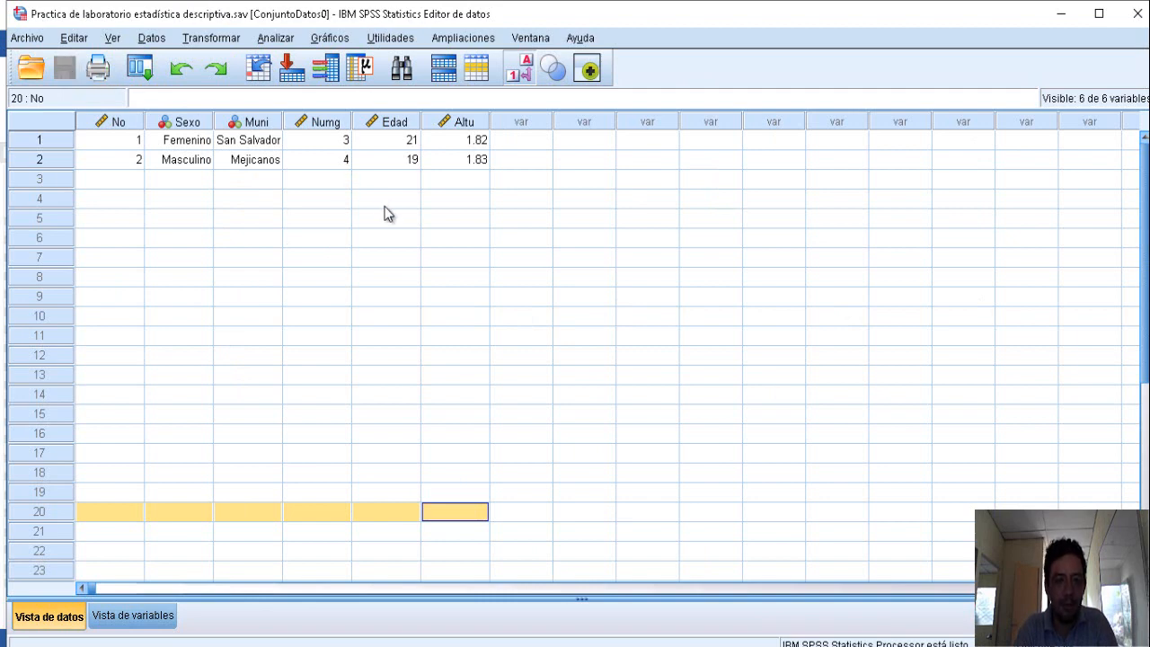
- Close the saved data set and its SPSS session without saving the output viewer's contents
left_click(1138, 14)
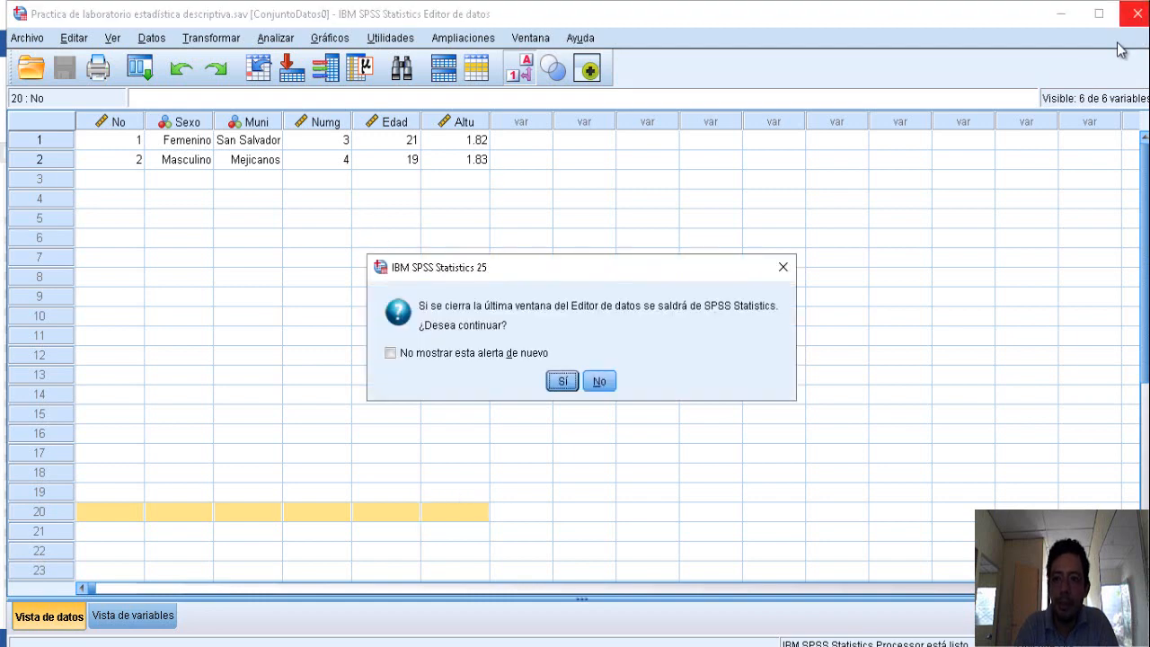
left_click(561, 383)
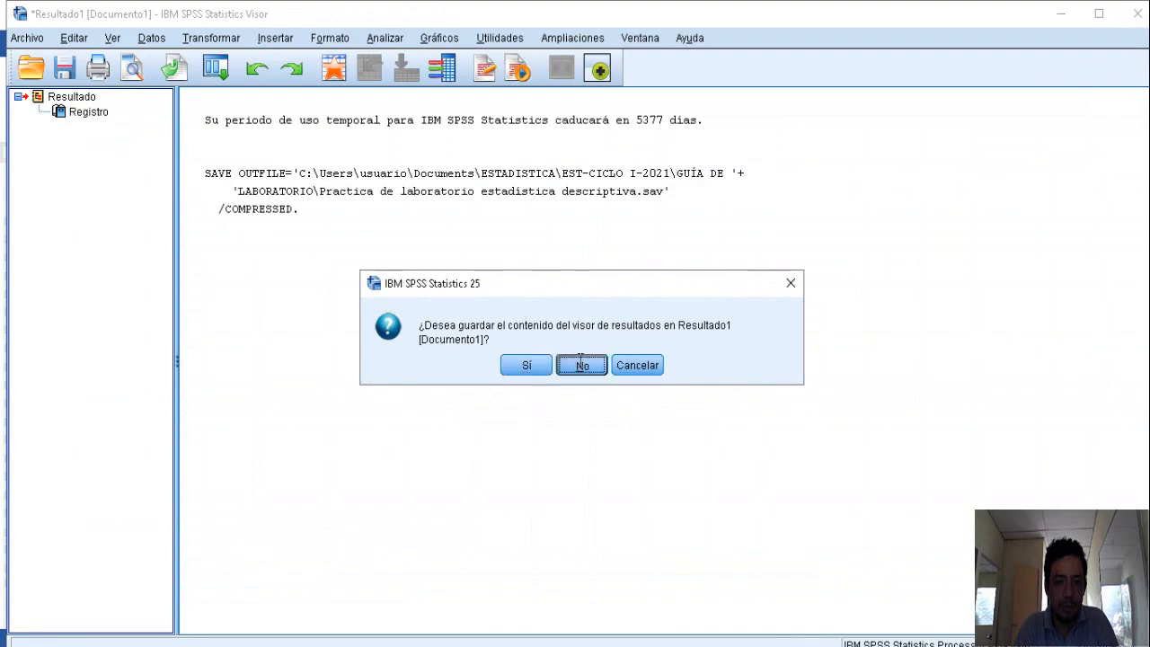
left_click(581, 363)
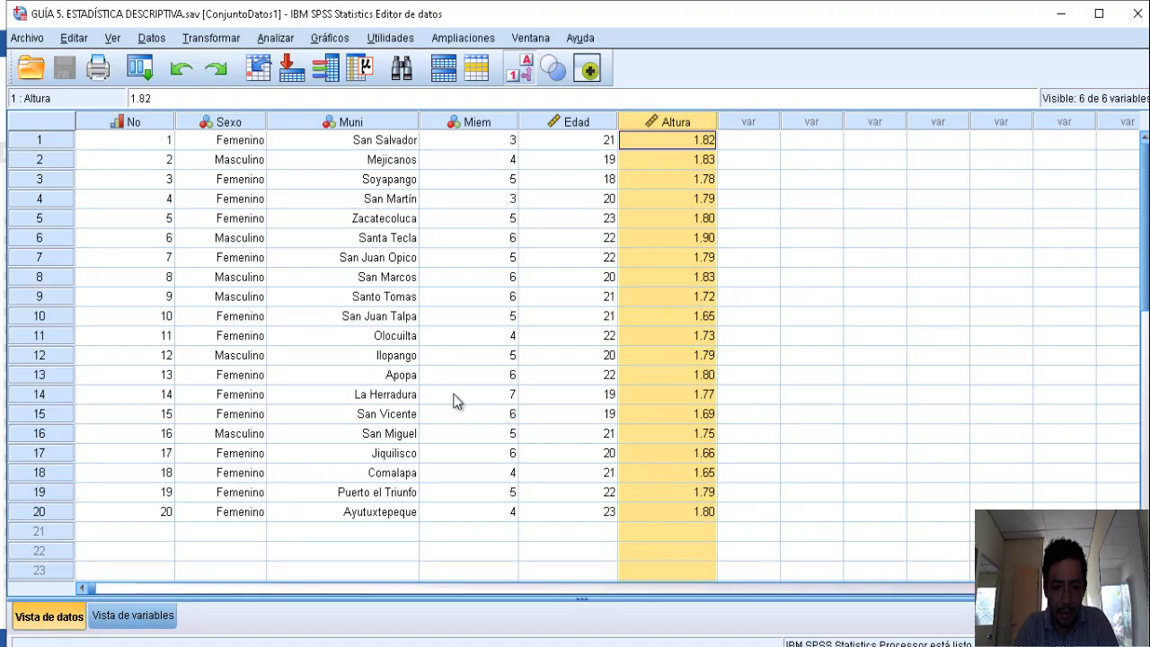
- Look through the 20 cases of the GUÍA 5. ESTADÍSTICA DESCRIPTIVA data set, following the Muni, No and Altura columns
left_click(379, 279)
left_click(386, 198)
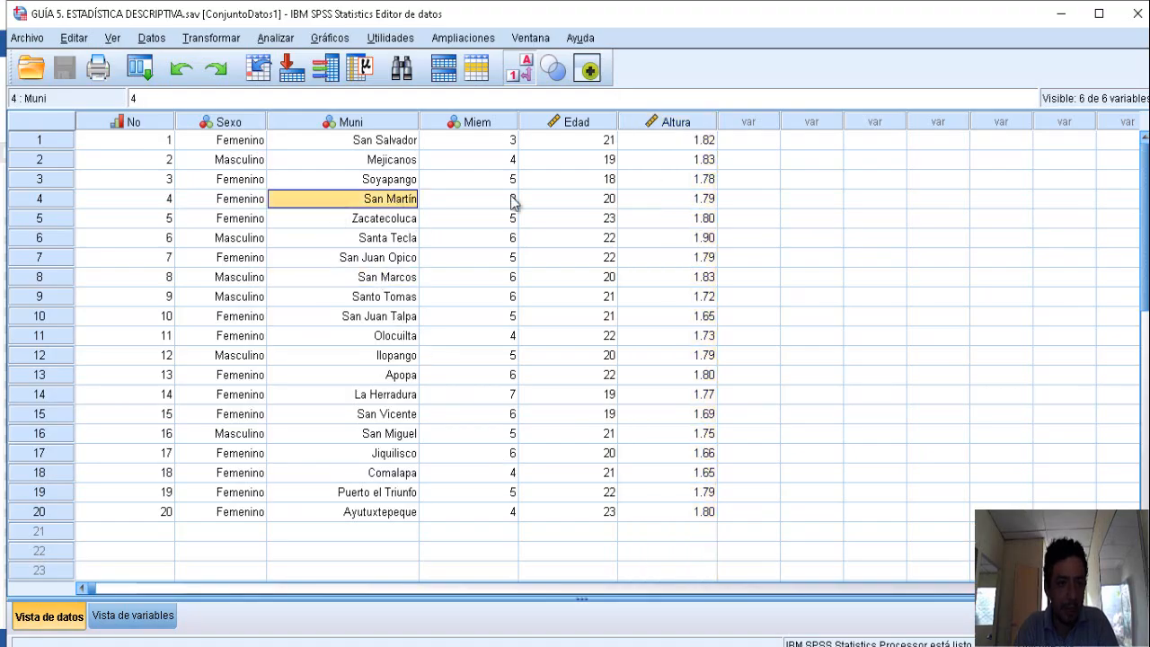
key("Down")
key("Down")
key("Down")
key("Down")
key("Down")
key("Down")
key("Down")
key("Down")
key("Down")
key("Down")
key("Down")
key("Down")
key("Down")
key("Down")
key("Down")
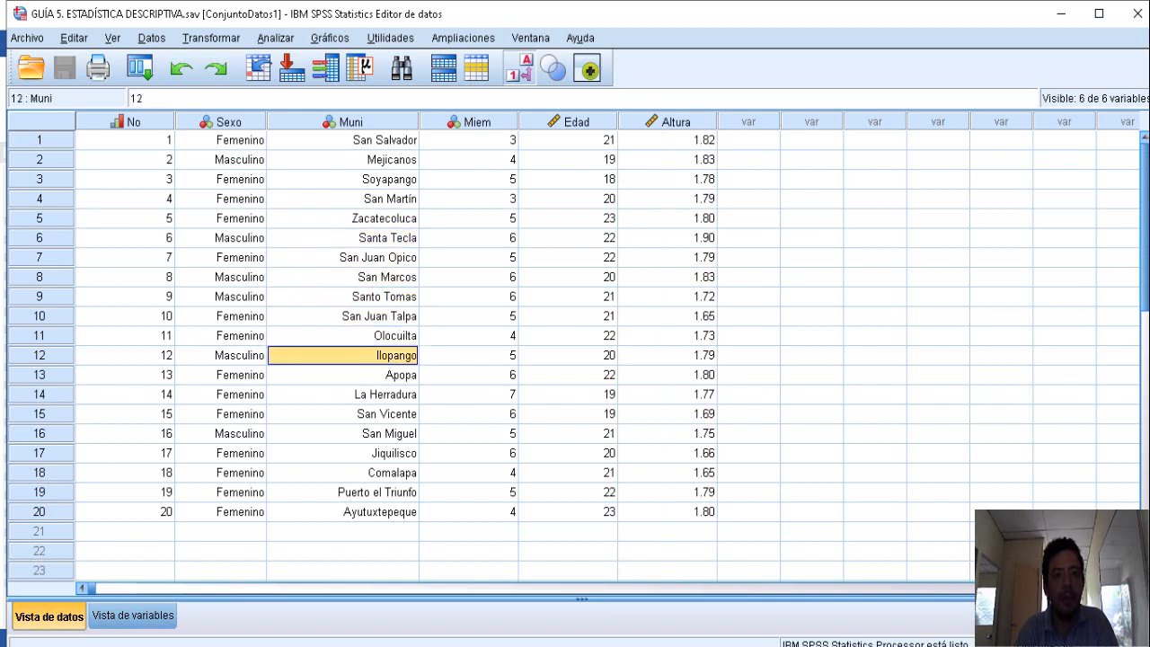
key("Down")
key("Left")
key("Left")
key("Up")
key("Up")
key("Up")
key("Up")
key("Up")
key("Up")
key("Up")
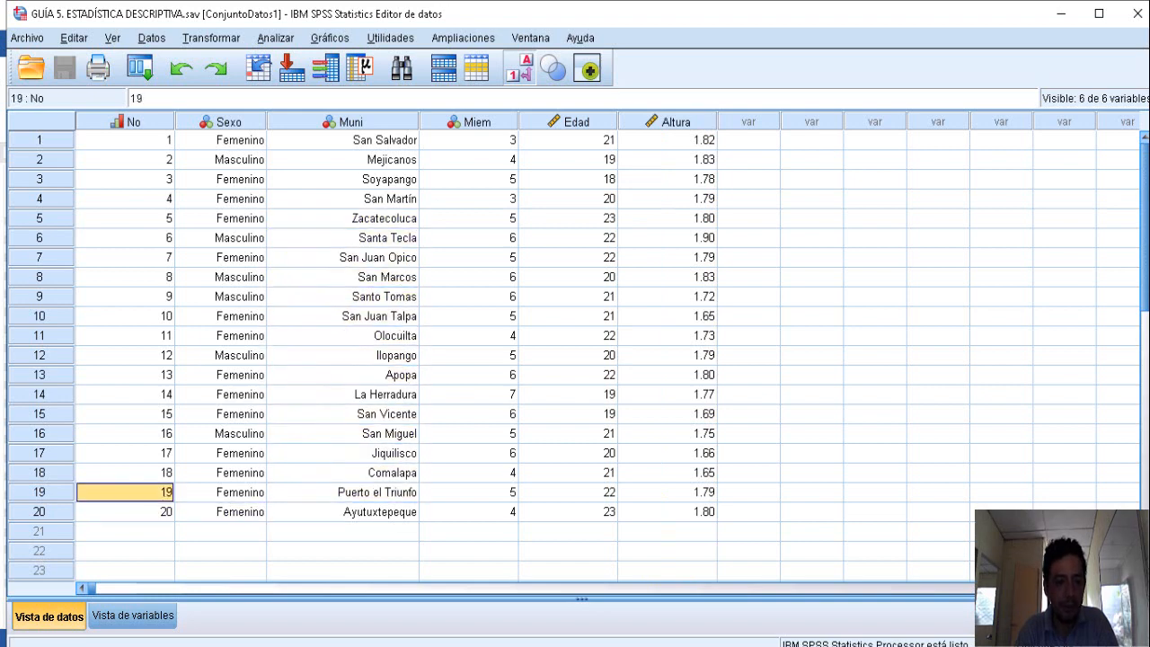
key("Up")
key("Up")
key("Up")
key("Up")
key("Up")
key("Up")
key("Up")
key("Up")
key("Up")
key("Up")
key("Up")
key("Up")
key("Right")
key("Right")
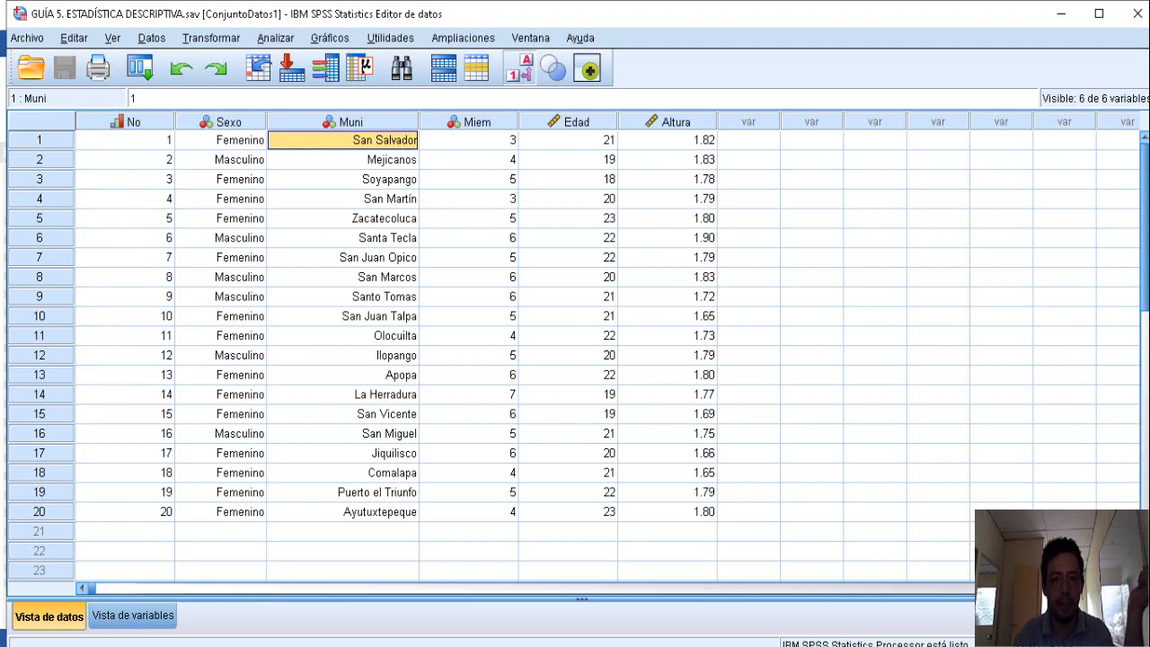
left_click(640, 126)
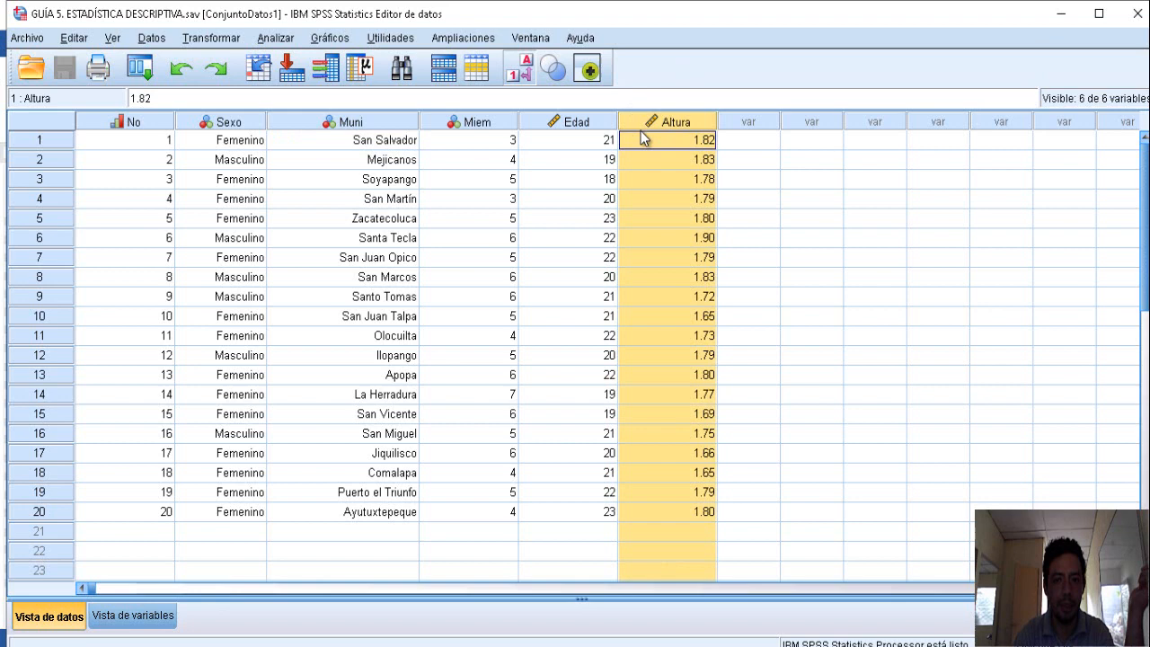
left_click(646, 242)
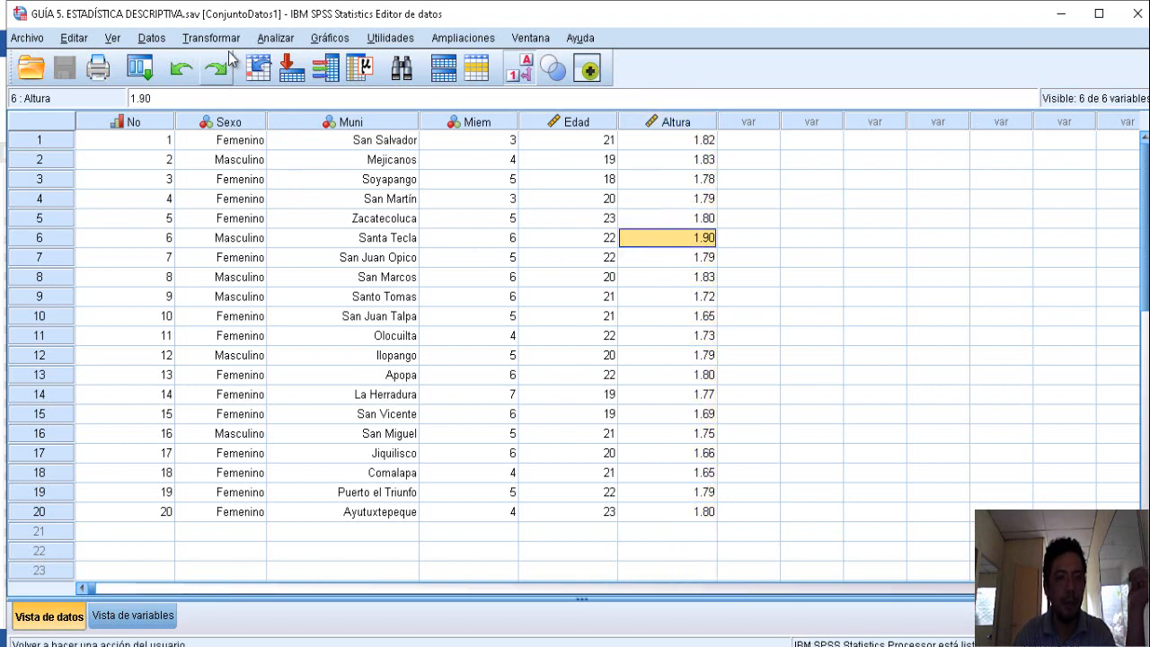
- Reset the Frequencies analysis to its defaults, add the student height variable and turn off the frequency tables
left_click(284, 40)
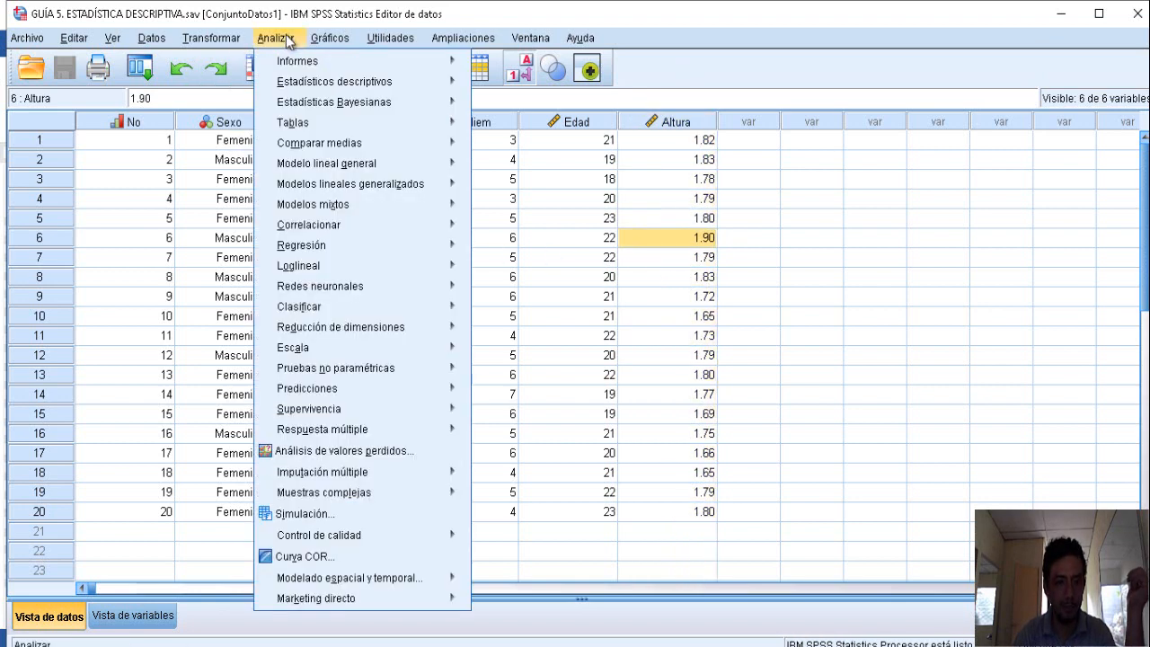
mouse_move(302, 83)
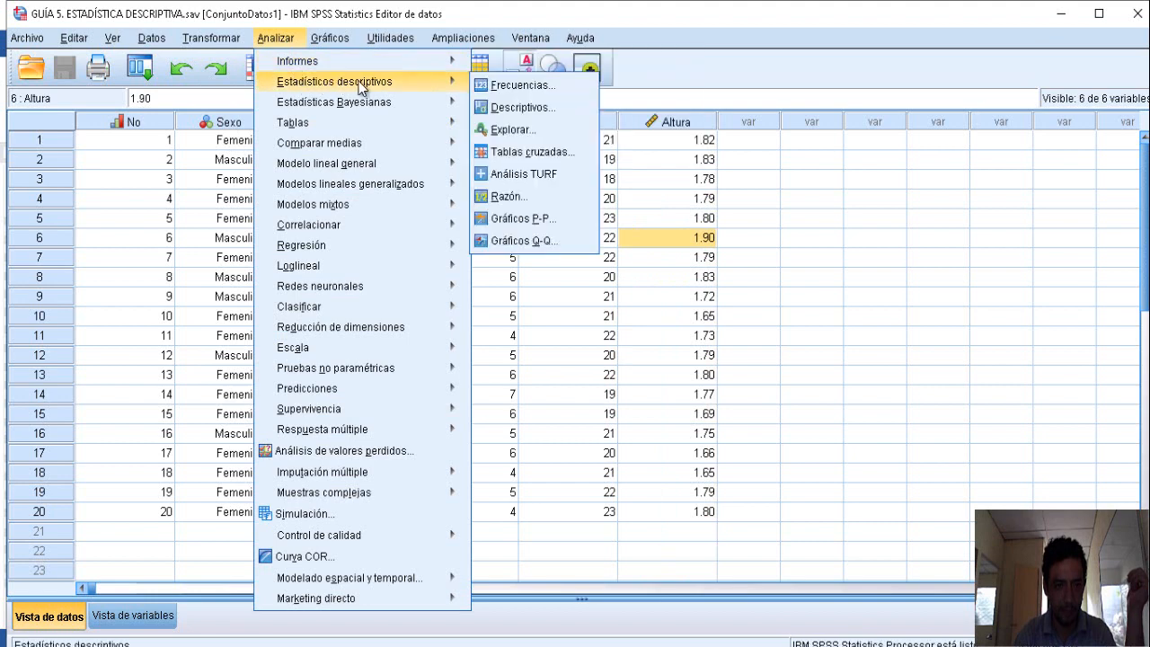
left_click(512, 84)
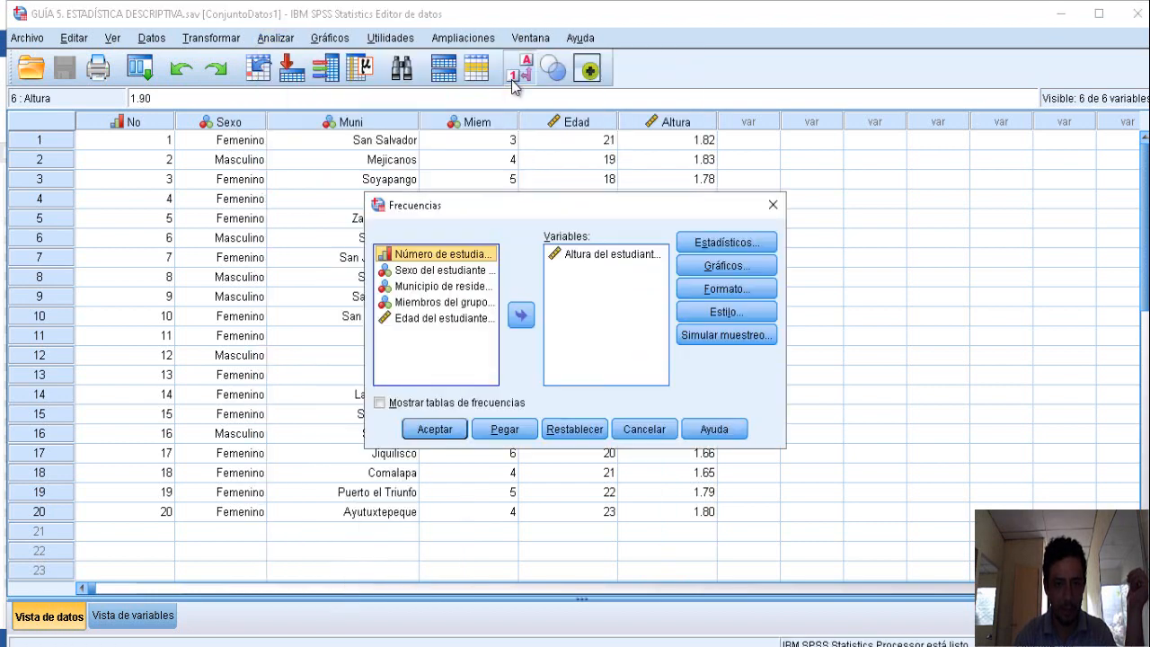
left_click(575, 430)
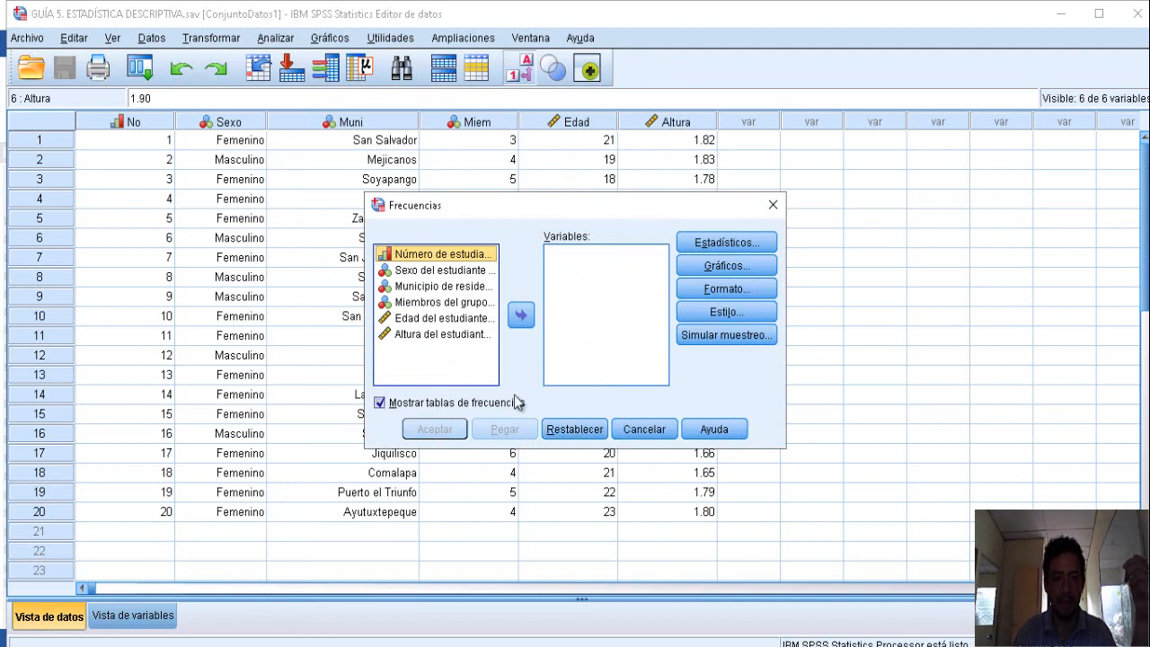
left_click(406, 336)
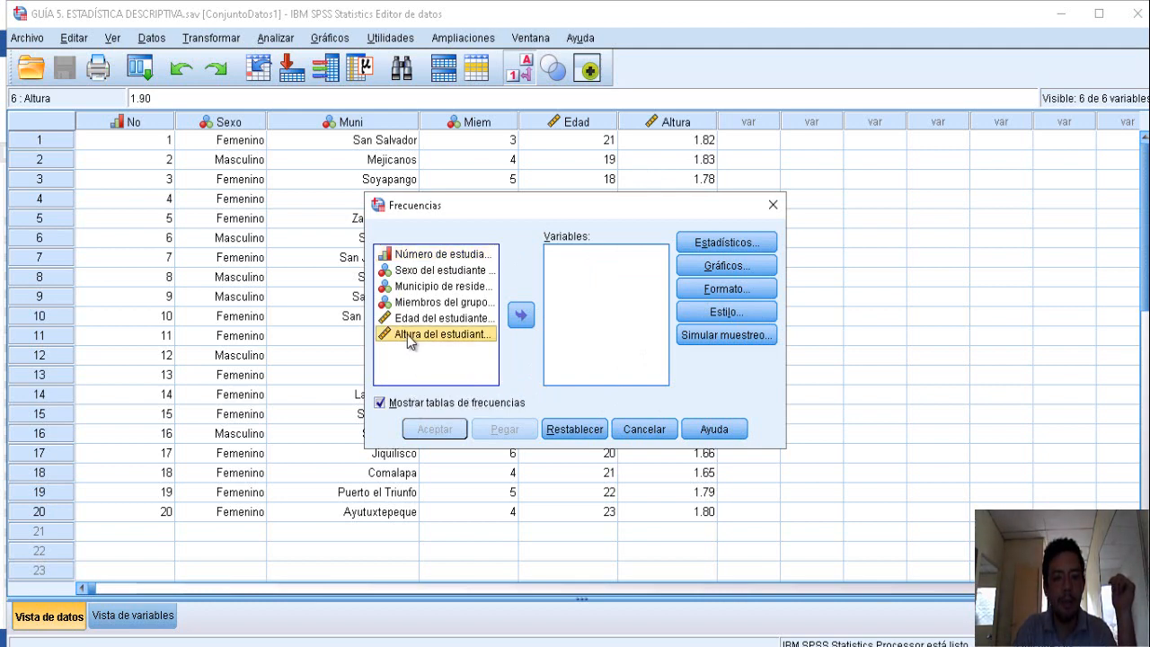
left_click(520, 317)
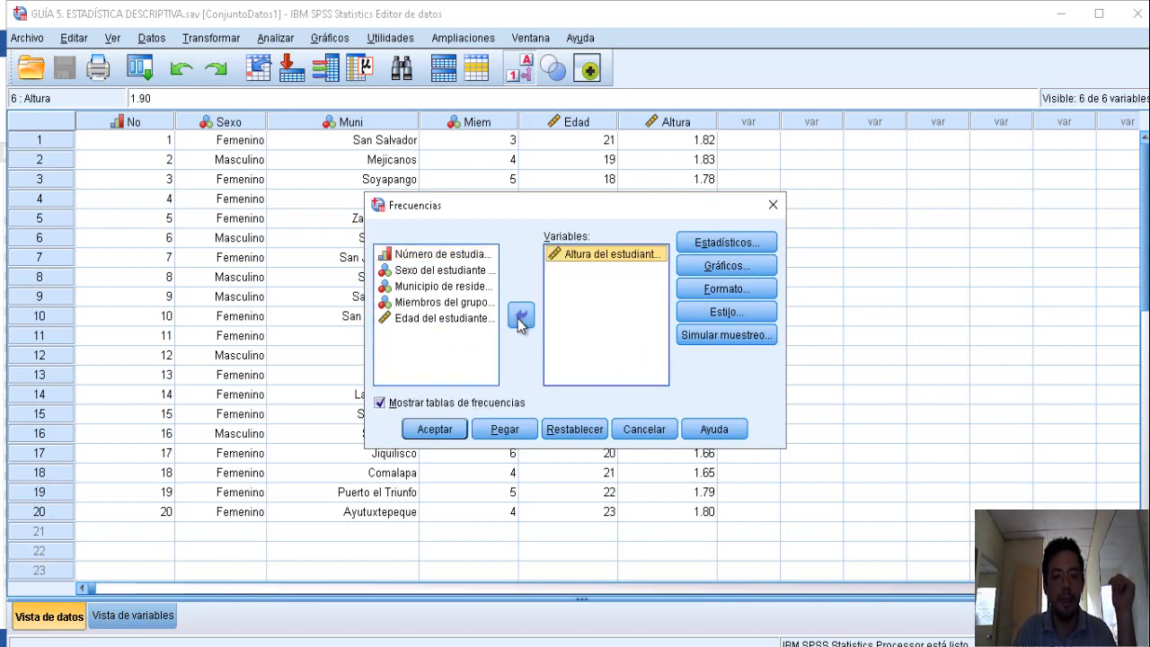
left_click(380, 402)
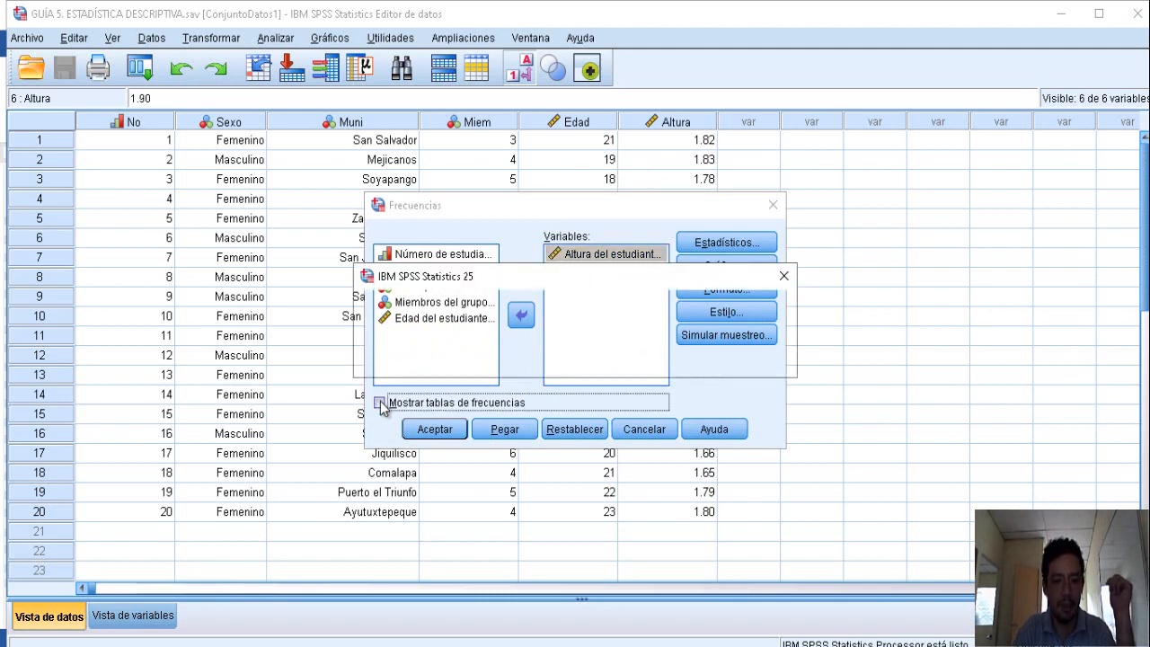
left_click(564, 359)
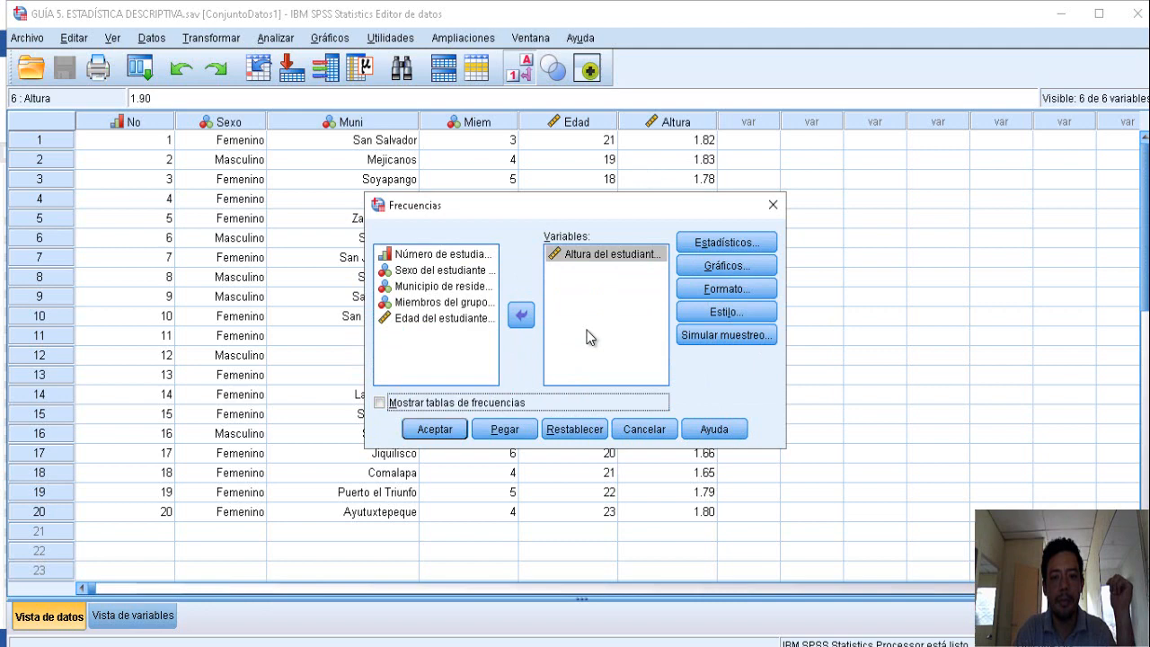
- Request the mean, median, mode and quartiles in the statistics of the Frequencies analysis
left_click(702, 244)
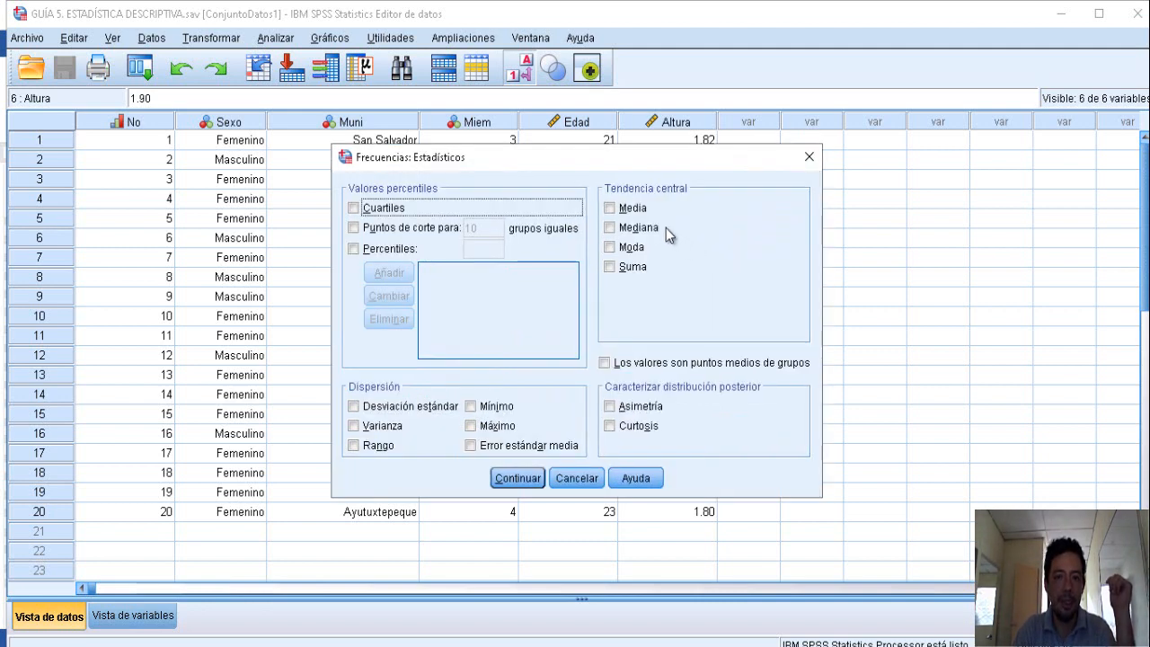
left_click(611, 208)
left_click(610, 227)
left_click(610, 247)
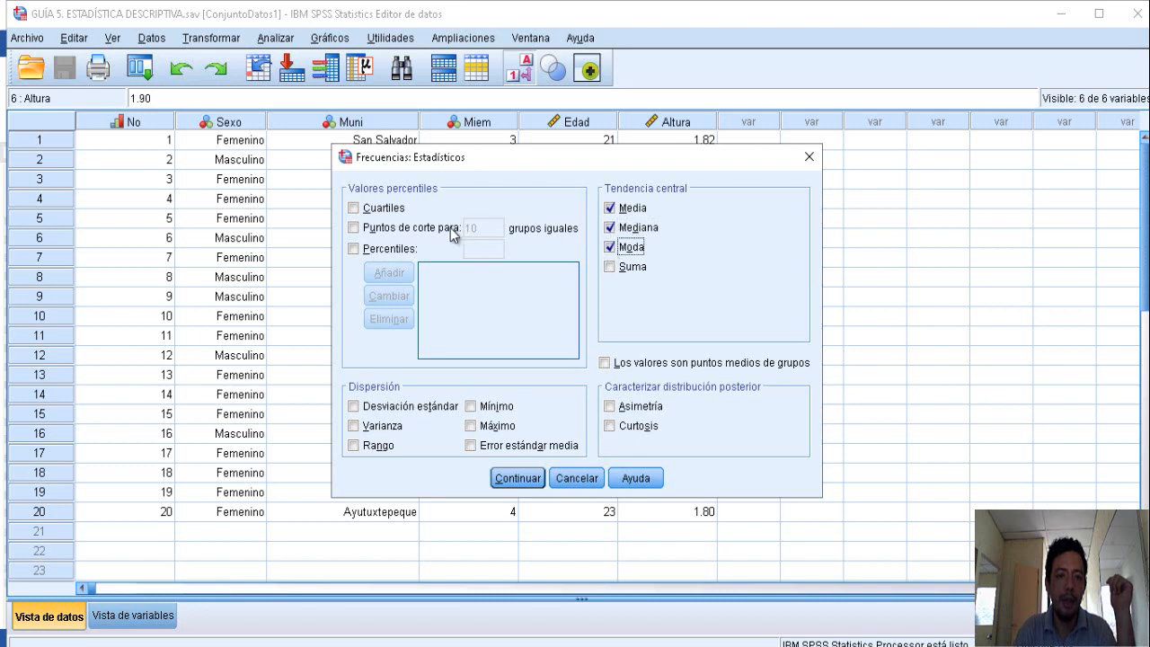
left_click(354, 208)
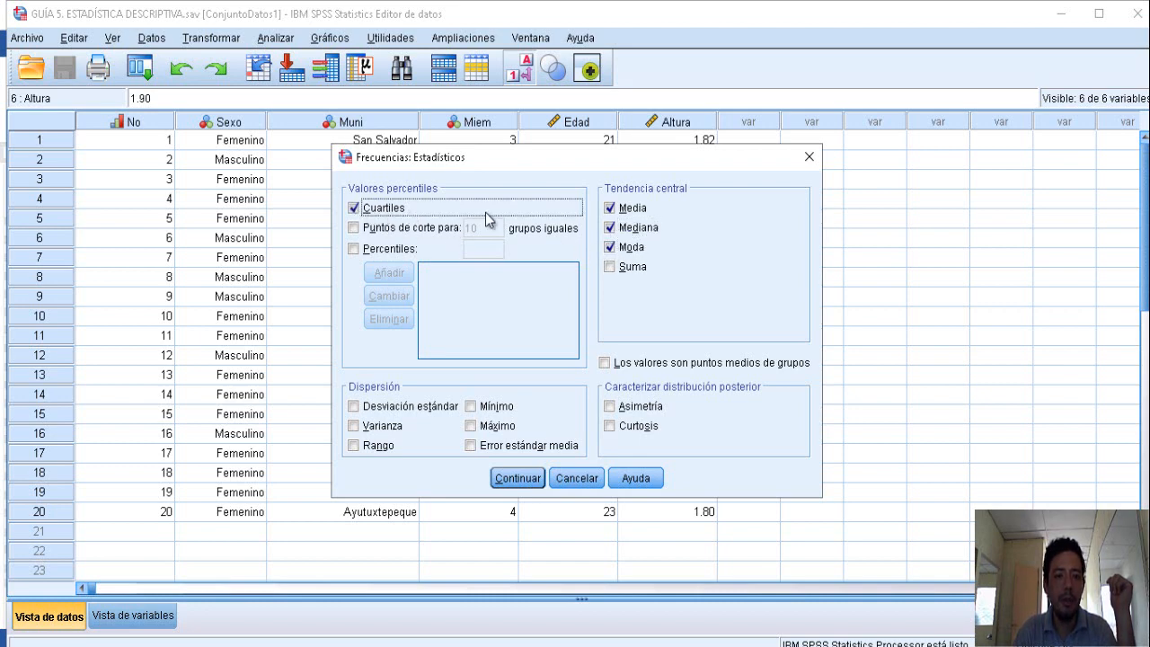
- Add the 70th percentile to the percentile values requested for the student height
left_click(354, 249)
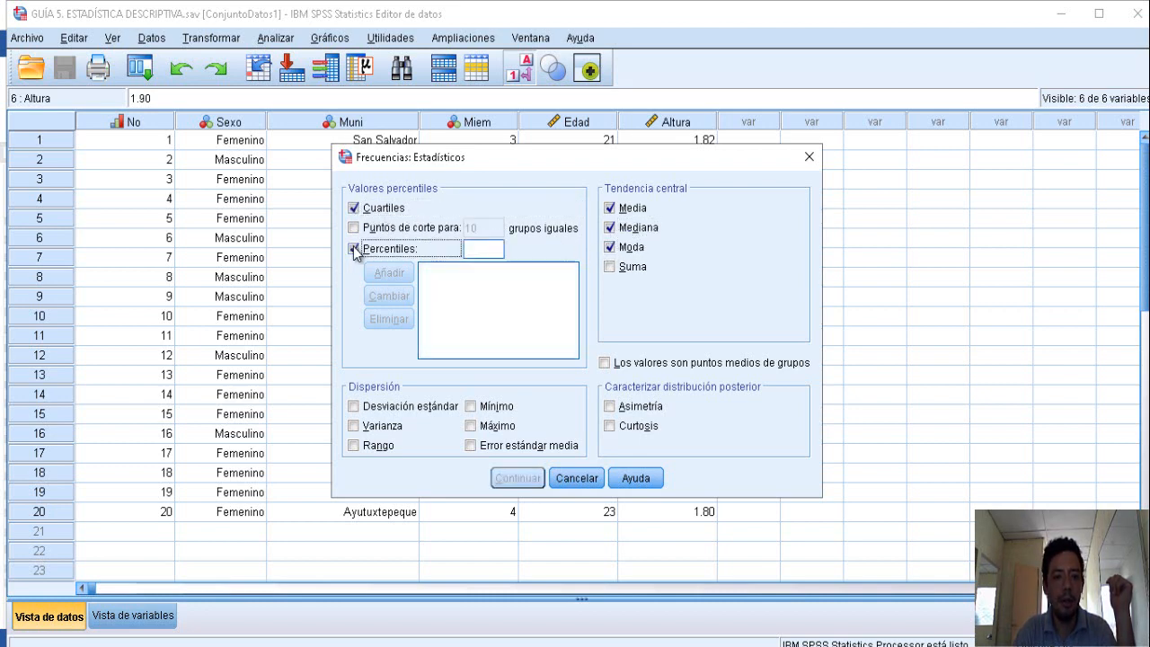
left_click(478, 253)
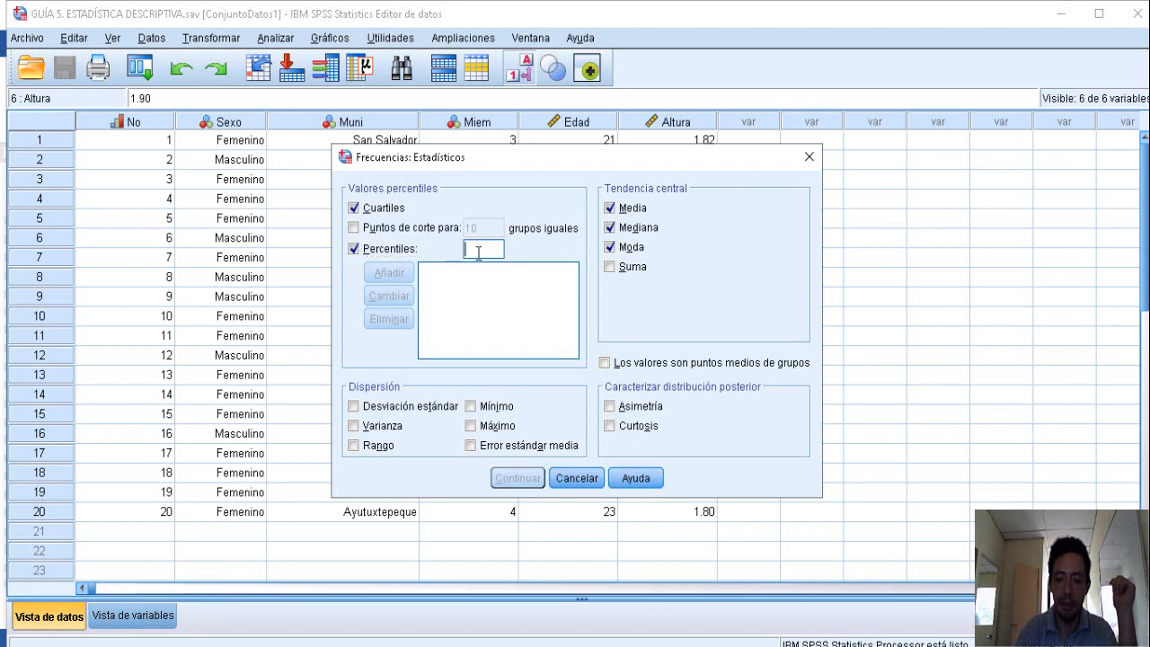
type("70")
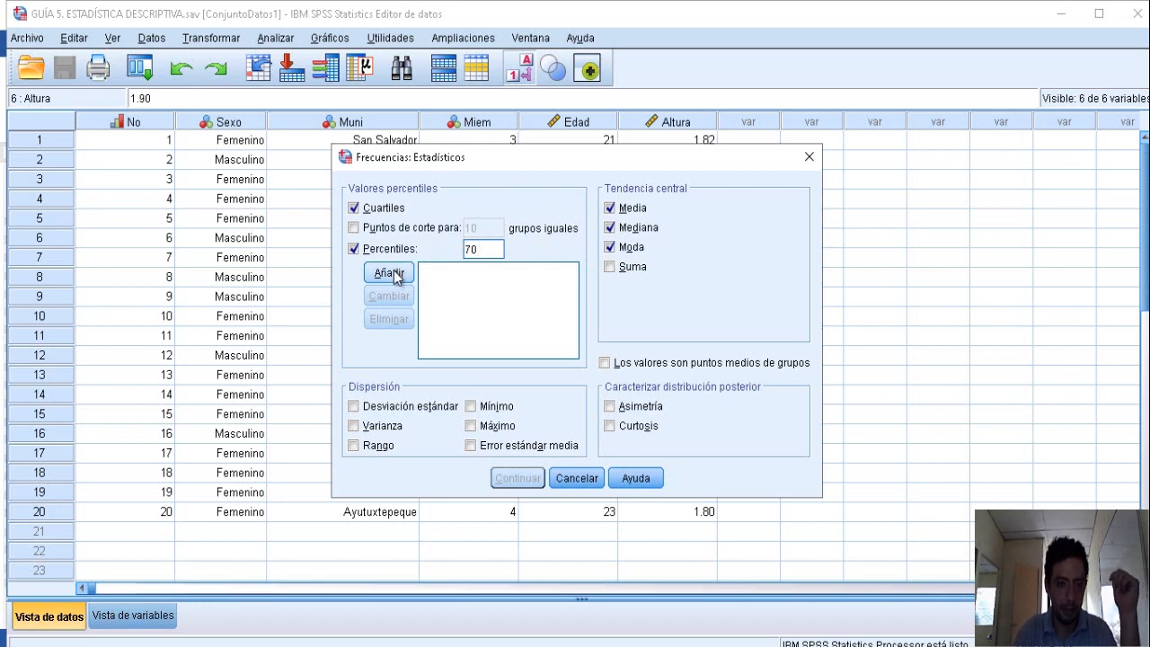
left_click(393, 276)
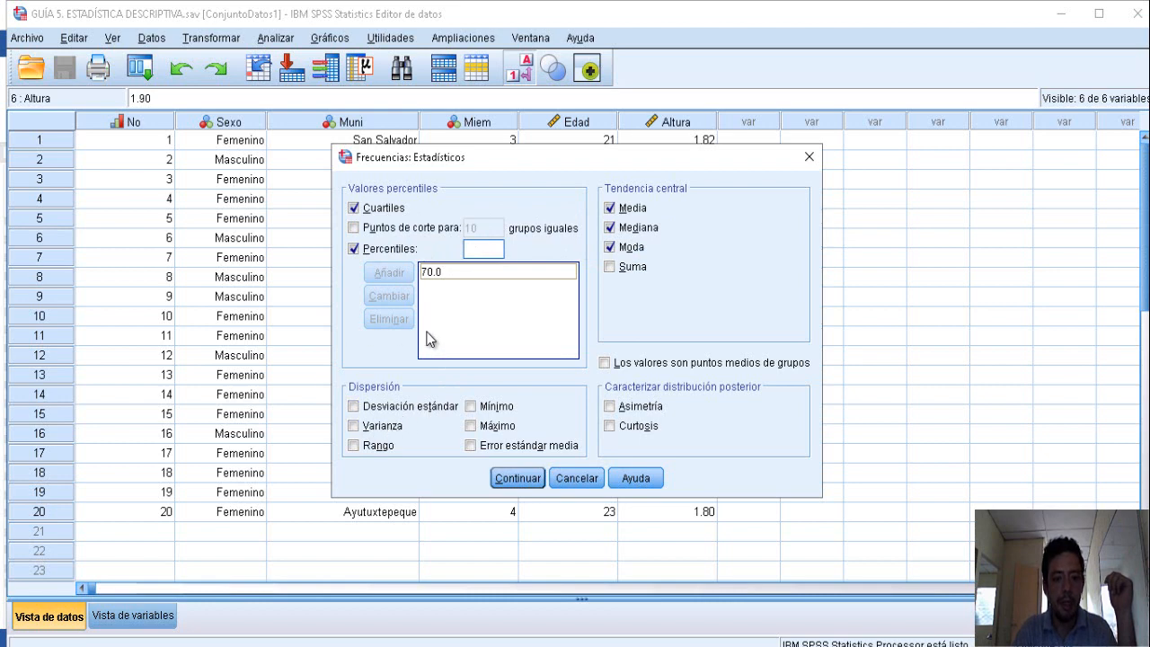
- Request the standard deviation, skewness and kurtosis as well, and accept the statistics settings
left_click(356, 410)
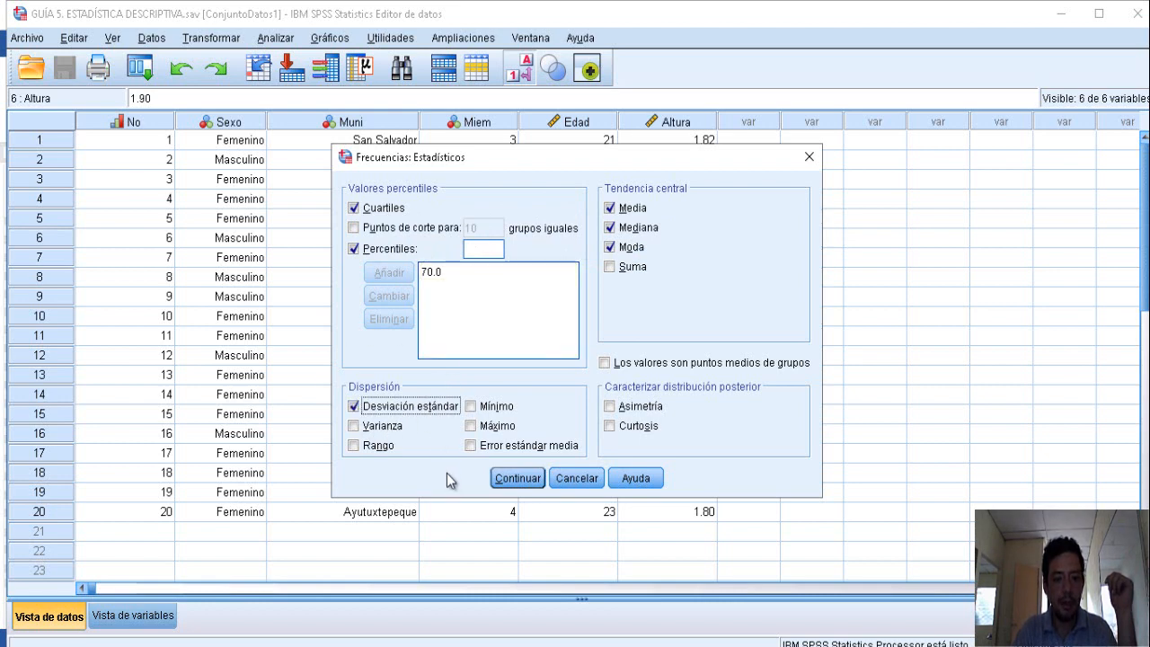
left_click(610, 407)
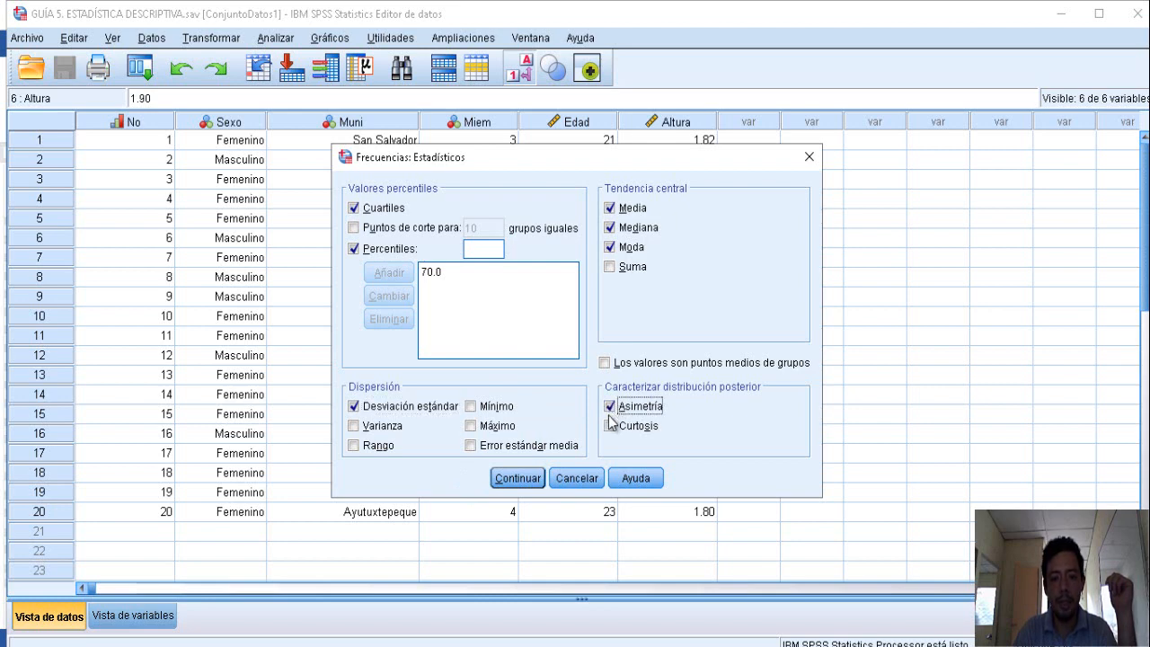
left_click(610, 427)
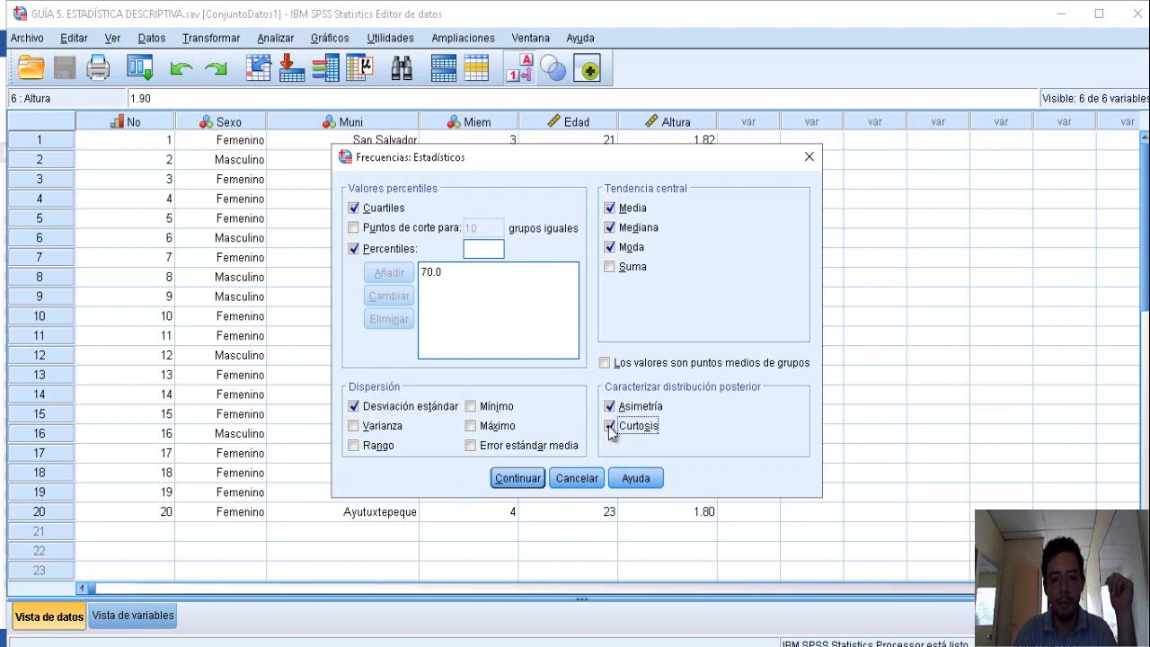
left_click(511, 480)
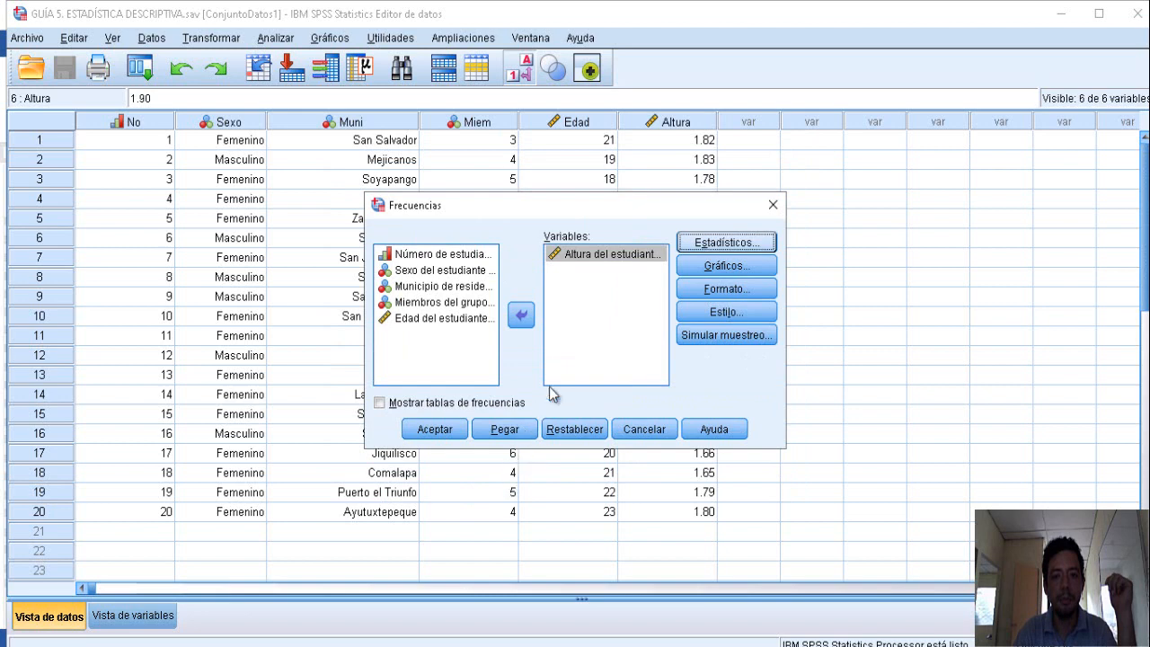
- Include a histogram with the normal curve in the Frequencies analysis of height and run it
left_click(717, 273)
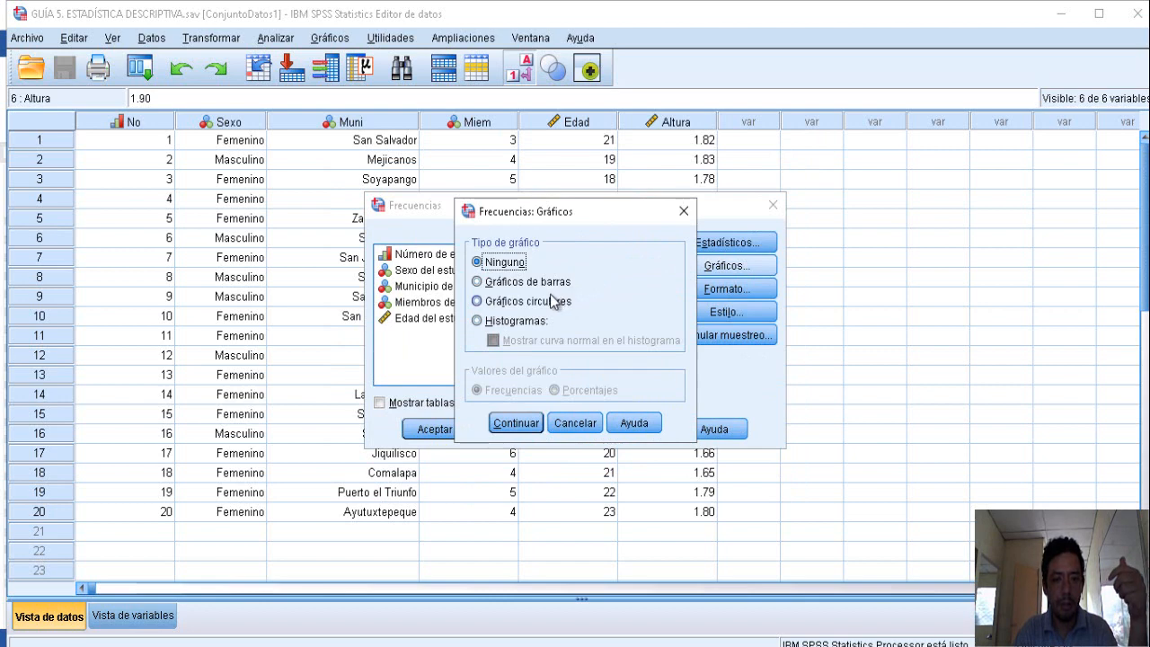
left_click(479, 321)
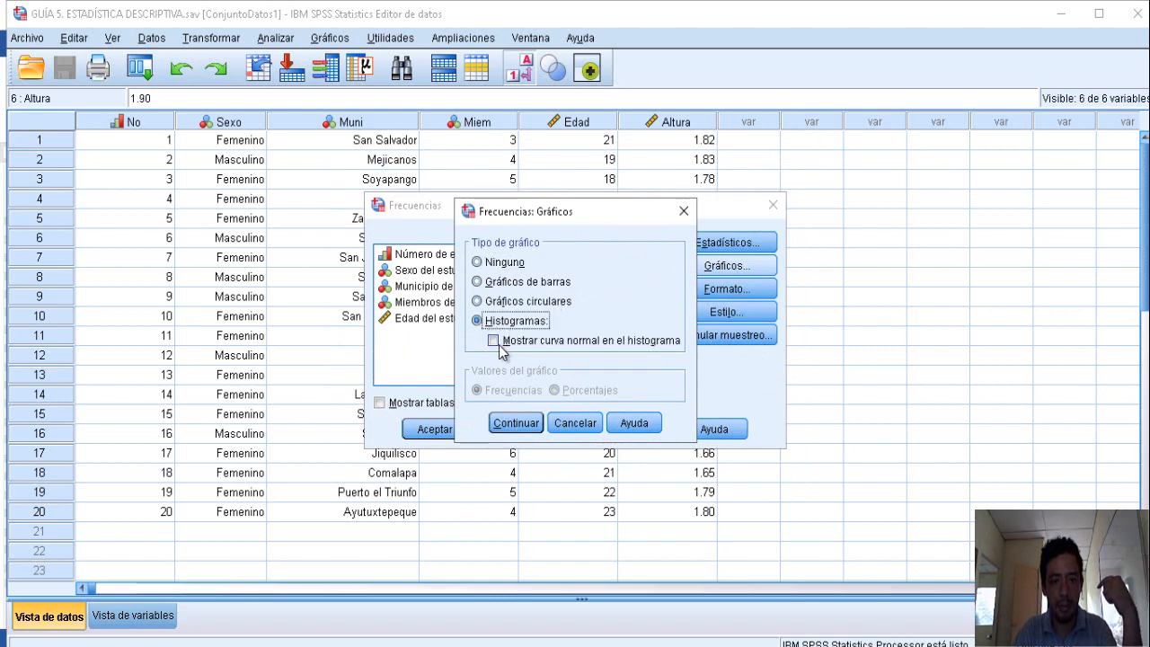
left_click(497, 343)
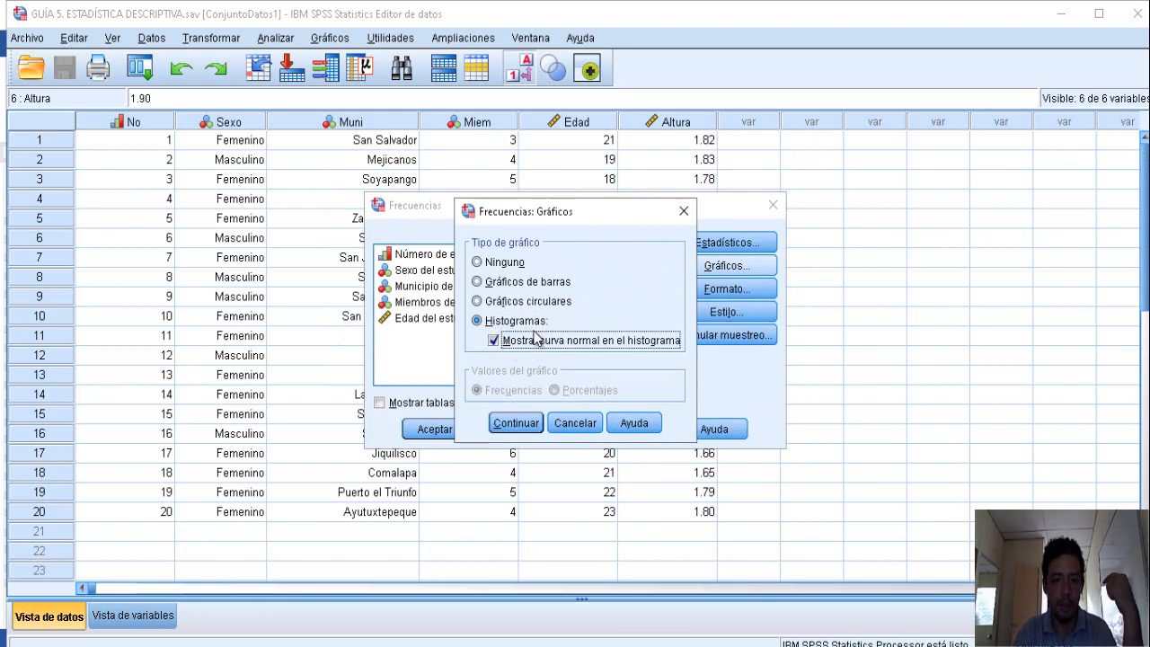
left_click(517, 424)
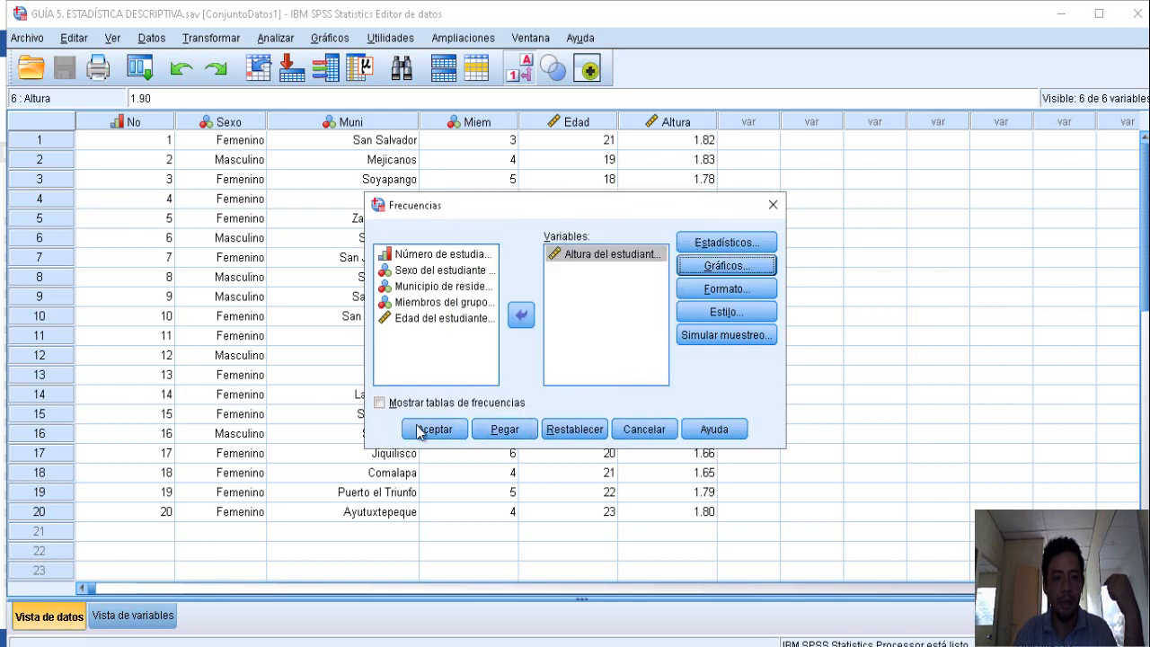
left_click(422, 431)
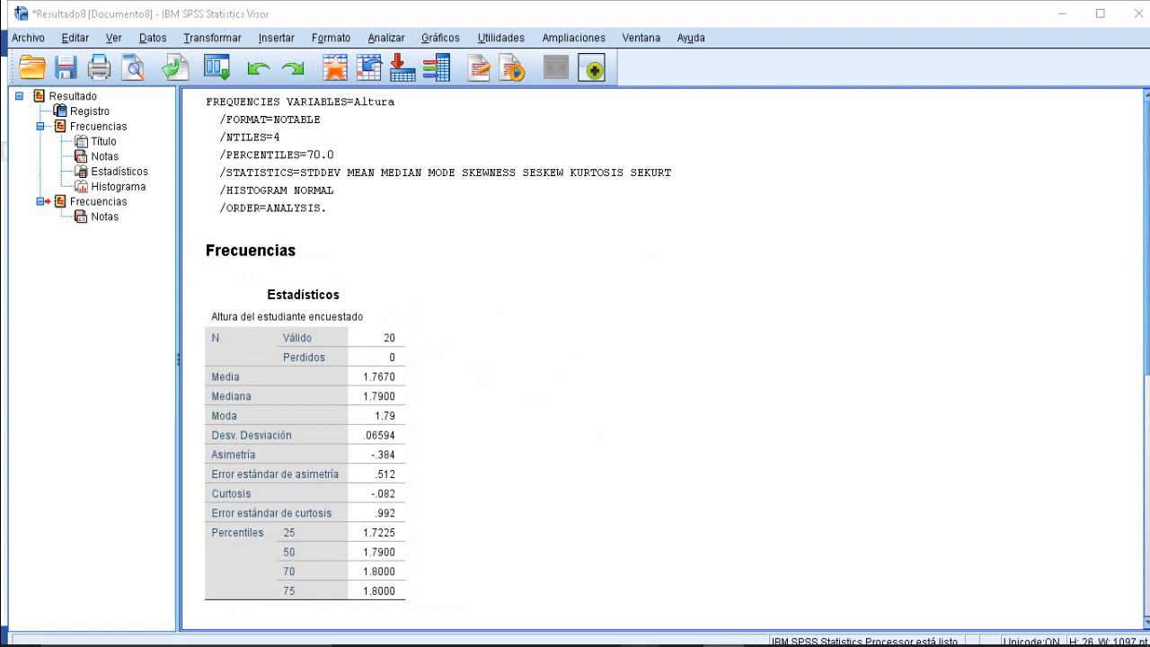
- Check the height variable's label in the variable definitions and look over the Frequencies output in the results viewer
left_click(611, 593)
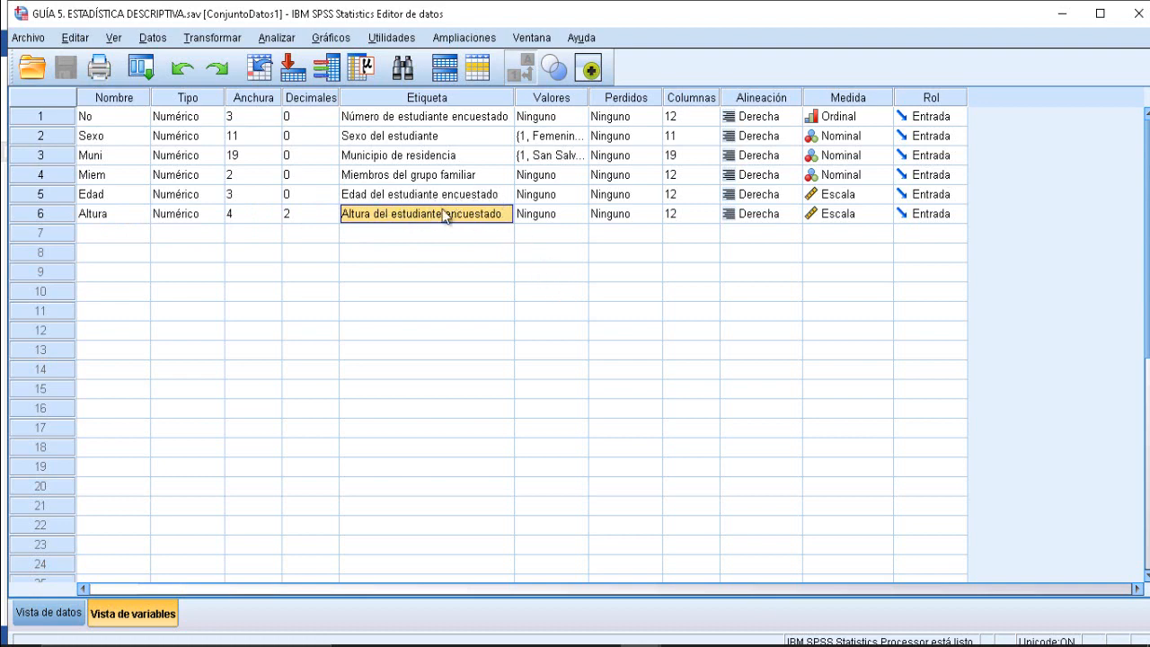
mouse_move(641, 646)
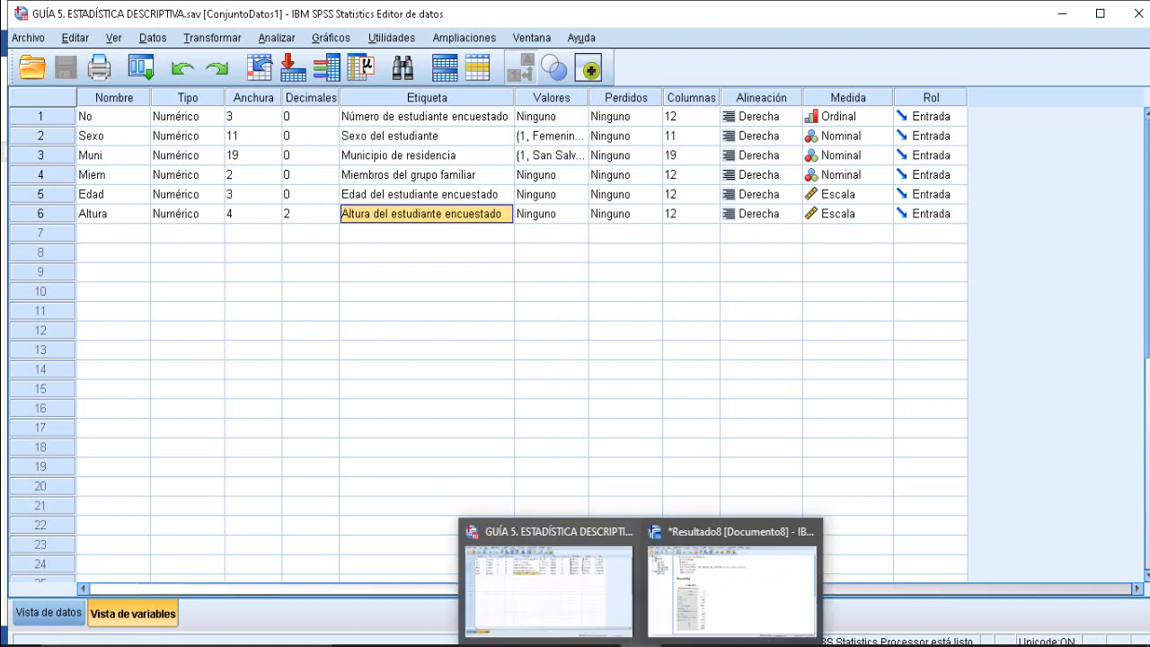
left_click(711, 586)
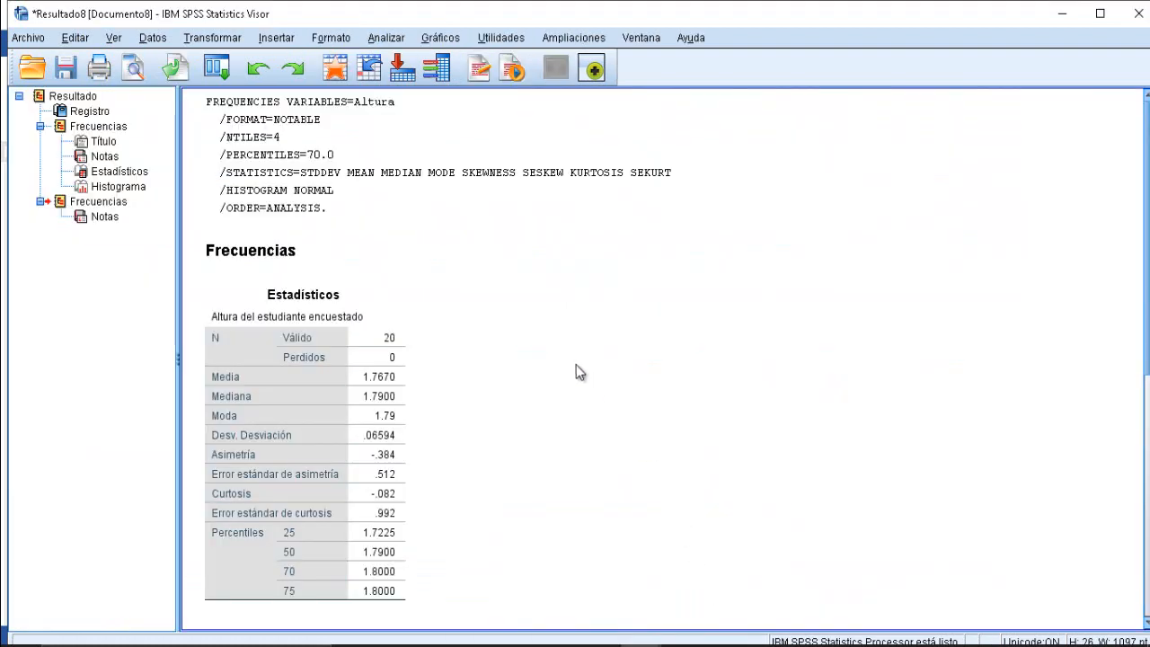
scroll(393, 356, "down", 2)
scroll(393, 356, "down", 1)
scroll(392, 355, "up", 1)
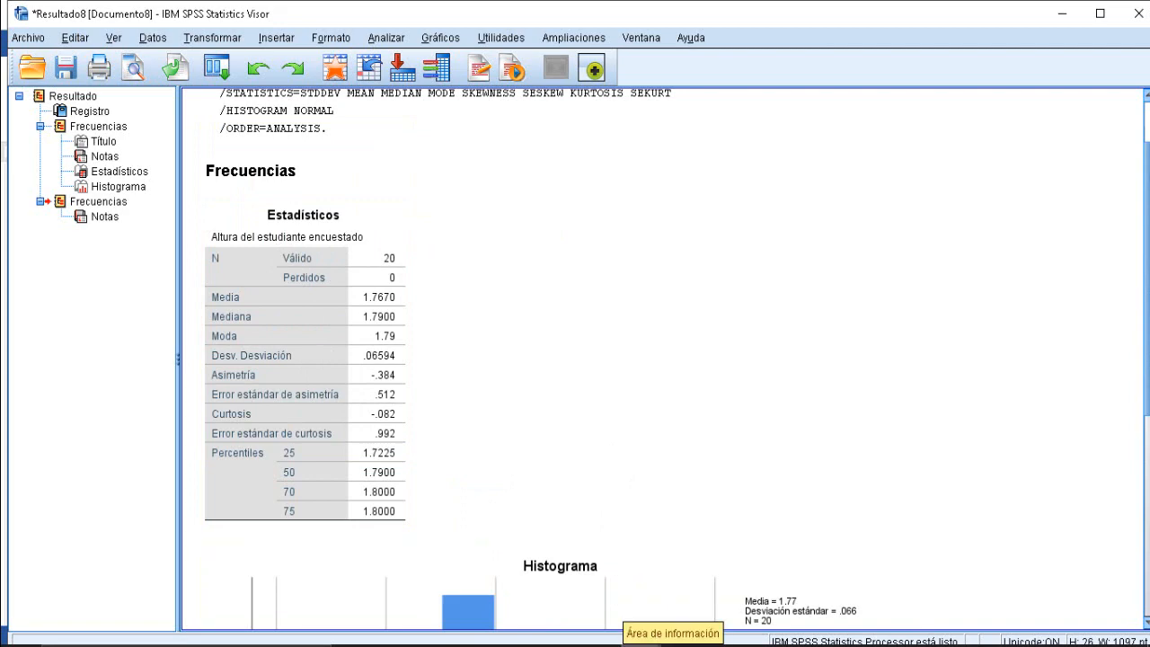
- Review the 20 student heights in the Altura column of the data set
mouse_move(641, 645)
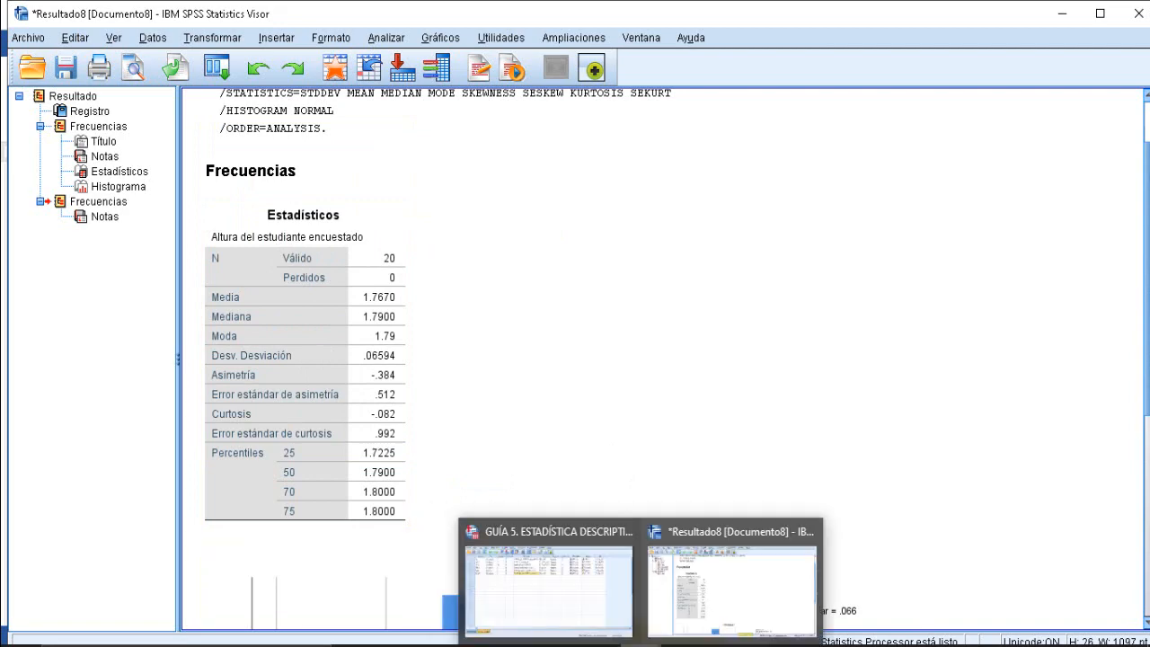
left_click(599, 606)
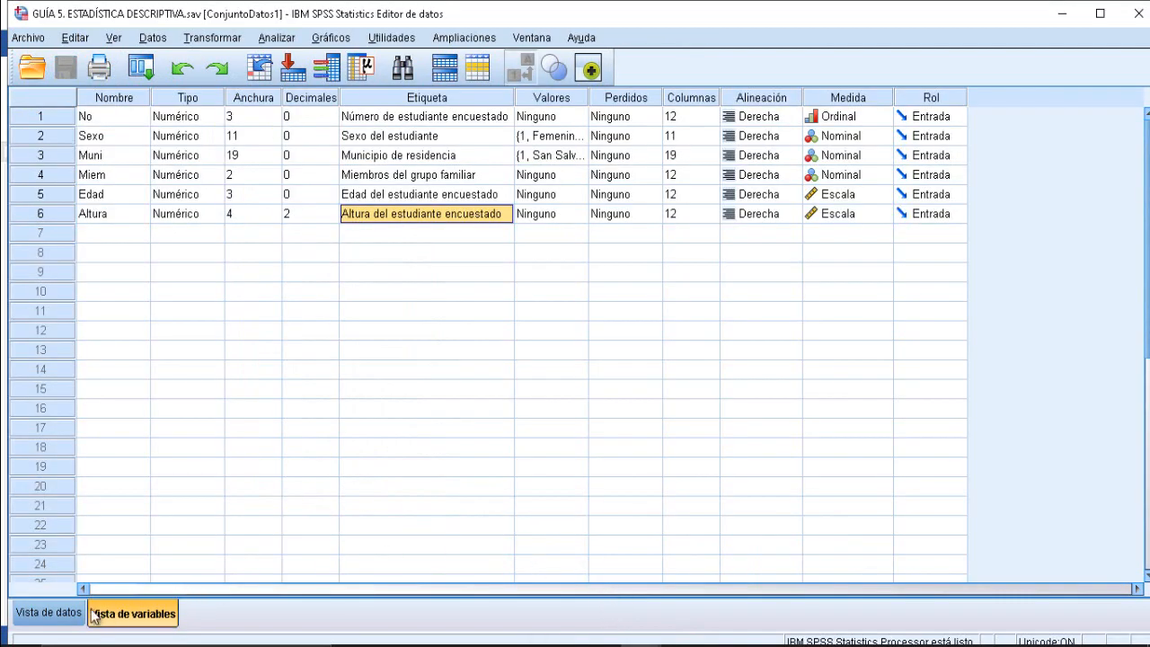
left_click(56, 615)
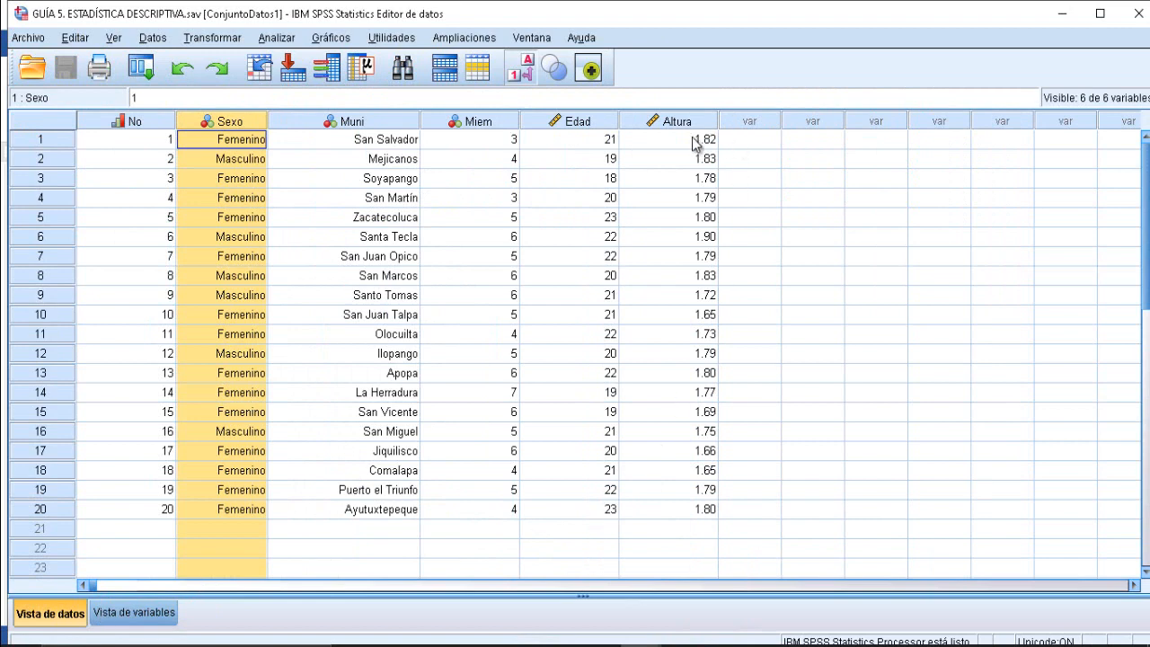
left_click_drag(695, 144, 675, 486)
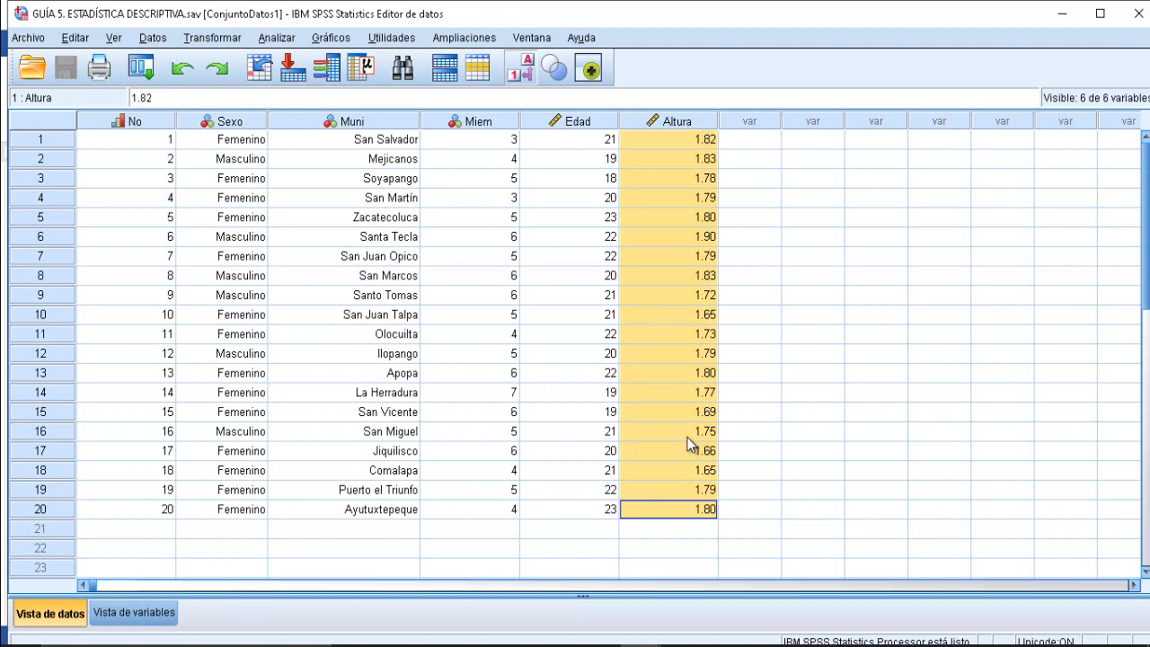
left_click(705, 162)
left_click(695, 142)
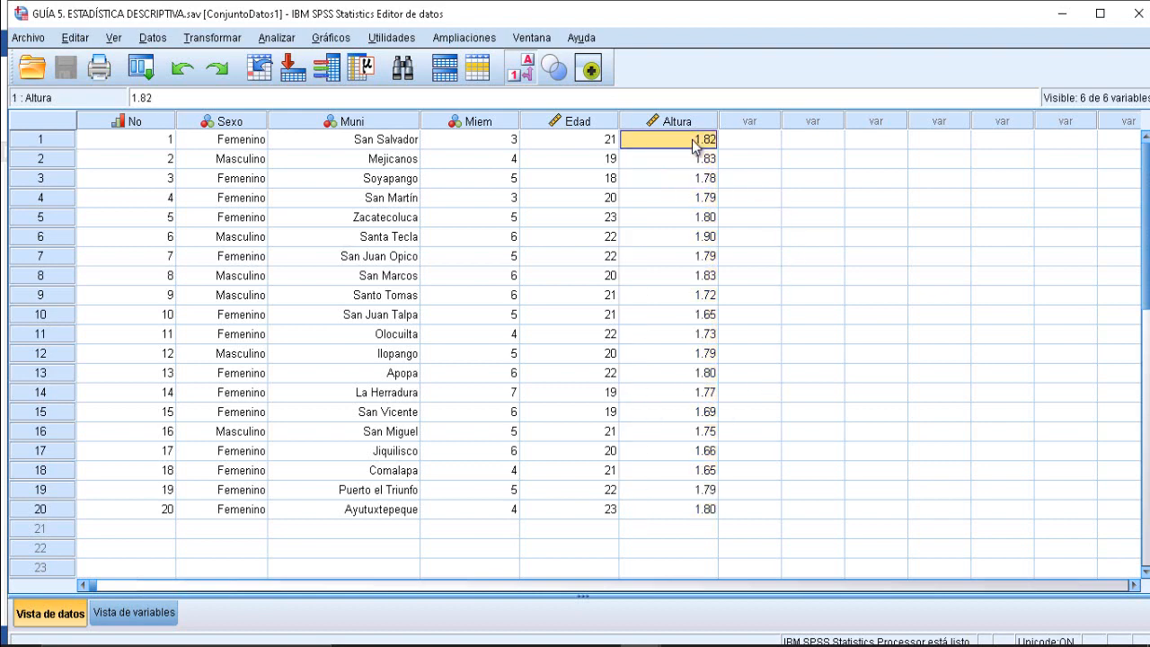
- Switch to the results viewer and examine the mean height in the Estadísticos table
left_click(640, 644)
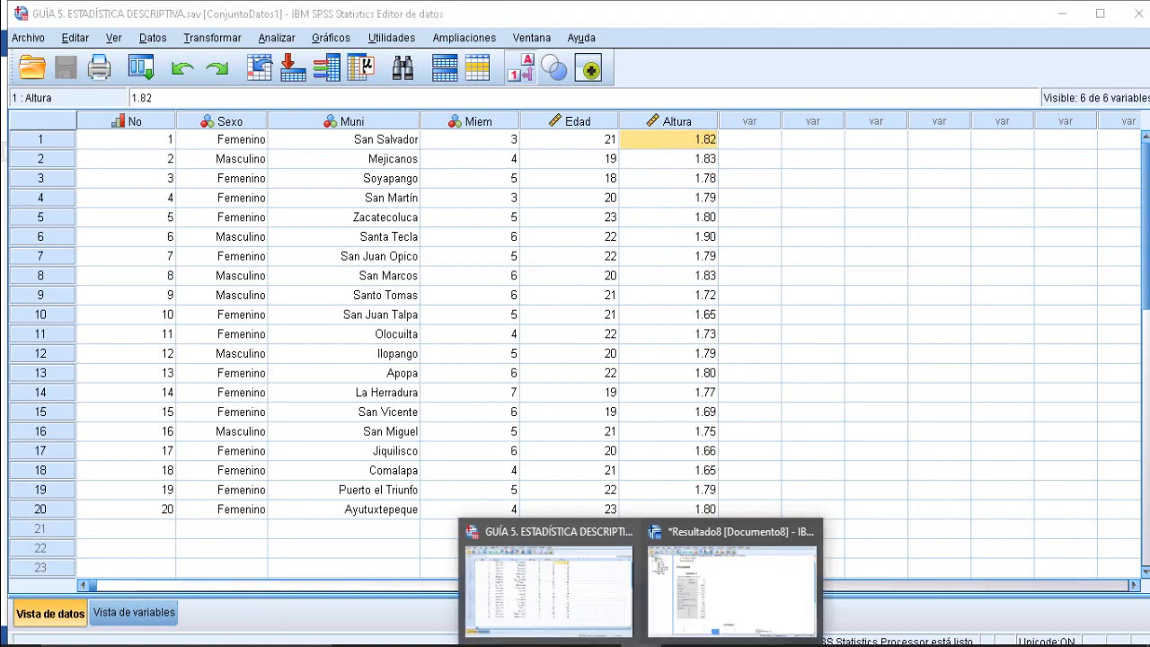
left_click(672, 572)
scroll(635, 347, "down", 2)
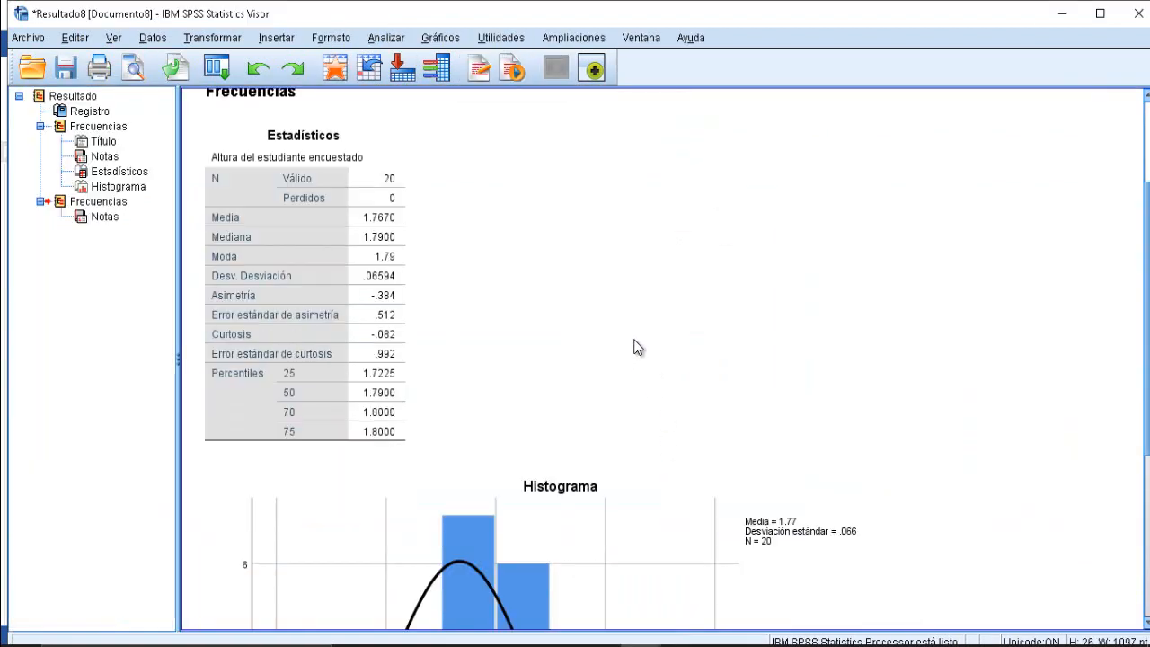
left_click(383, 225)
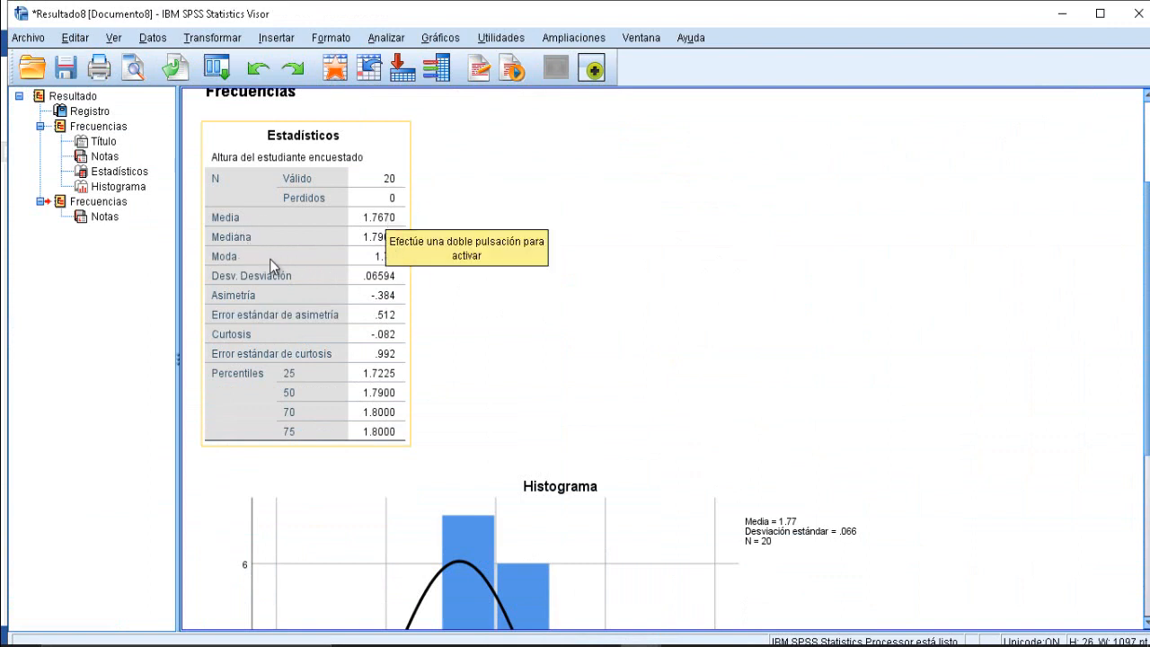
left_click(609, 304)
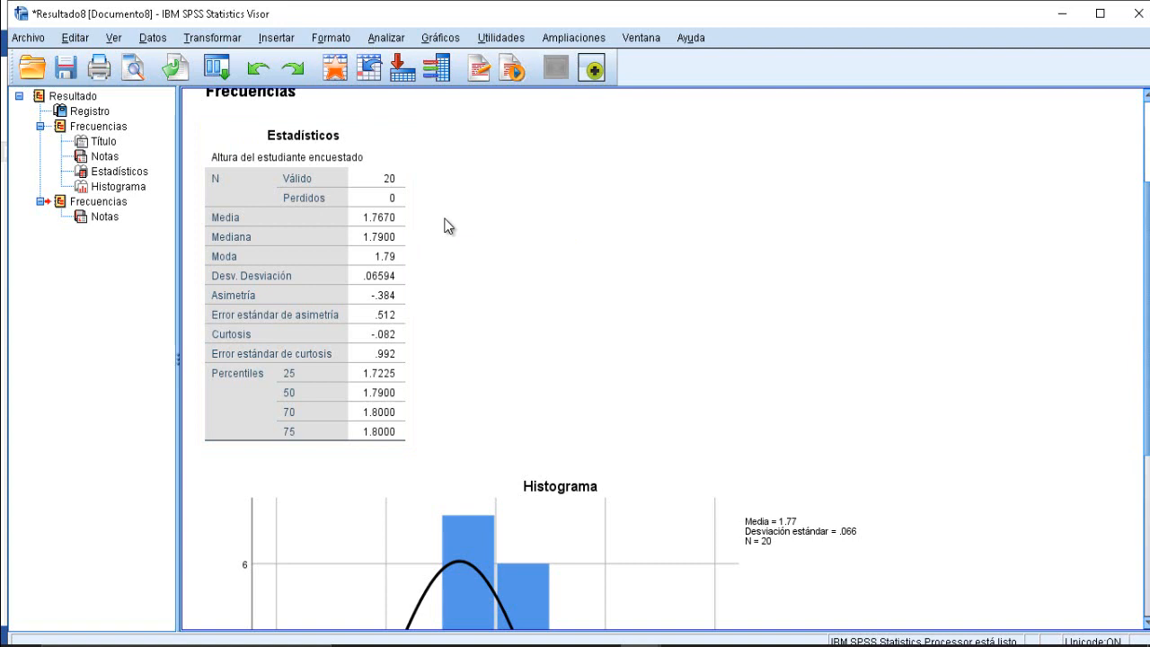
left_click(385, 223)
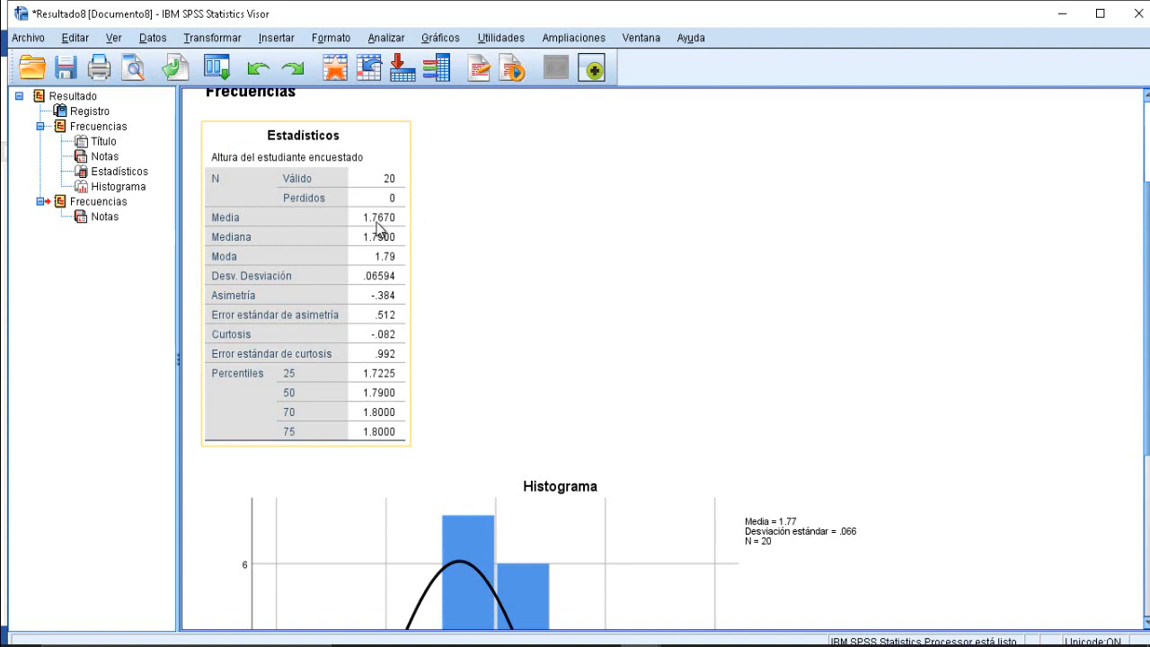
left_click(464, 223)
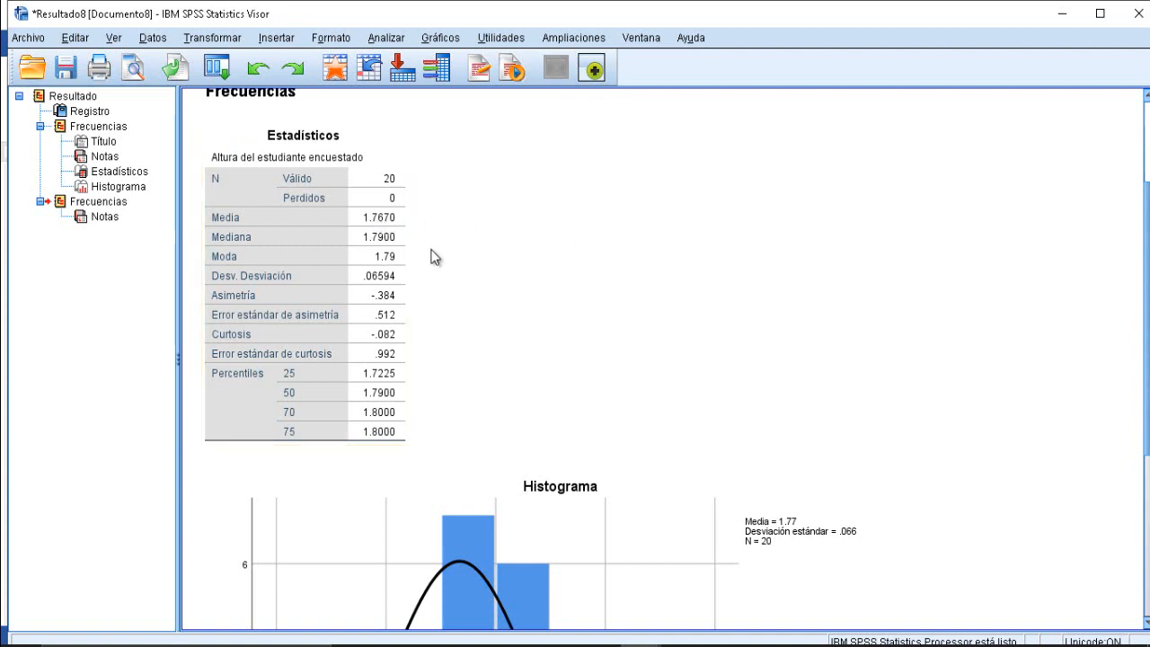
- Read the median and mode of height in the Estadísticos table and compare them
left_click(226, 236)
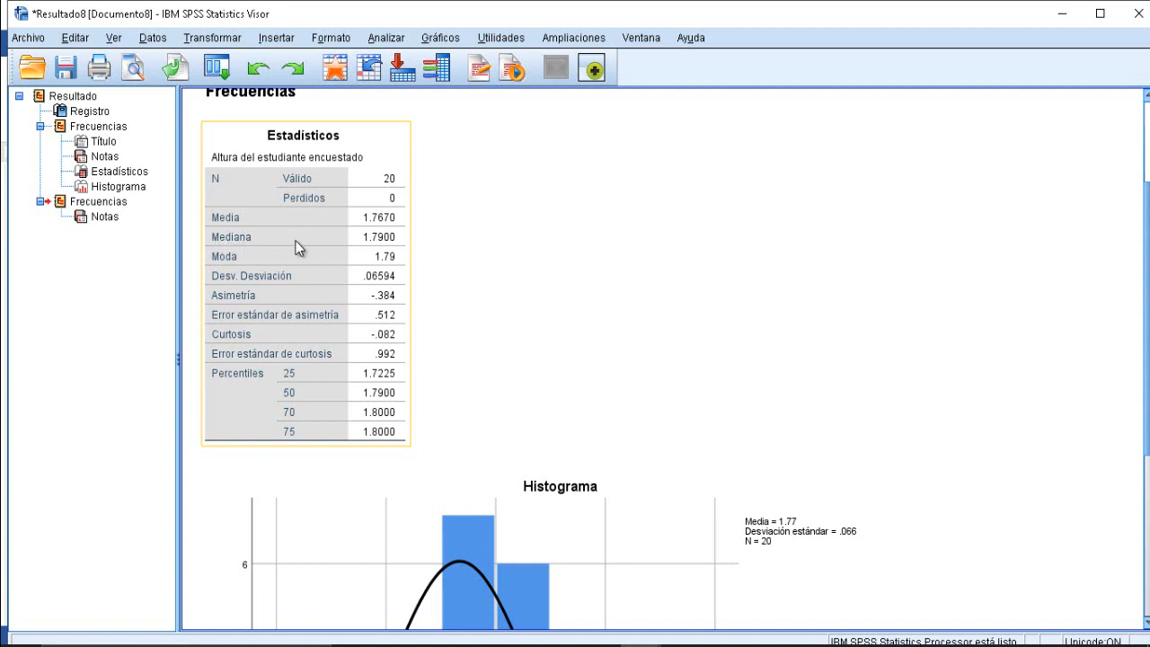
left_click(460, 249)
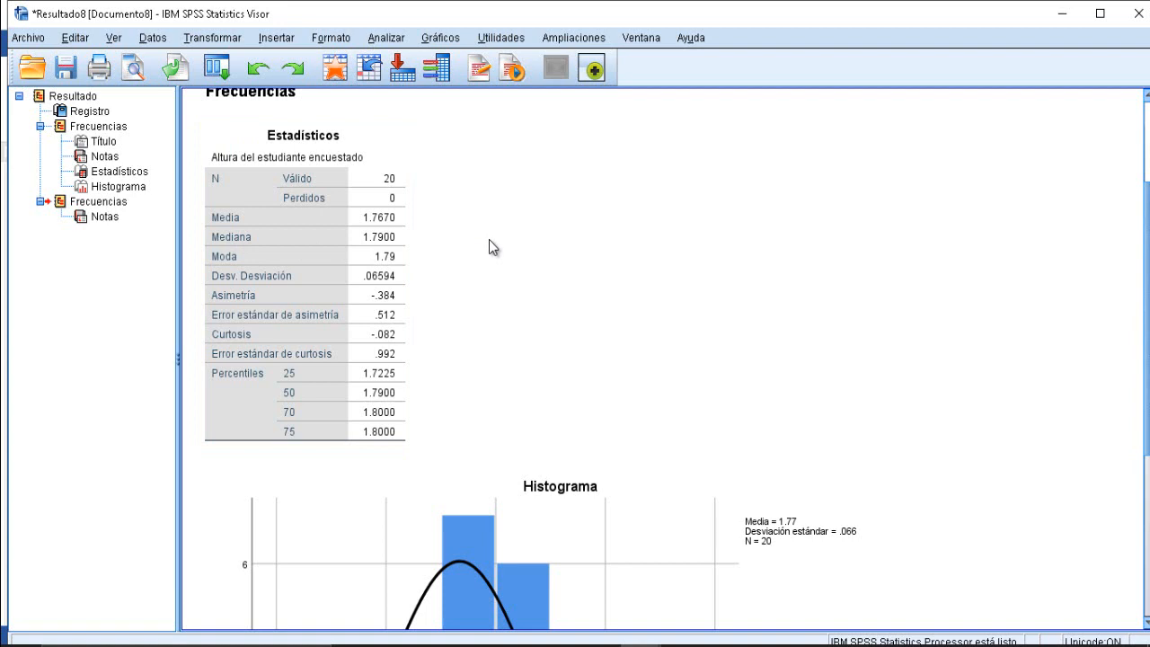
left_click(384, 236)
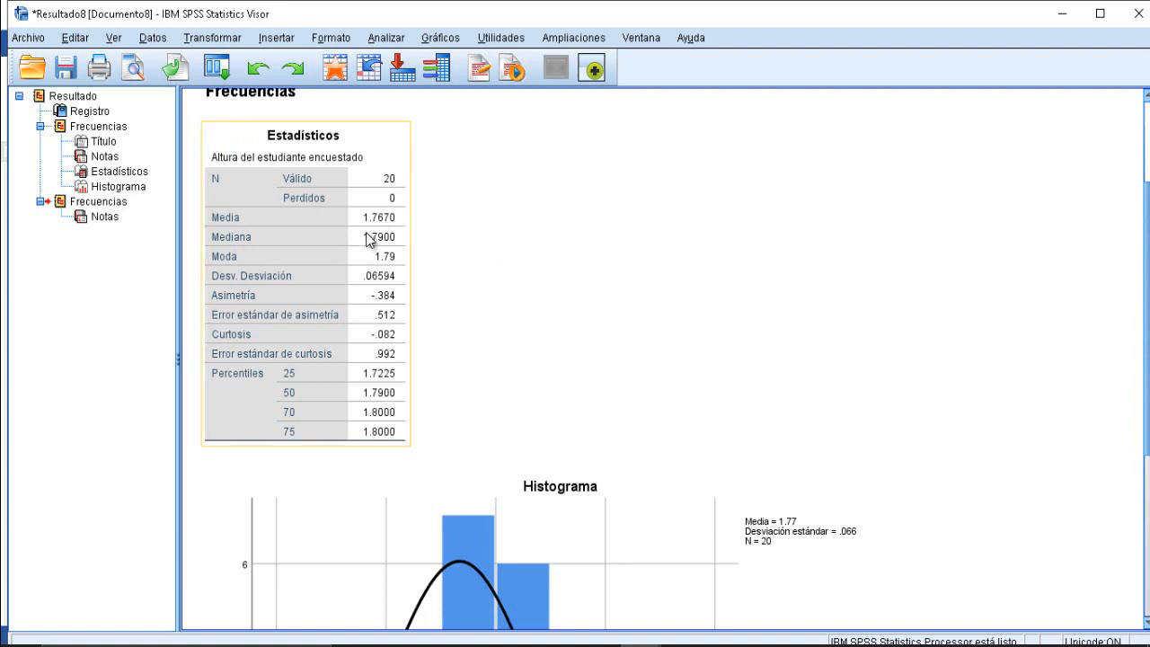
left_click(416, 237)
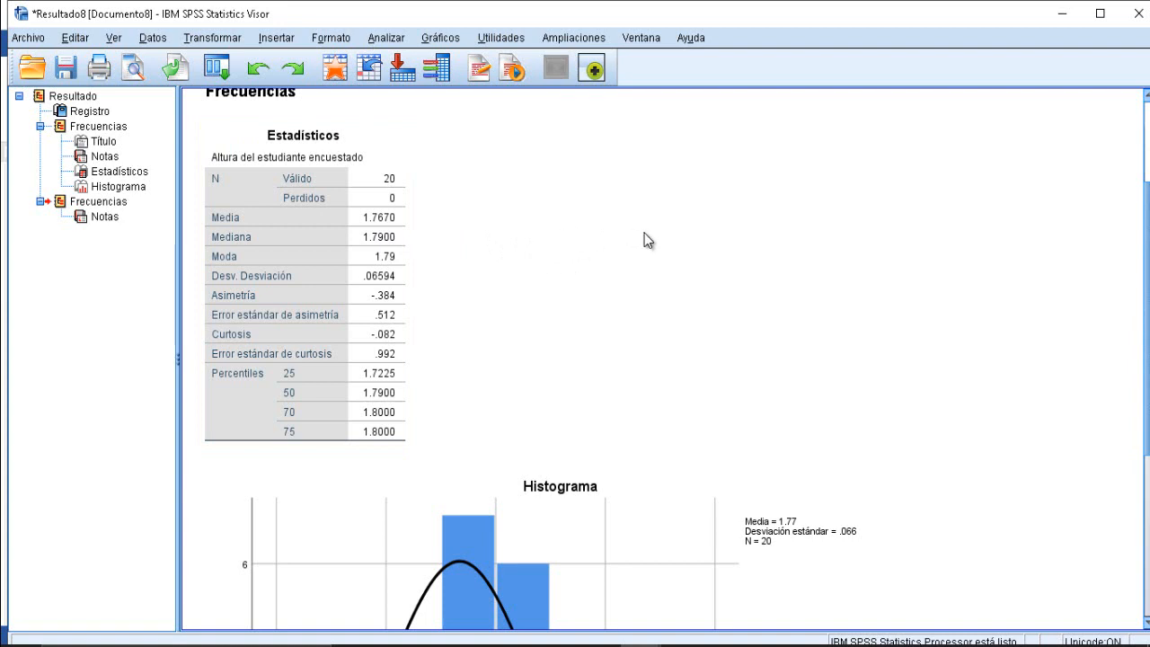
left_click(377, 260)
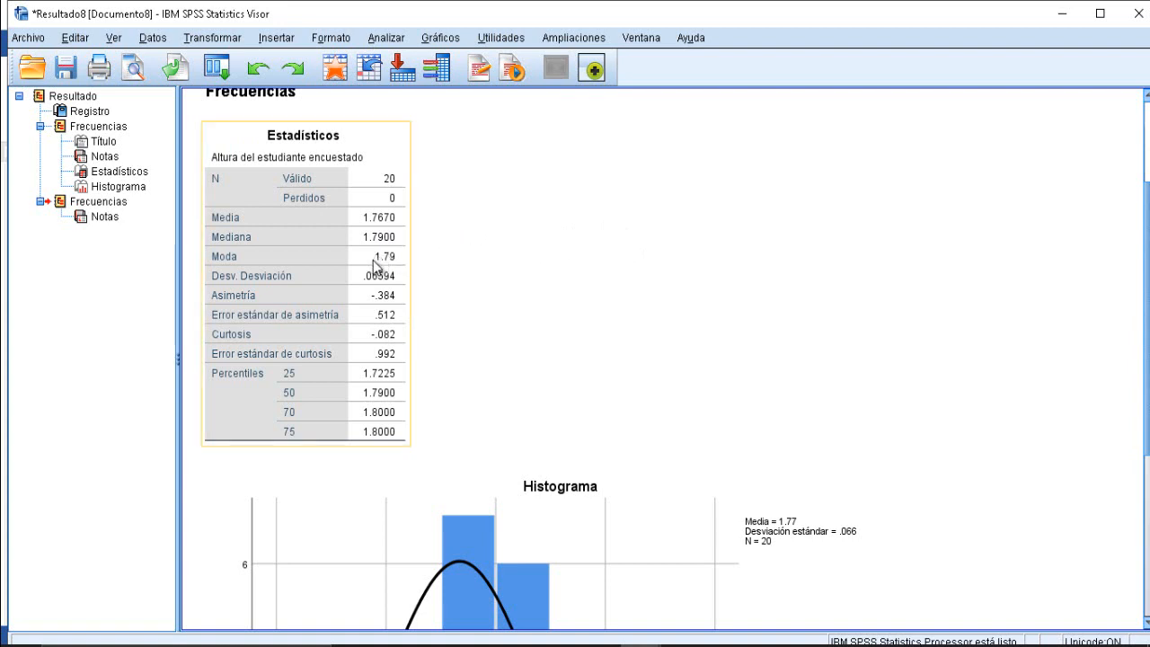
left_click(457, 258)
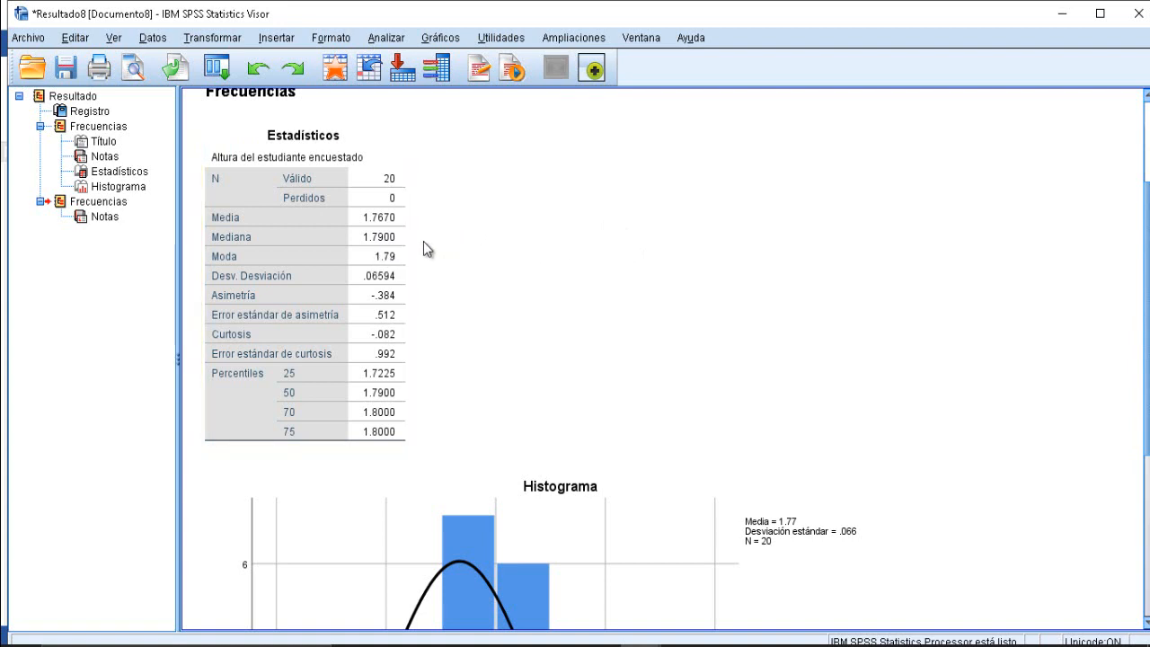
left_click(393, 246)
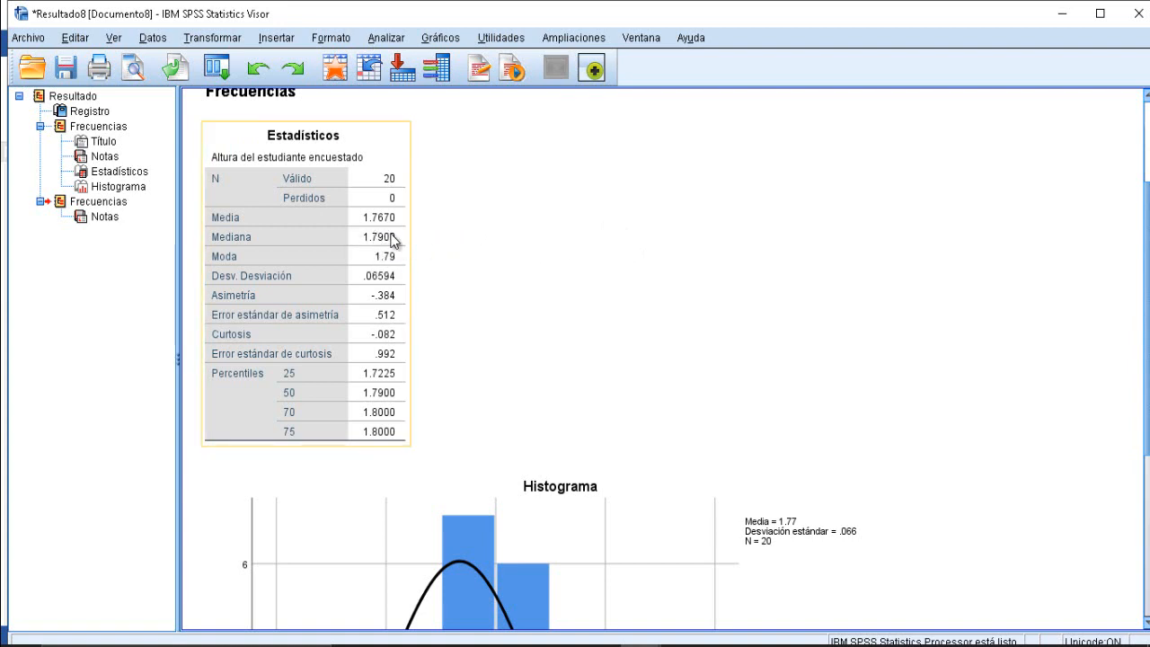
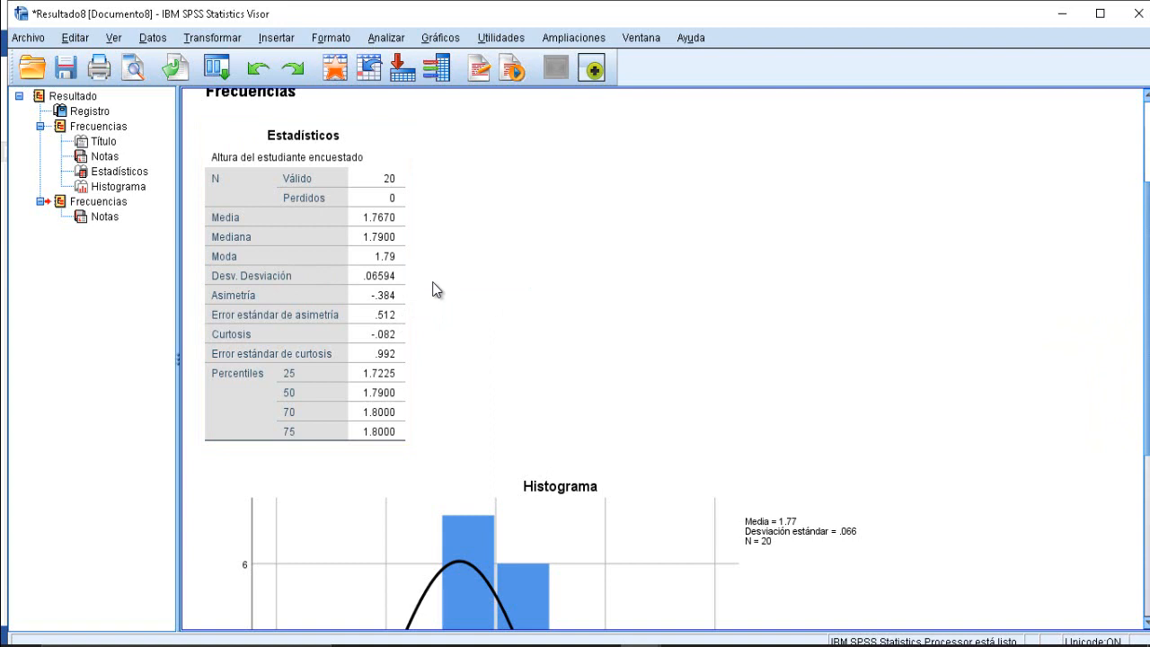
- Examine the standard deviation and skewness of height and compare them with the shape of the histogram
left_click(379, 281)
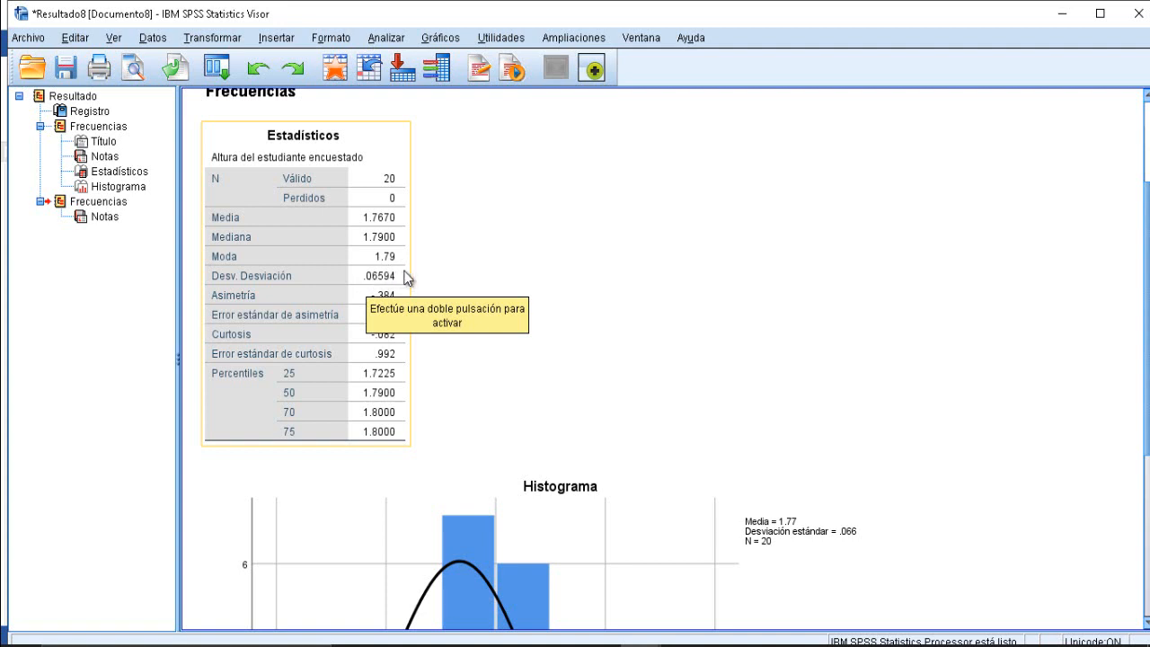
scroll(509, 267, "down", 2)
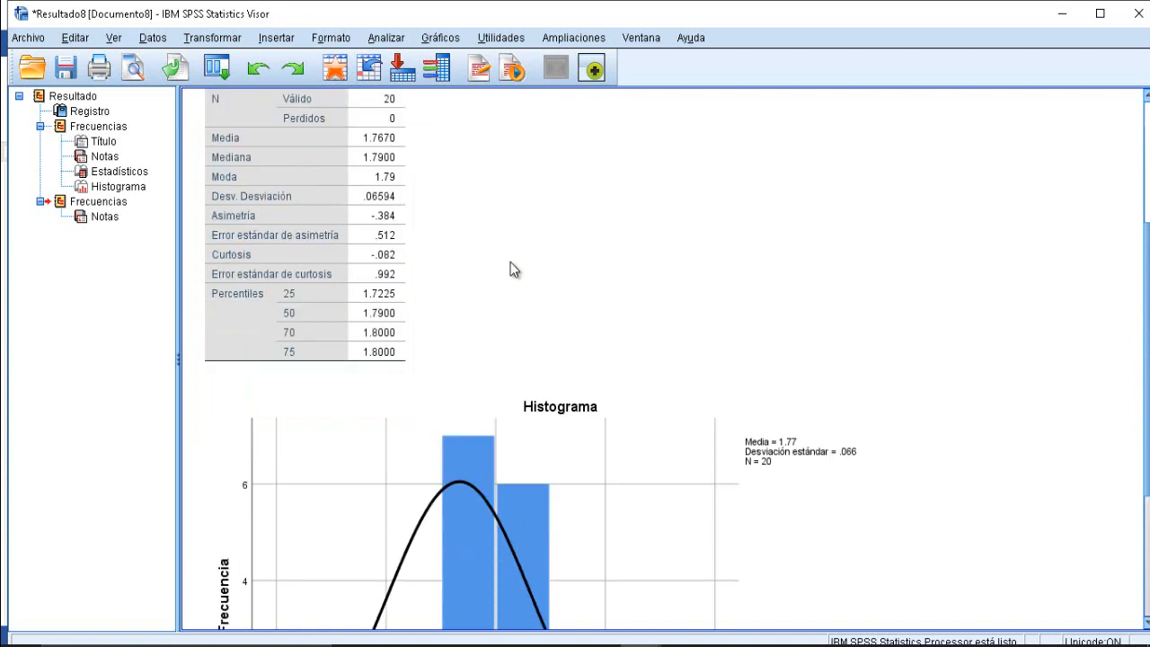
scroll(509, 267, "up", 2)
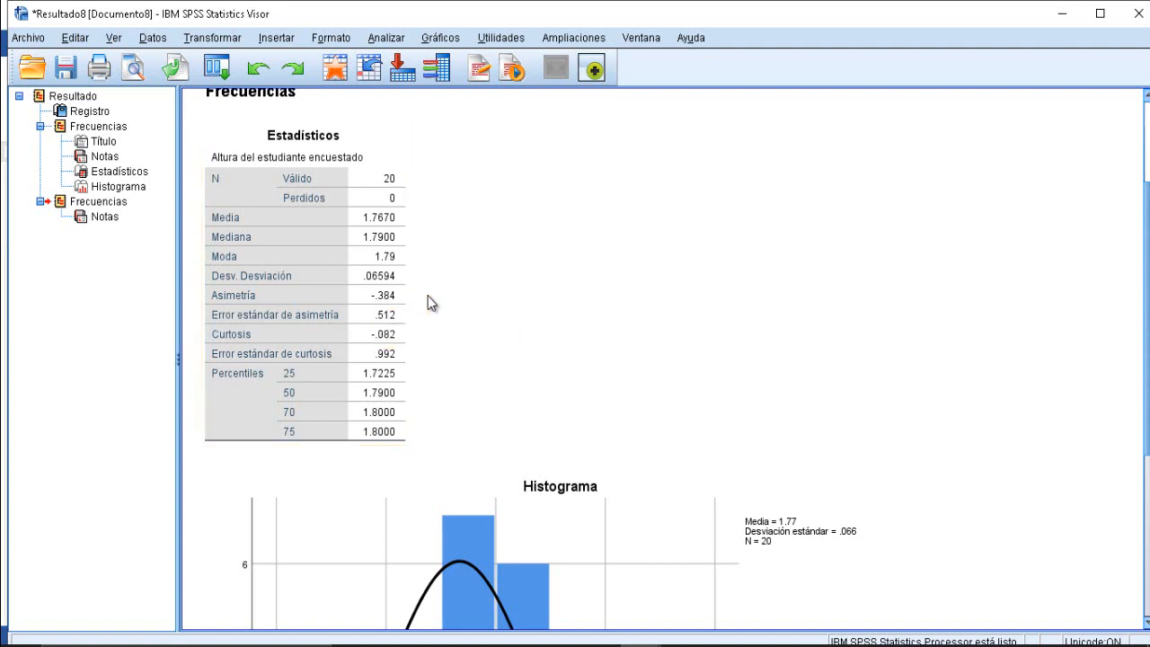
scroll(428, 302, "down", 2)
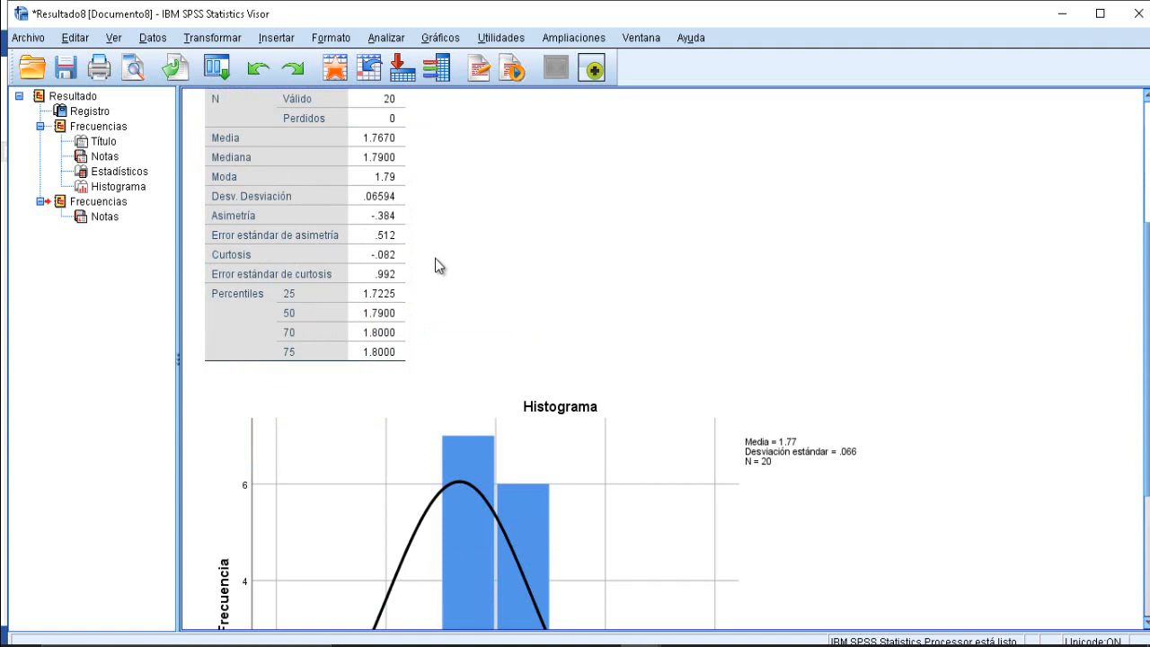
left_click(397, 216)
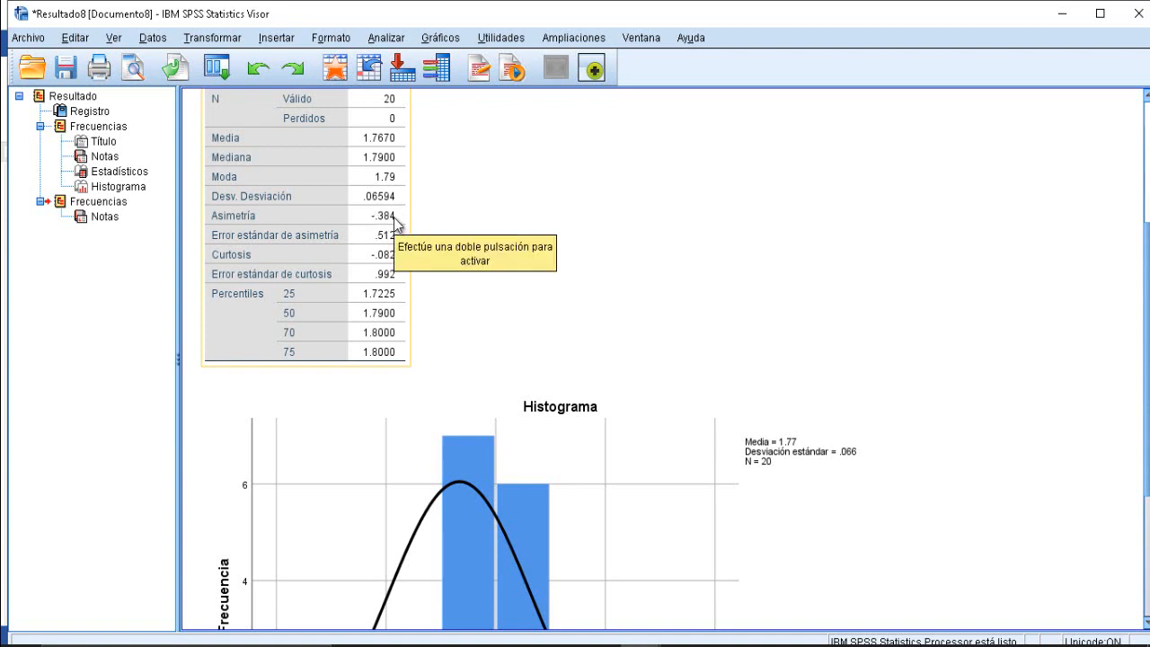
left_click(570, 249)
scroll(588, 310, "down", 3)
left_click(579, 357)
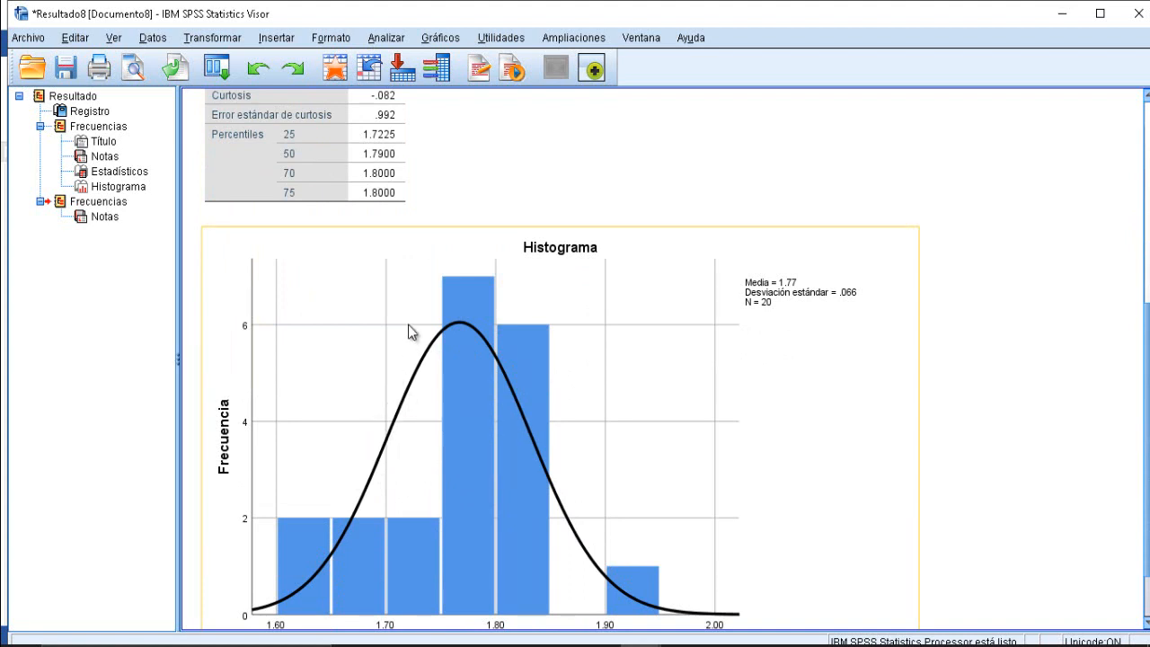
scroll(409, 326, "up", 2)
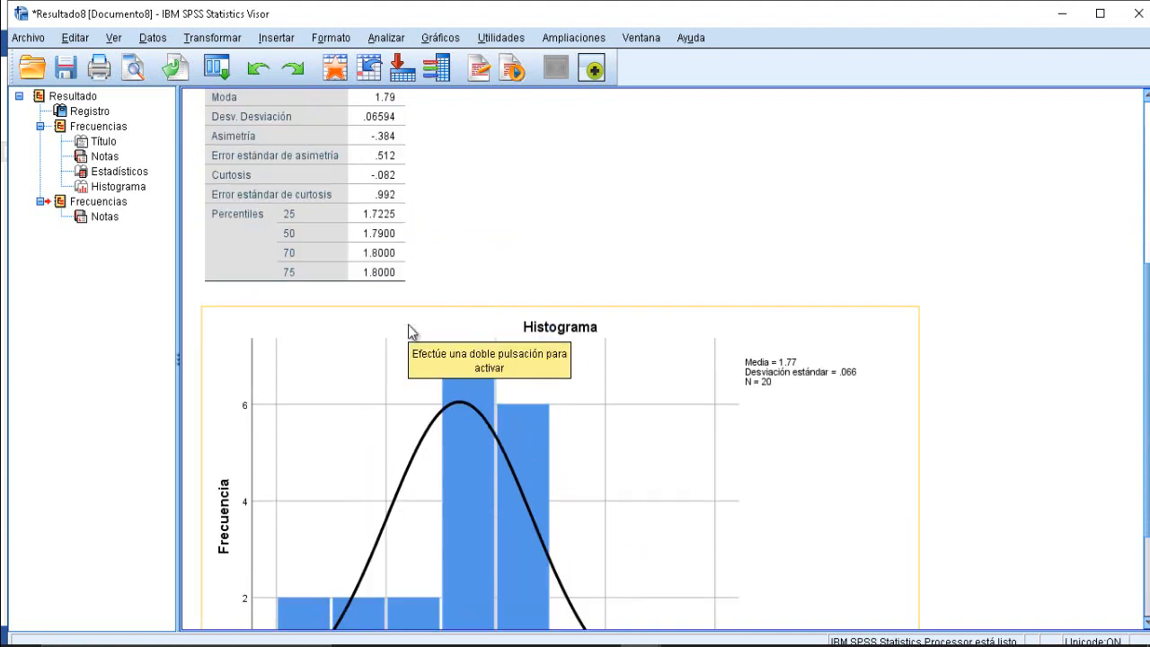
scroll(409, 331, "up", 2)
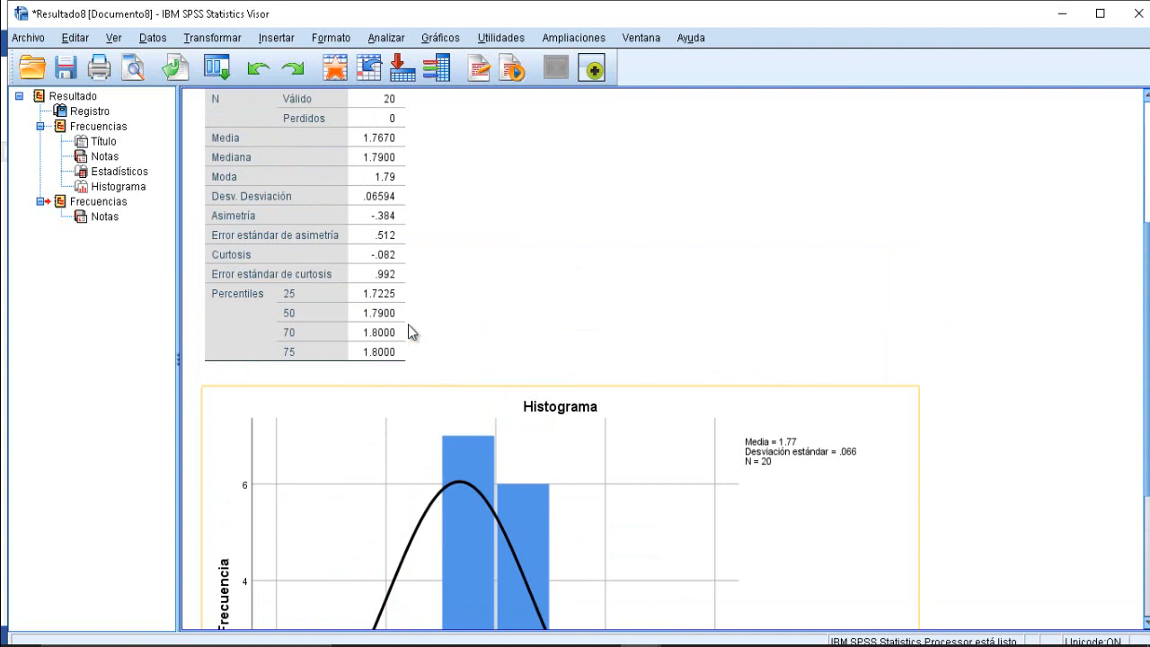
- Check the kurtosis of height in the statistics table against the normal curve over the histogram
left_click(406, 324)
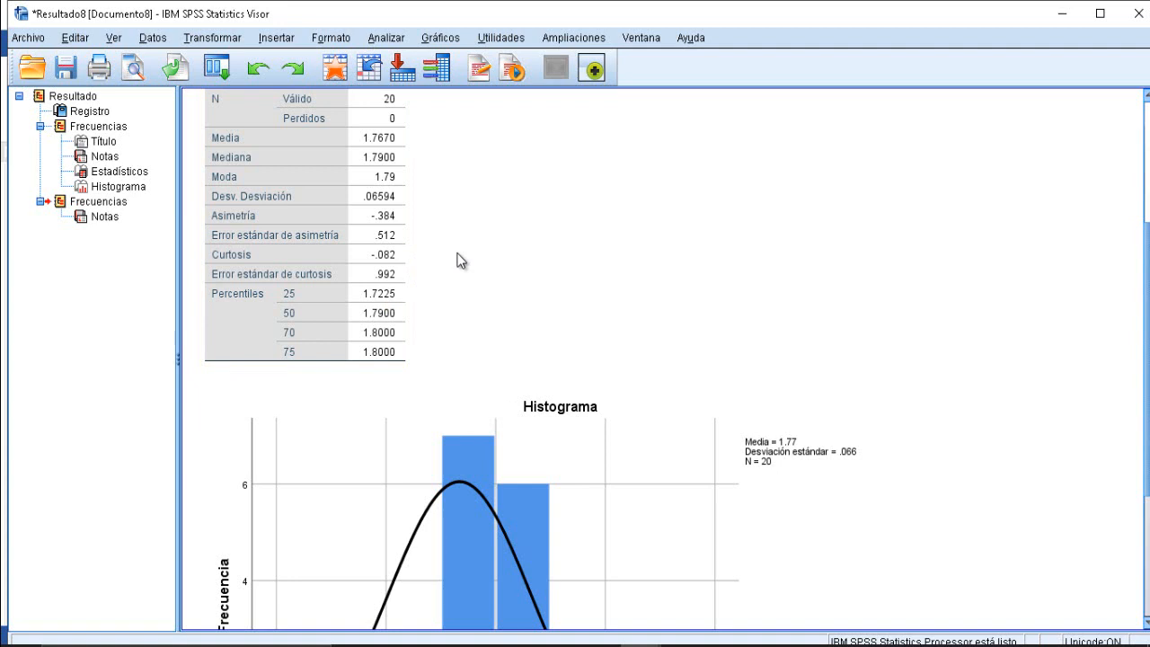
scroll(459, 261, "down", 3)
left_click(454, 297)
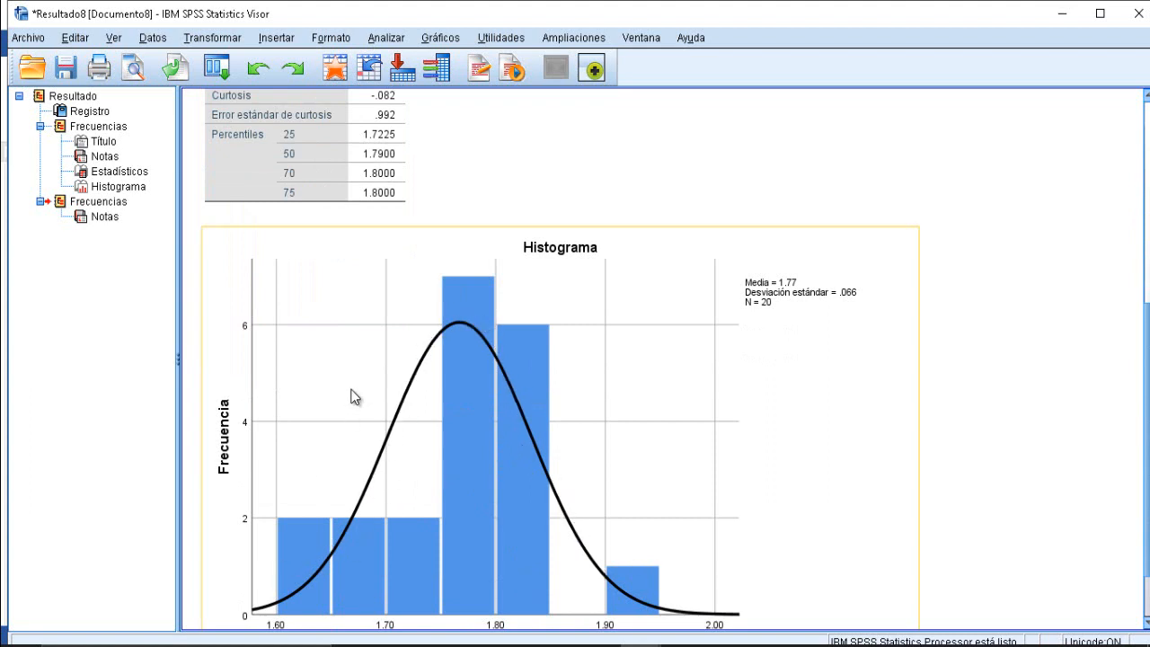
scroll(355, 396, "up", 2)
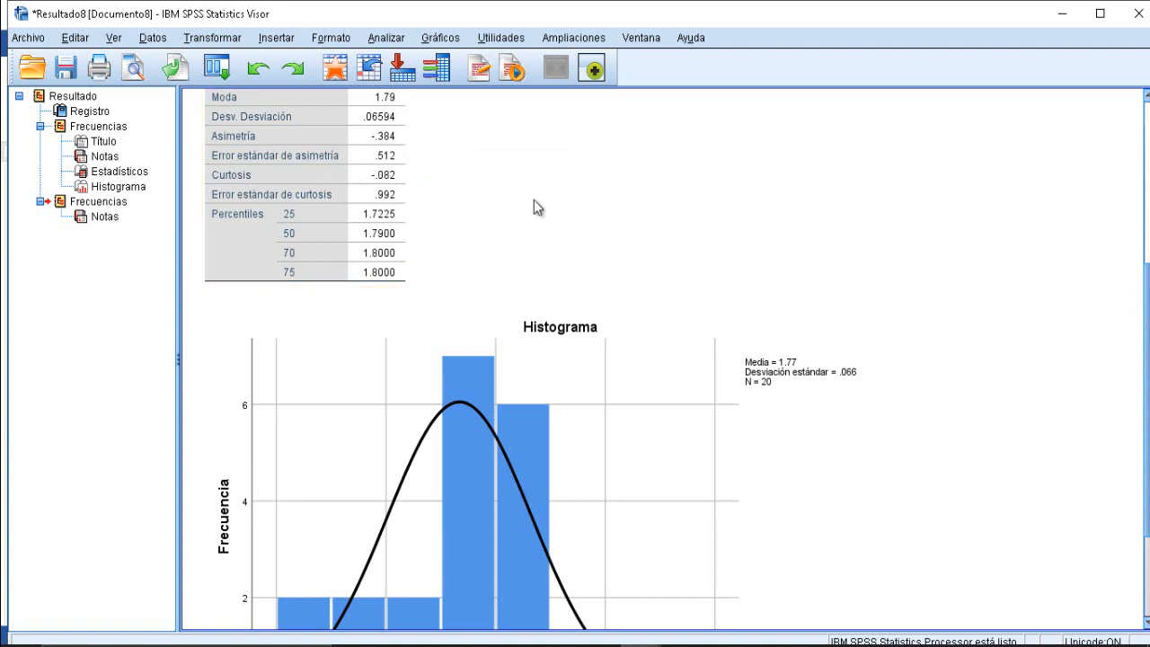
scroll(534, 206, "down", 3)
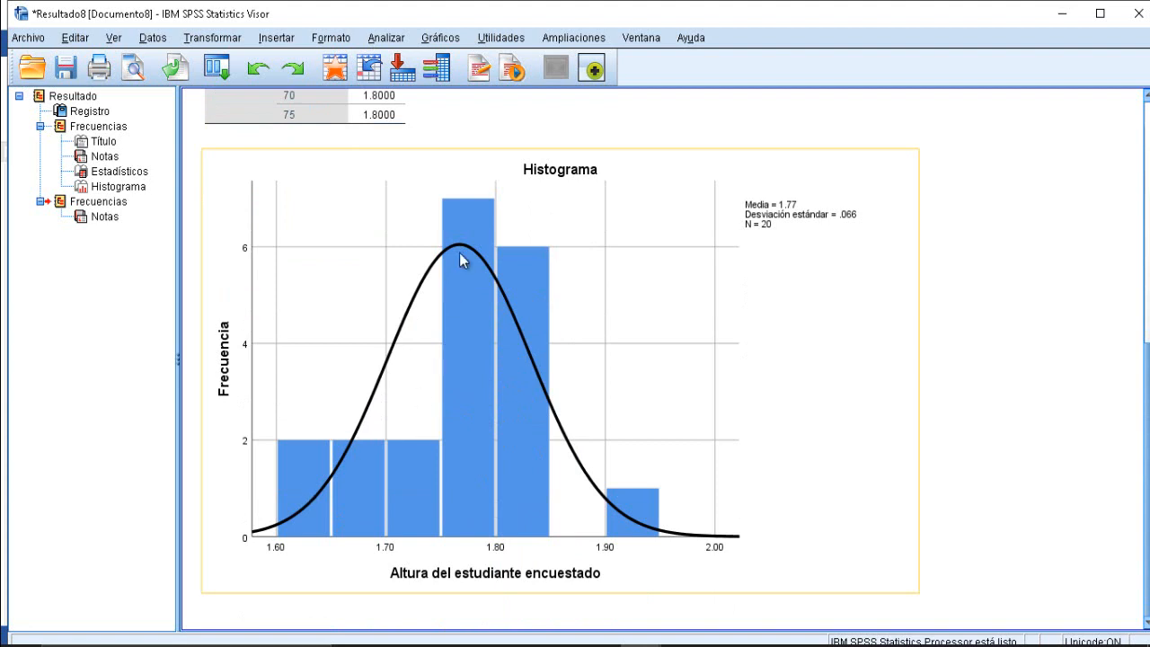
scroll(618, 424, "up", 4)
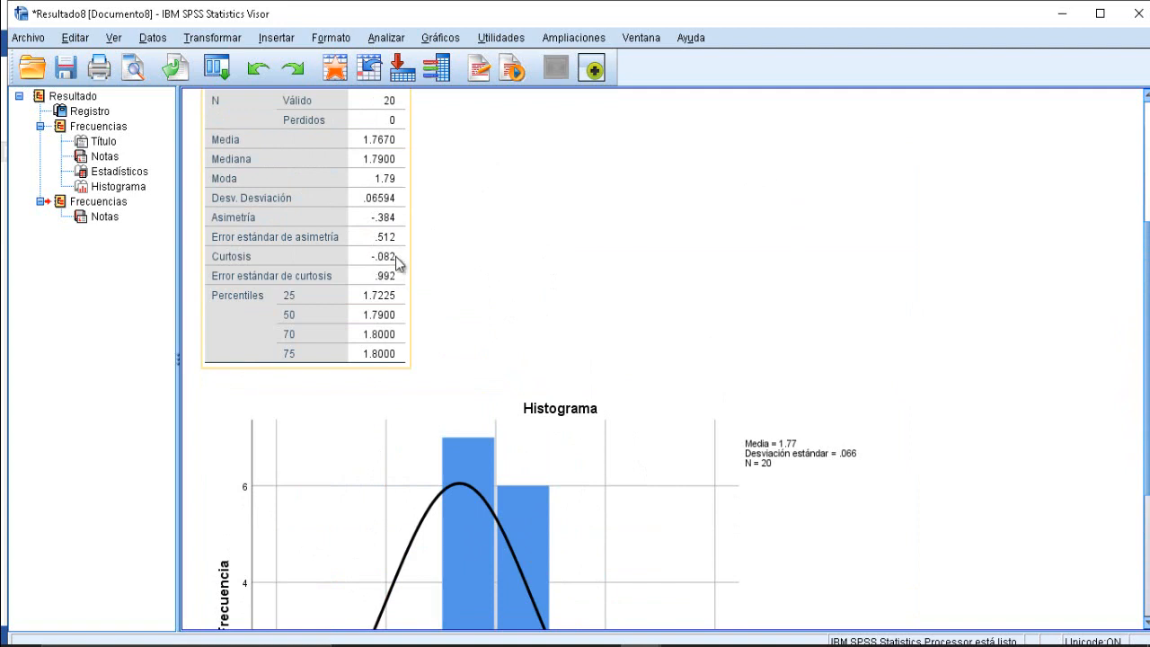
scroll(399, 262, "down", 2)
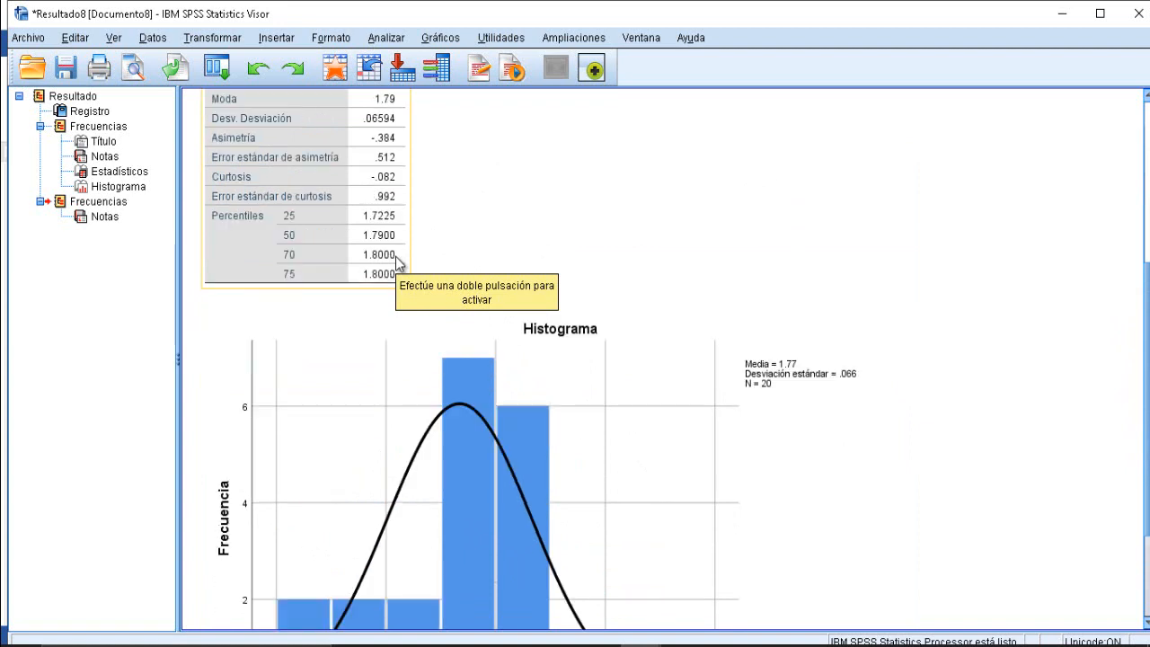
scroll(399, 262, "up", 2)
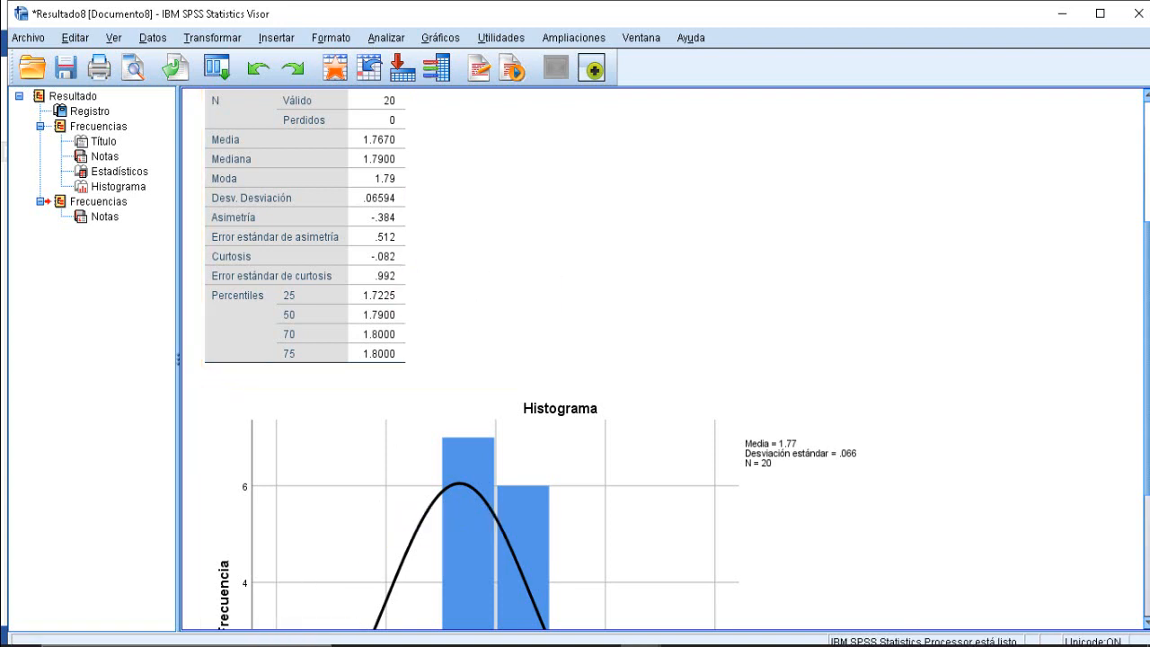
- Open the Windows Calculator, keep it on top in its compact view, and select the Estadísticos table in the results viewer
left_click(247, 645)
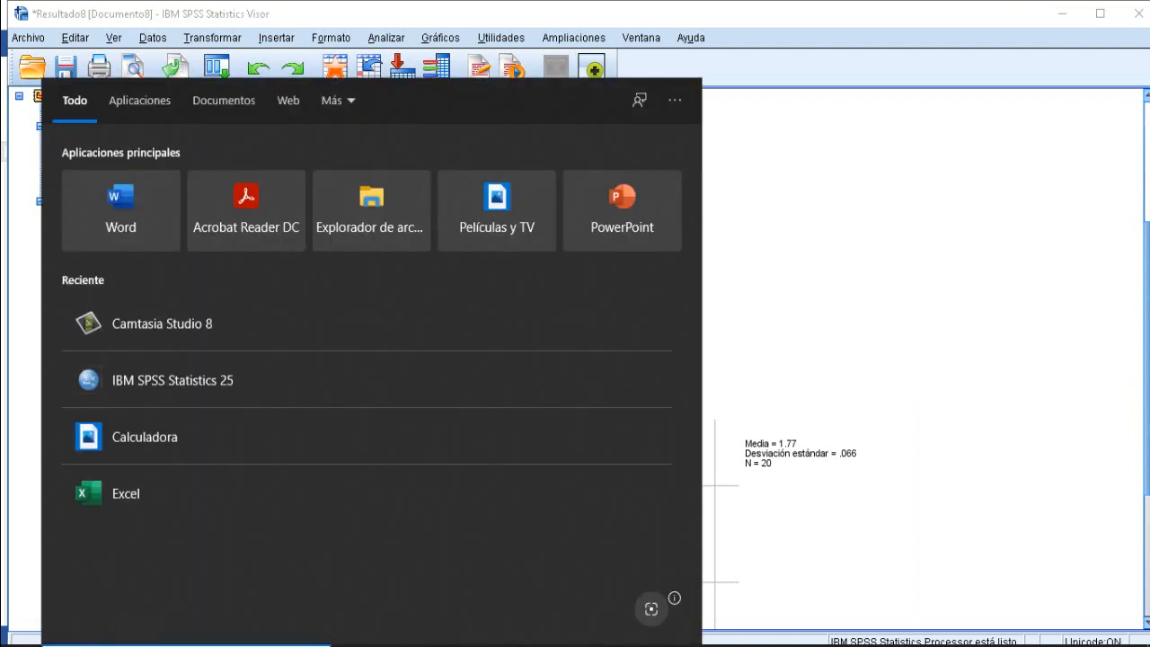
type("cal")
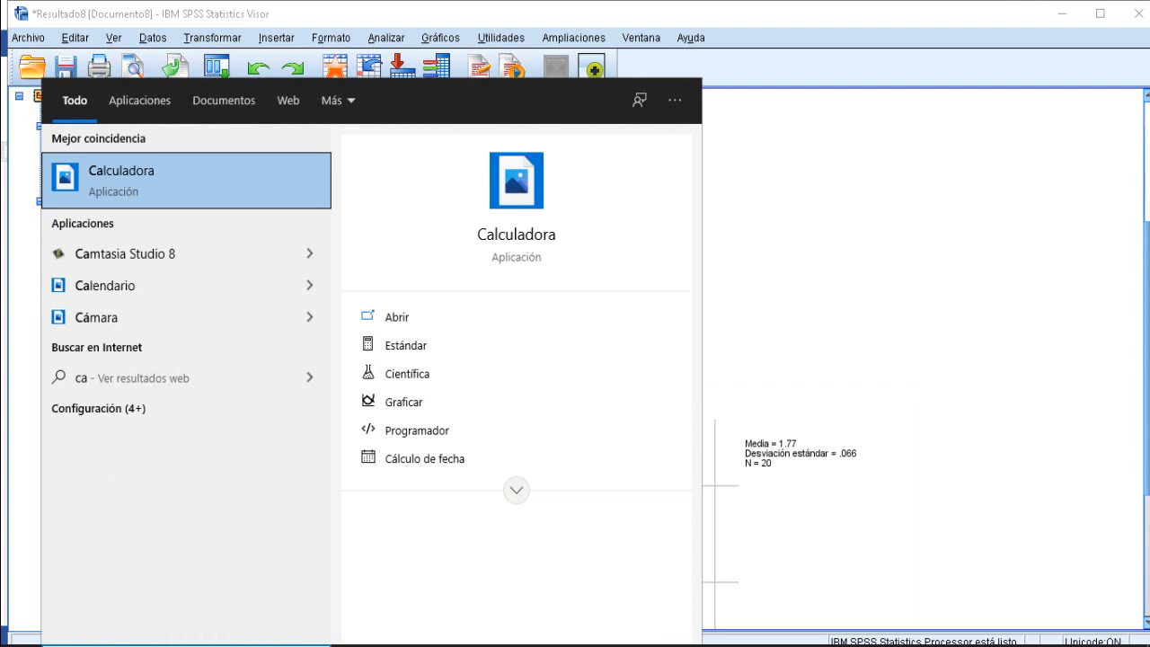
left_click(233, 189)
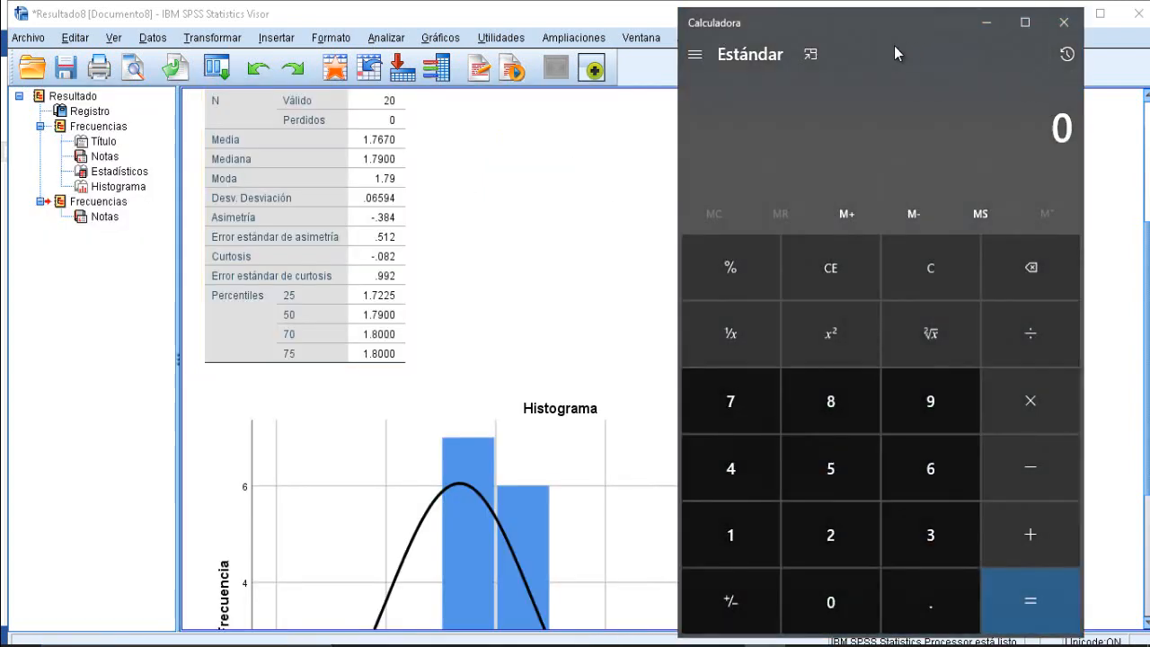
left_click(811, 55)
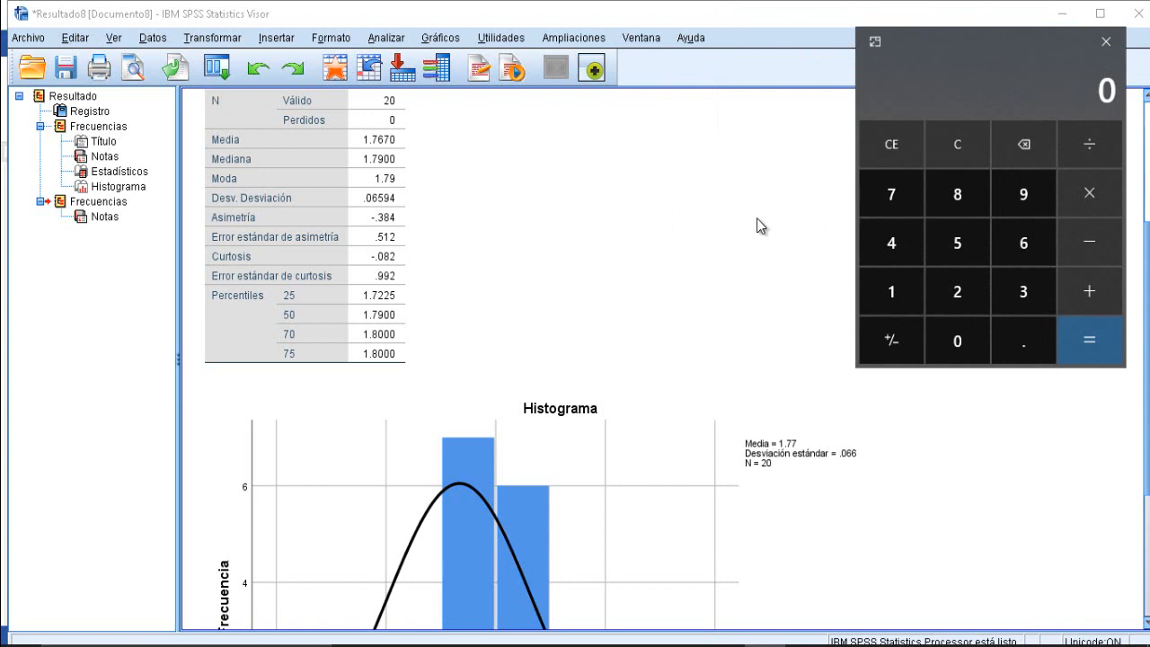
left_click(325, 279)
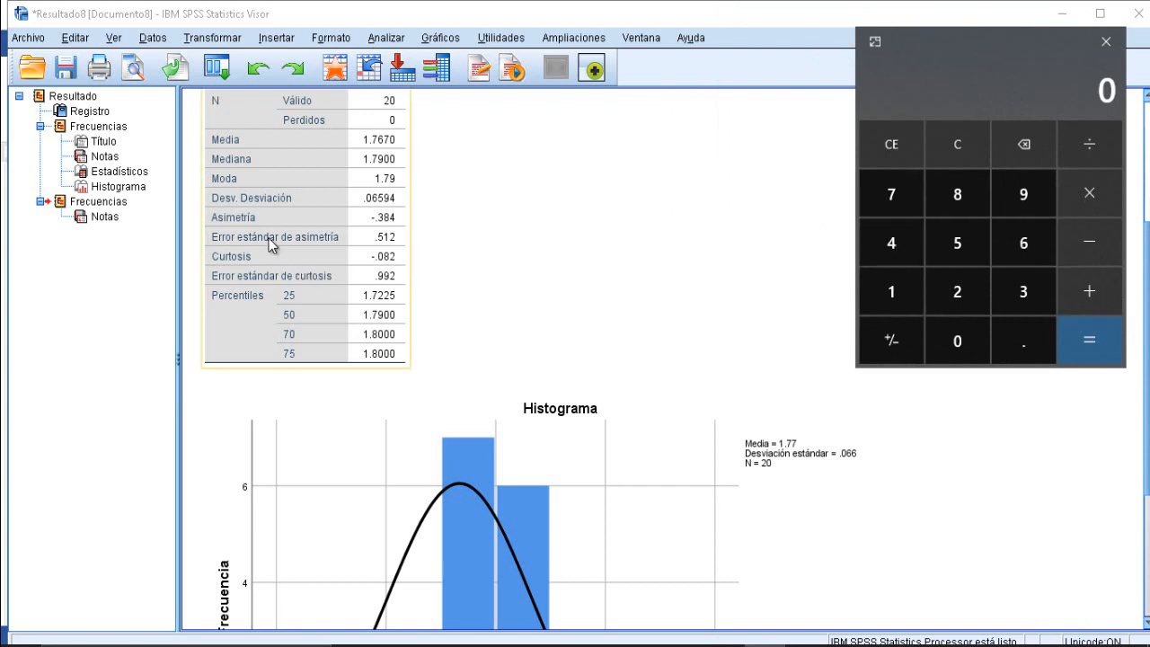
left_click(376, 205)
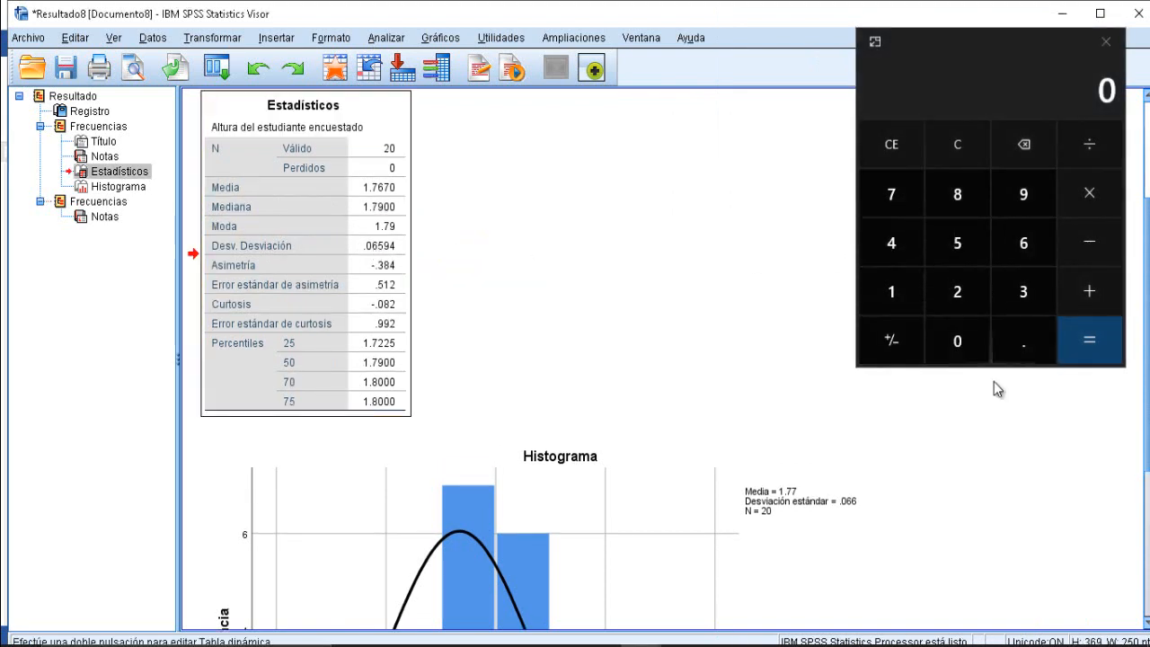
key("Delete")
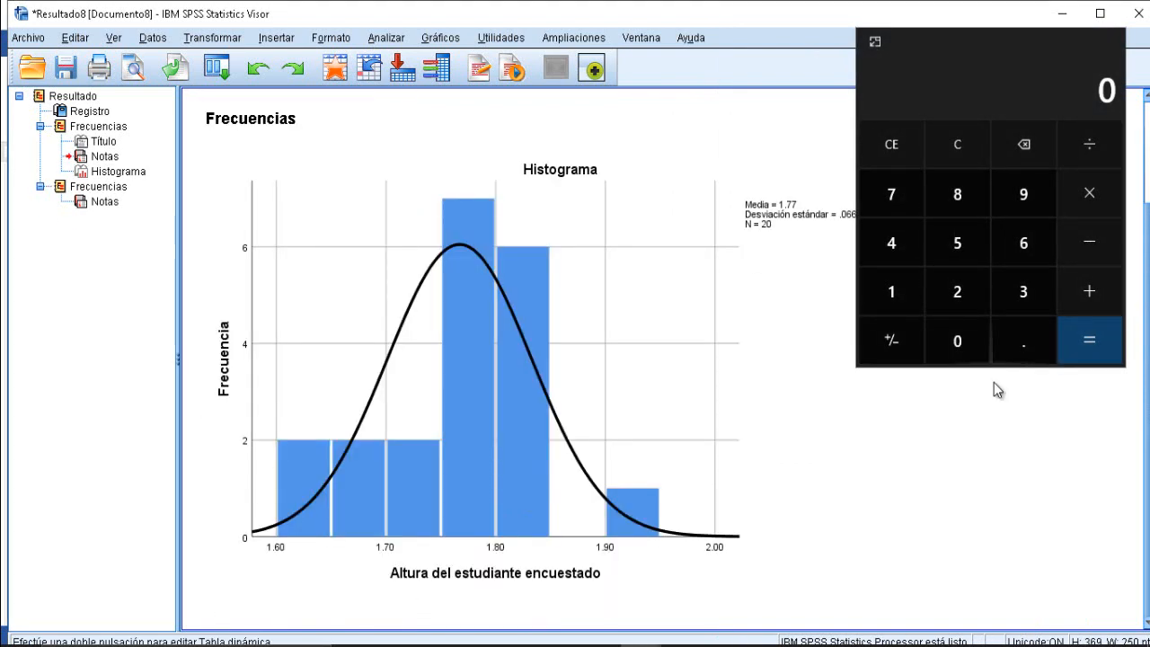
scroll(769, 368, "up", 2)
scroll(656, 373, "down", 2)
scroll(656, 373, "up", 2)
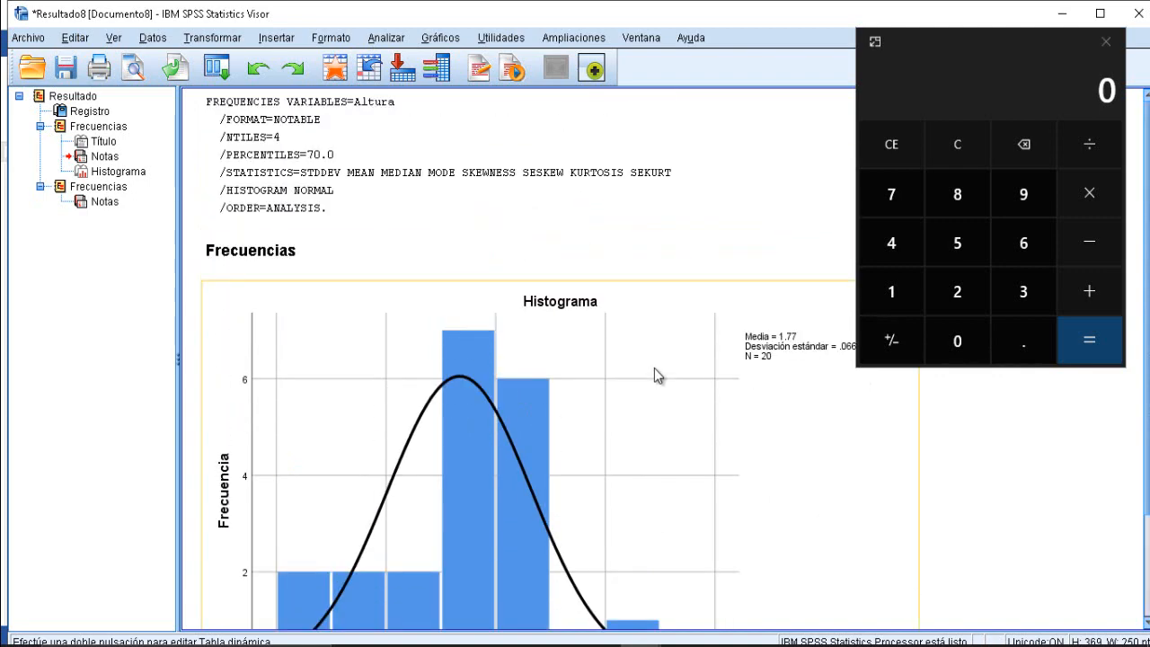
scroll(638, 382, "down", 2)
scroll(627, 406, "up", 2)
key("ctrl+z")
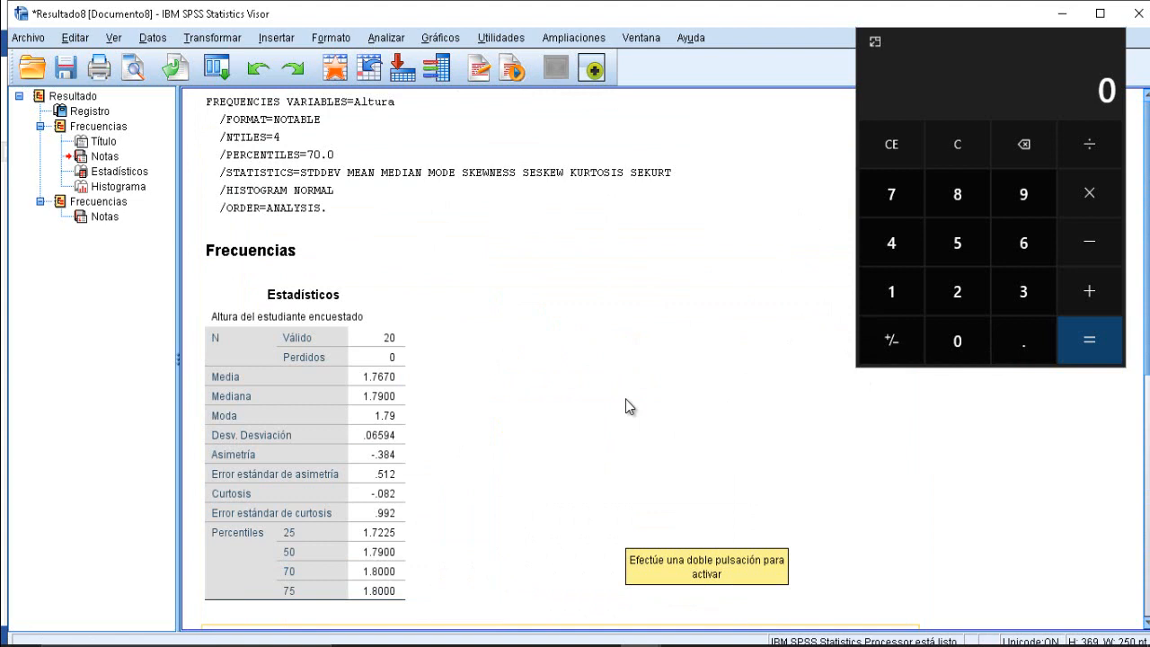
- Divide the standard deviation of height, 0.06594, by the mean, 1.7670, in the calculator
scroll(640, 386, "down", 2)
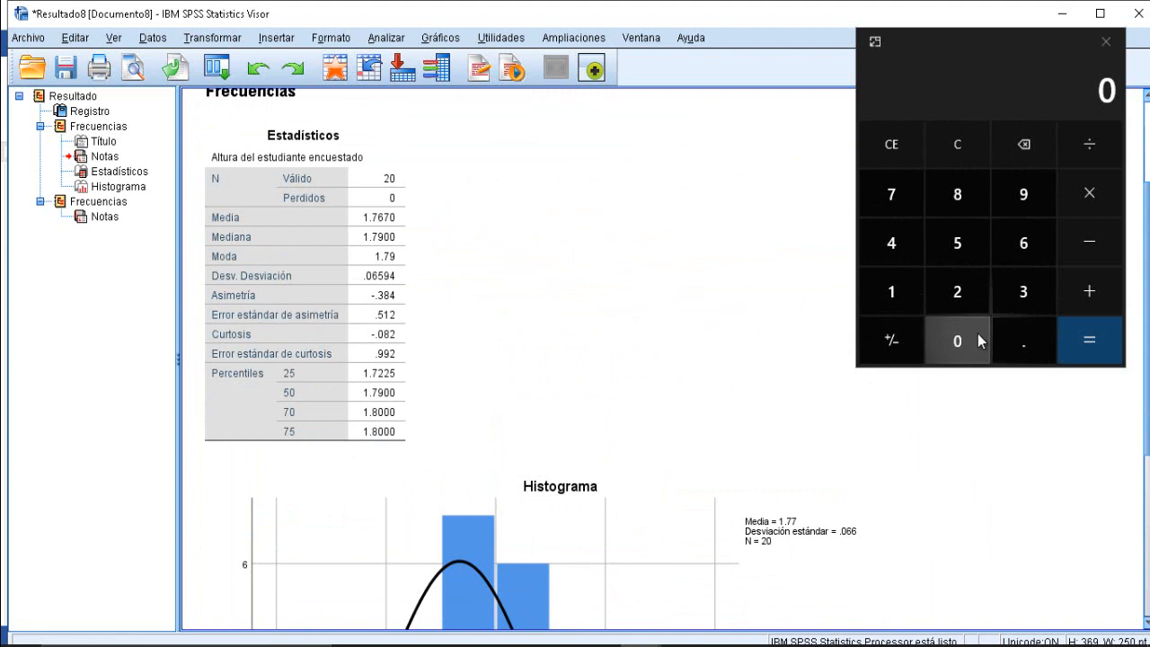
left_click(1020, 93)
key("period")
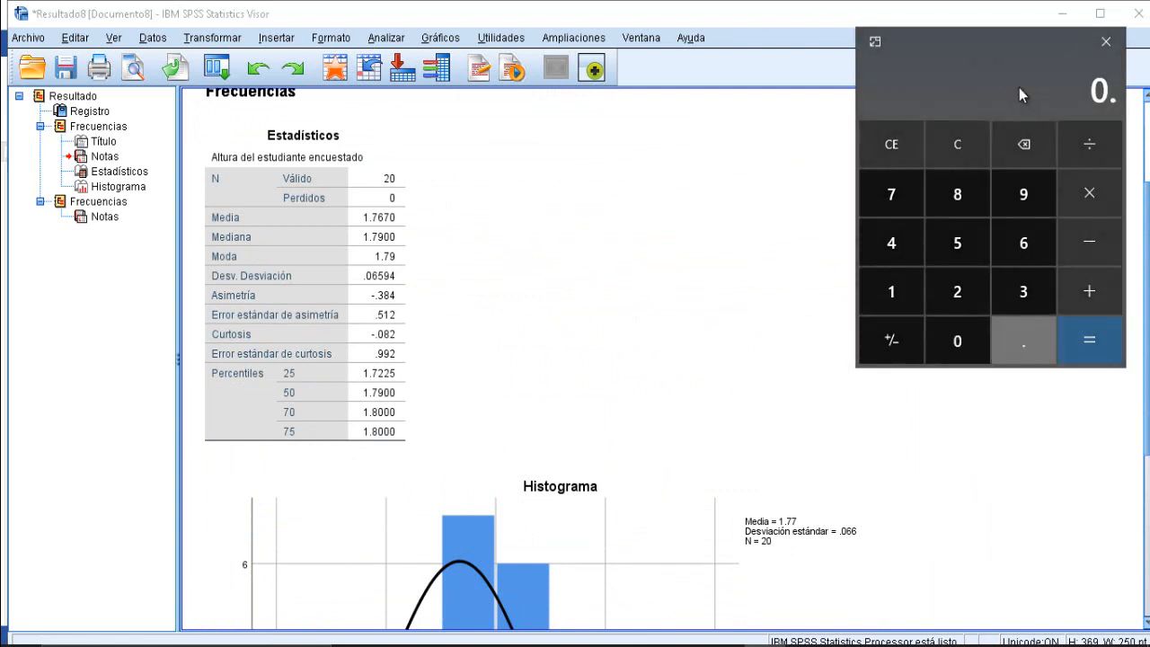
key("0")
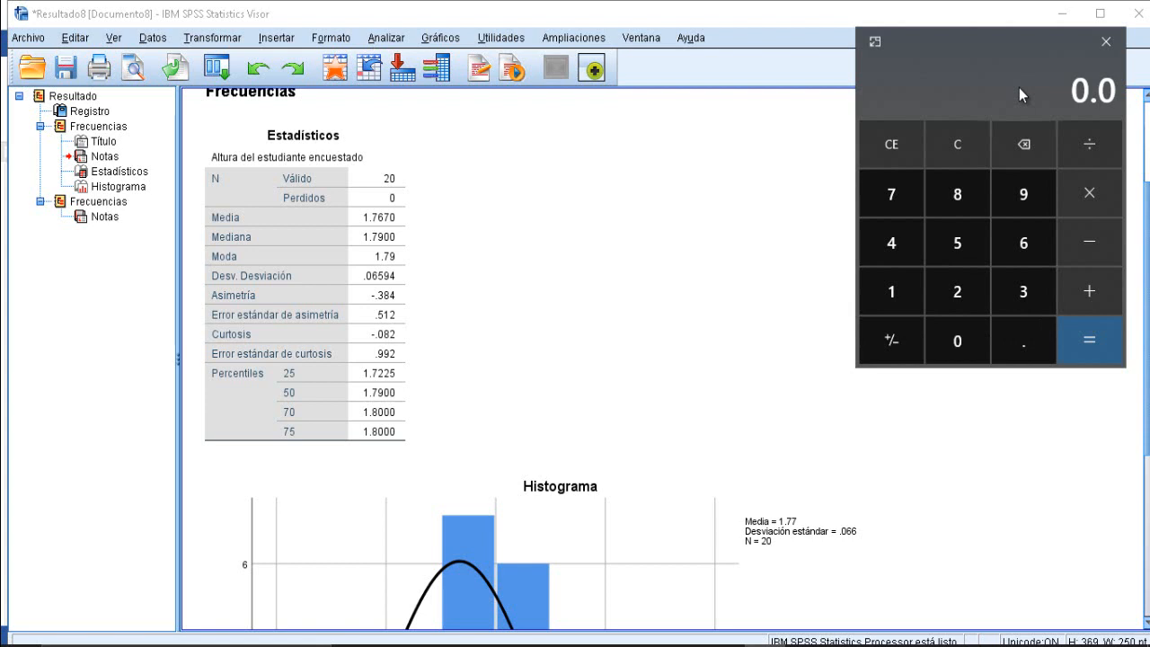
key("6")
key("5")
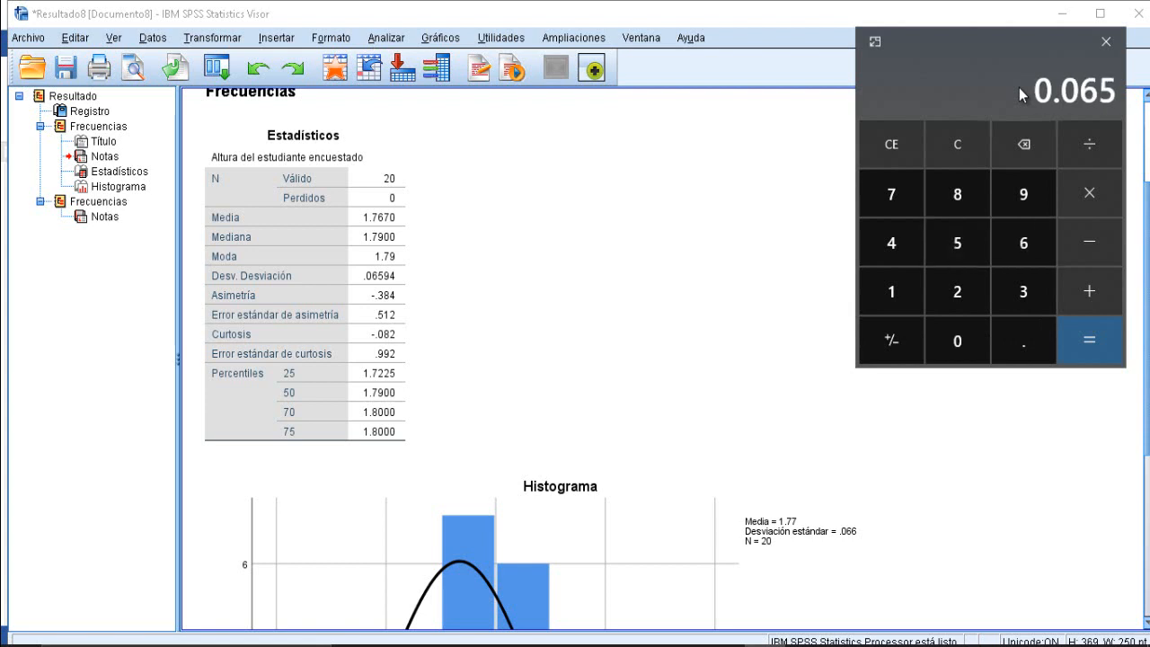
key("9")
key("4")
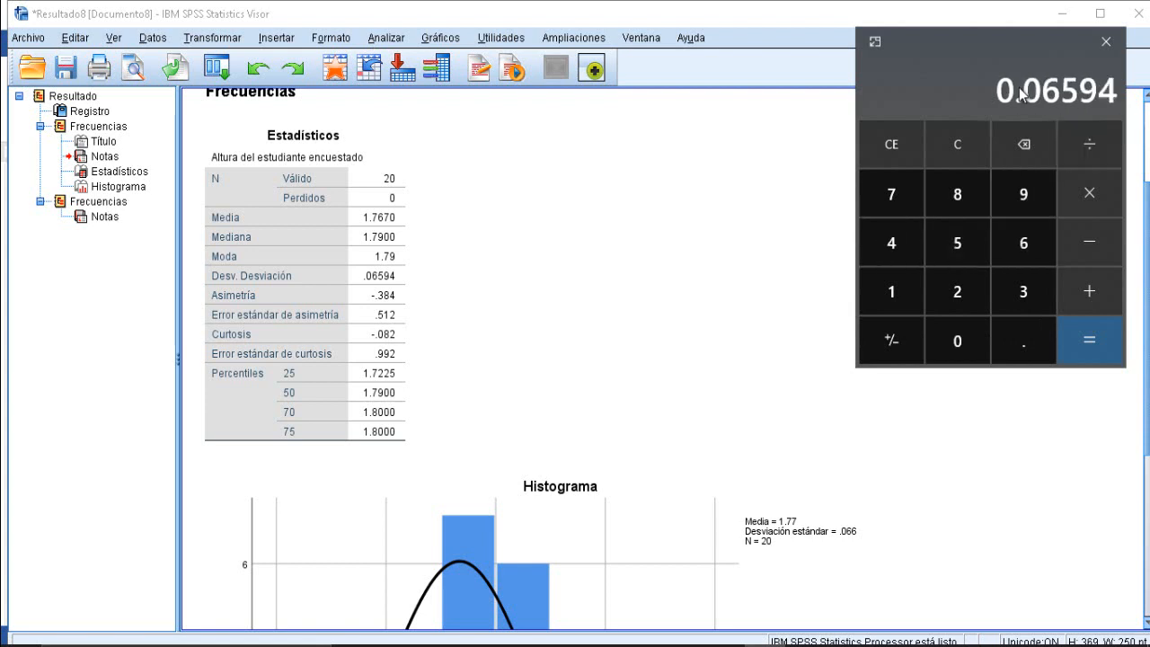
type("1.76")
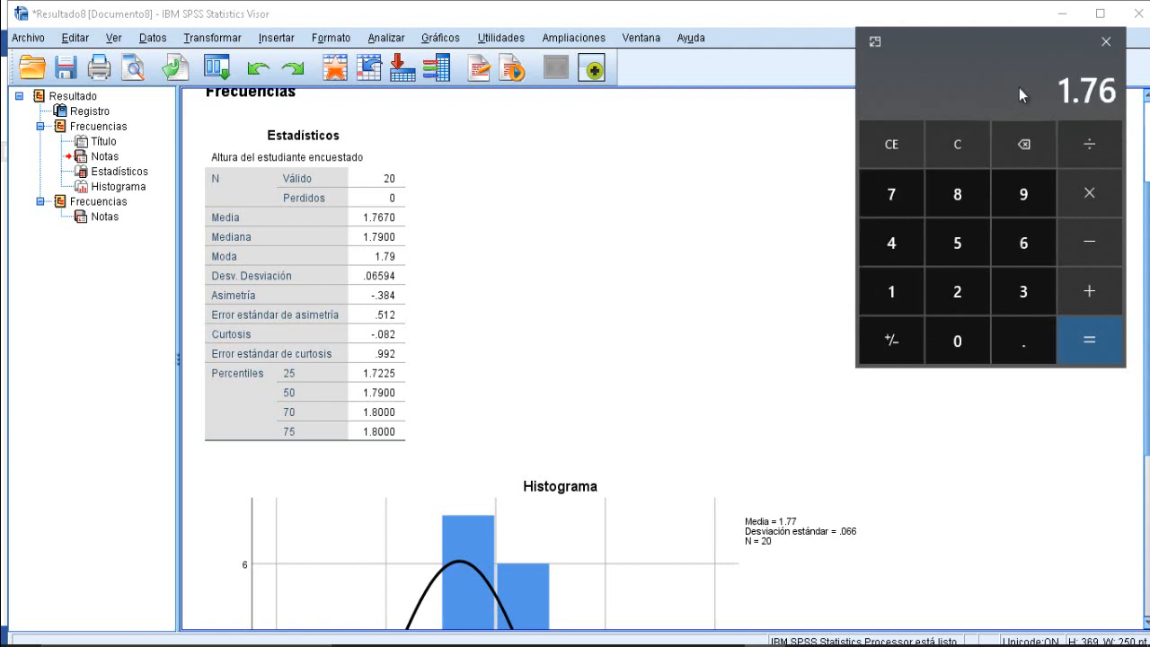
type("70")
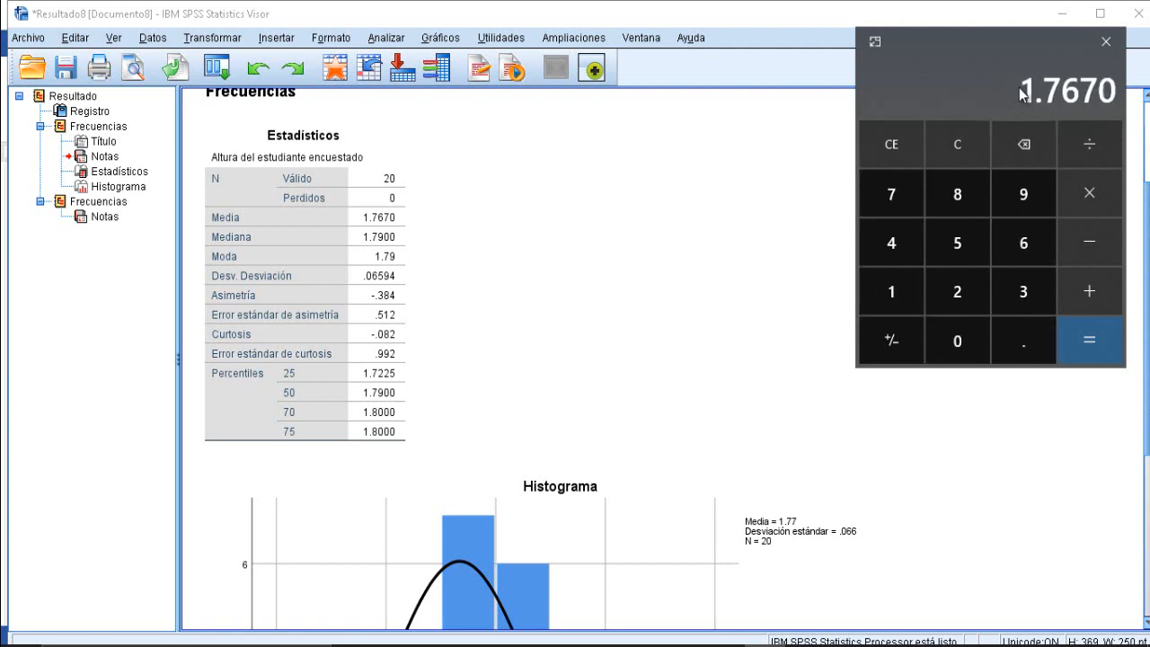
left_click(1105, 345)
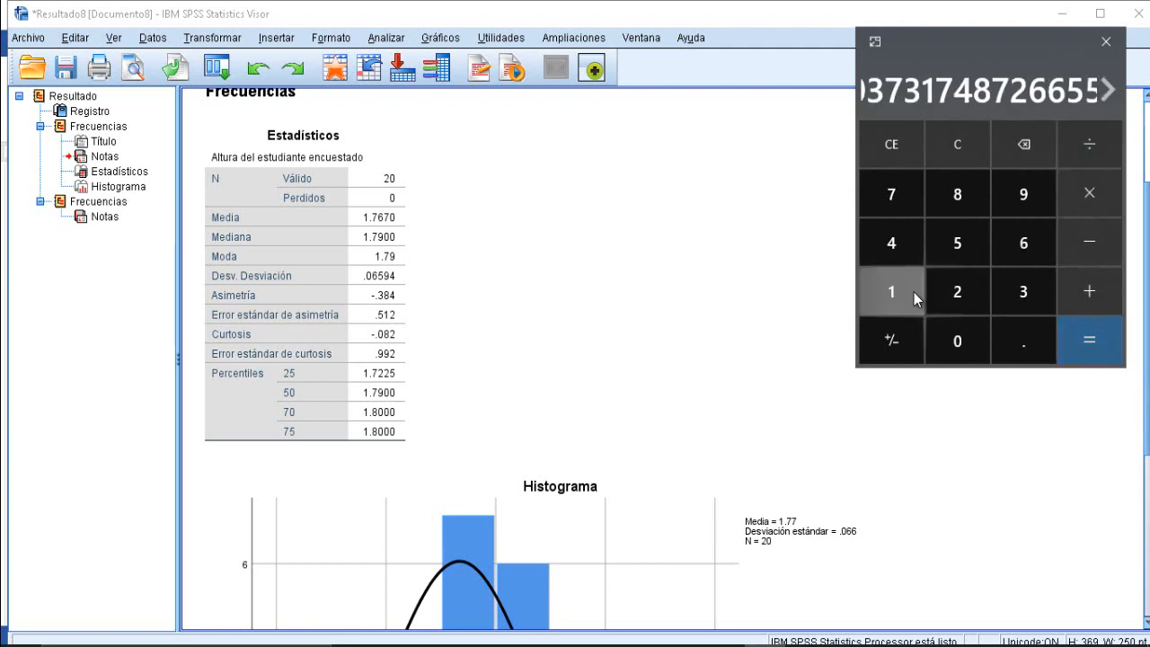
- Multiply the quotient by 100 to get the coefficient of variation as a percentage and check all its digits
left_click(891, 291)
double_click(959, 340)
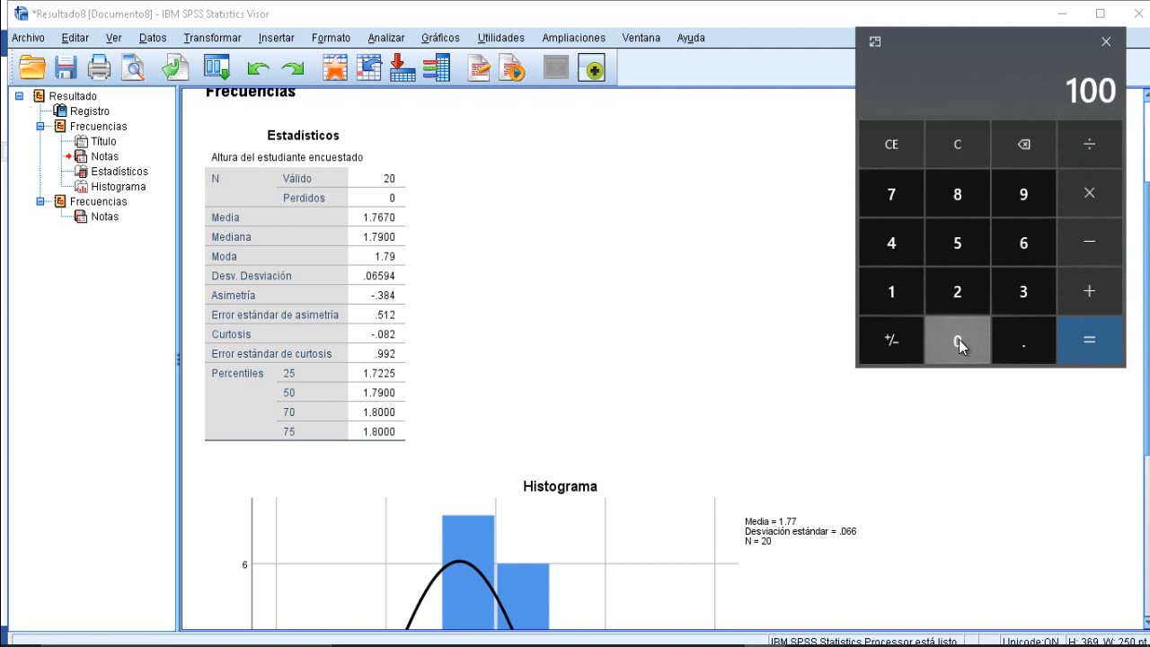
left_click(1095, 341)
left_click(1109, 89)
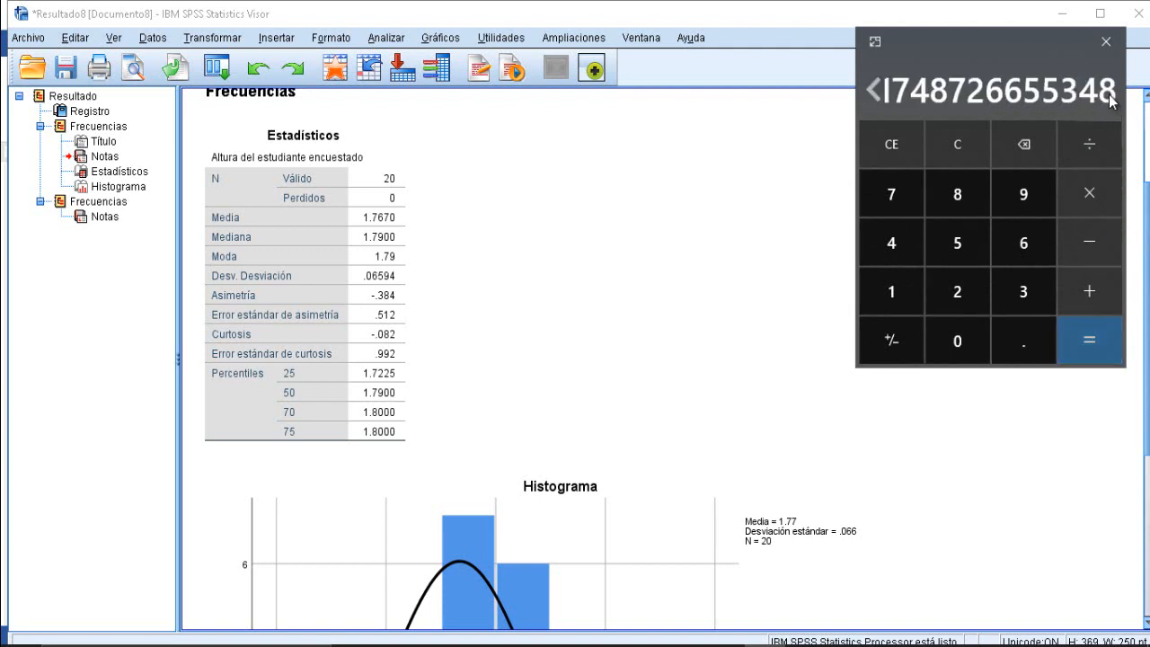
left_click(869, 90)
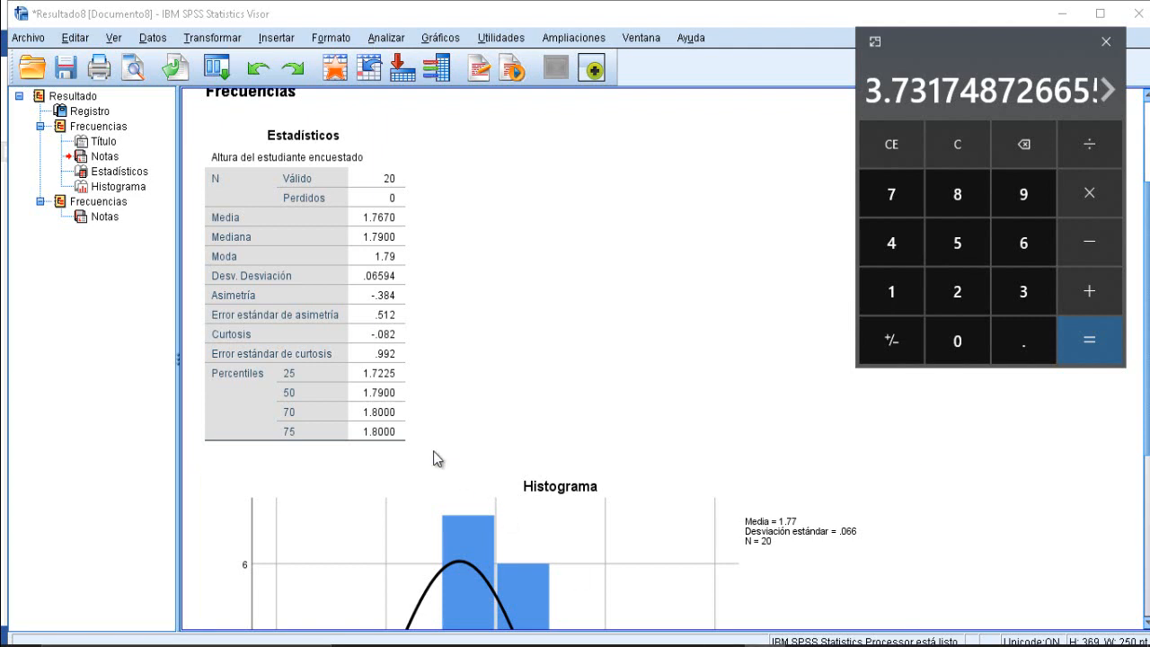
- Close the calculator and examine the 25, 50, 70 and 75 percentiles of height in the Estadísticos table
left_click(398, 378)
left_click(1108, 42)
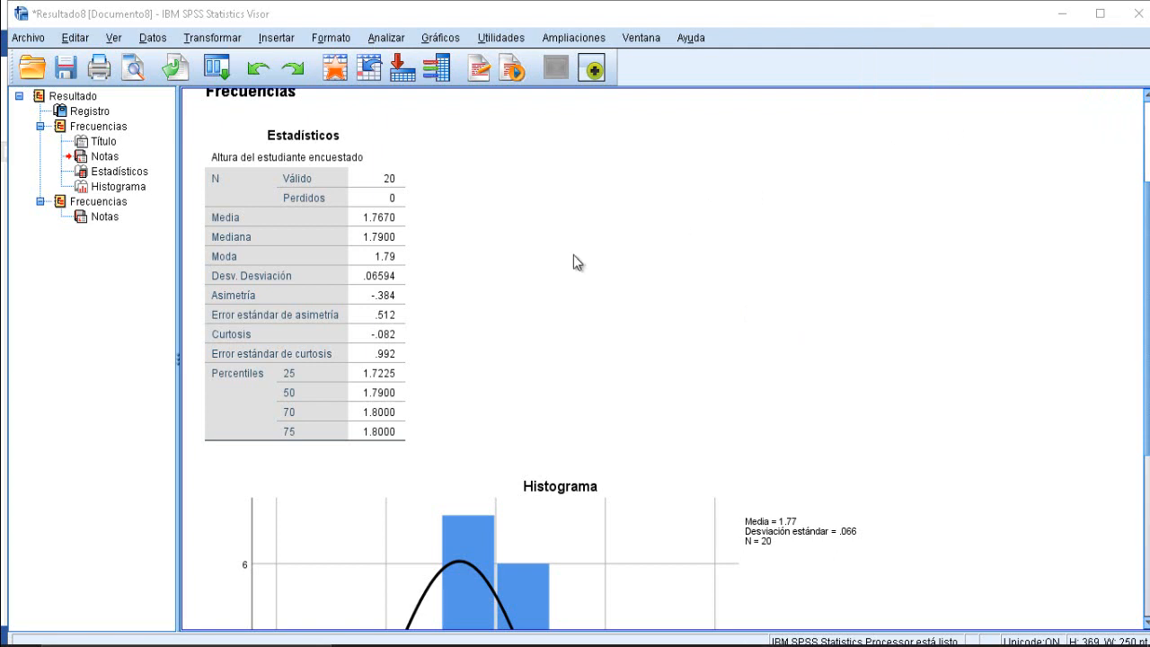
scroll(488, 273, "down", 2)
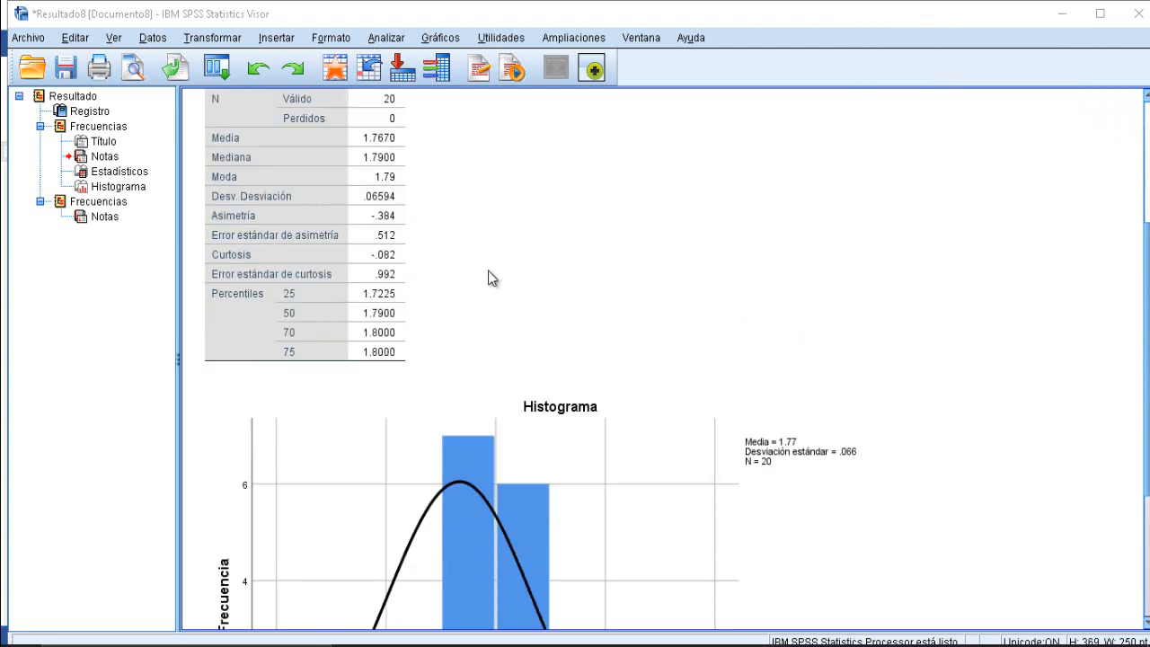
scroll(452, 271, "down", 2)
left_click(388, 221)
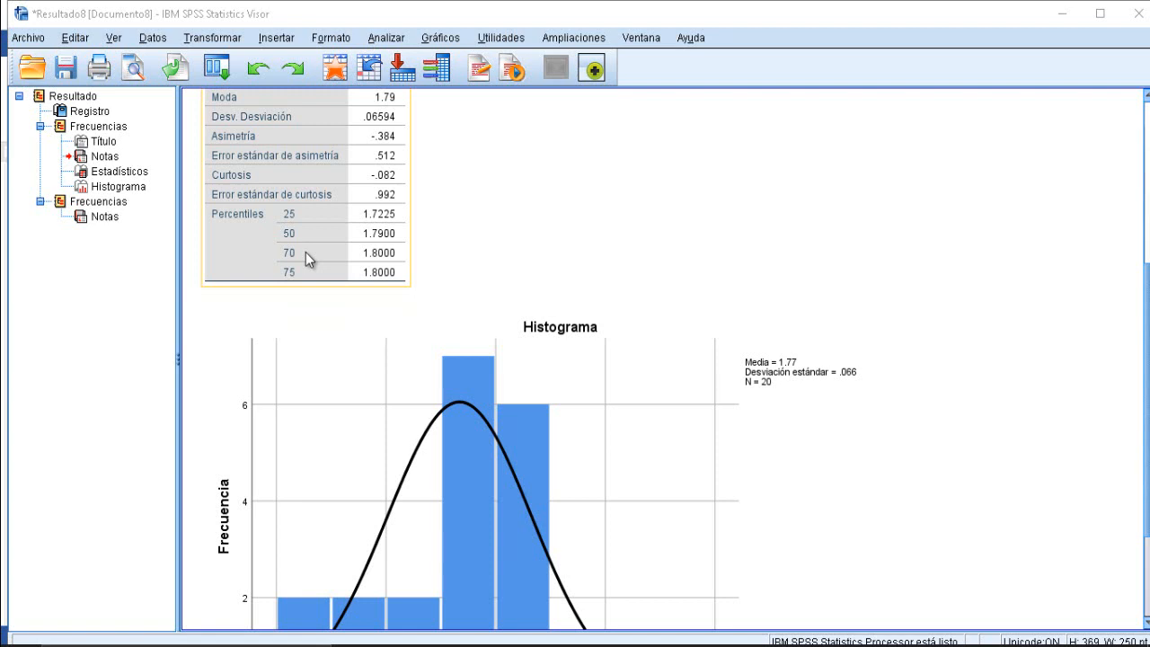
left_click(431, 219)
scroll(422, 218, "up", 2)
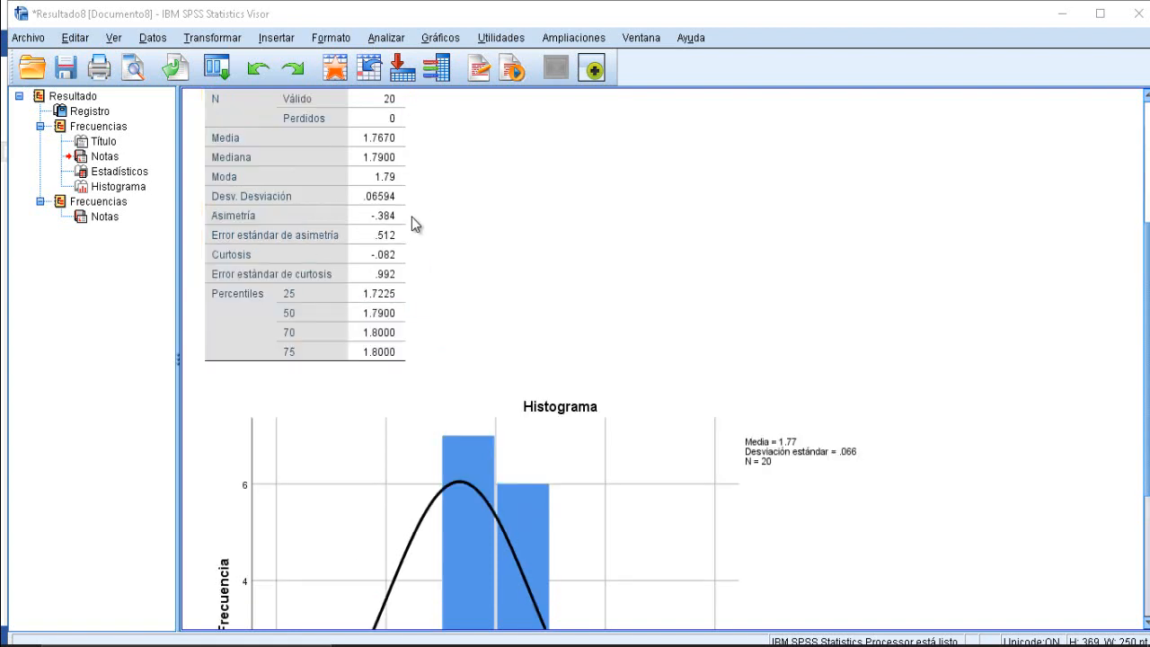
left_click(343, 296)
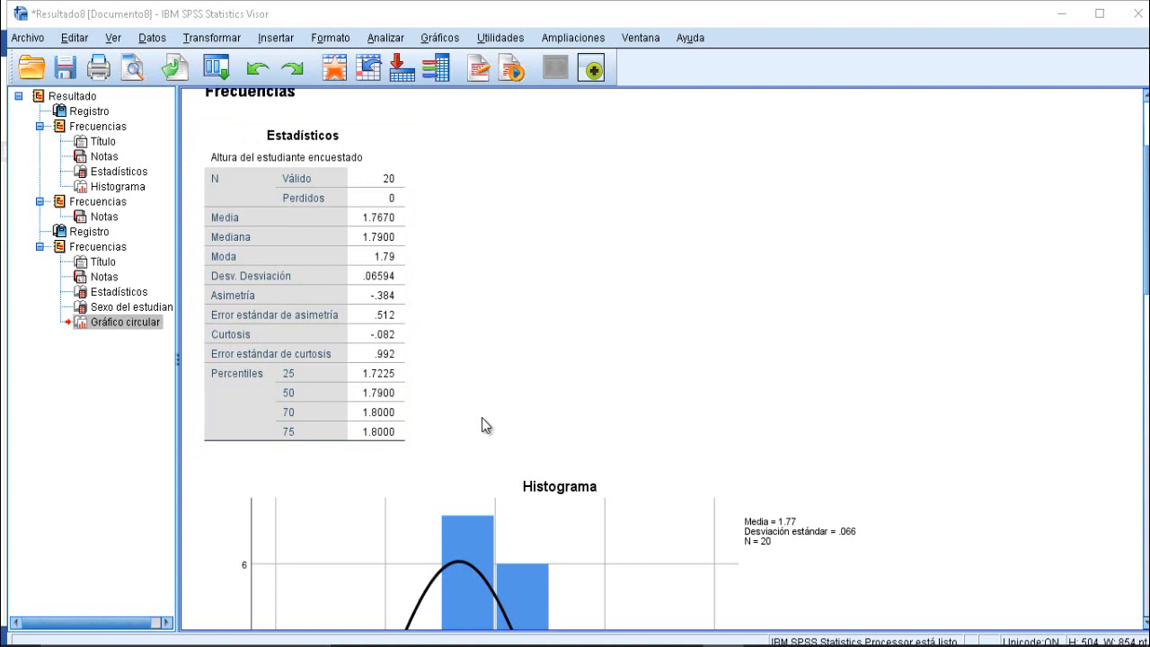
- Copy the Estadísticos table of student height from the results viewer
scroll(481, 418, "down", 6)
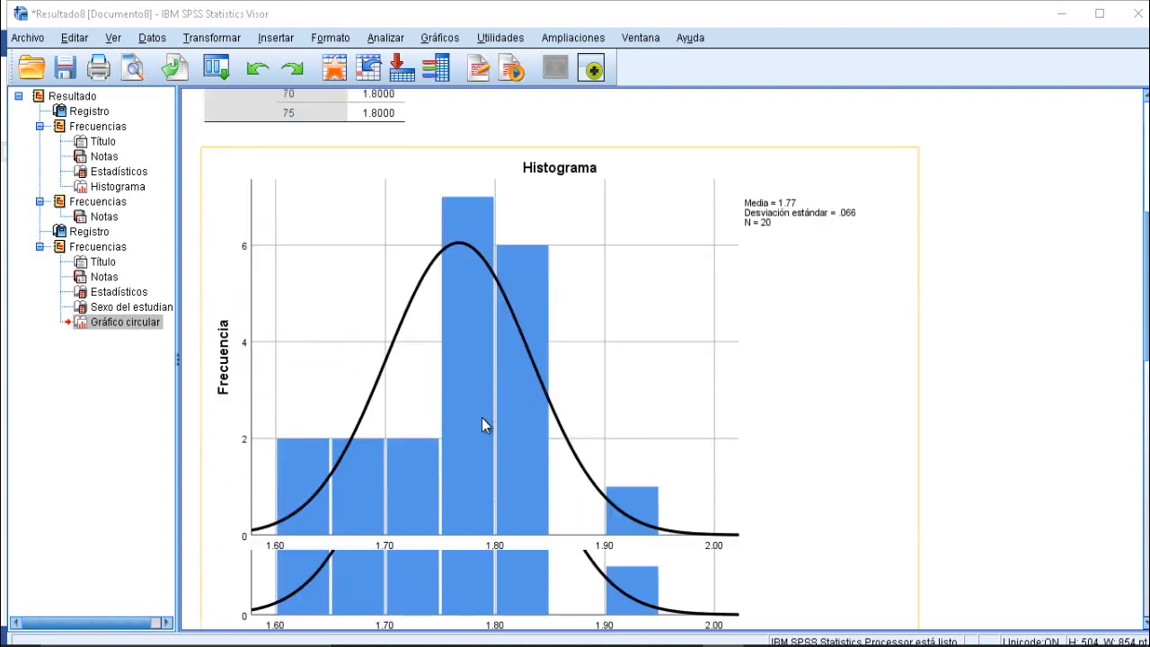
scroll(482, 418, "down", 3)
scroll(482, 418, "up", 5)
scroll(482, 418, "down", 2)
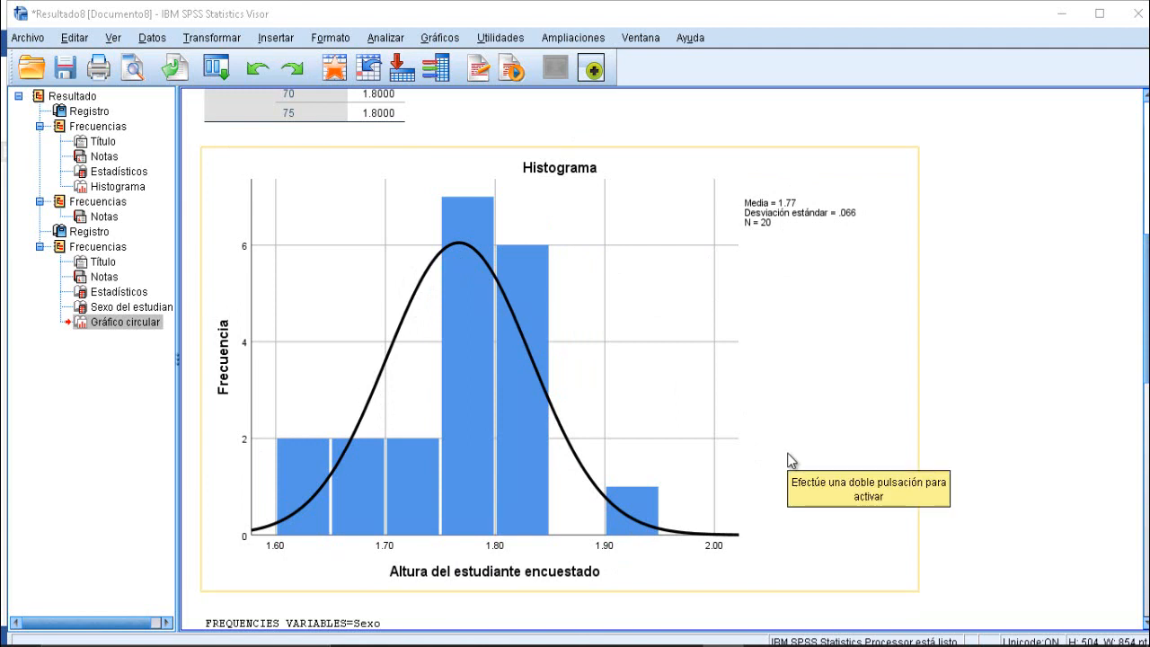
scroll(788, 454, "up", 5)
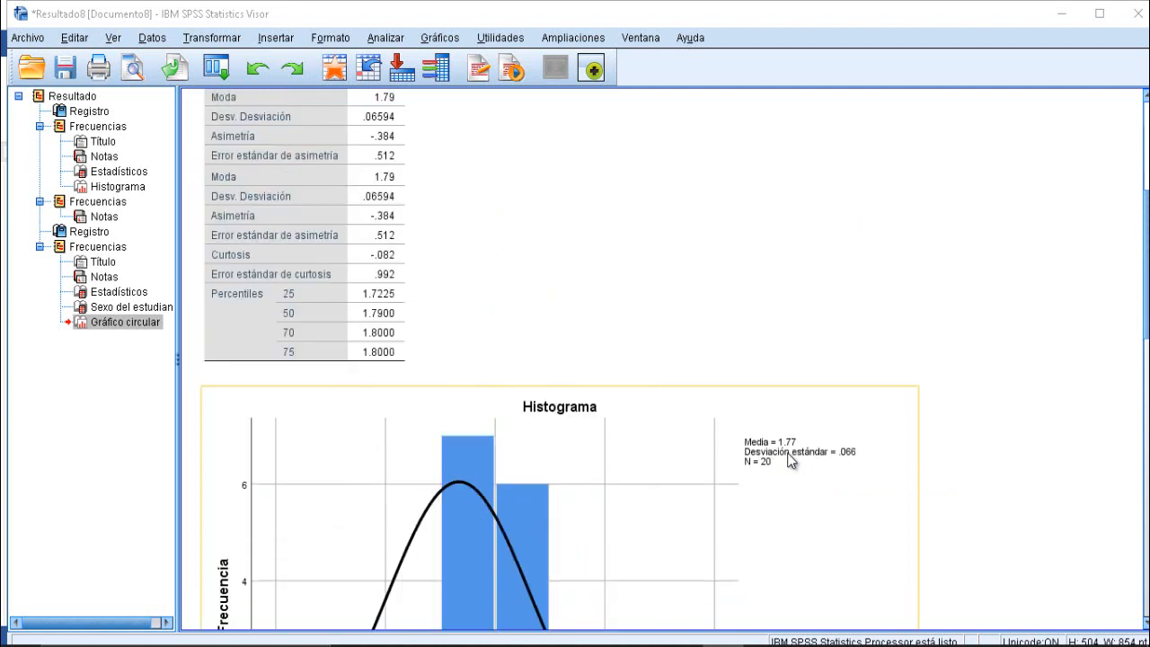
left_click(314, 252)
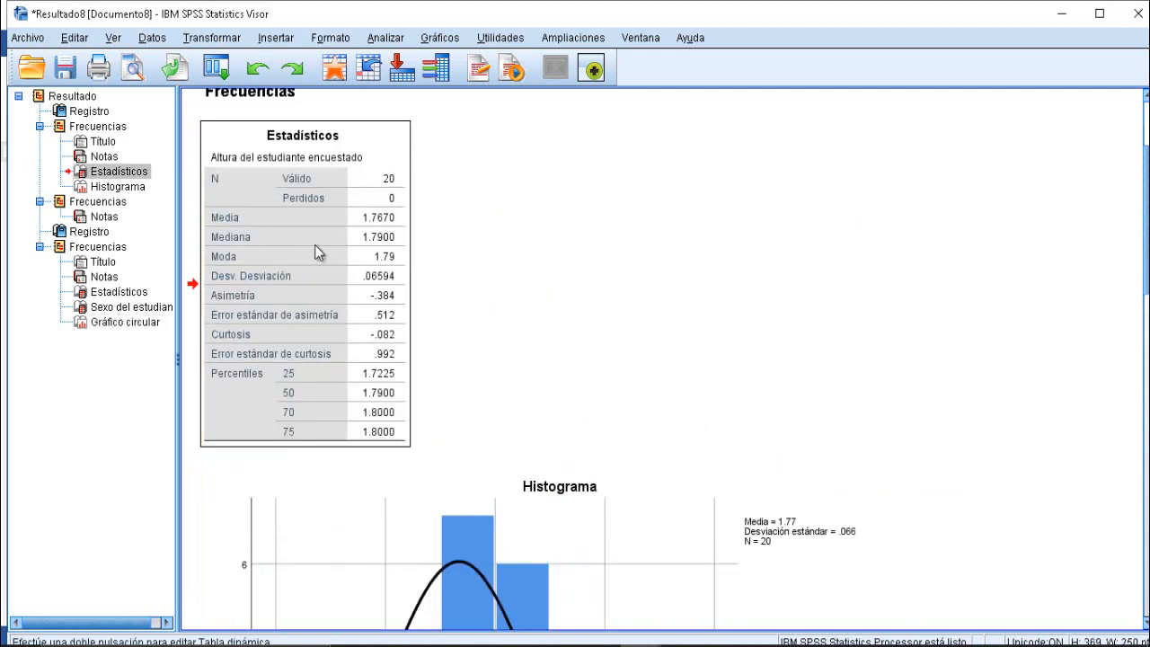
right_click(314, 245)
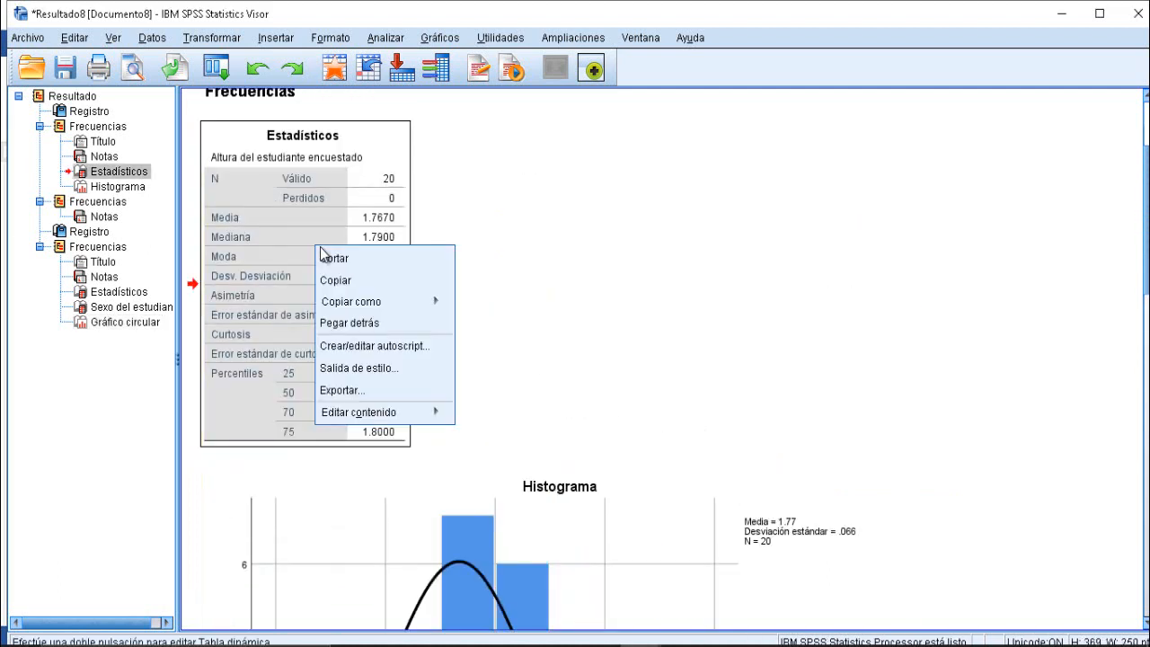
left_click(337, 279)
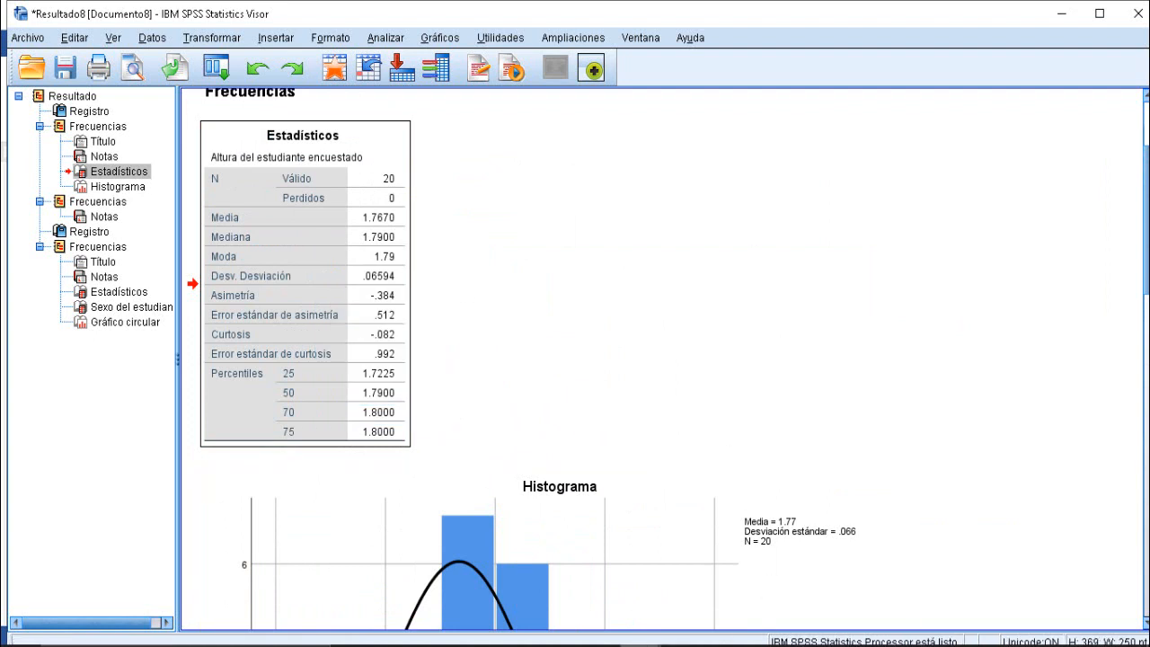
- Switch to Word, close Documento3 without saving it, and create a new blank document
mouse_move(609, 640)
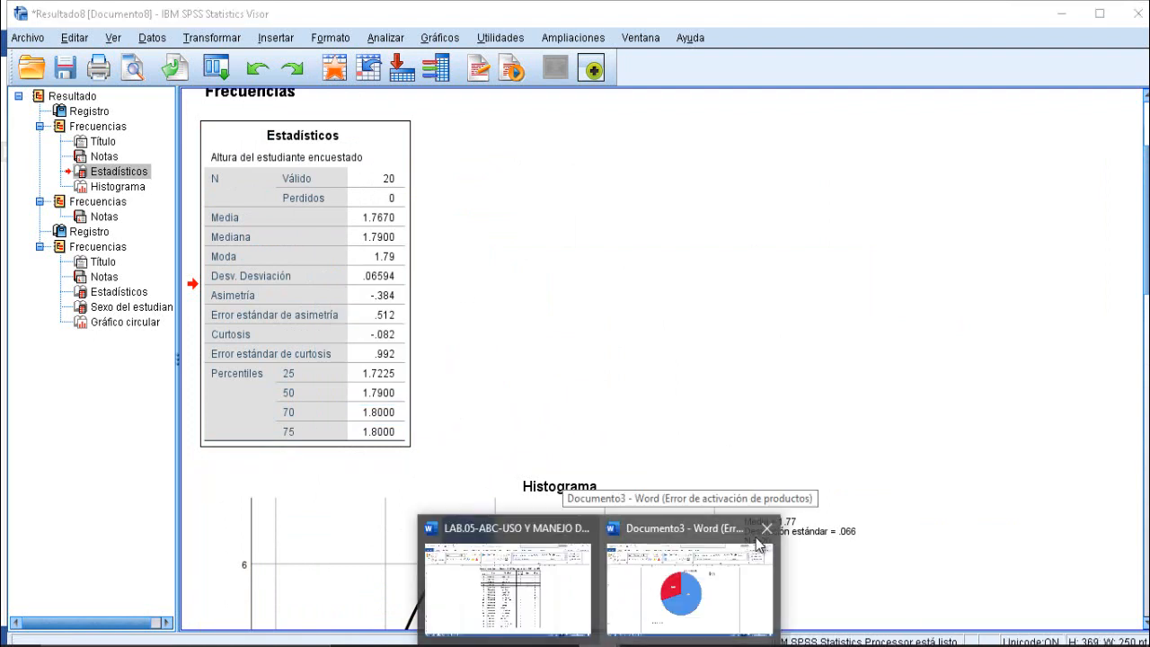
left_click(767, 530)
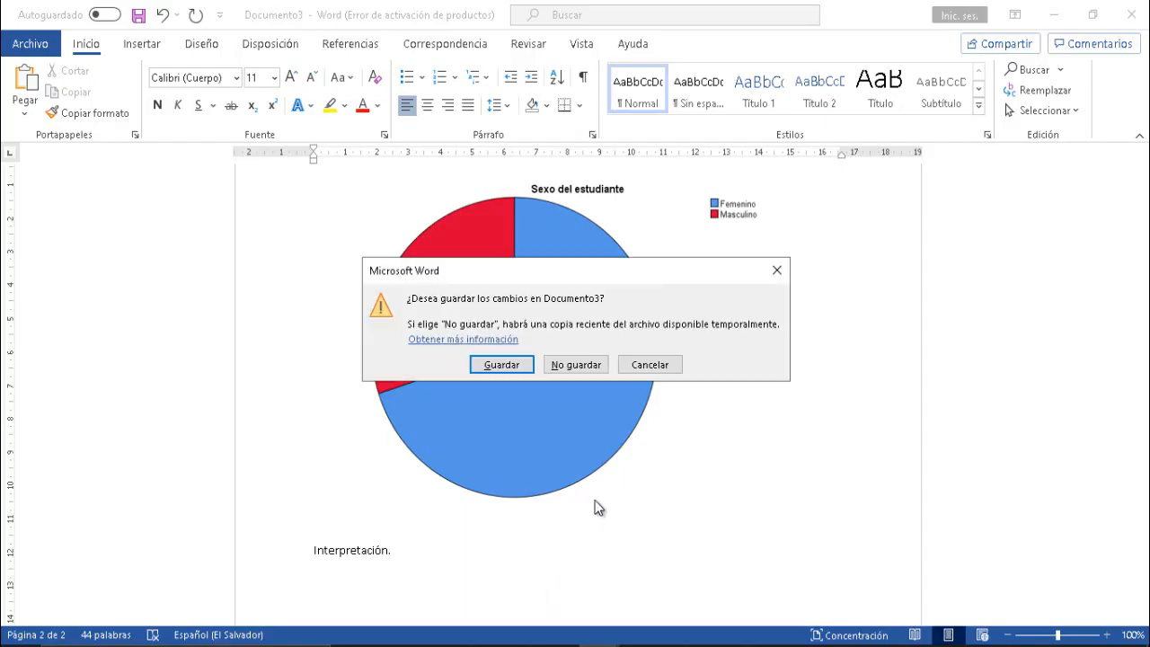
left_click(580, 365)
key("alt+Tab")
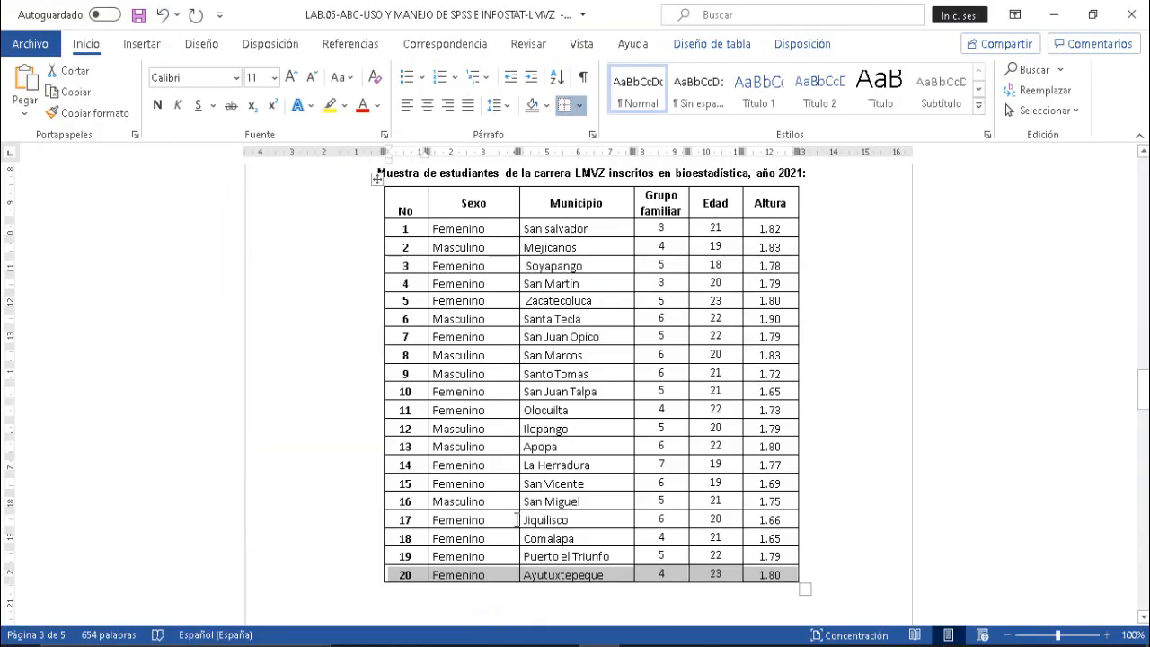
left_click(20, 45)
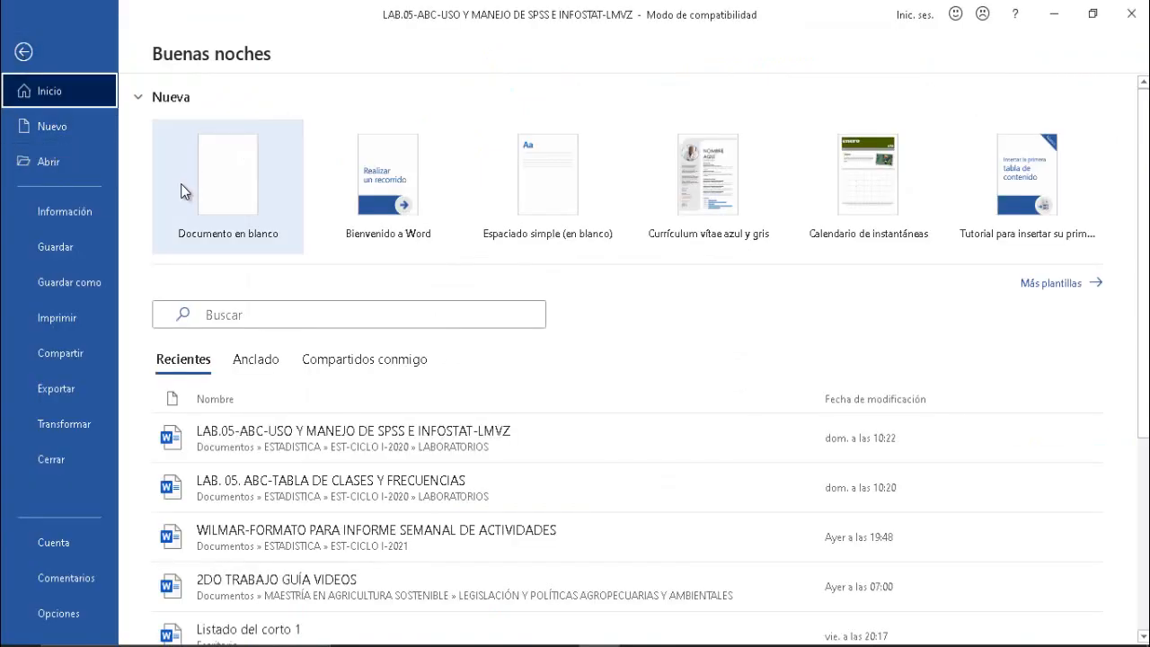
left_click(227, 169)
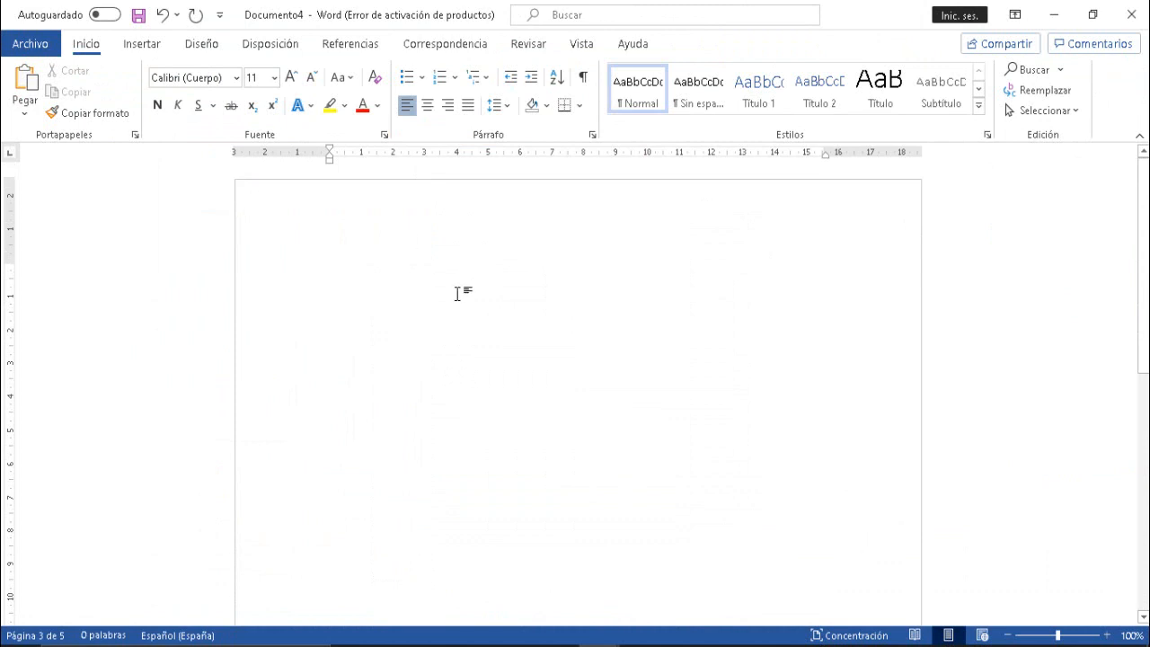
- Paste the copied Estadísticos table at the start of the blank document
right_click(360, 272)
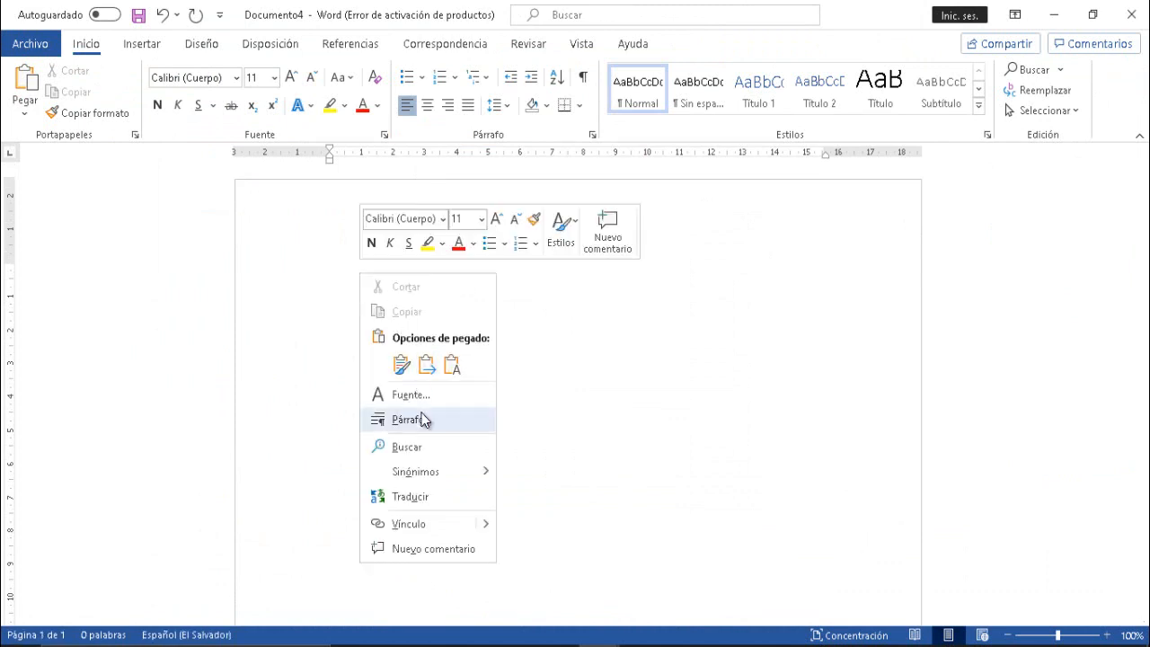
left_click(312, 291)
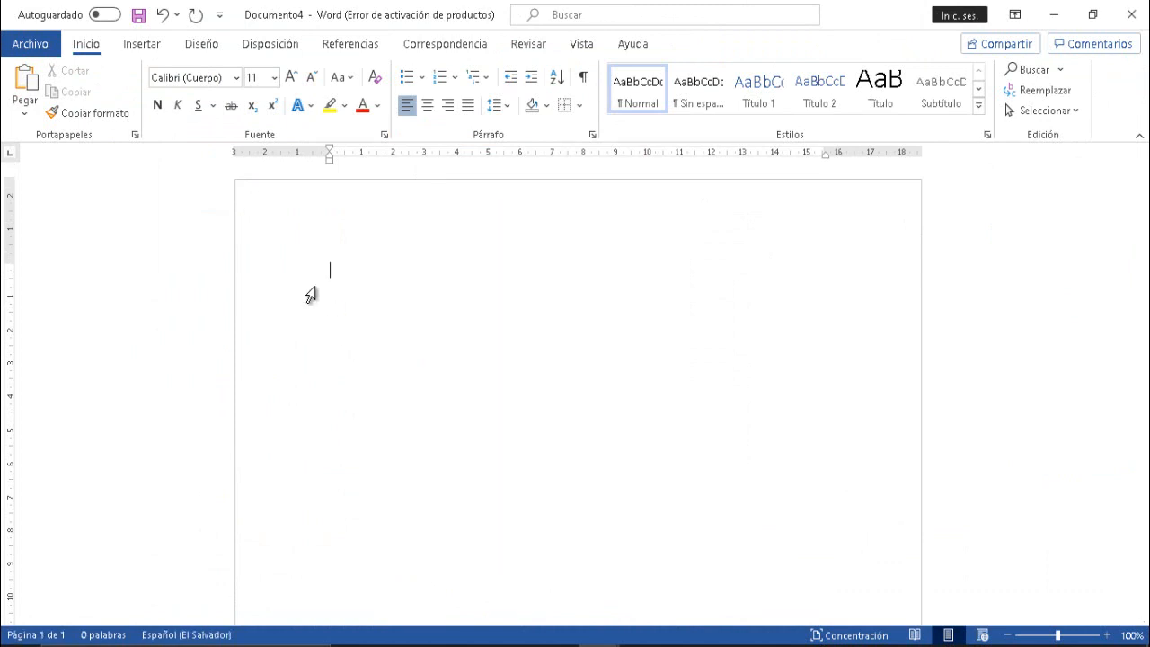
key("ctrl+v")
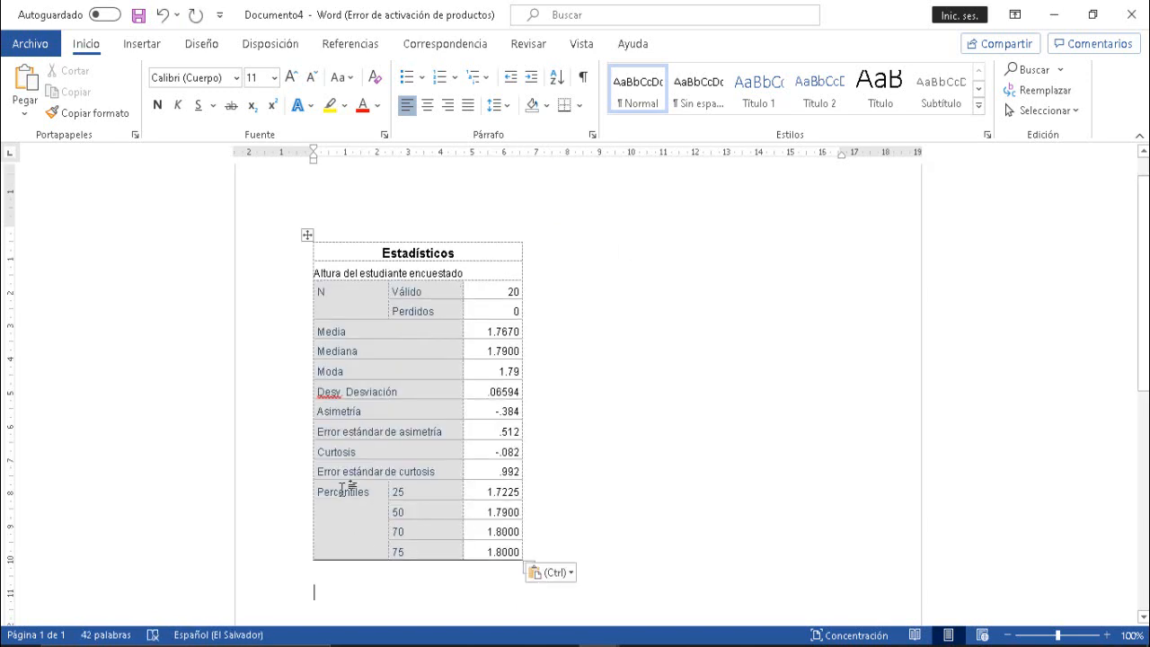
scroll(932, 324, "down", 5)
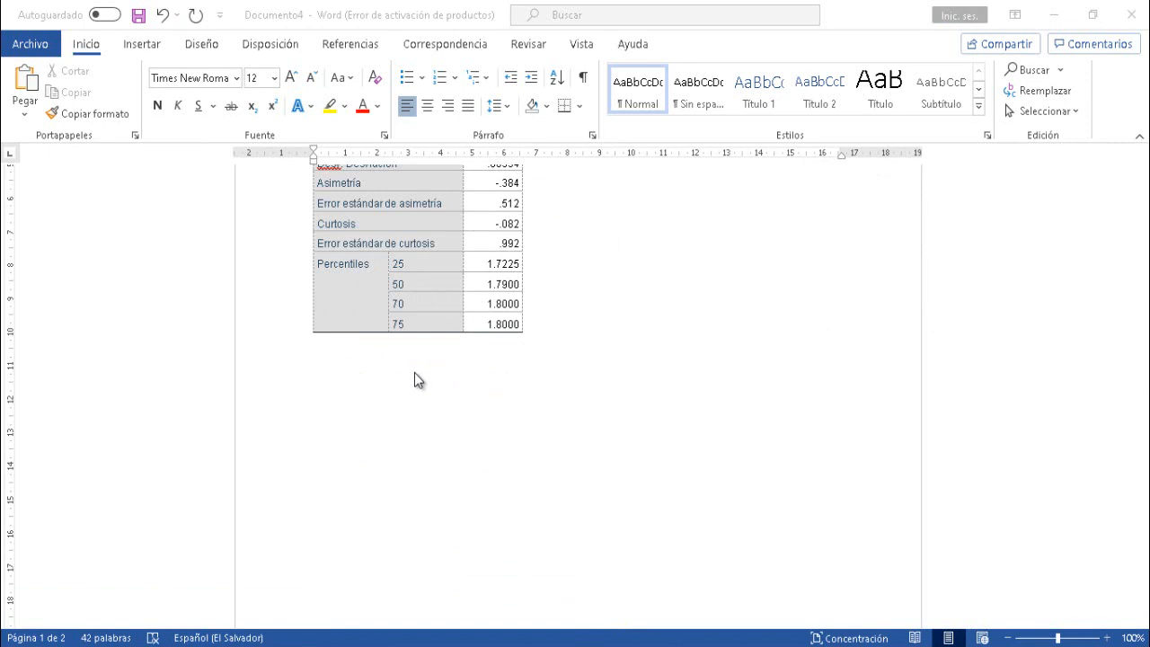
scroll(415, 373, "down", 1)
scroll(415, 373, "up", 1)
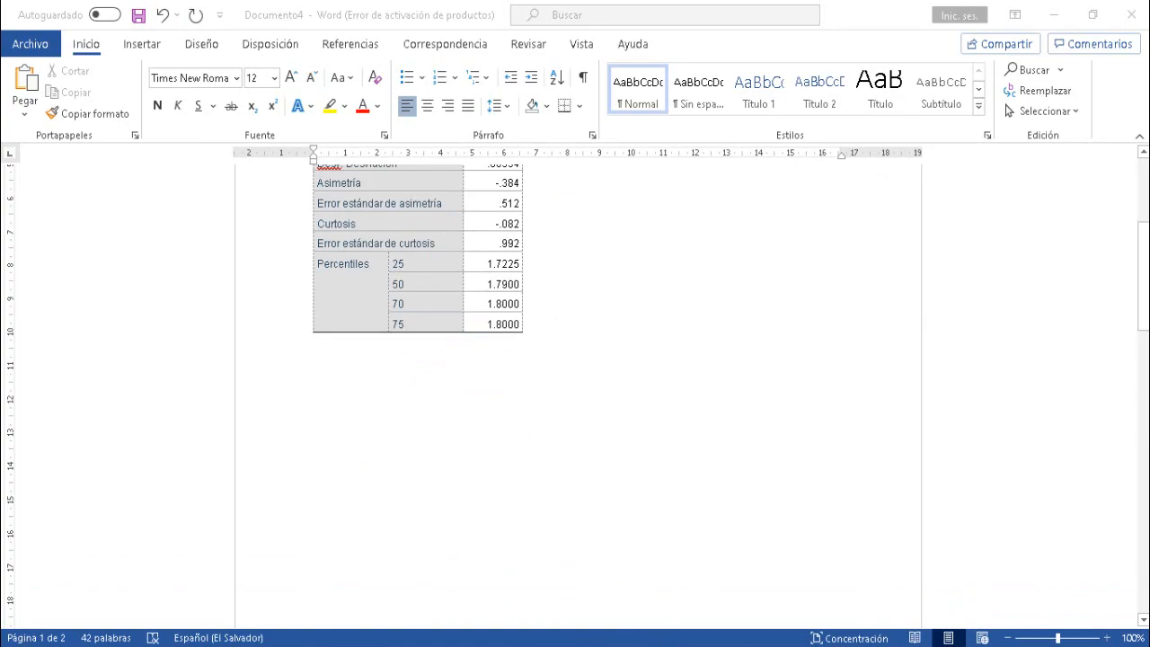
- Switch to the SPSS results viewer and copy the histogram of student height
left_click(695, 570)
left_click(513, 287)
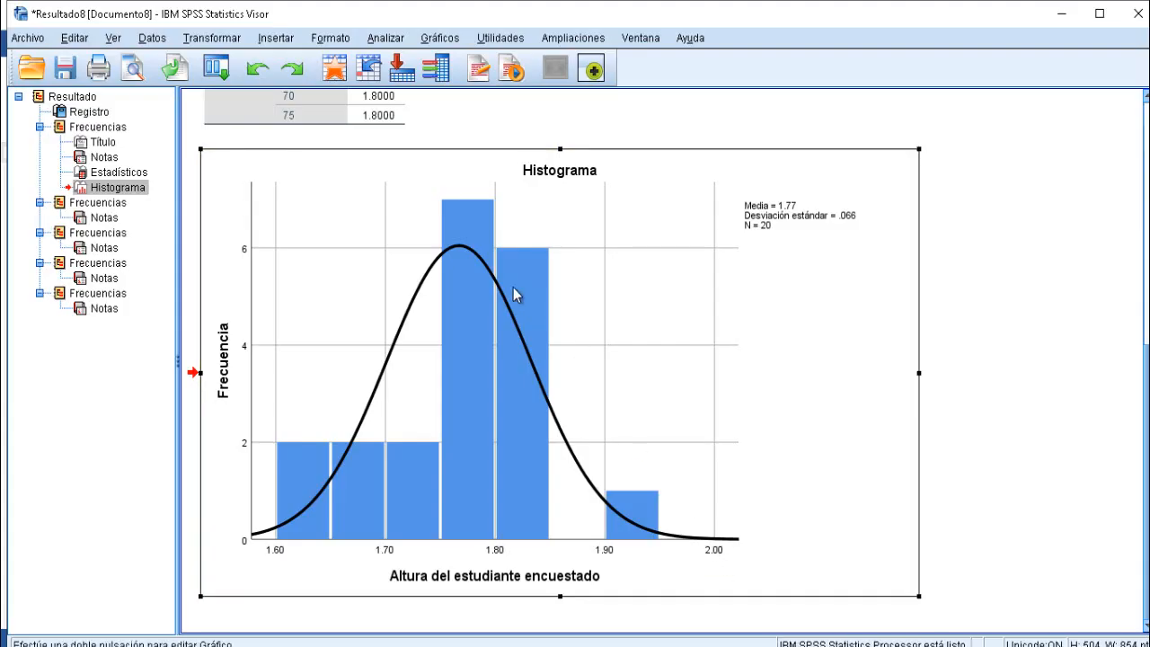
right_click(514, 286)
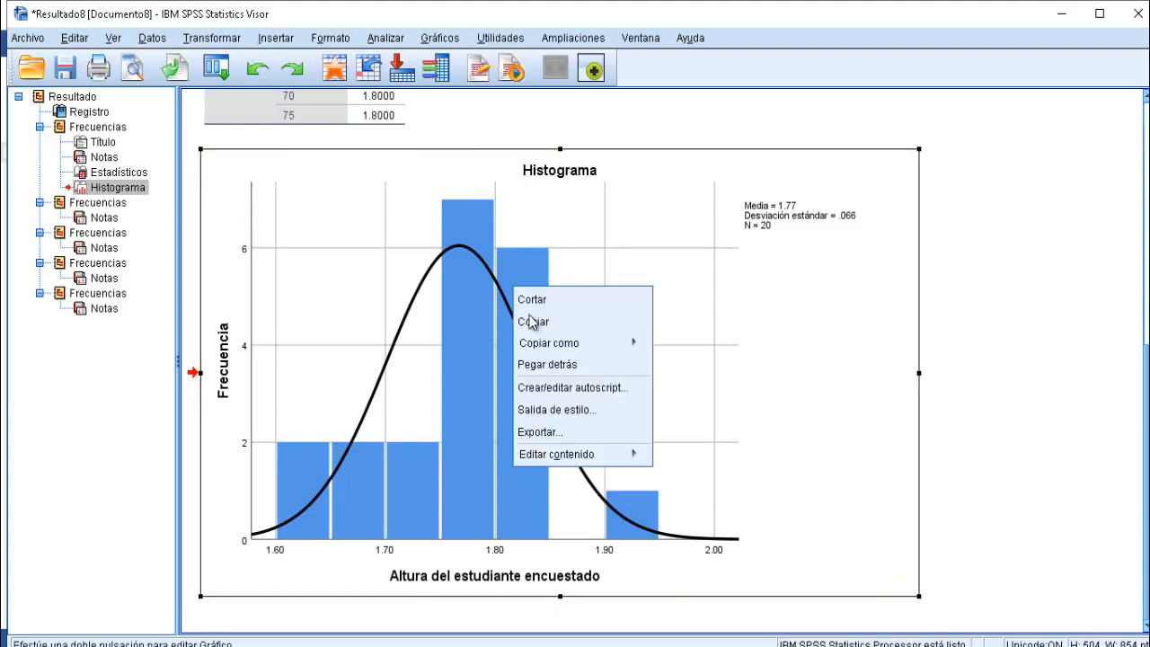
left_click(563, 325)
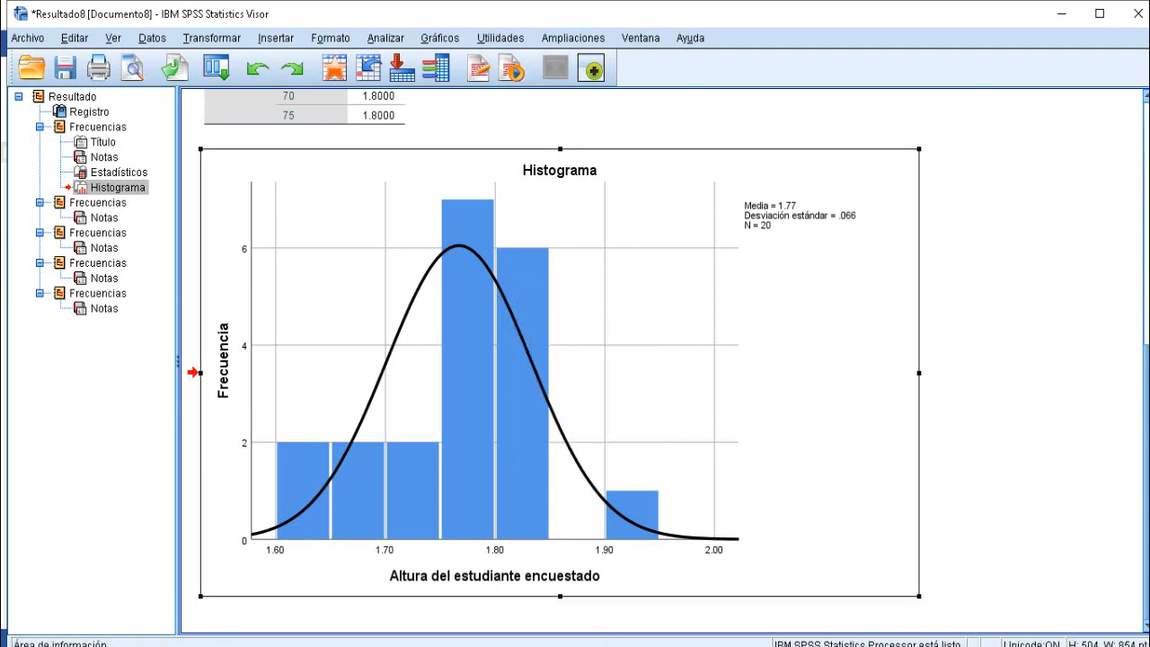
- Return to the Word document and paste the copied histogram below the Estadísticos table
left_click(599, 646)
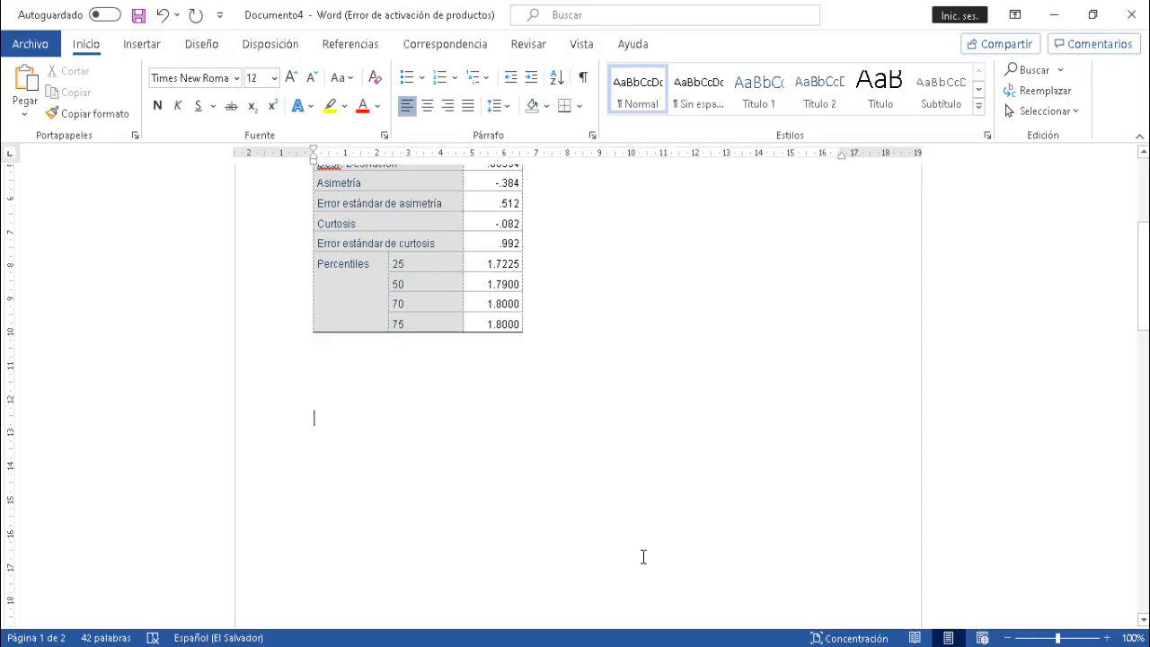
left_click(674, 595)
key("ctrl+v")
- Review the pasted Estadísticos table and height histogram throughout the Word document
scroll(517, 368, "up", 6)
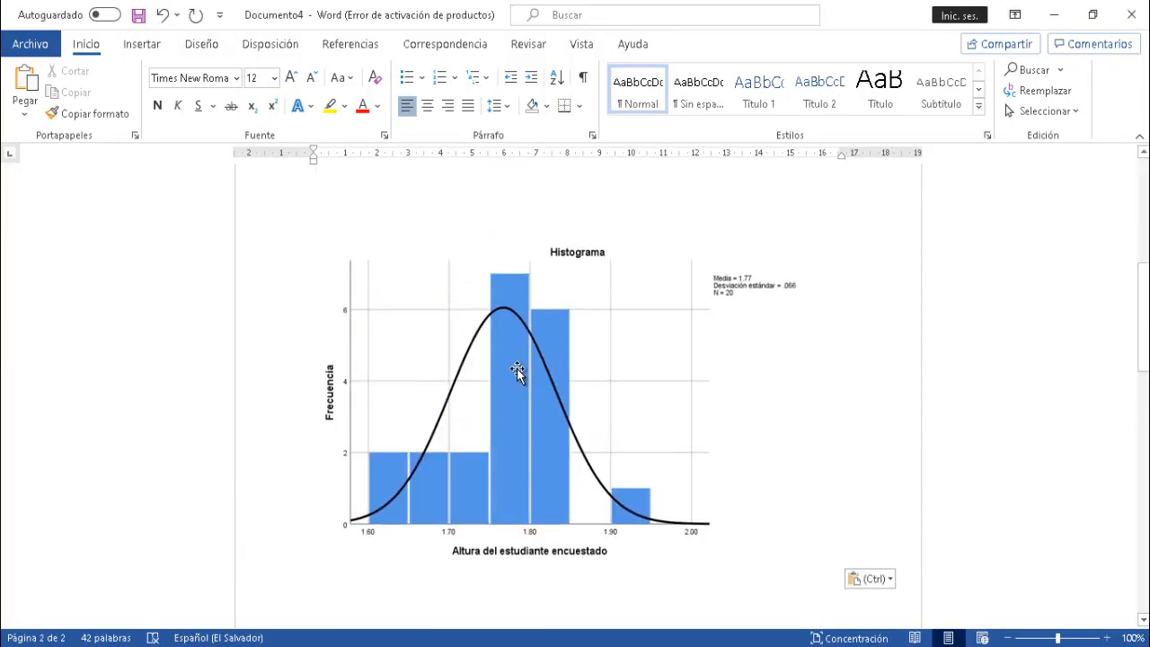
scroll(517, 368, "down", 3)
scroll(572, 440, "up", 4)
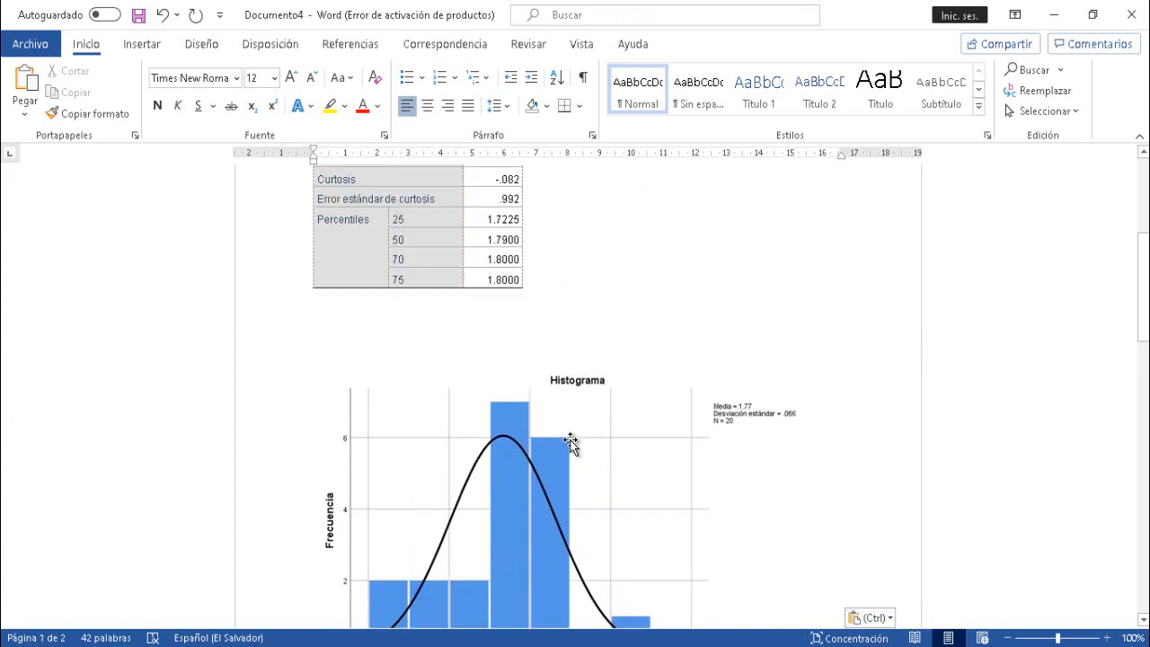
scroll(571, 441, "up", 3)
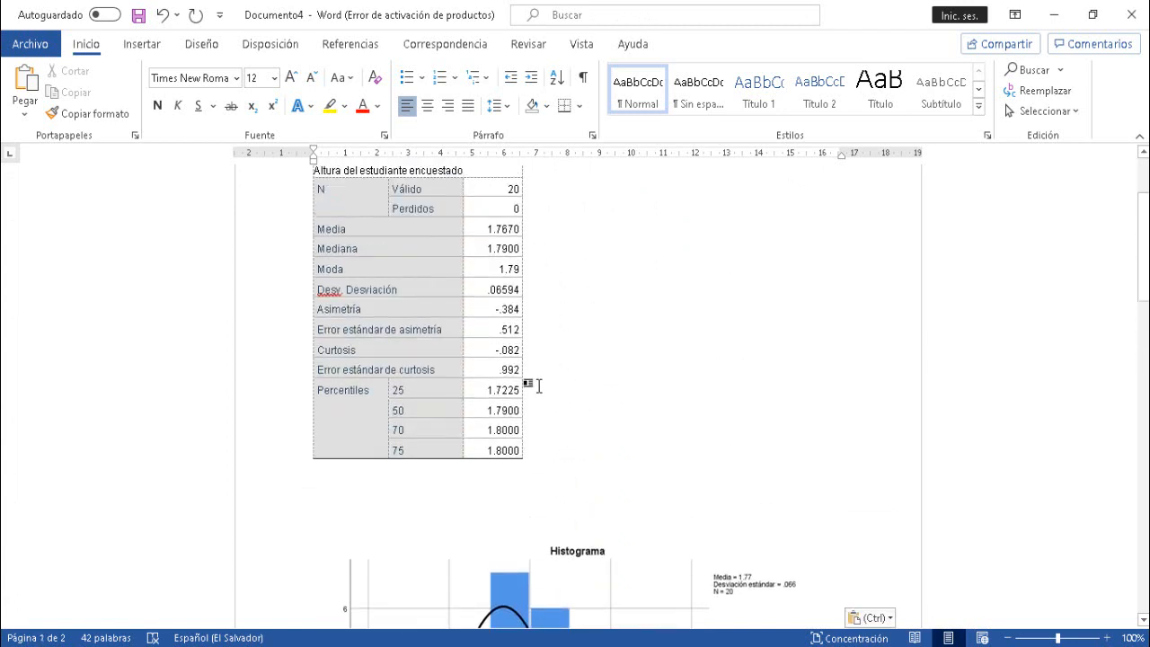
scroll(493, 228, "up", 1)
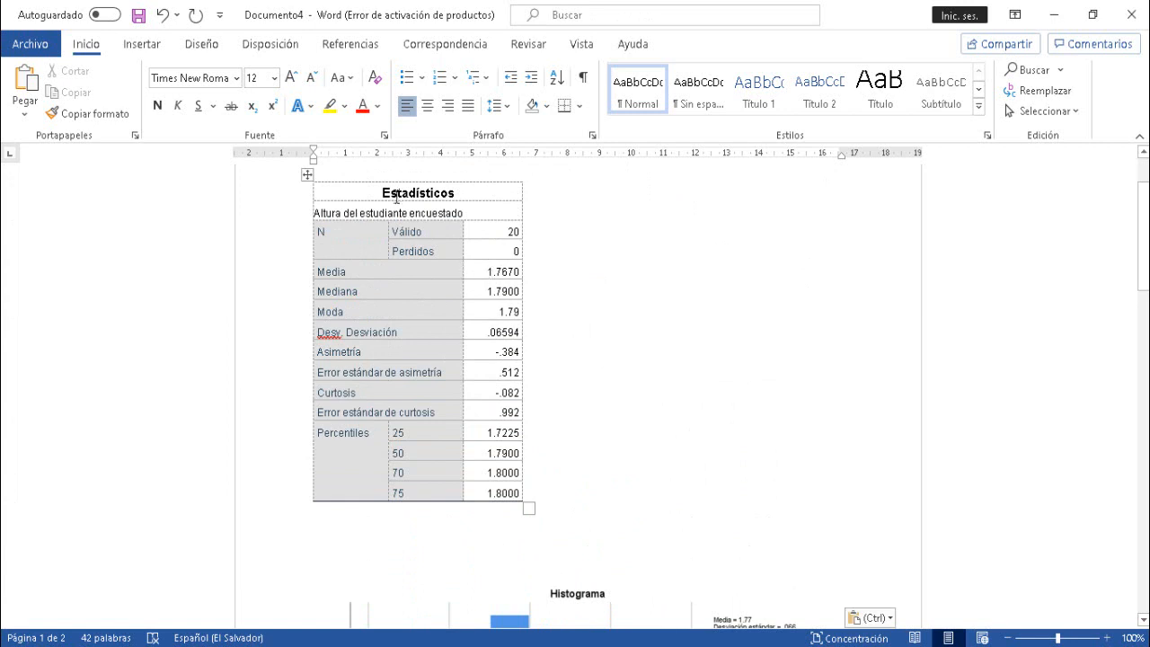
scroll(467, 366, "down", 10)
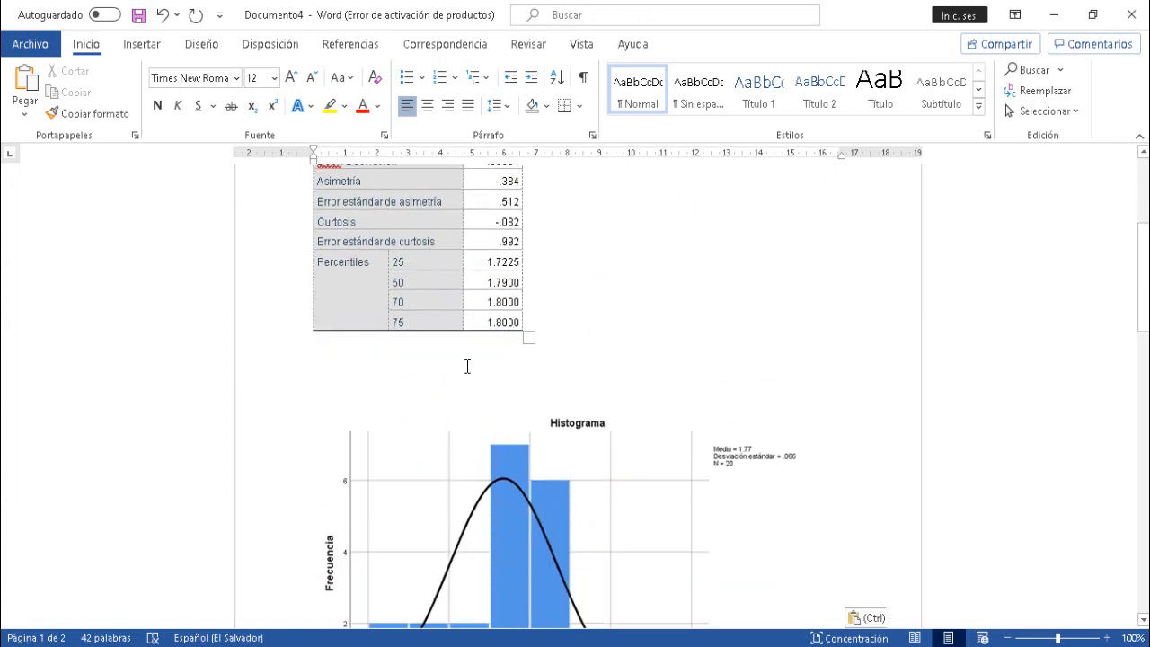
scroll(467, 366, "up", 5)
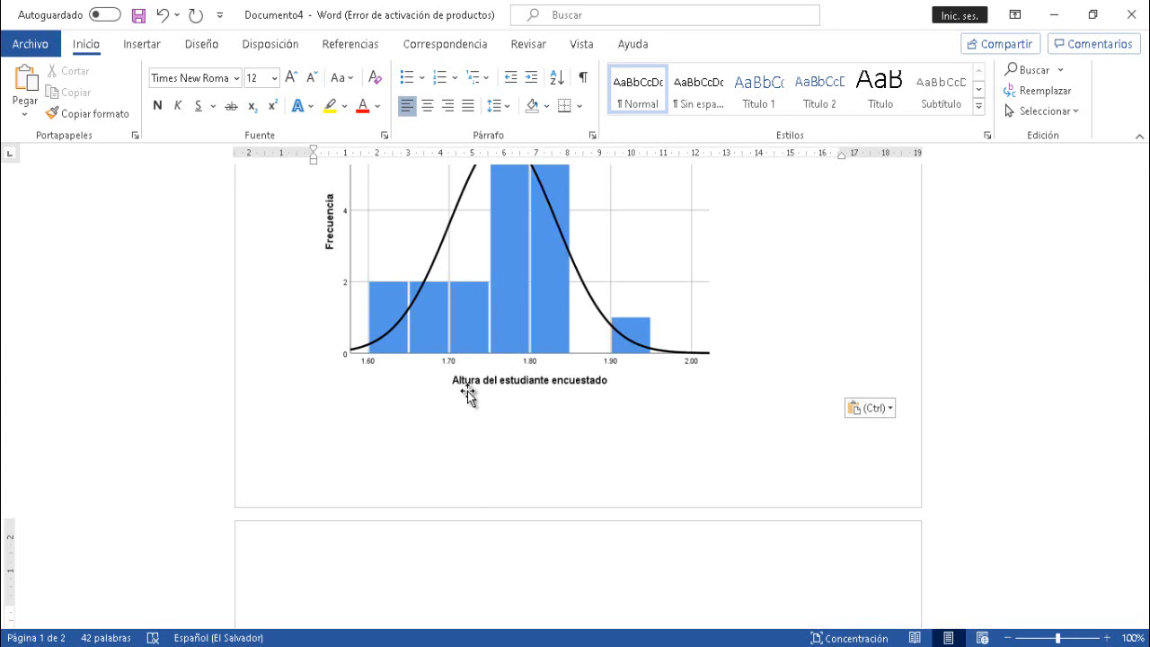
scroll(467, 391, "up", 4)
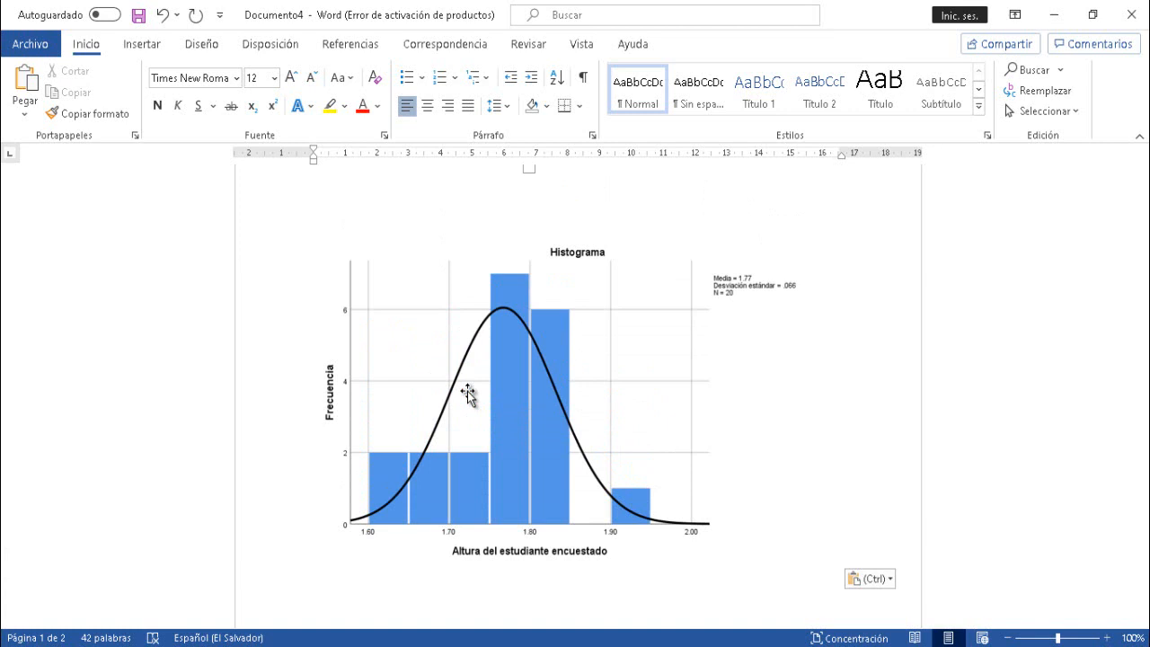
scroll(467, 391, "up", 4)
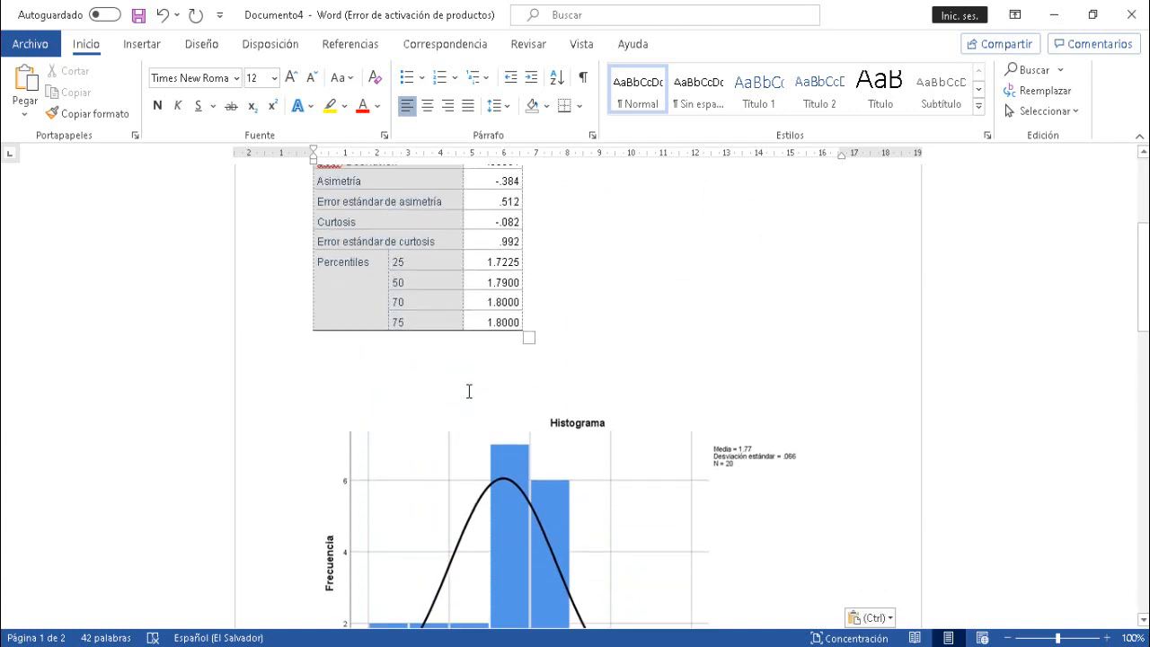
scroll(468, 391, "up", 1)
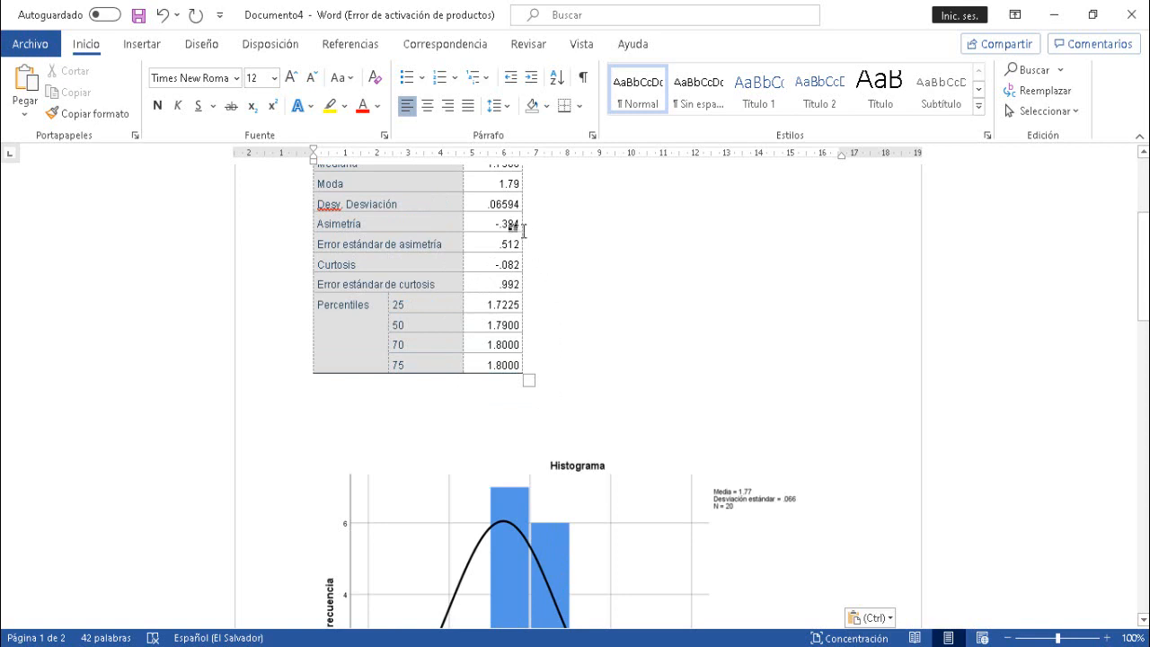
scroll(646, 348, "down", 4)
scroll(647, 350, "down", 5)
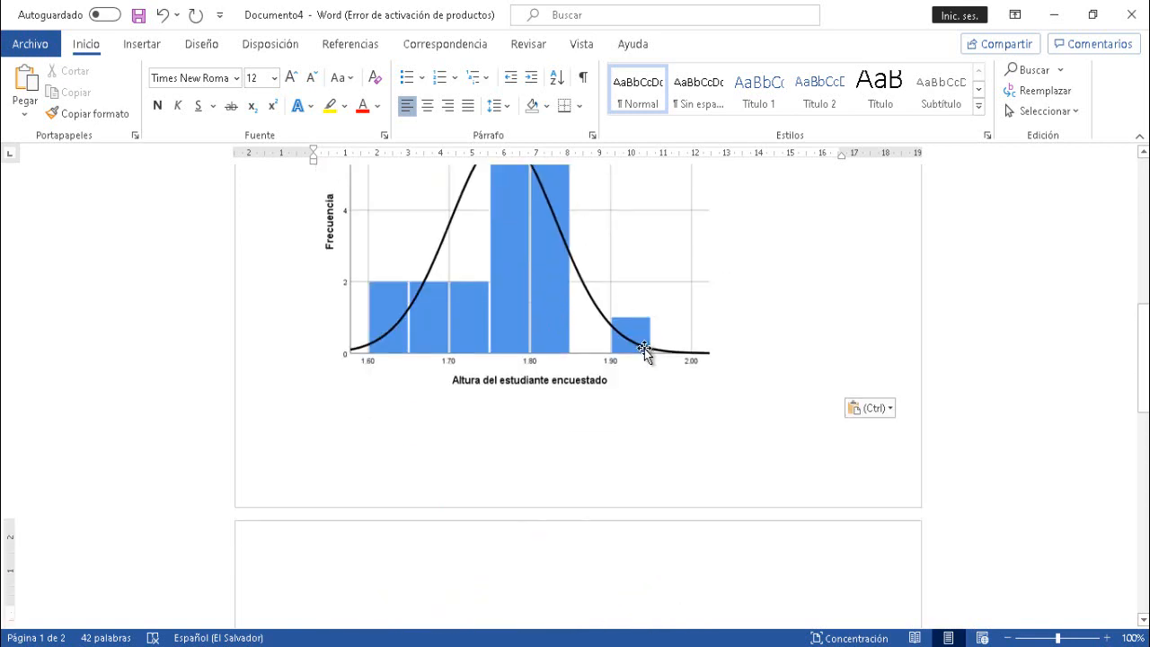
- Switch to the SPSS data editor and select the Sexo column
left_click(641, 646)
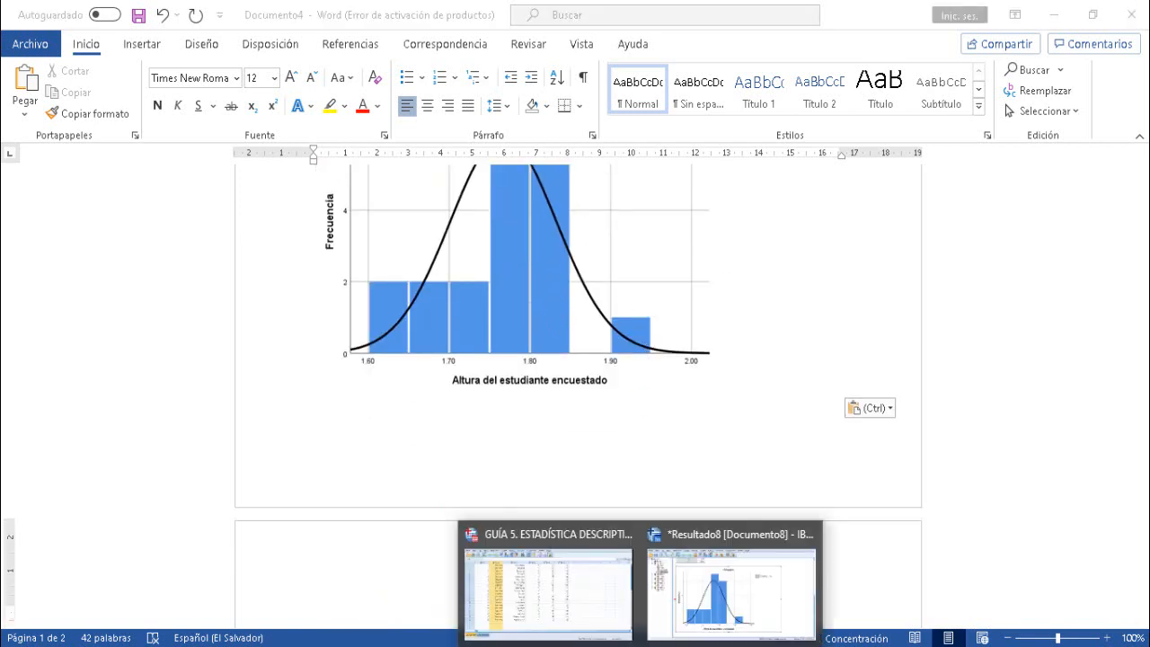
left_click(575, 588)
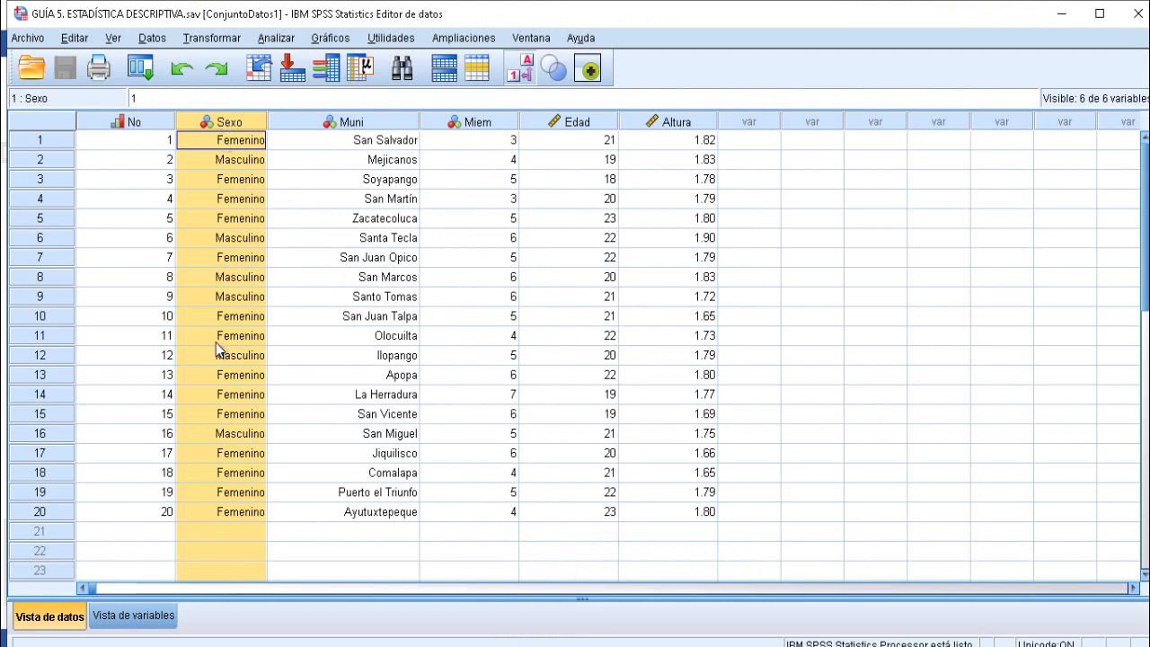
left_click(240, 535)
left_click(237, 126)
- Start a Frecuencias analysis, reset its settings, and add Sexo del estudiante as the variable to analyse
left_click(288, 40)
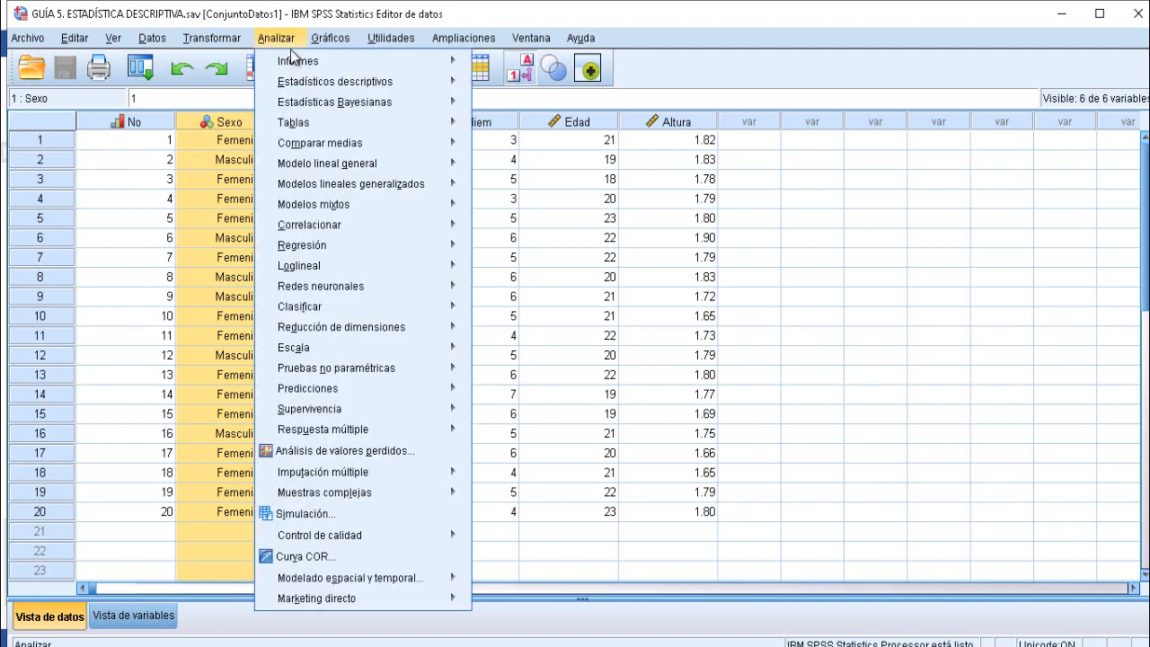
mouse_move(299, 88)
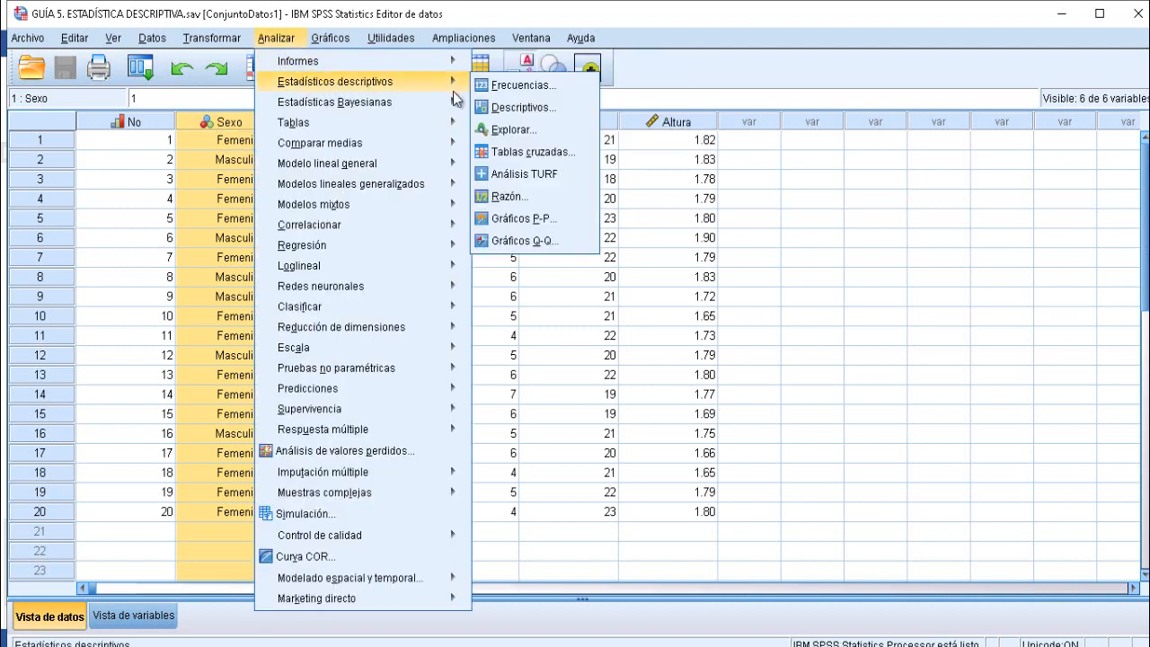
left_click(549, 87)
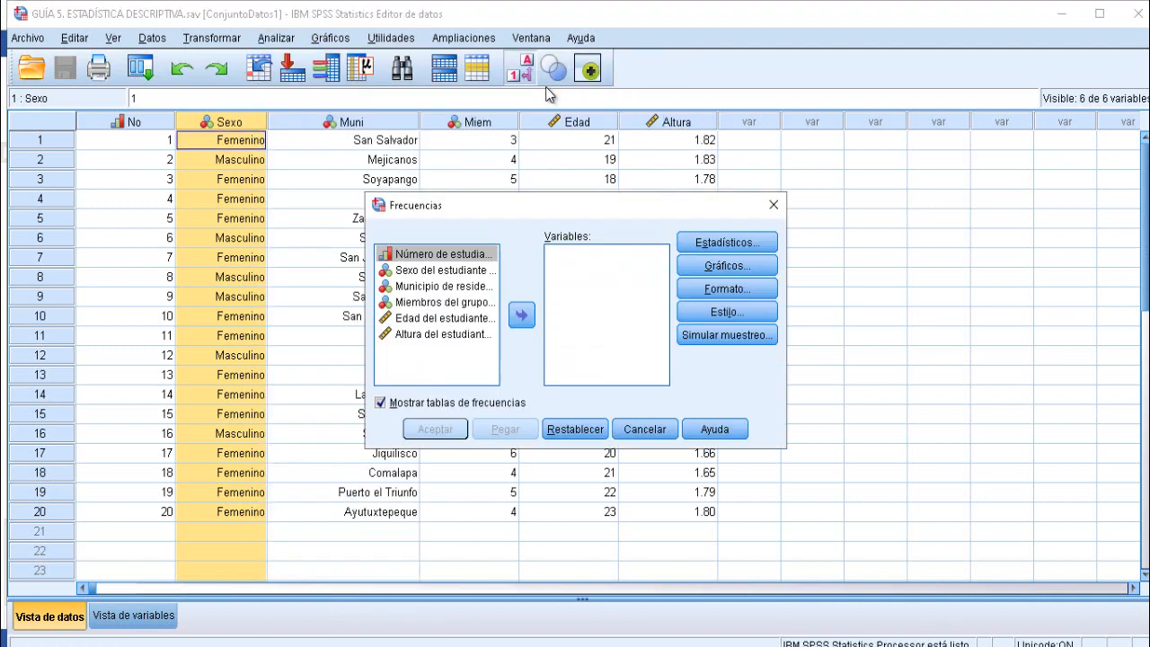
left_click(584, 432)
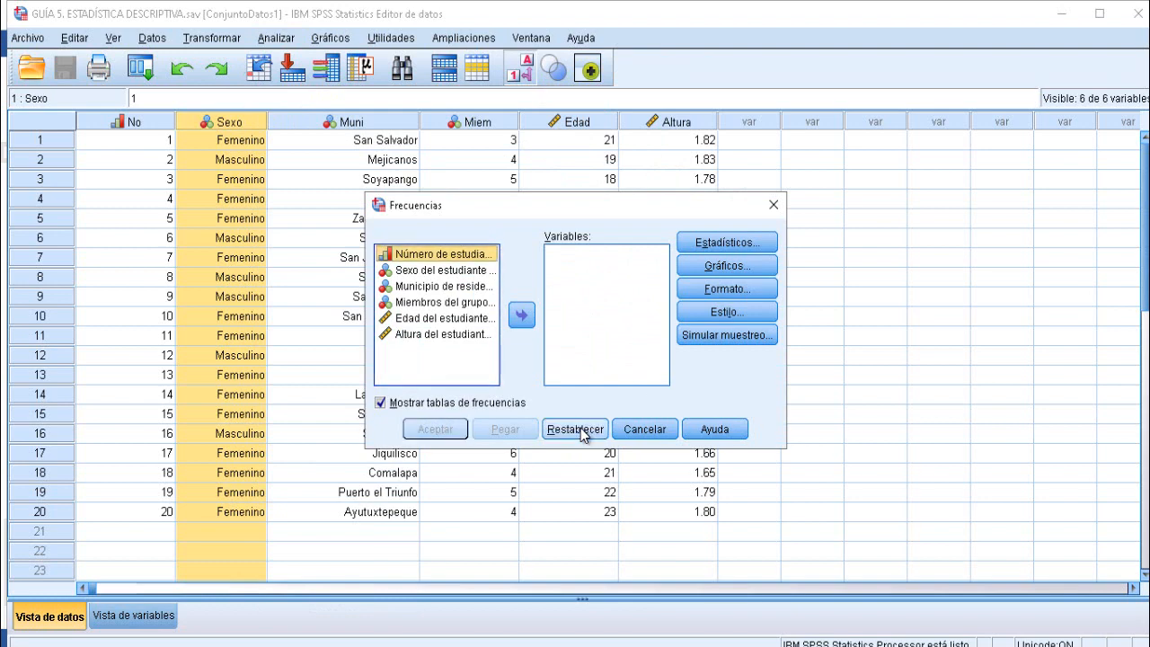
left_click(583, 434)
left_click(584, 435)
left_click(429, 273)
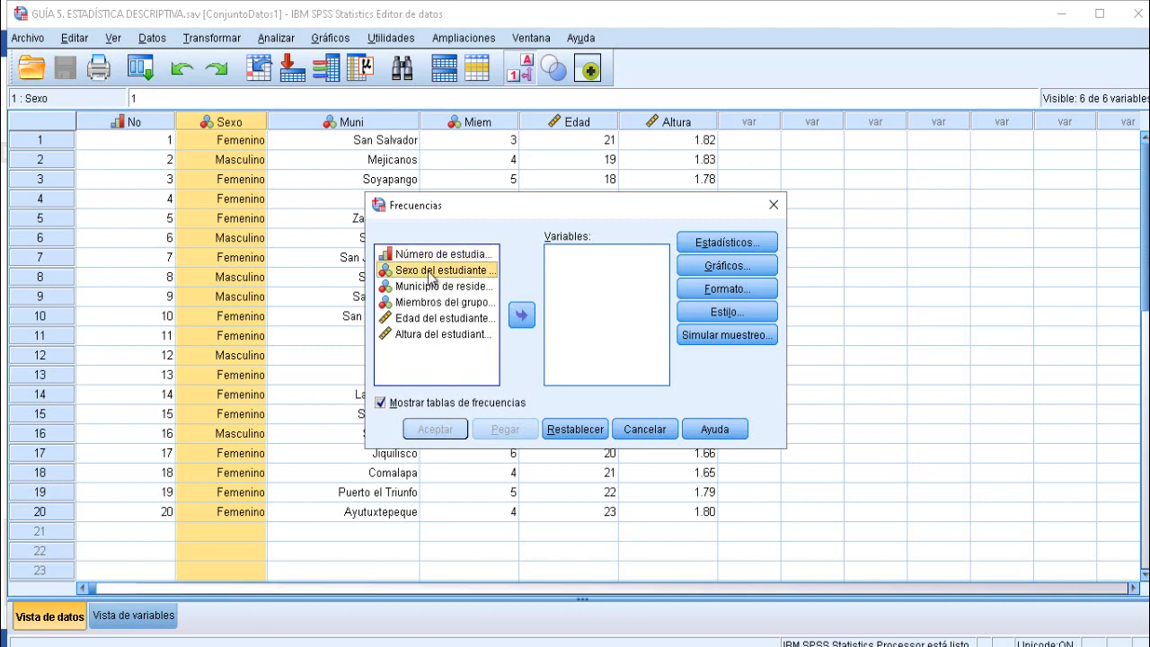
left_click(521, 316)
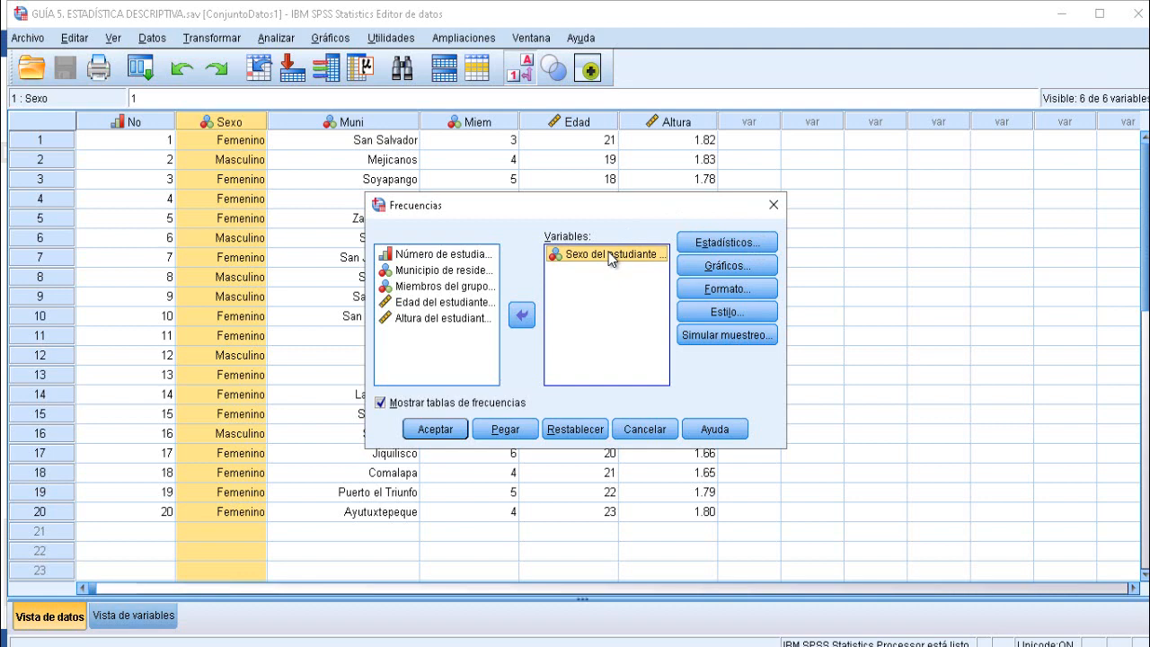
- Set the Frecuencias chart to a pie chart with values as Porcentajes and run the analysis
left_click(714, 271)
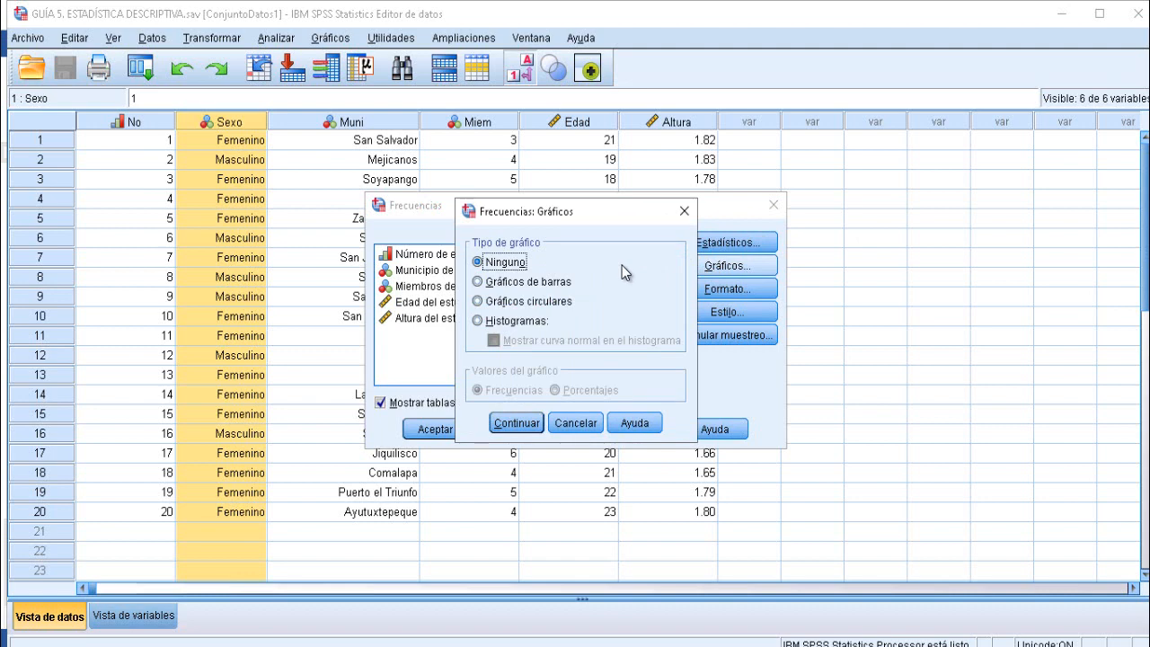
left_click(521, 304)
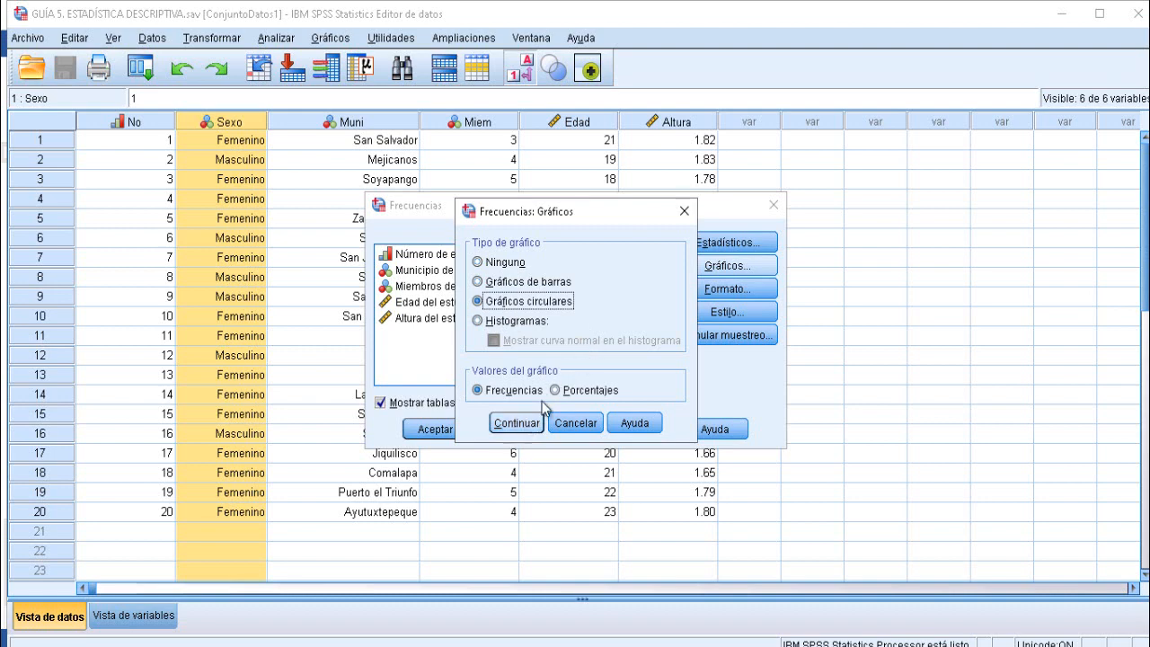
left_click(555, 391)
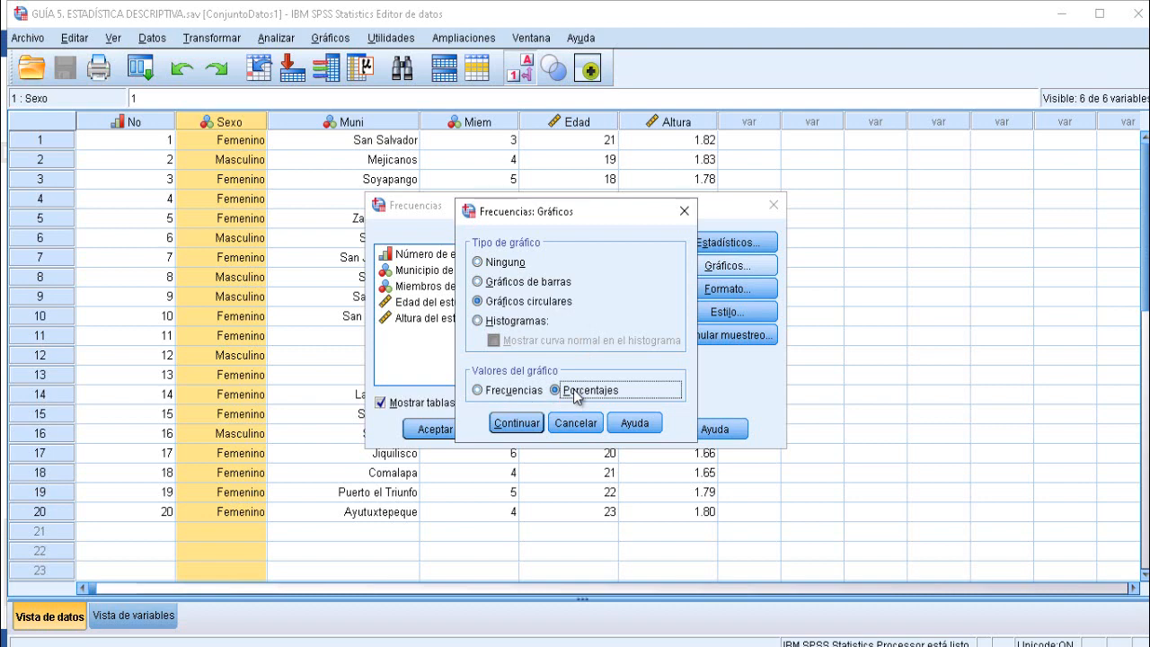
left_click(503, 424)
left_click(440, 432)
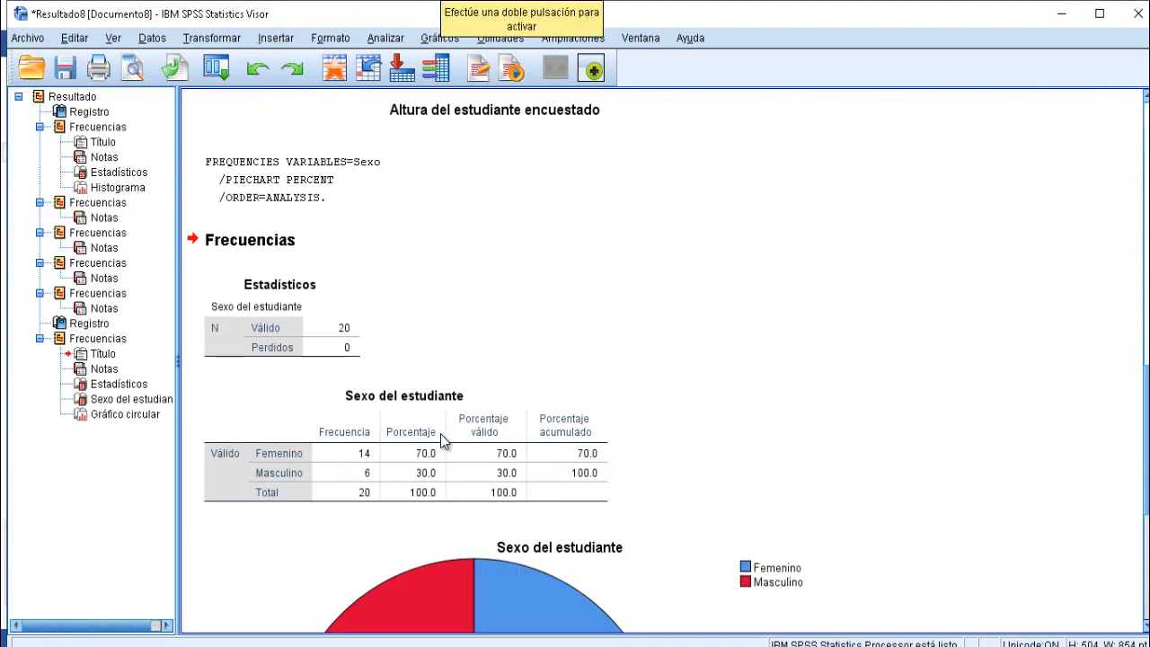
- Examine the Sexo del estudiante frequency table and its pie chart in the results viewer
scroll(441, 440, "down", 2)
scroll(441, 441, "down", 1)
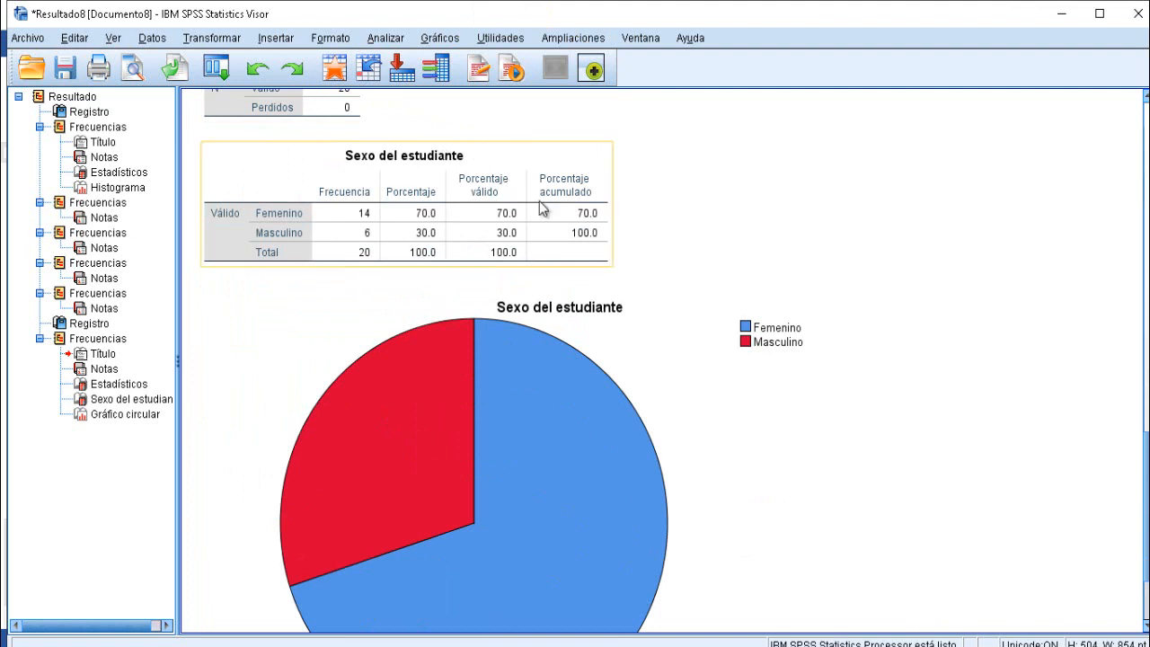
scroll(550, 216, "down", 2)
scroll(521, 296, "up", 2)
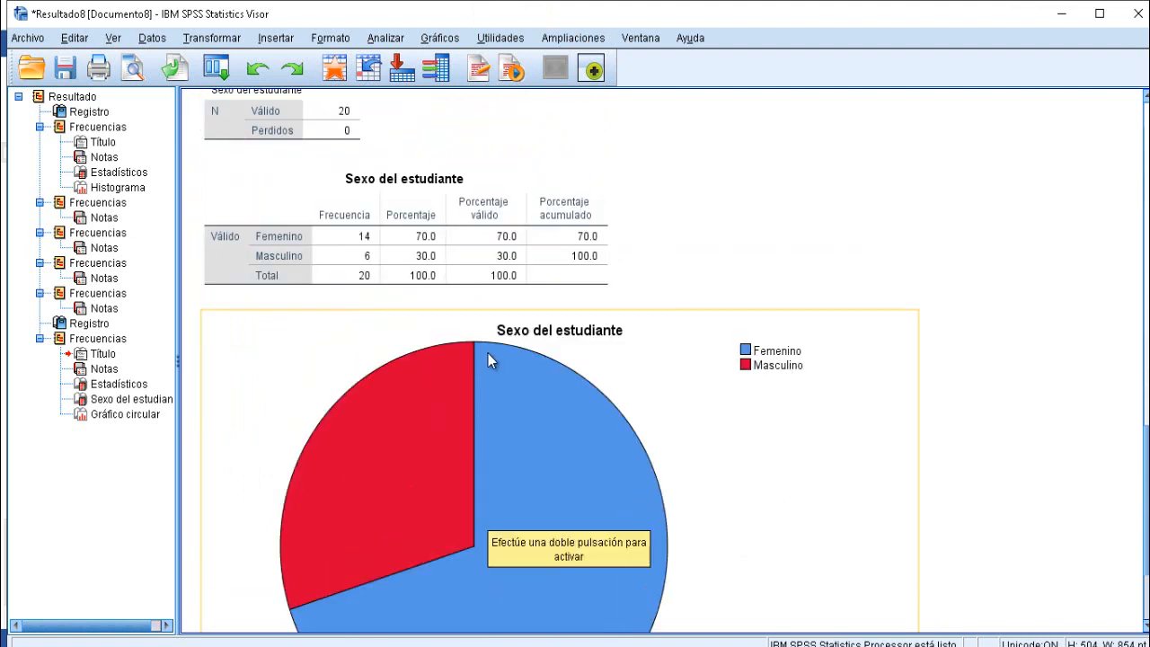
scroll(488, 353, "down", 1)
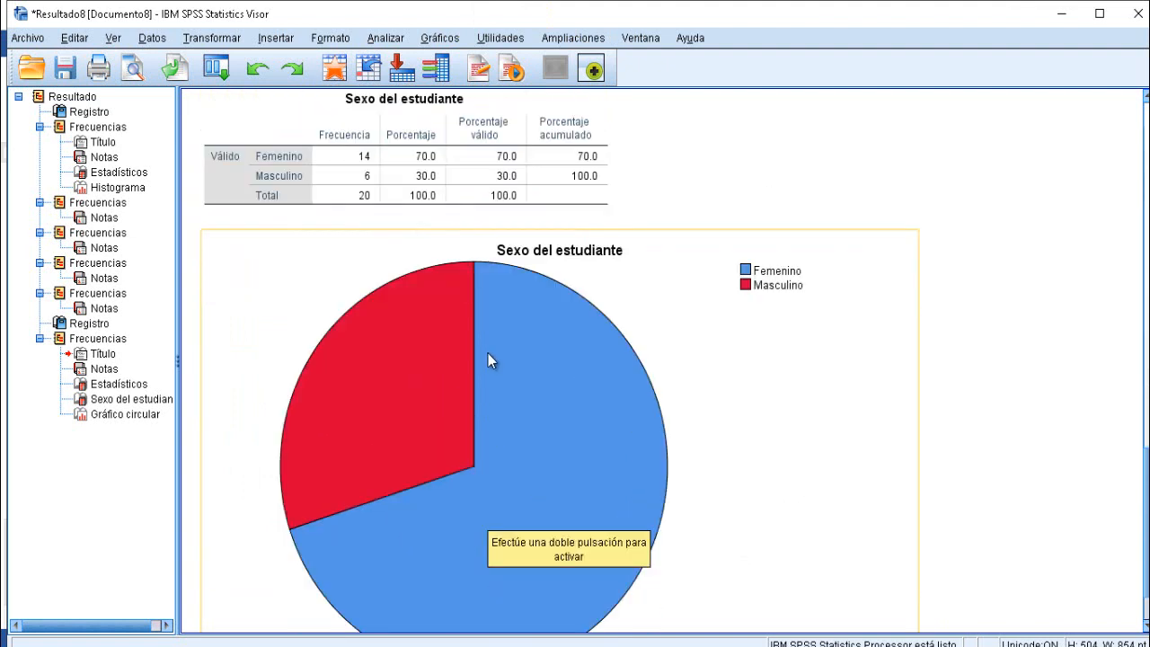
scroll(488, 361, "up", 1)
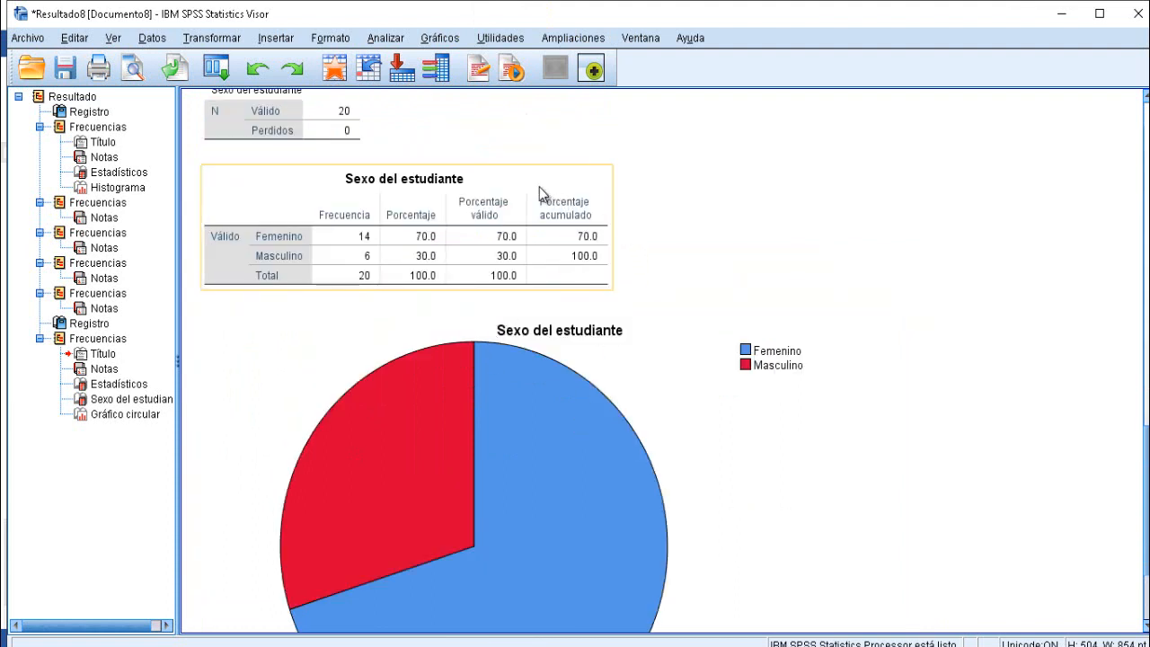
scroll(612, 317, "down", 2)
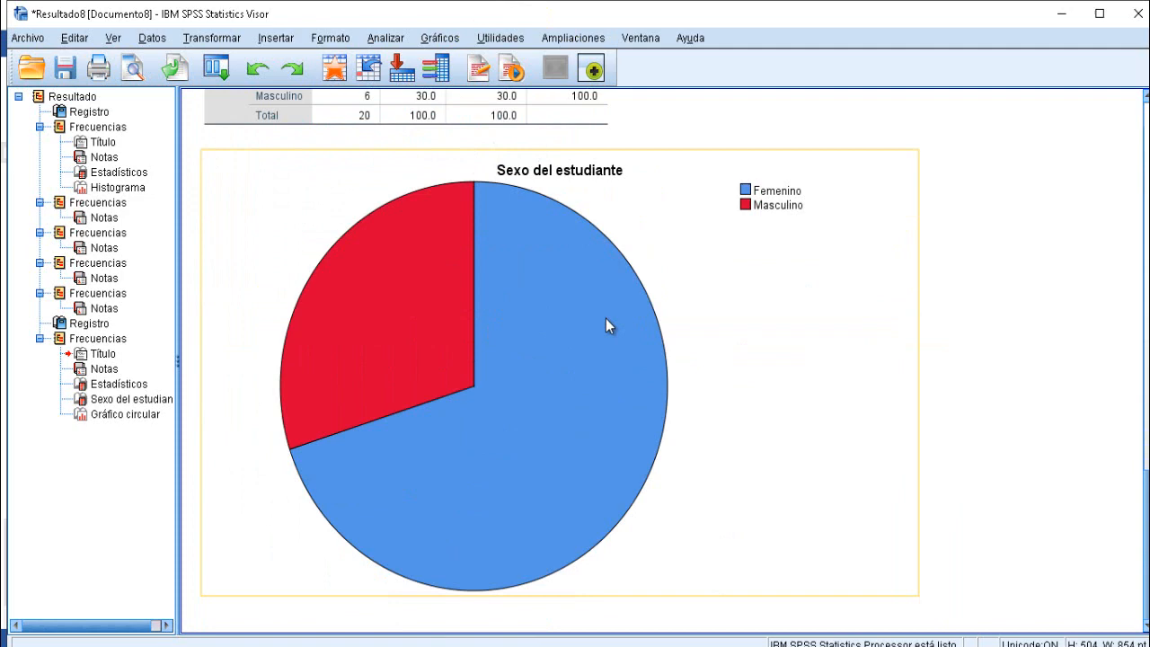
- Open the Sexo del estudiante pie chart for editing and add percentage data labels to the Masculino and Femenino slices
double_click(527, 306)
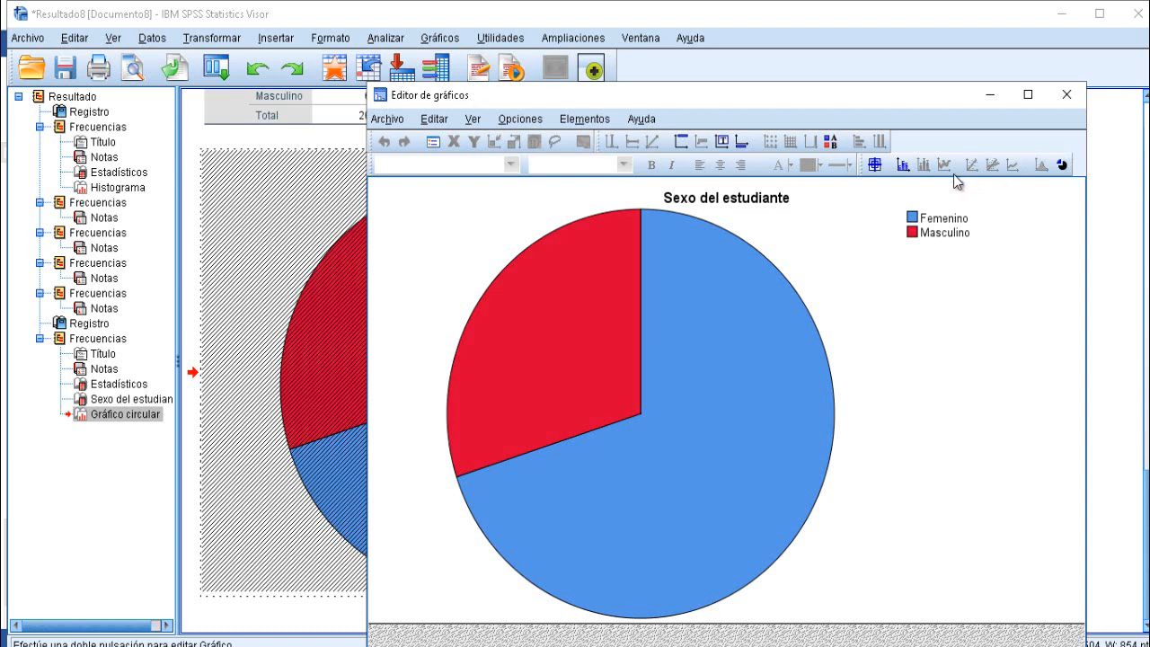
left_click(874, 166)
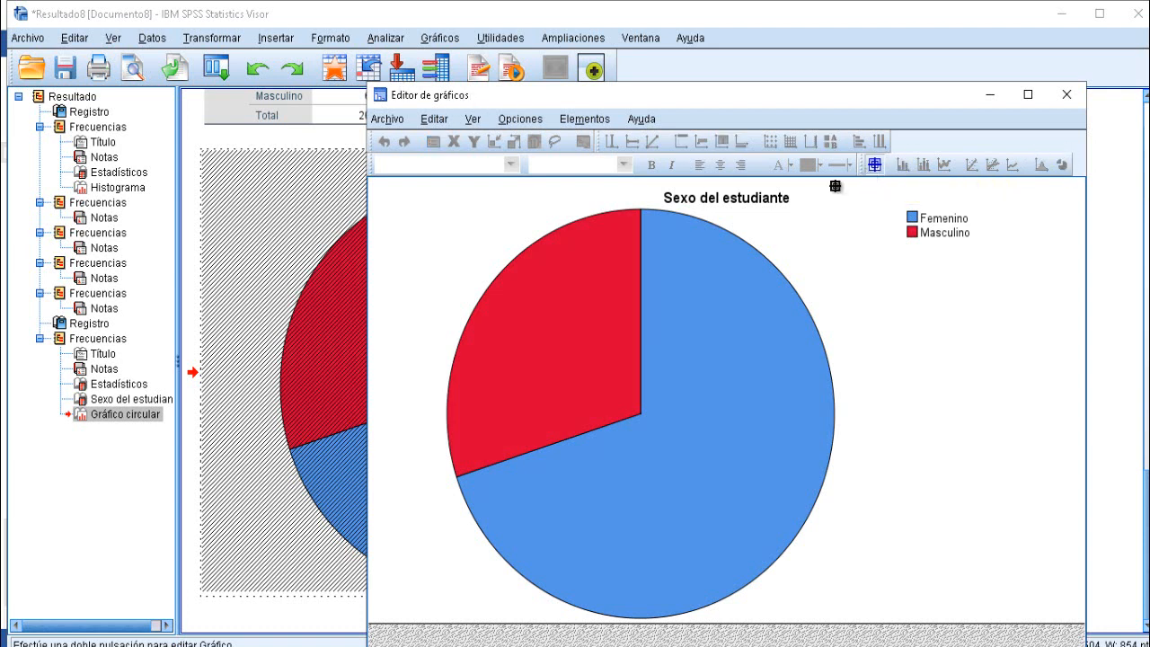
left_click(551, 305)
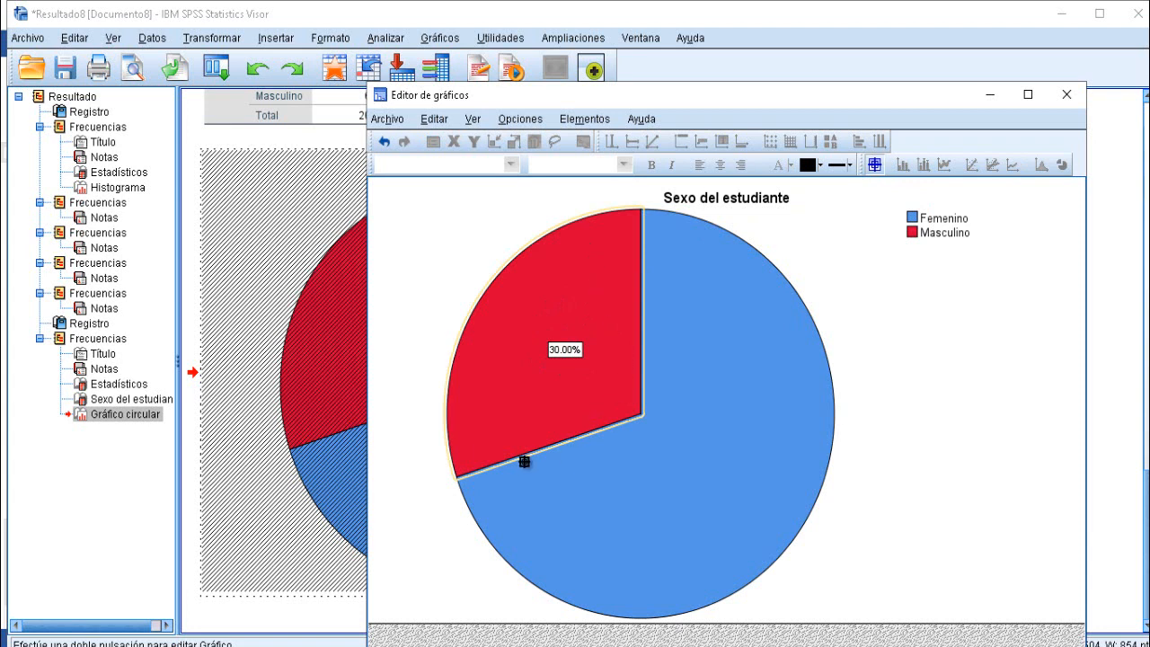
left_click(708, 441)
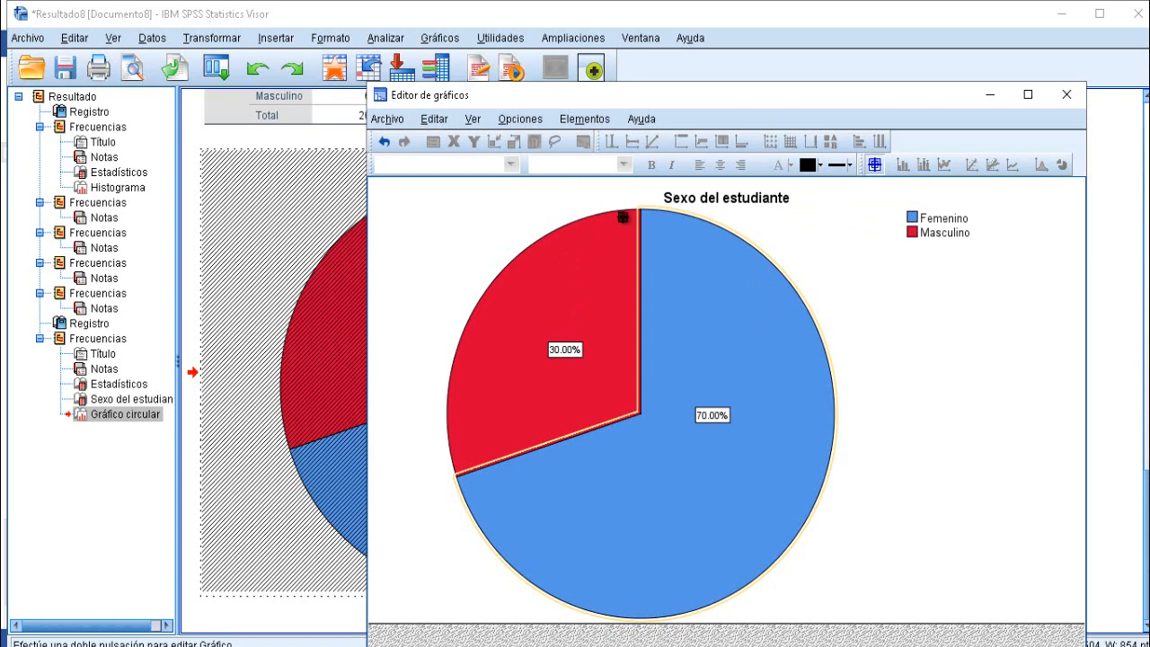
- Close the chart editor and copy the labelled Sexo del estudiante pie chart onto the blank second page of the Word report
left_click(1067, 94)
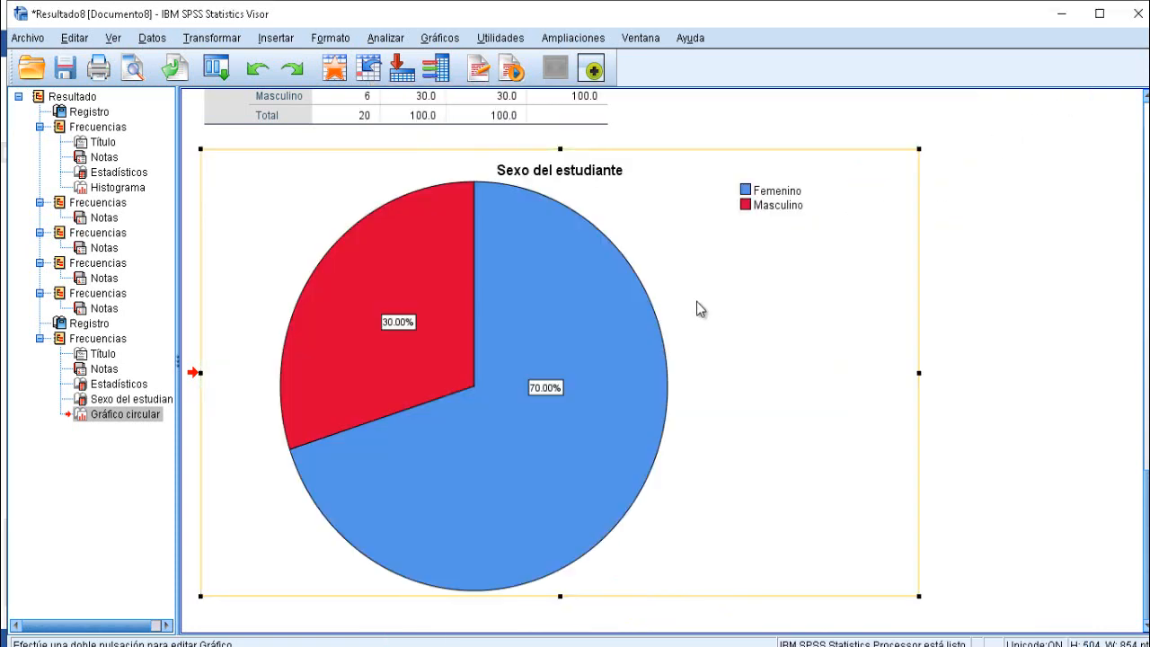
right_click(507, 254)
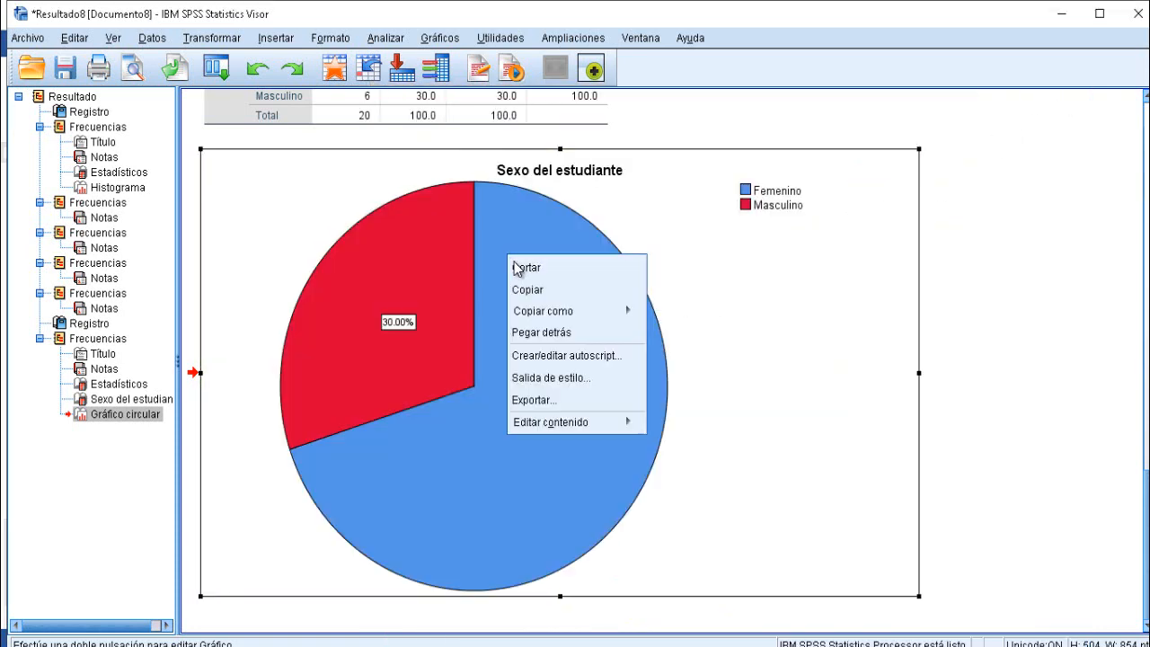
left_click(530, 284)
left_click(604, 646)
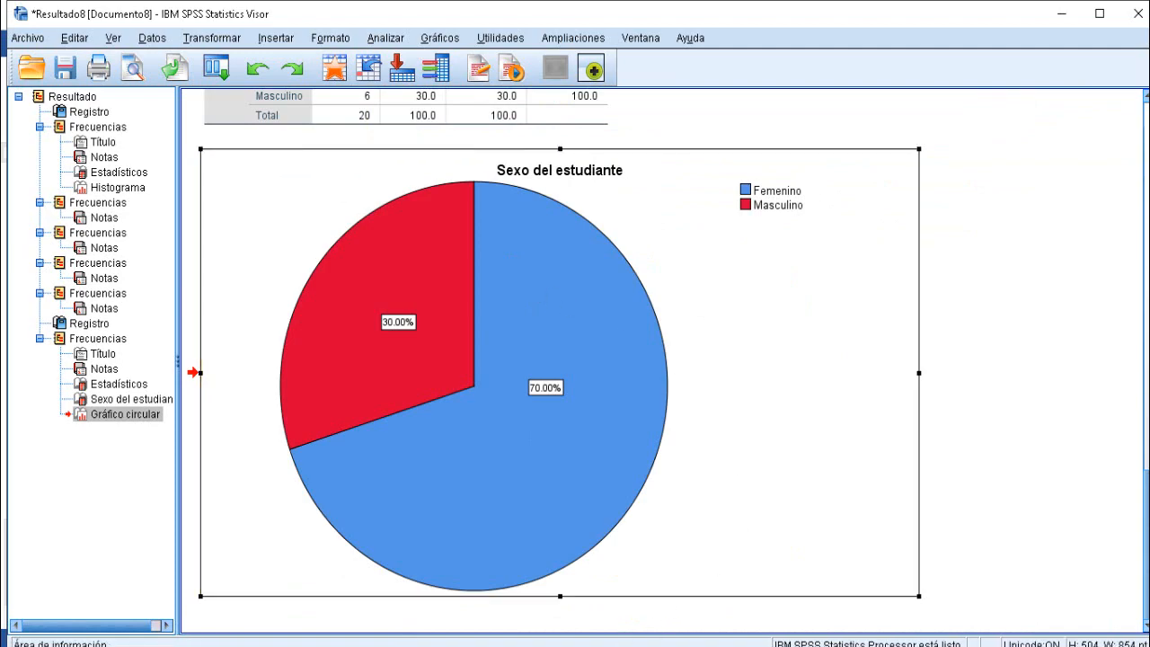
left_click(642, 626)
scroll(606, 470, "down", 5)
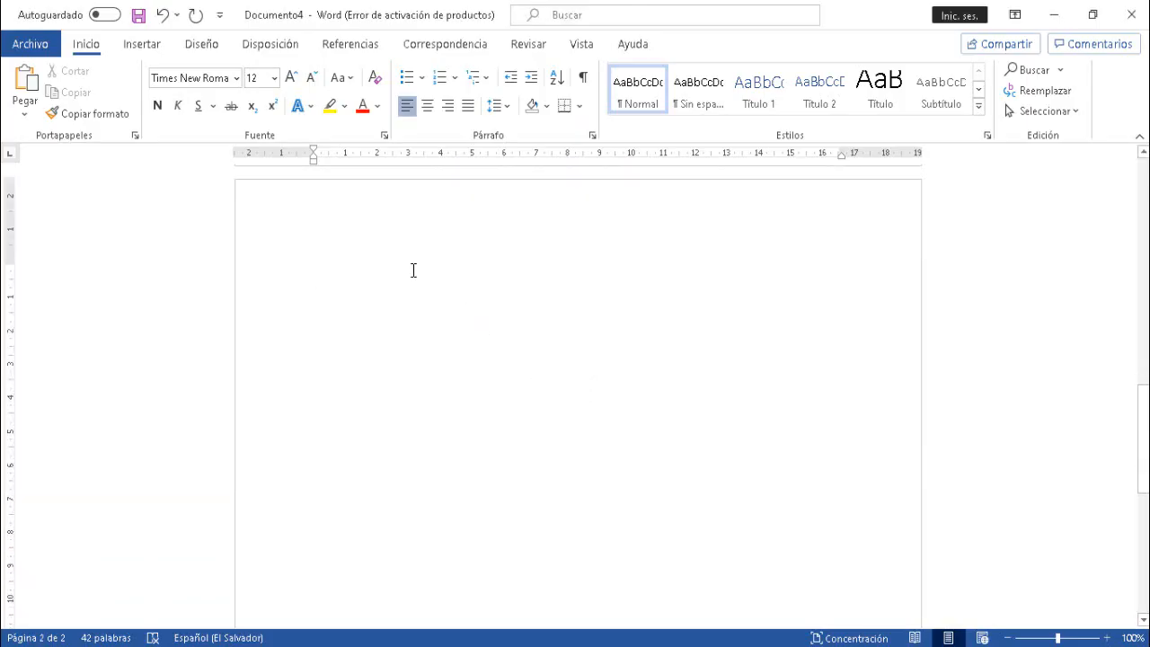
right_click(412, 279)
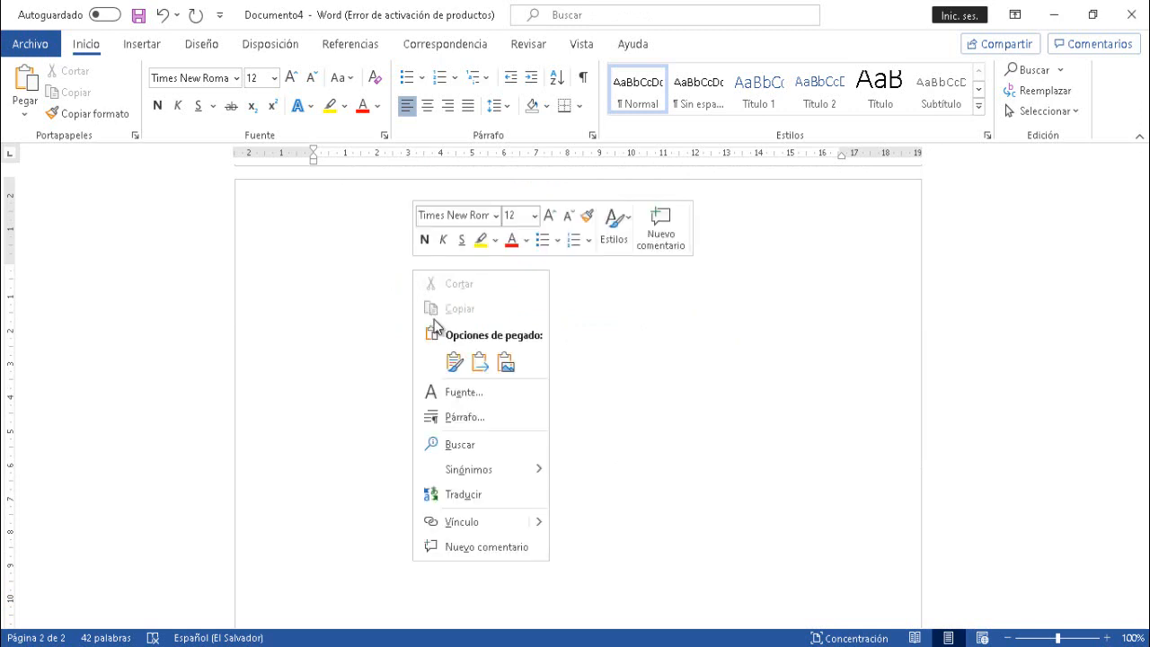
left_click(369, 338)
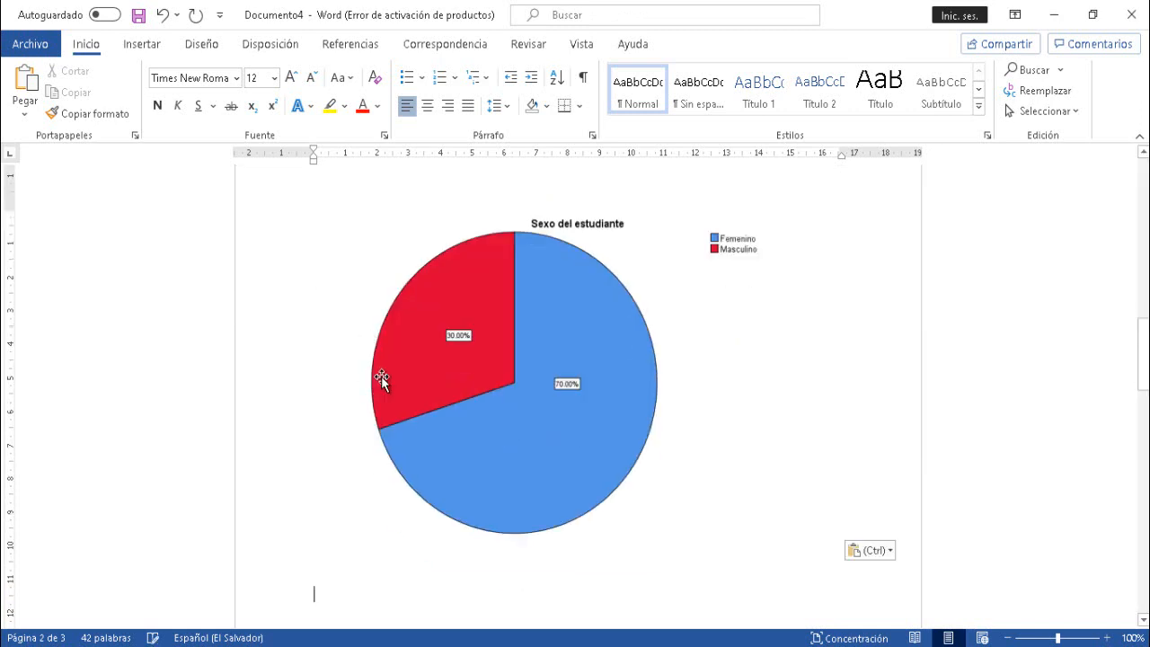
- Add the text "Interpretación:" below the pie chart and switch to the SPSS data editor for GUÍA 5. ESTADÍSTICA DESCRIPTIVA.sav
type("Int")
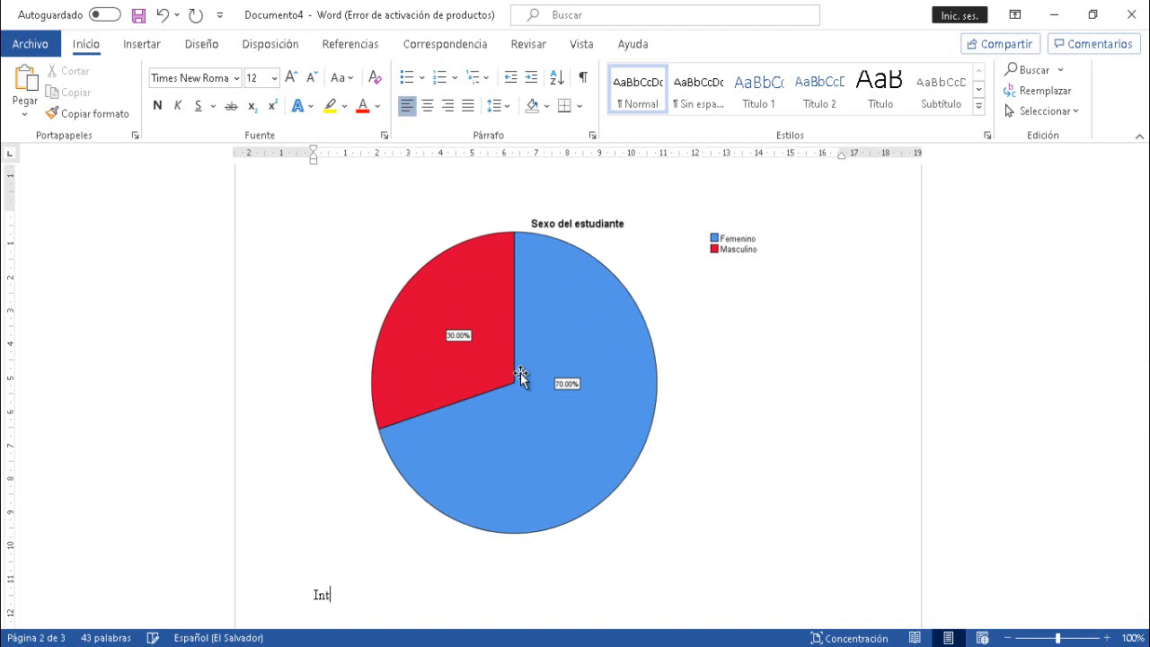
type("erpretación:")
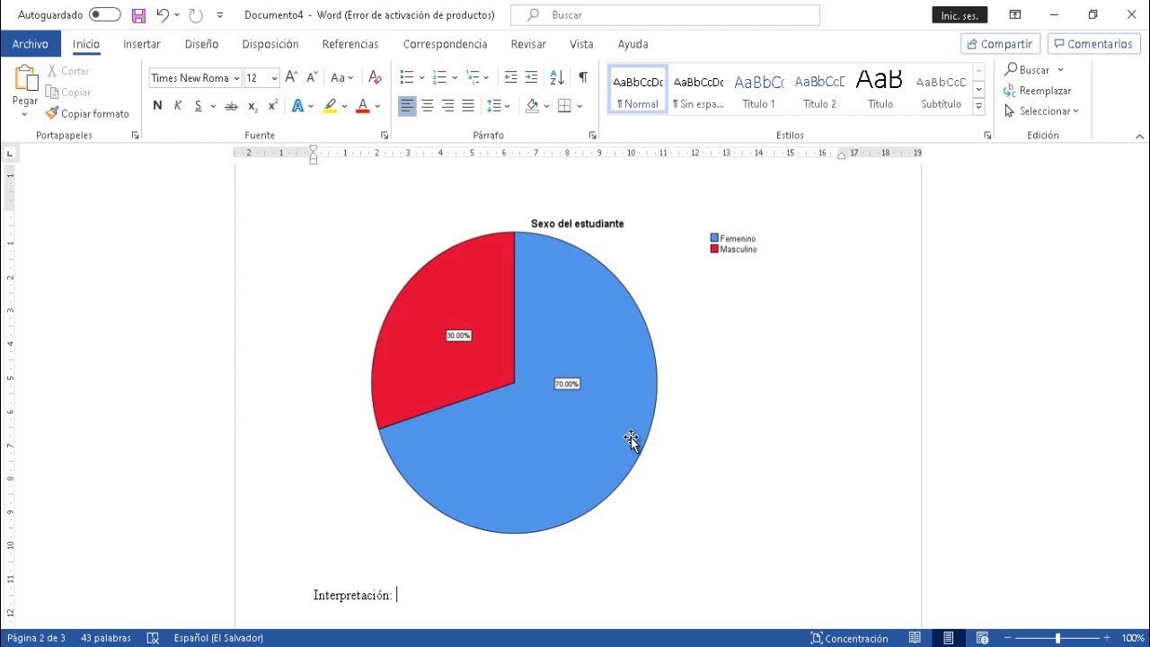
left_click(641, 646)
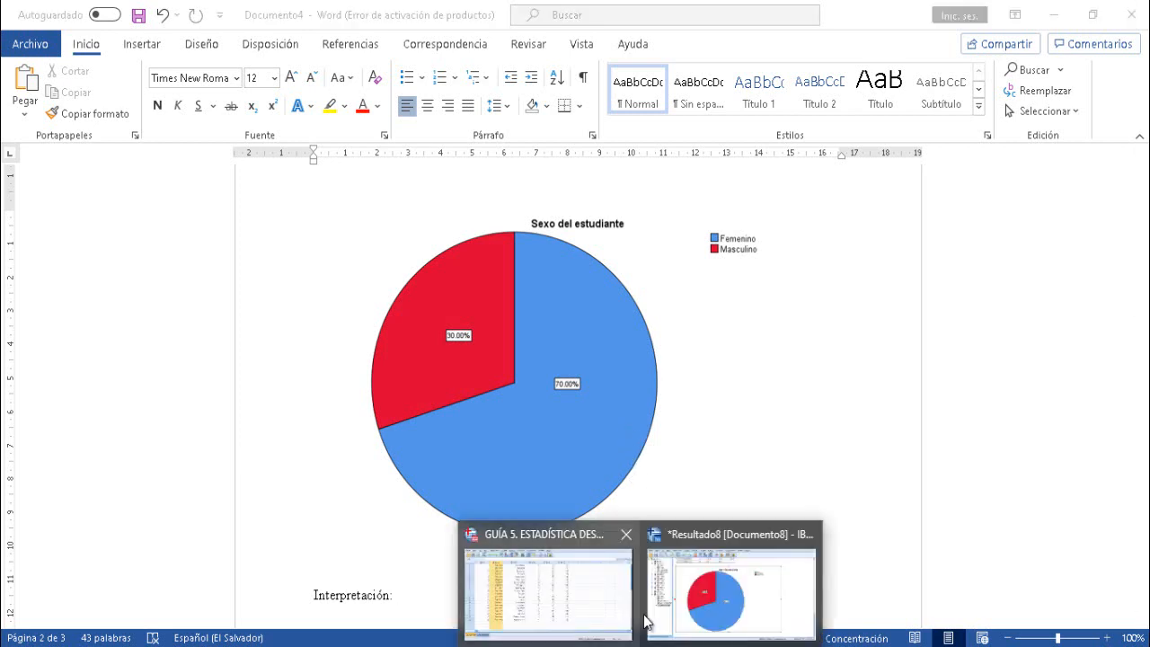
left_click(598, 608)
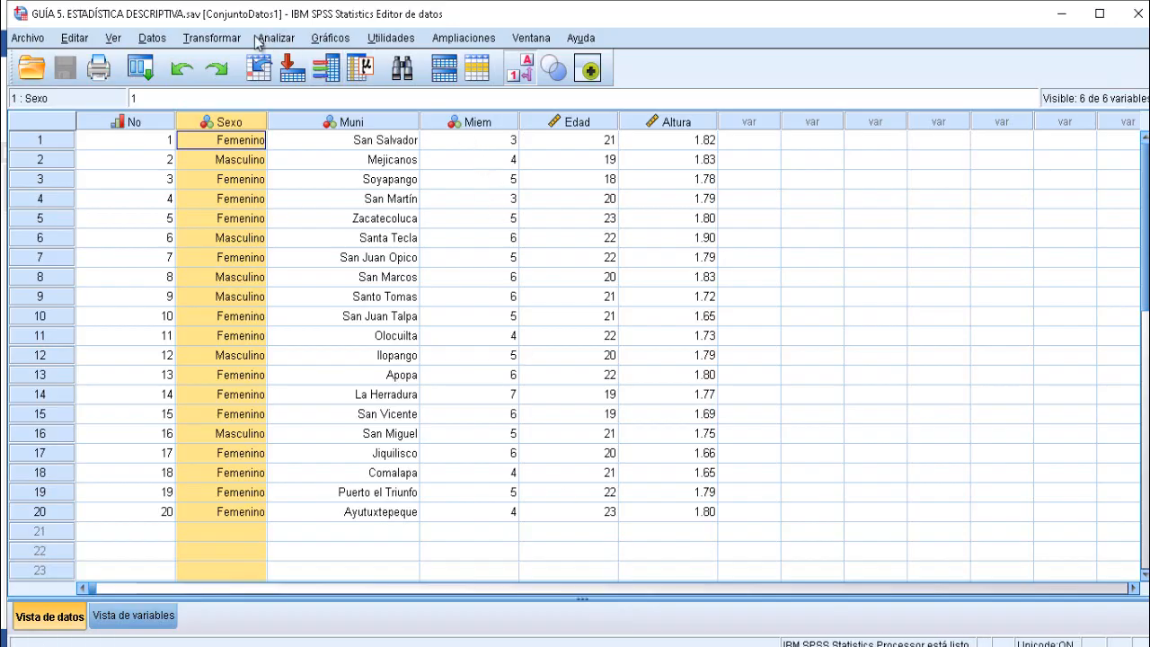